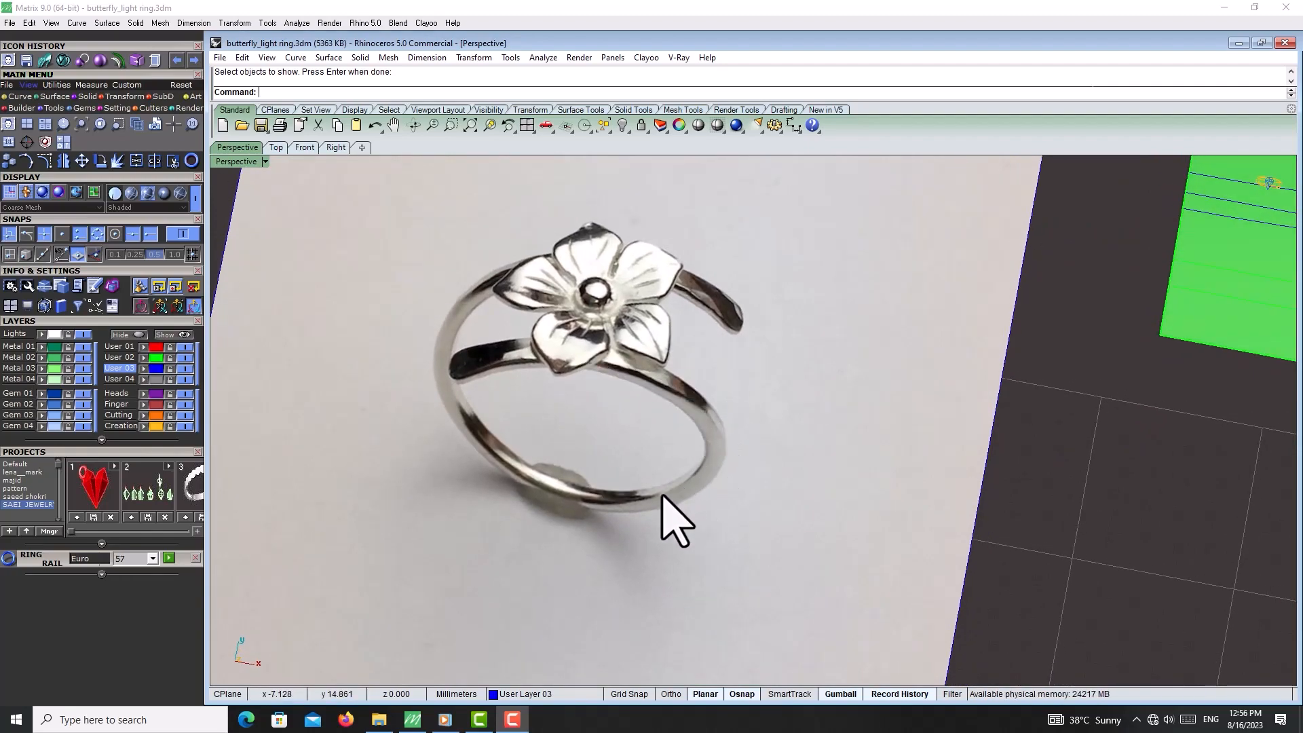
Select and delete an unneeded reference object in the Perspective view
scroll(651, 312, down, 14)
right_drag(733, 430, 670, 500)
scroll(662, 370, up, 9)
click(671, 359)
scroll(733, 382, up, 5)
key(Delete)
scroll(742, 407, down, 8)
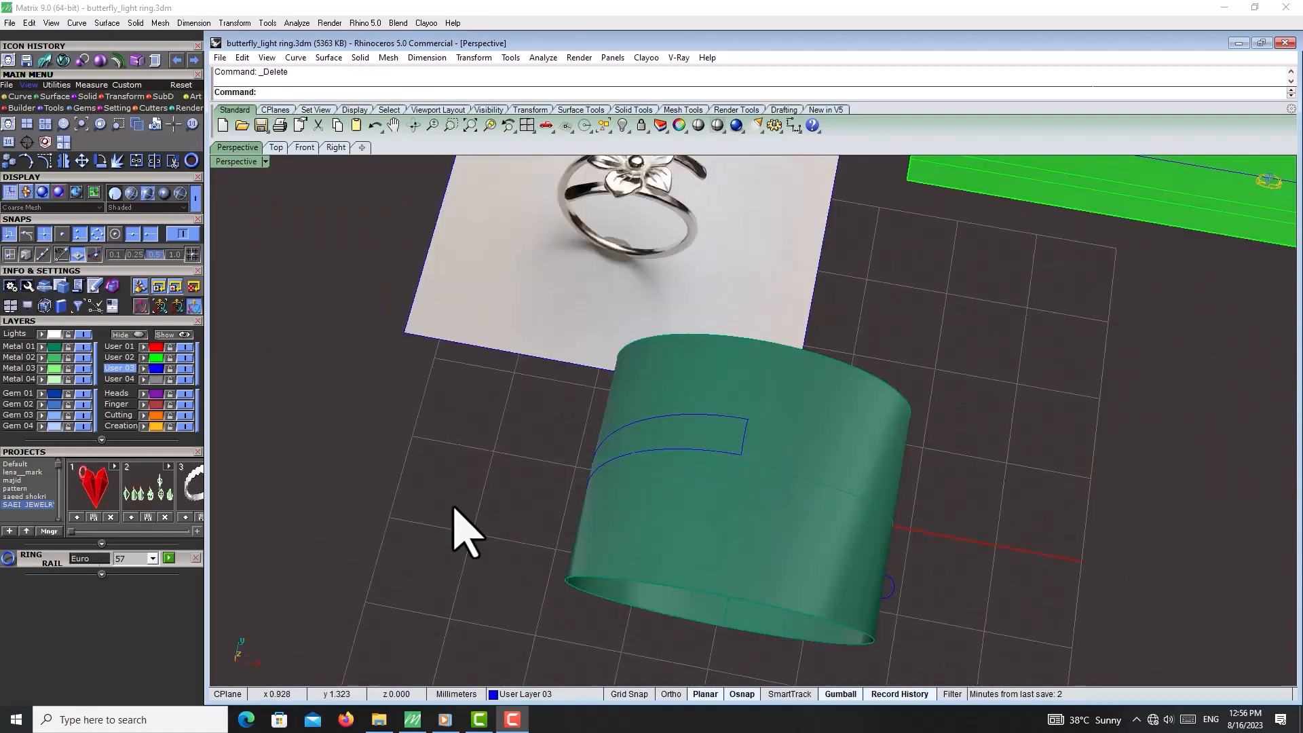
click(102, 441)
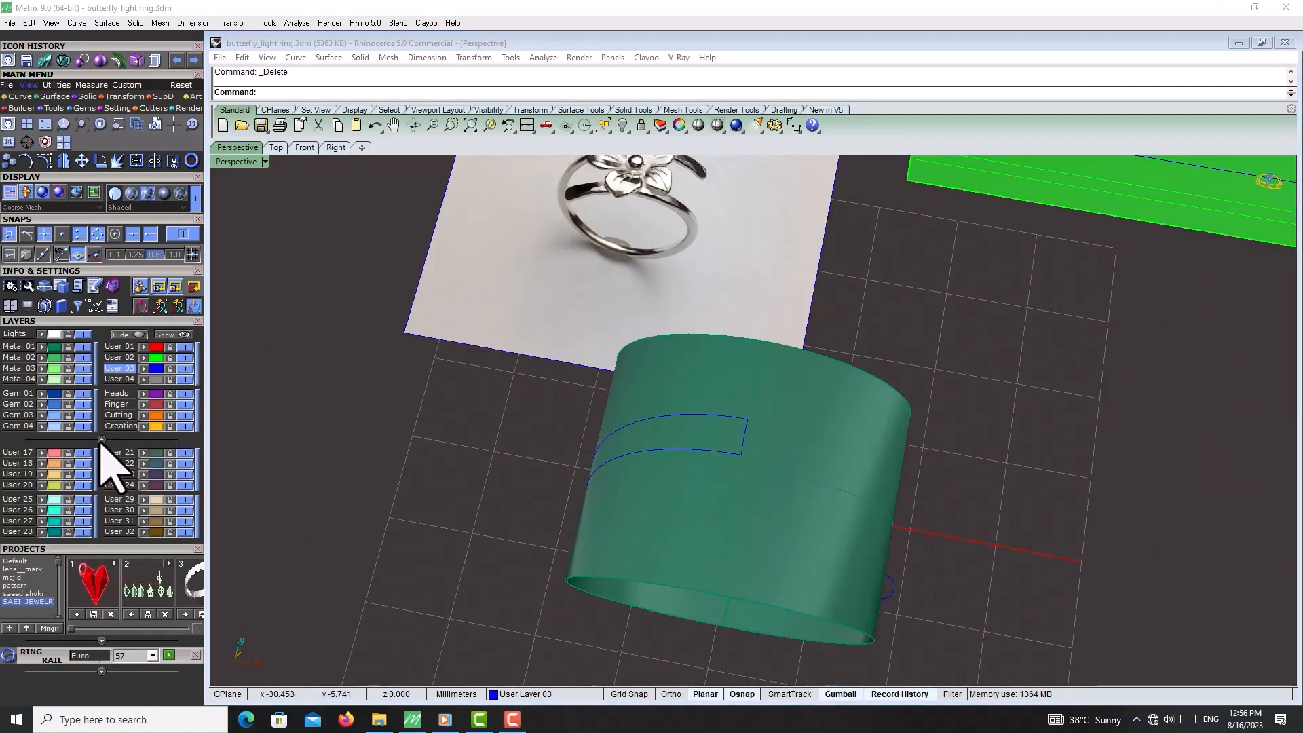
click(102, 440)
Show a hidden curve at the ring band's edge with Show Selected
right_drag(665, 503, 651, 401)
key(ctrl+shift+h)
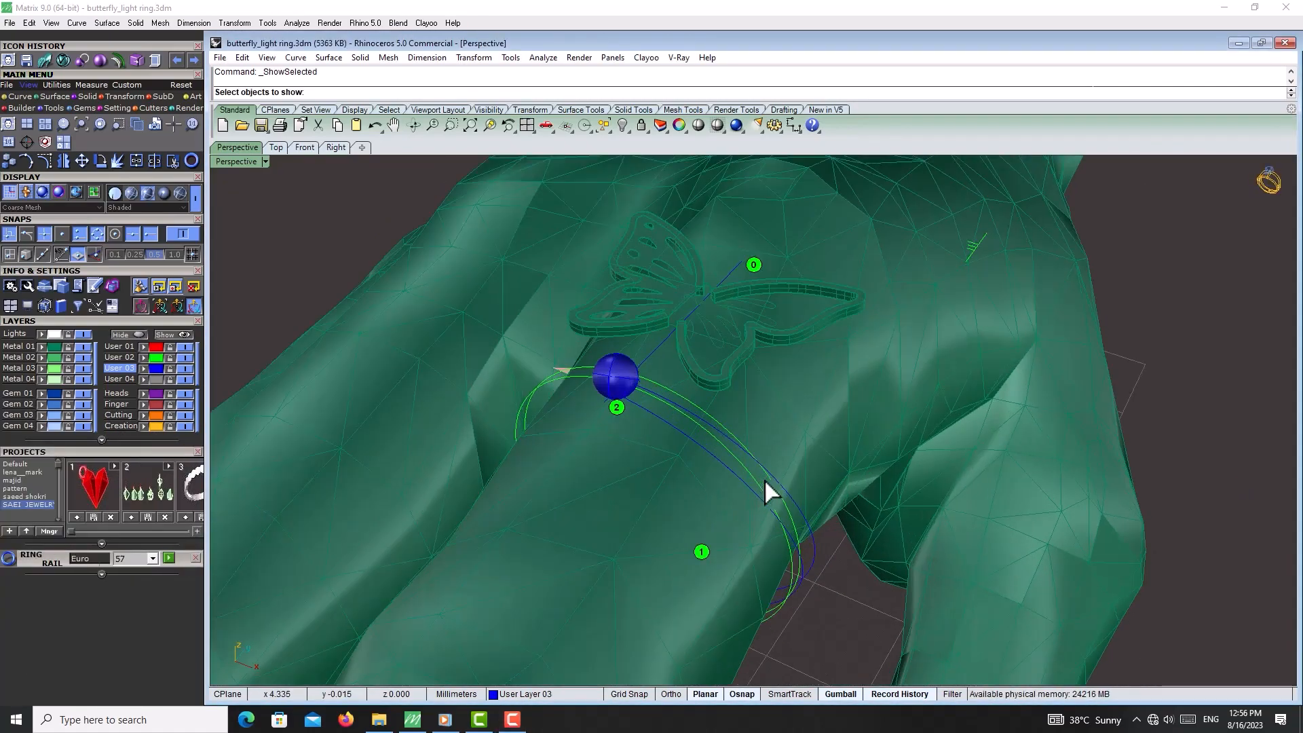
click(779, 483)
click(748, 484)
right_click(747, 482)
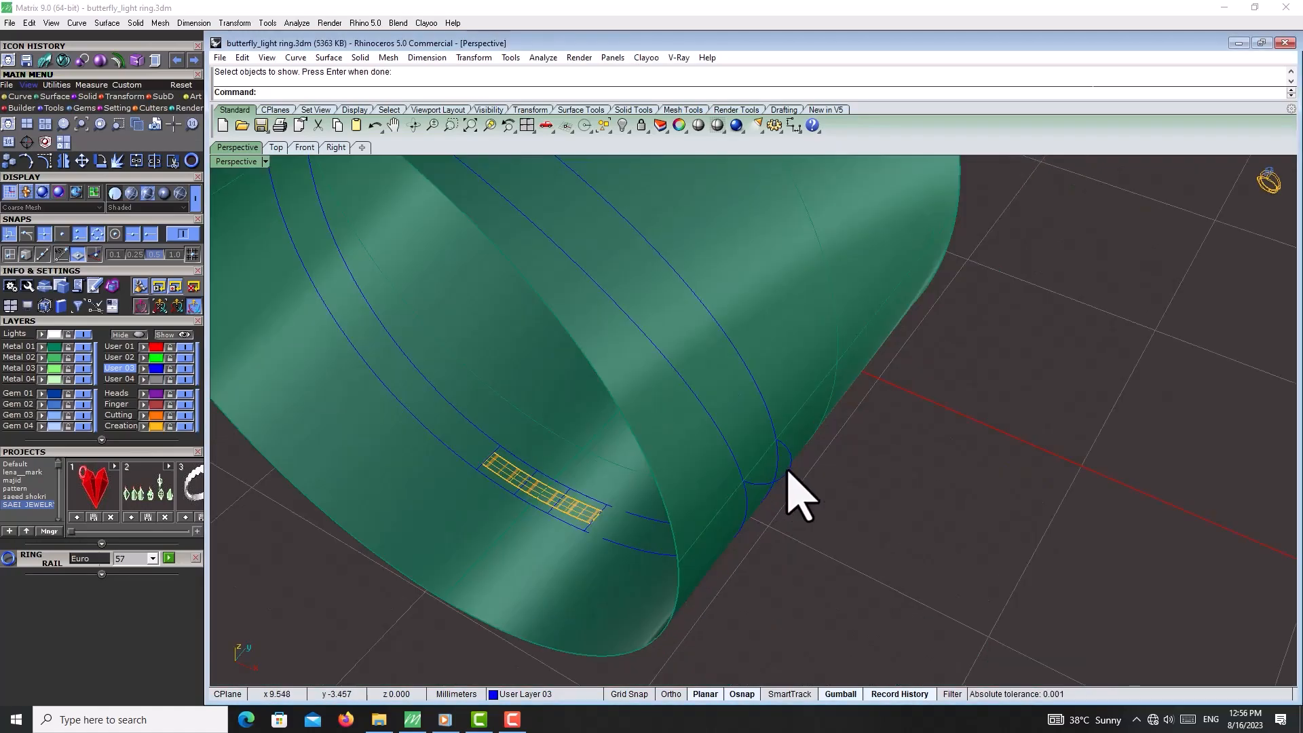
Delete the revealed curve at the band's edge
click(787, 470)
click(787, 470)
key(Delete)
Switch to the Top view and hide the sphere object on the flat band pattern
scroll(787, 469, down, 7)
right_drag(637, 475, 705, 530)
scroll(760, 373, up, 4)
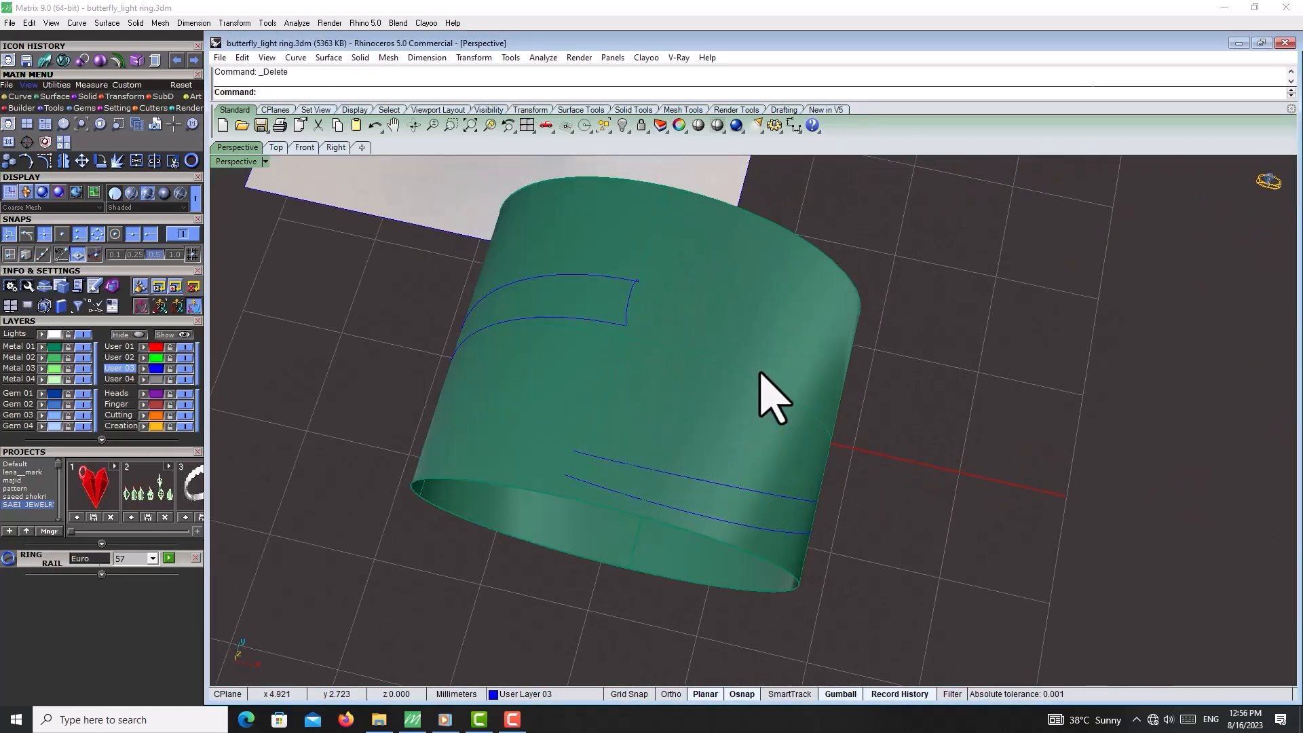
scroll(760, 373, down, 8)
right_drag(747, 425, 773, 461)
scroll(956, 300, up, 5)
scroll(780, 305, down, 3)
scroll(947, 373, up, 5)
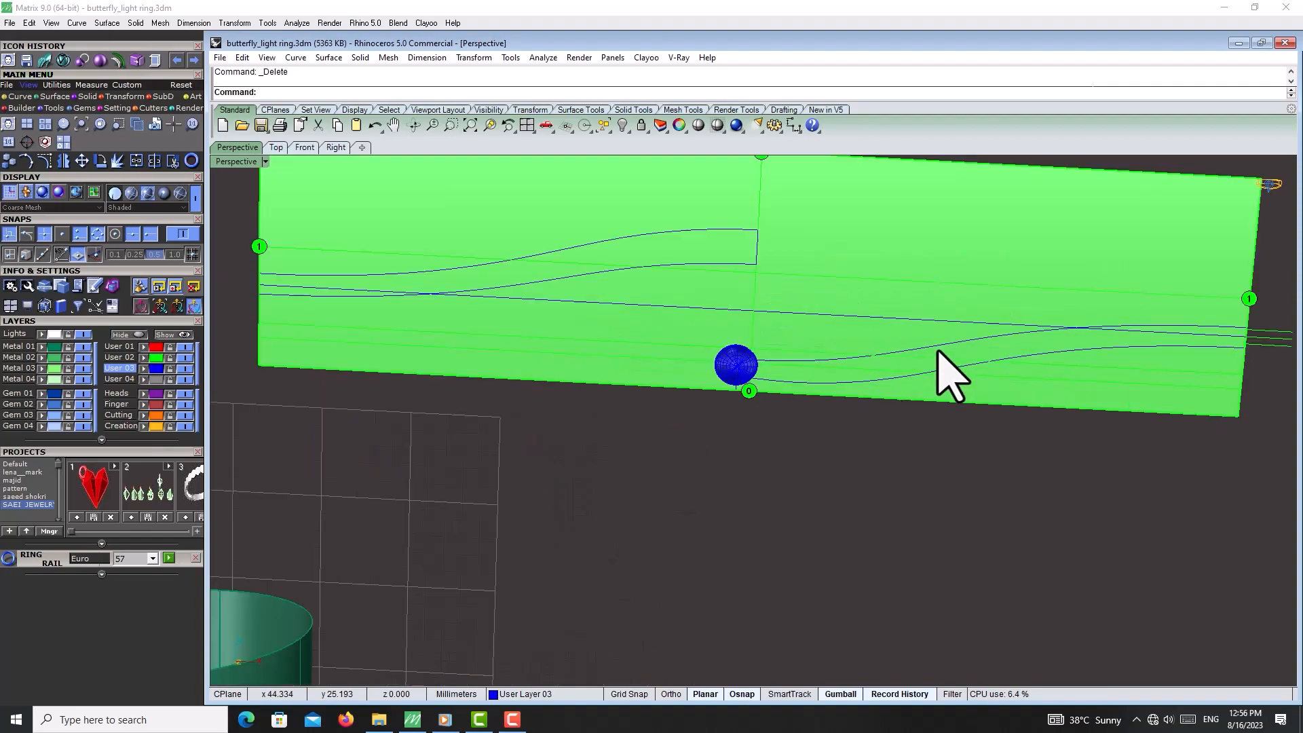
click(273, 148)
scroll(610, 326, down, 3)
scroll(718, 358, up, 4)
scroll(772, 319, up, 3)
click(719, 403)
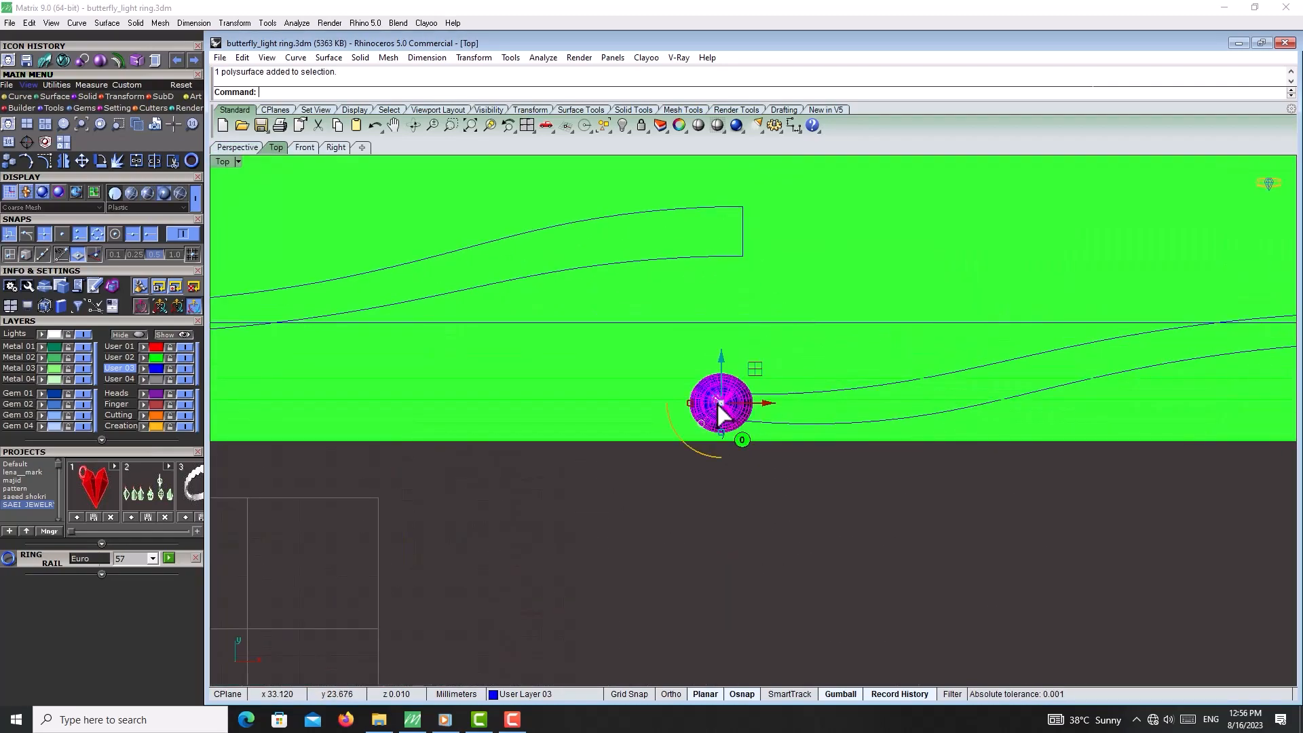
key(ctrl+h)
scroll(760, 416, down, 2)
Delete the lower right S-shaped curve from the flat pattern
click(807, 448)
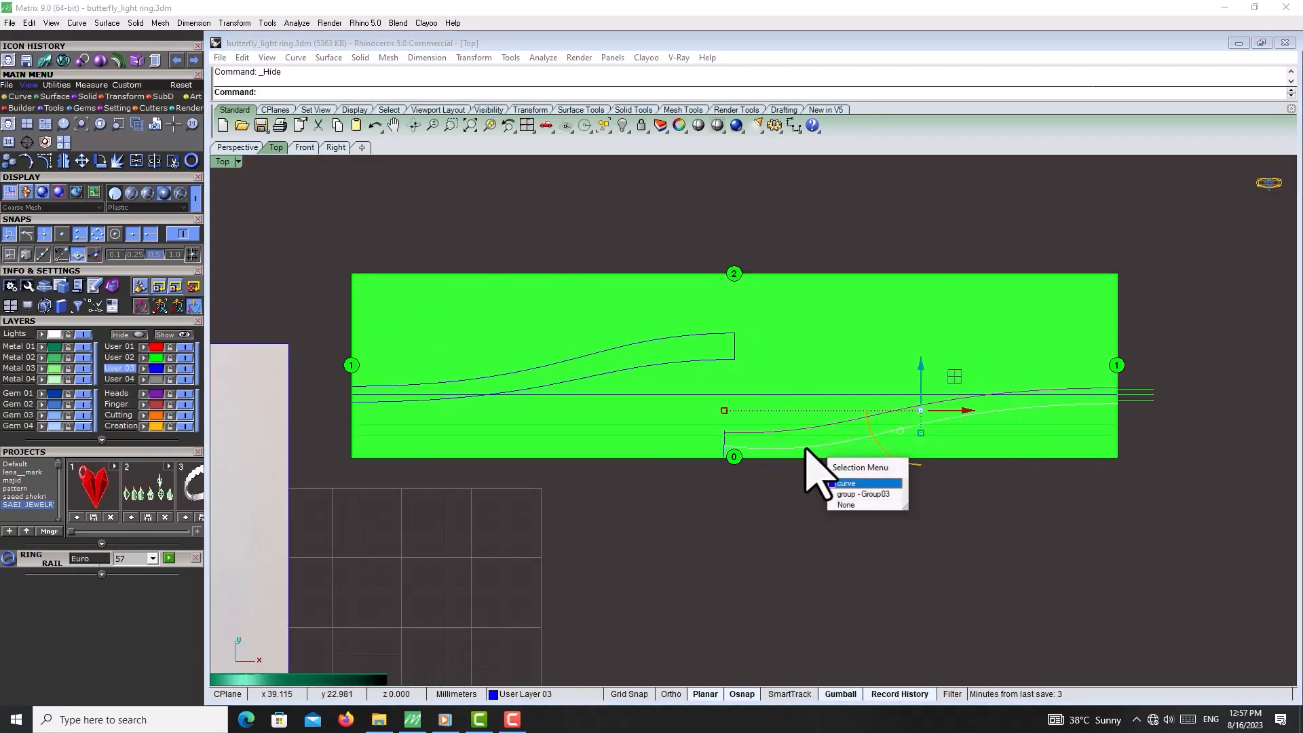
click(806, 448)
key(Delete)
click(538, 372)
click(543, 391)
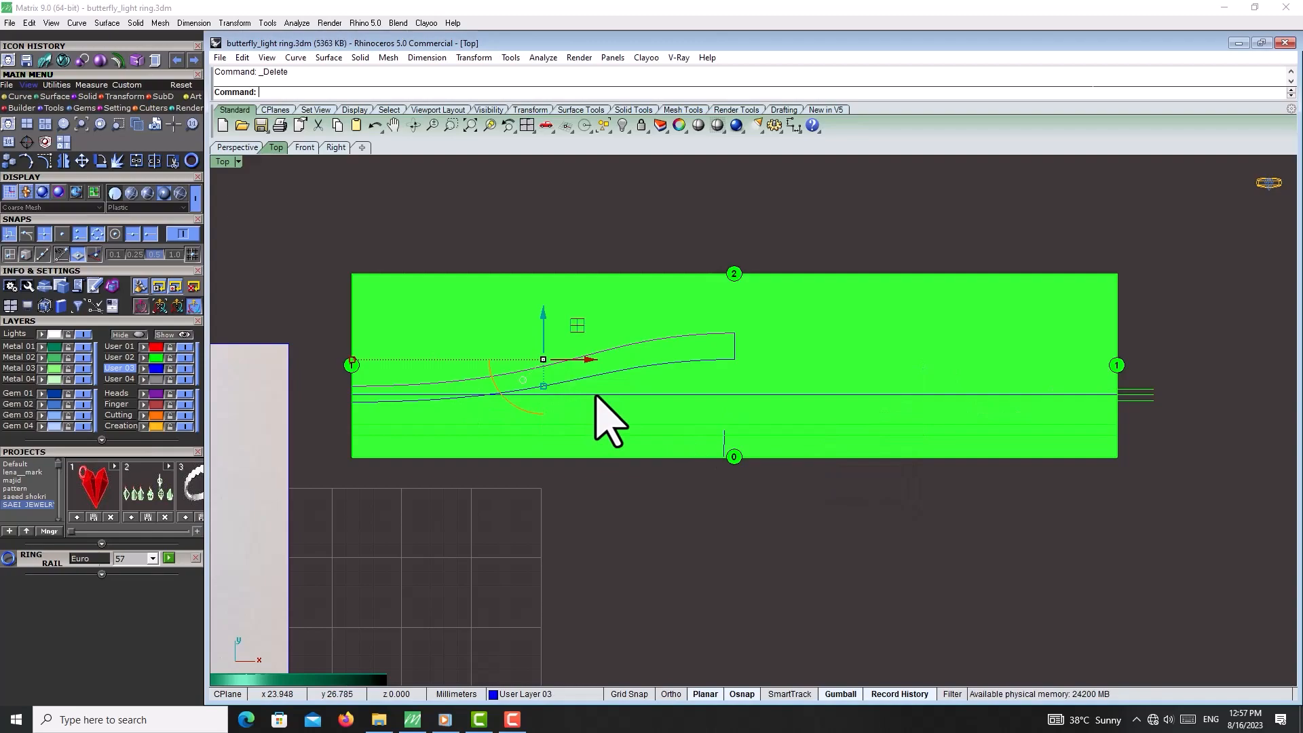
click(619, 401)
click(648, 406)
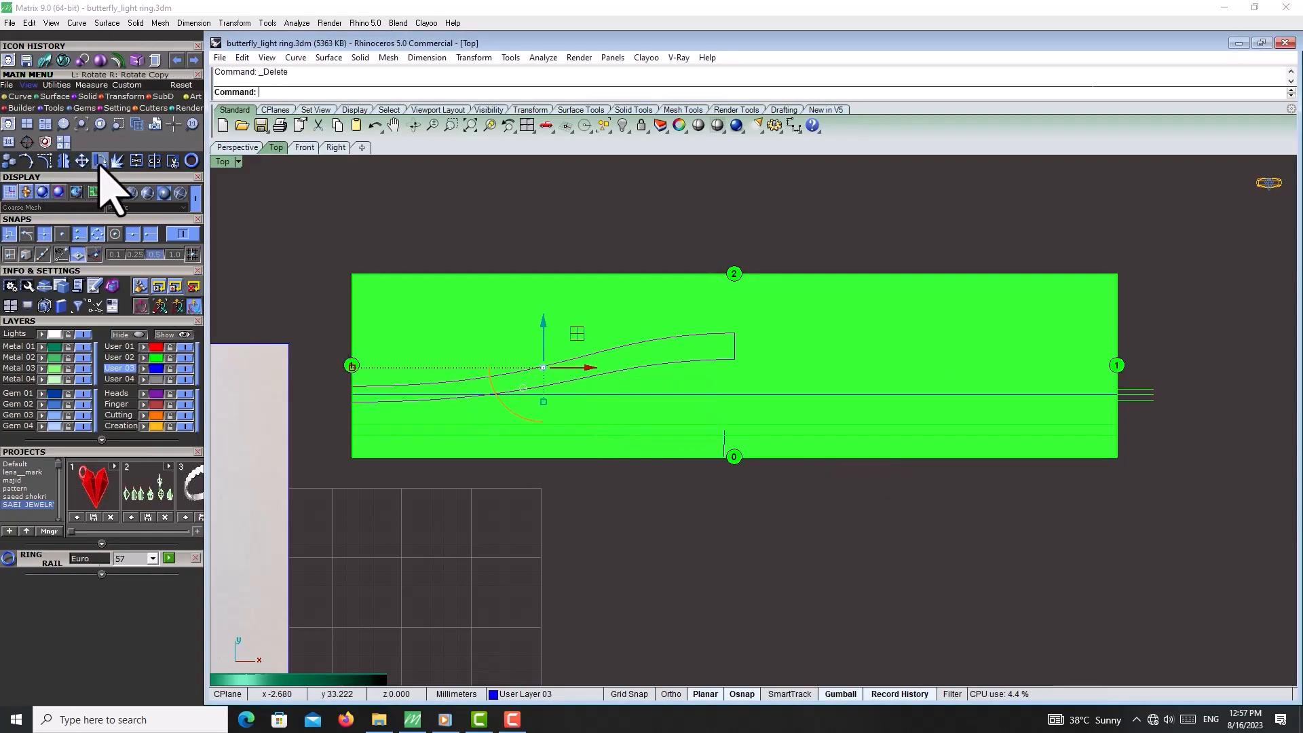
Draw a vertical line from the center line down to the pattern's lower edge below the arm's end
click(21, 96)
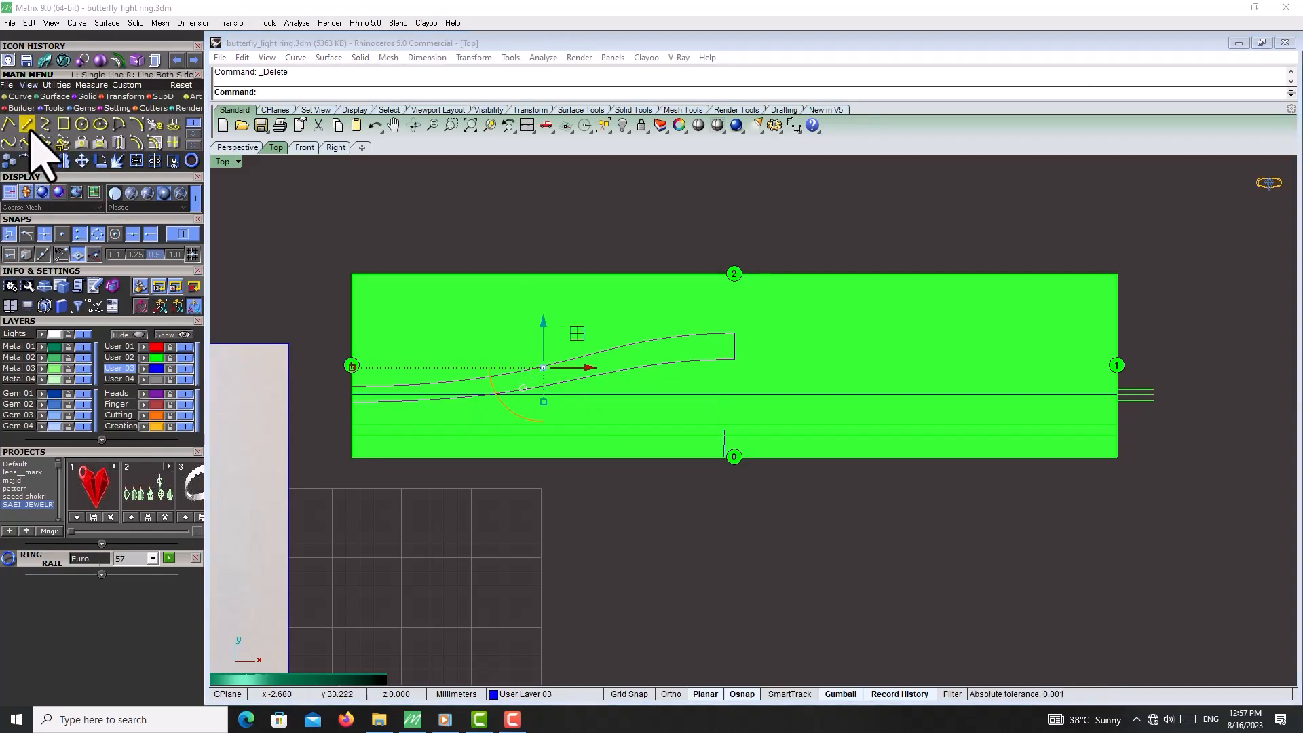
click(26, 125)
click(735, 395)
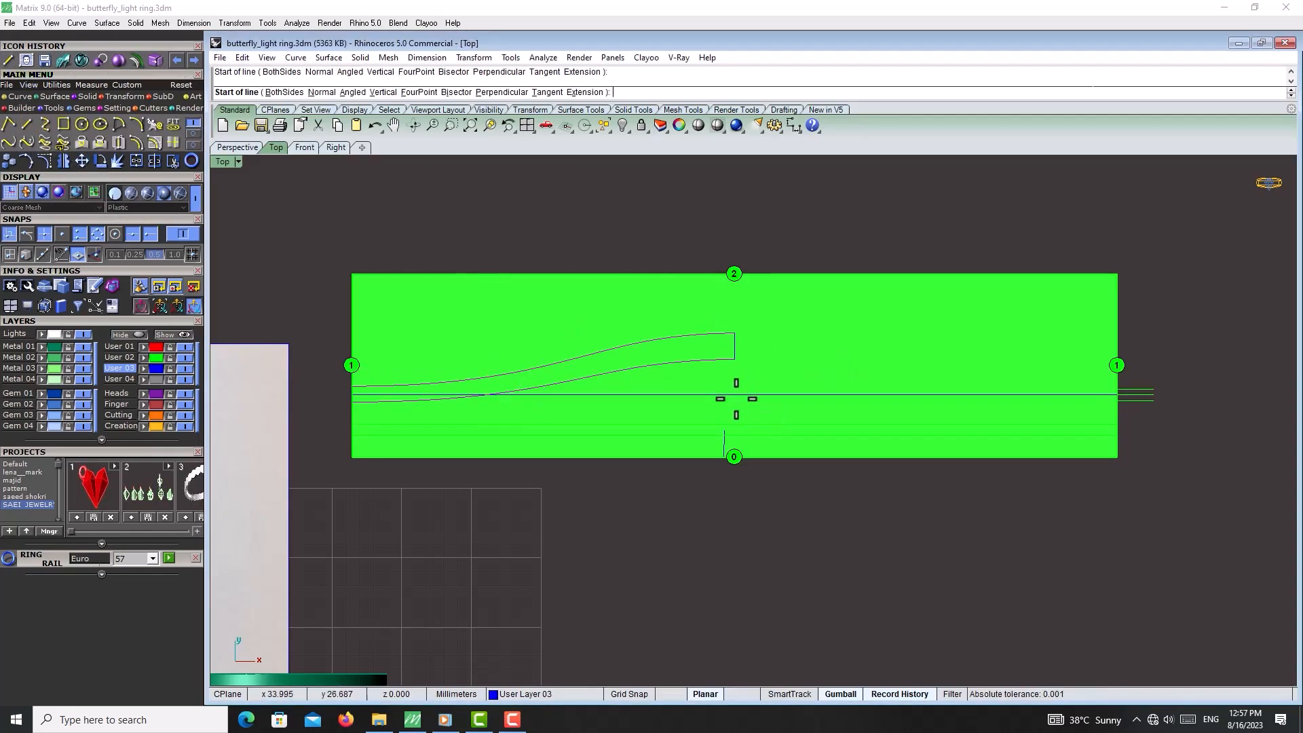
click(733, 457)
Delete the leftover short line segment below the center line
click(724, 437)
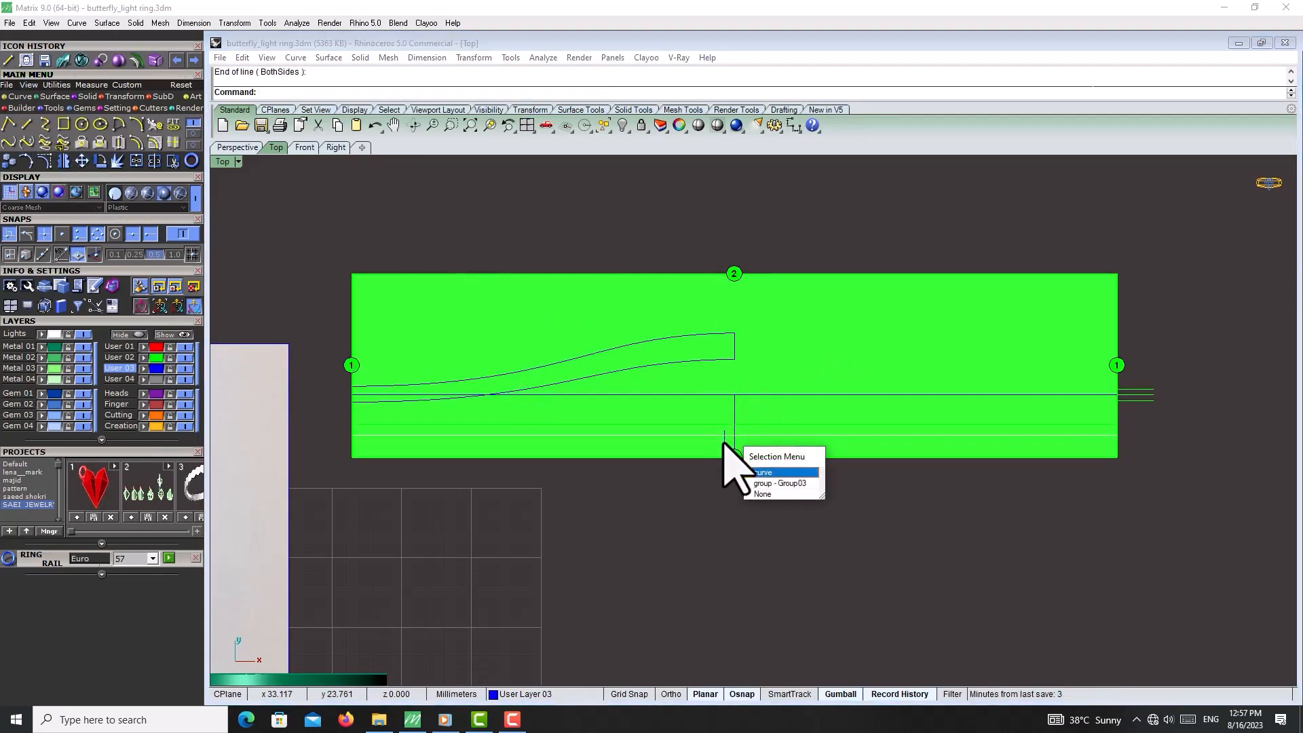
click(722, 443)
key(Delete)
click(726, 360)
click(713, 338)
shift+click(713, 337)
click(713, 338)
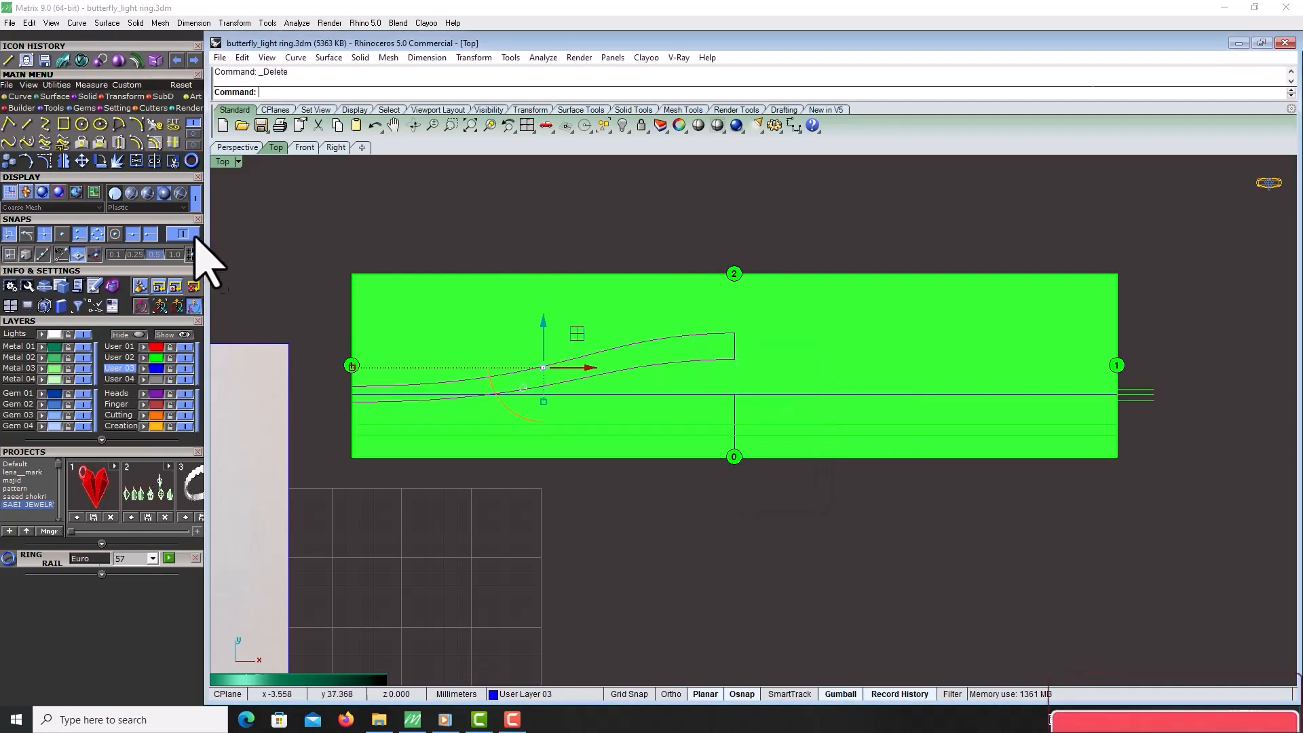
scroll(721, 315, up, 4)
click(194, 133)
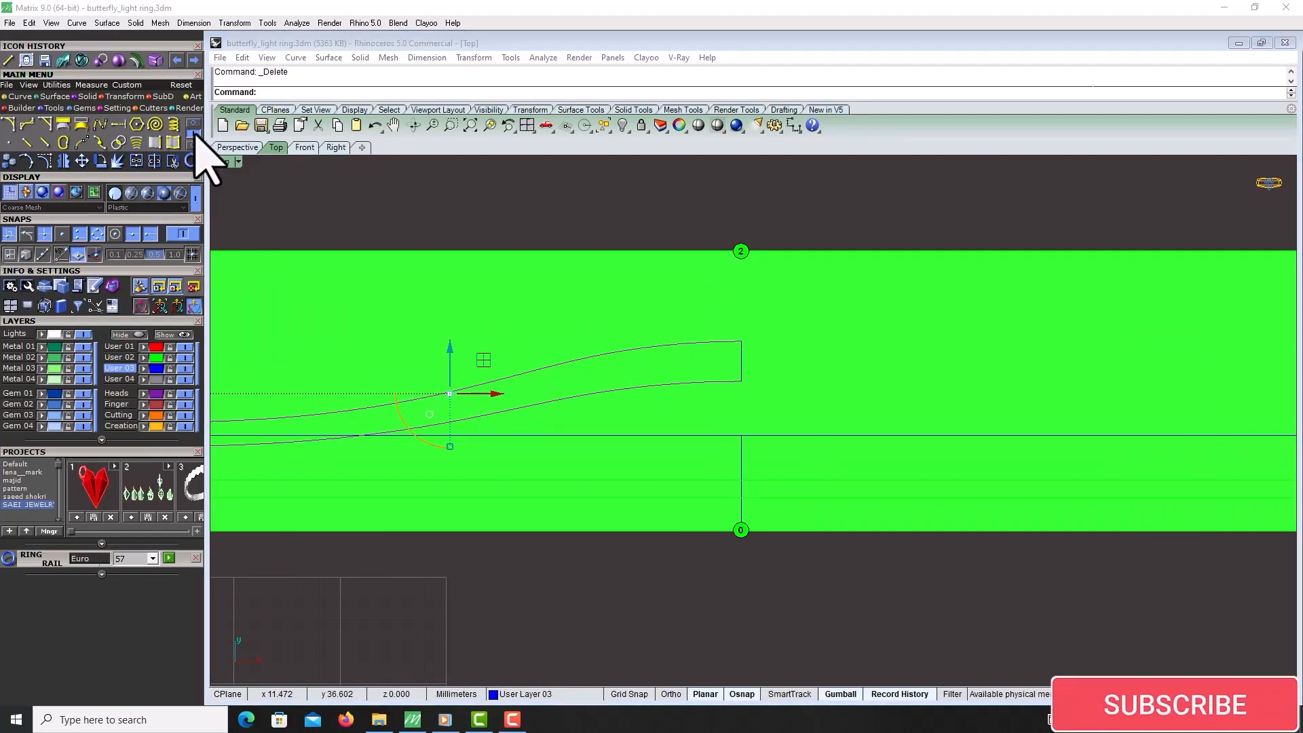
Try extending the upper arm curve's right end with Extend, and undo the extension
click(118, 124)
click(727, 344)
key(Return)
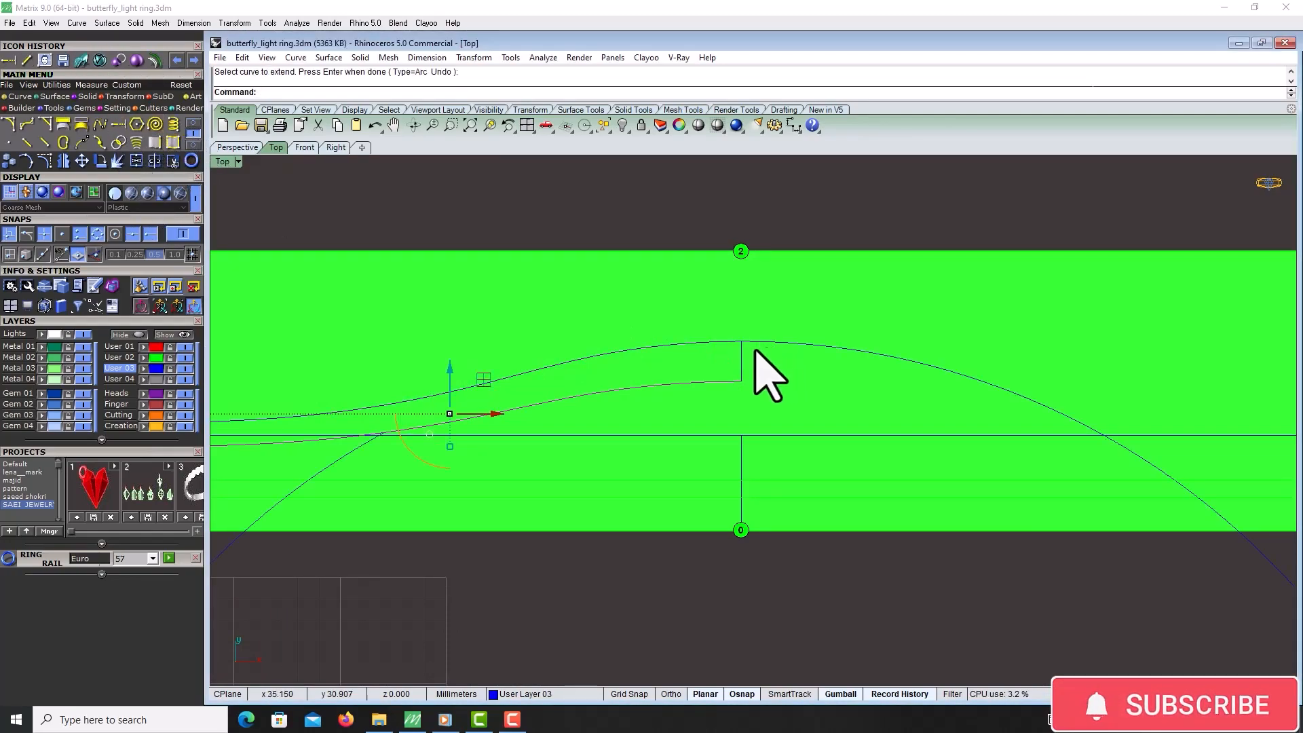
key(ctrl+z)
Extend the upper arm curve past the arm's end to a picked point using the ToPoint option
click(720, 343)
click(720, 344)
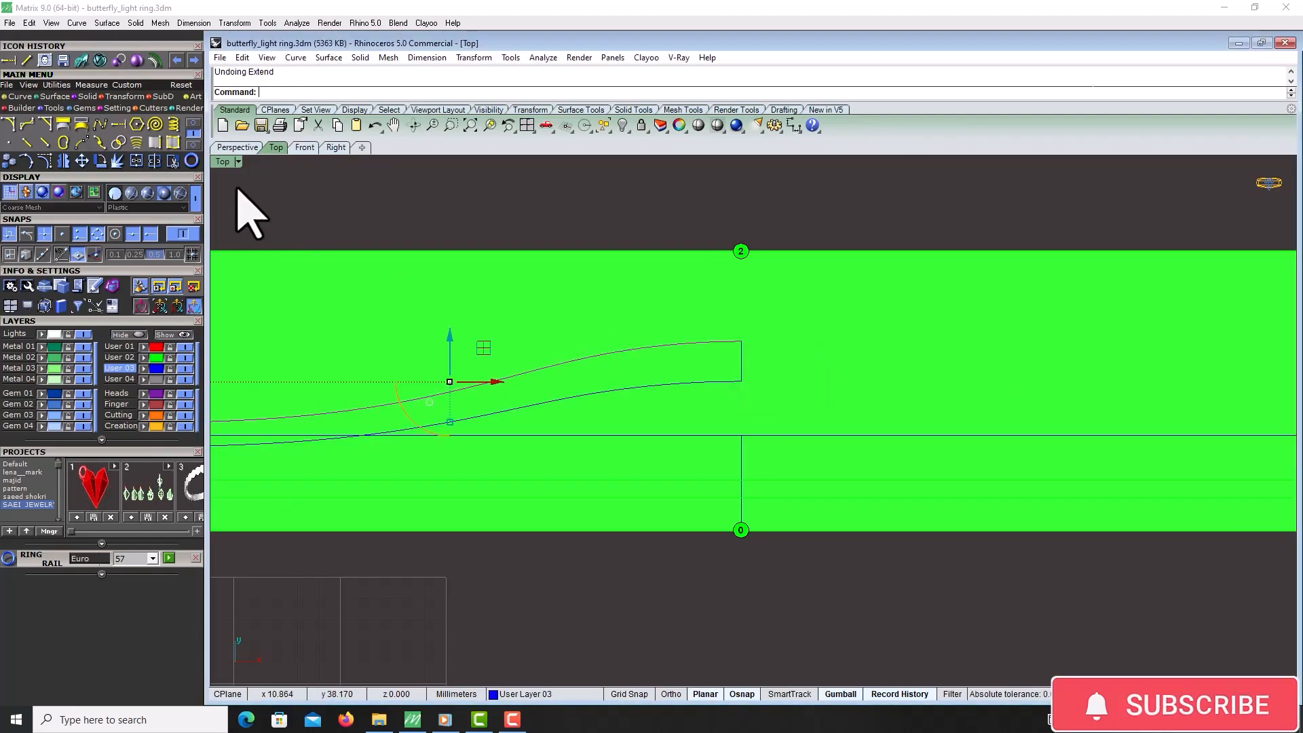
click(121, 127)
click(730, 342)
scroll(912, 332, down, 4)
scroll(1269, 354, up, 2)
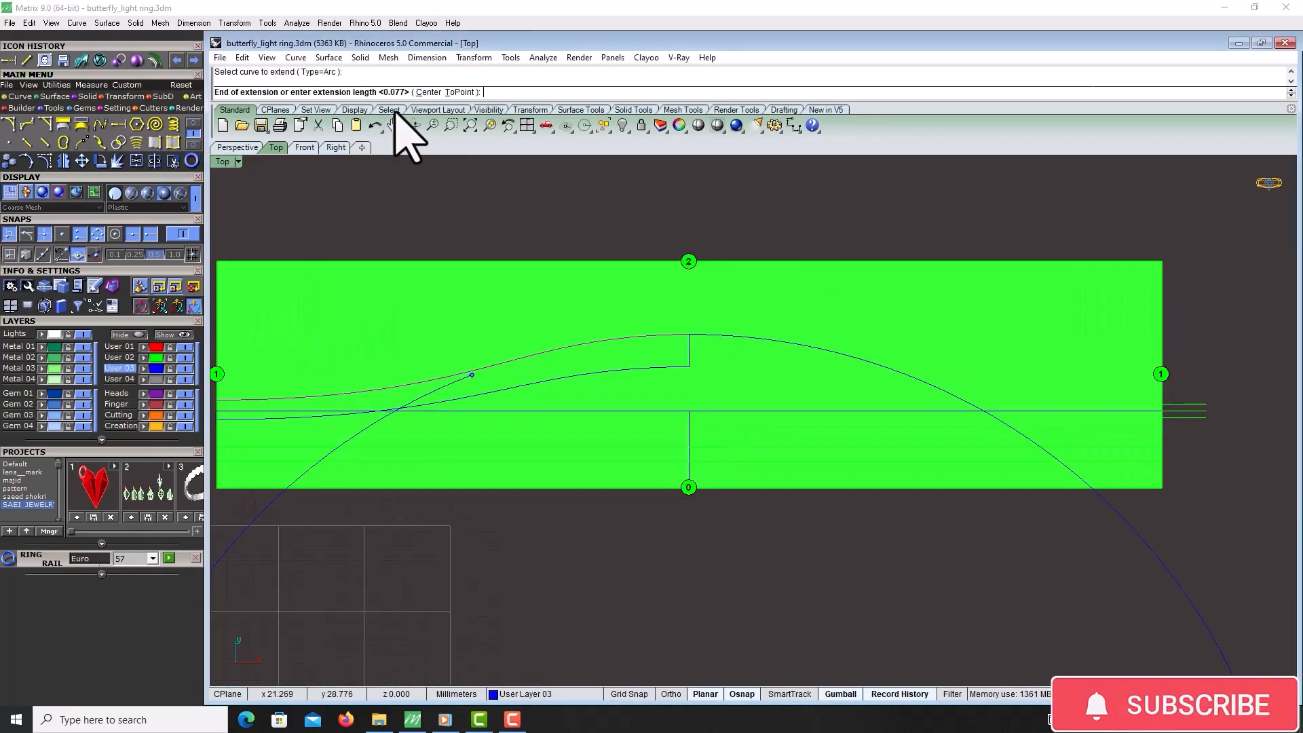
click(459, 93)
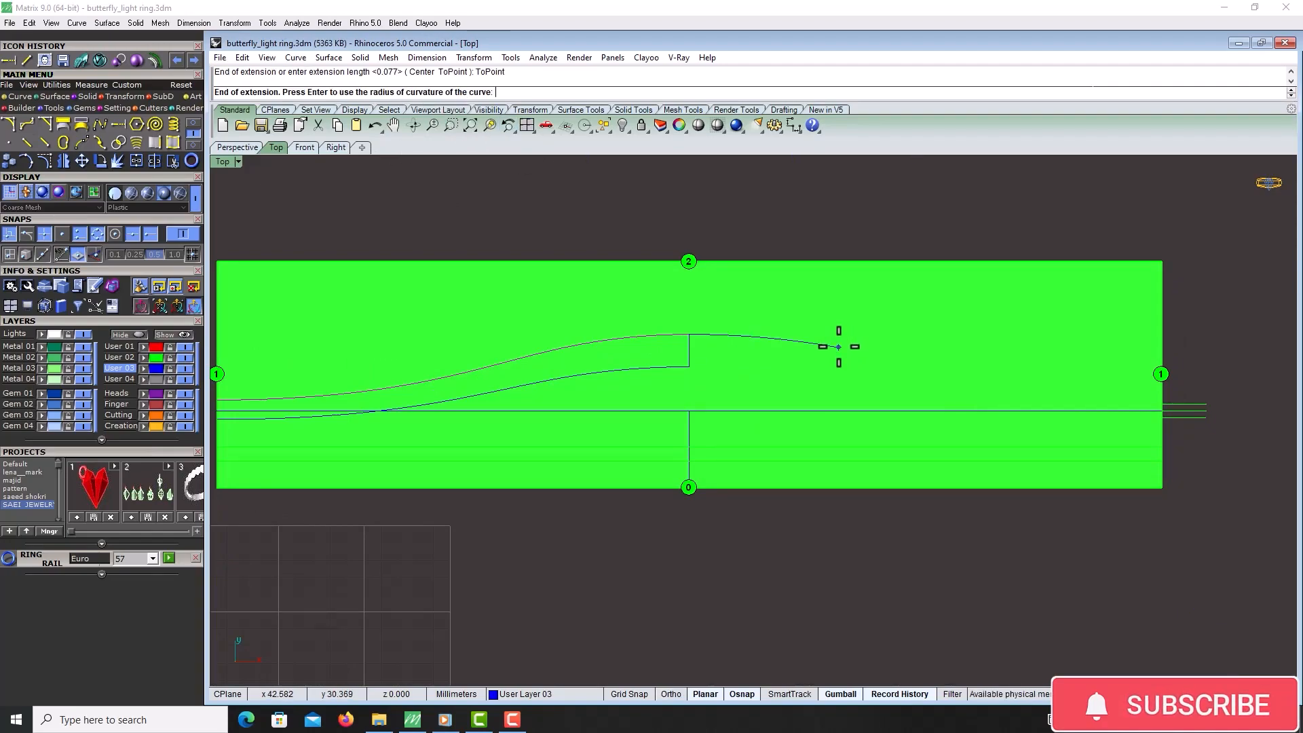
scroll(838, 346, up, 2)
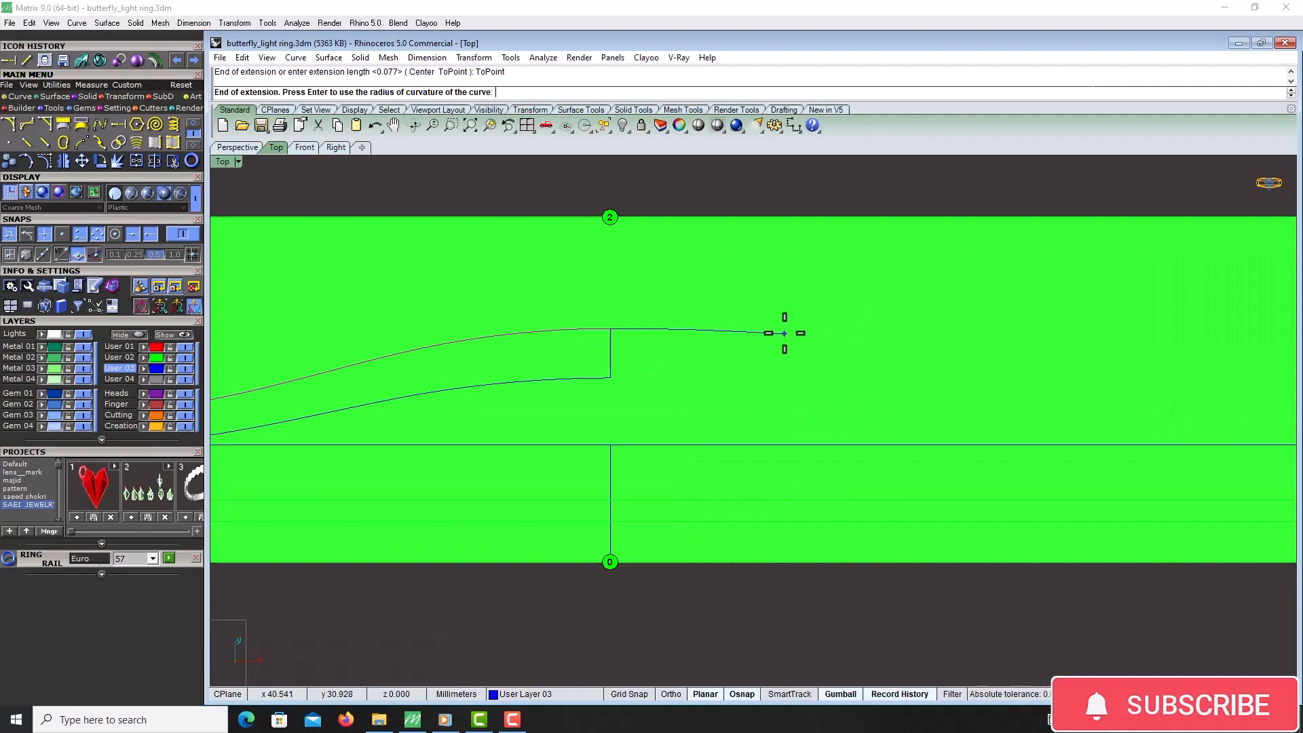
scroll(787, 333, down, 2)
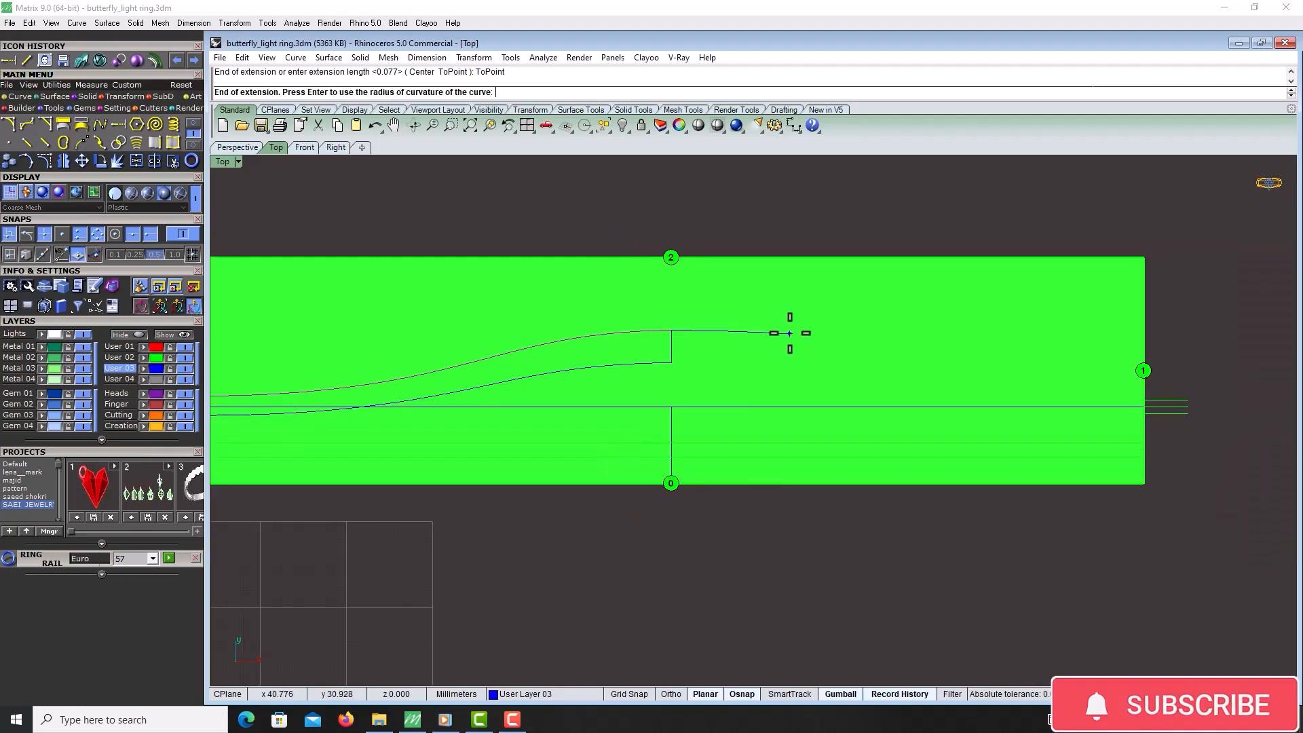
click(788, 332)
scroll(814, 335, down, 4)
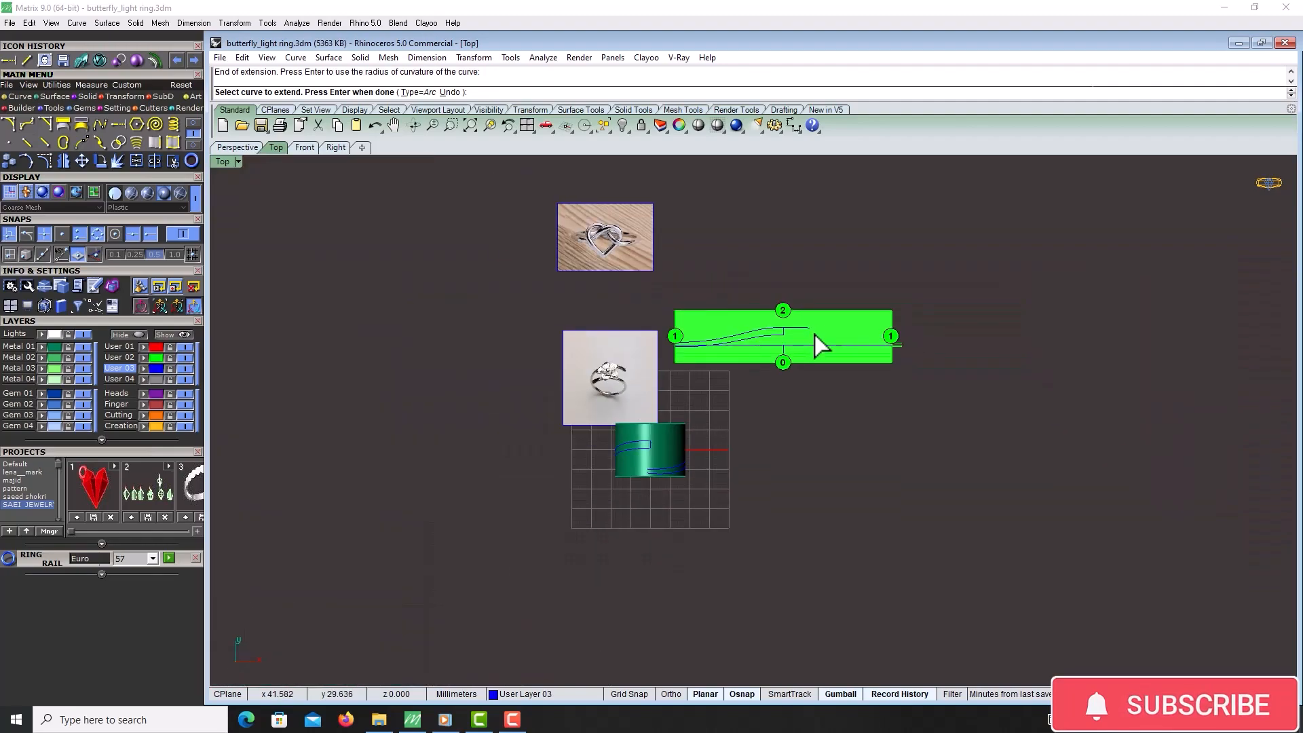
scroll(645, 373, up, 3)
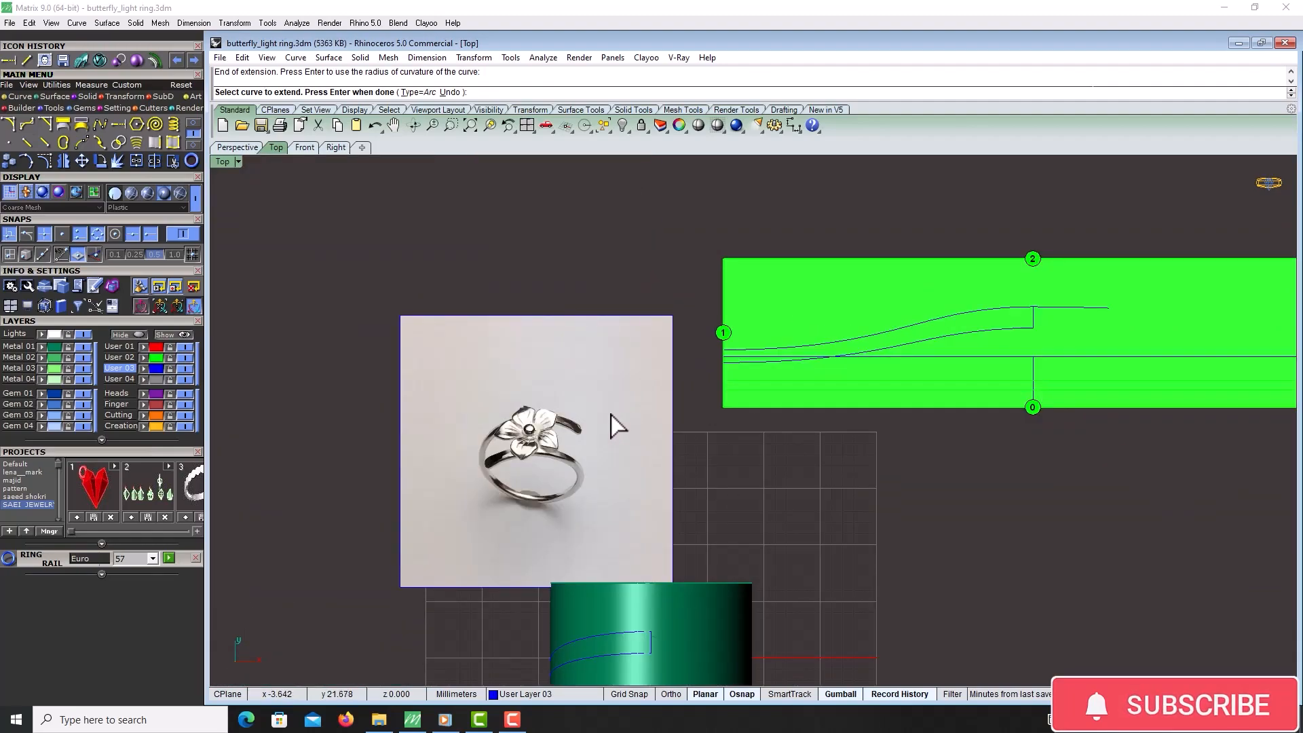
scroll(1126, 309, up, 3)
click(1030, 330)
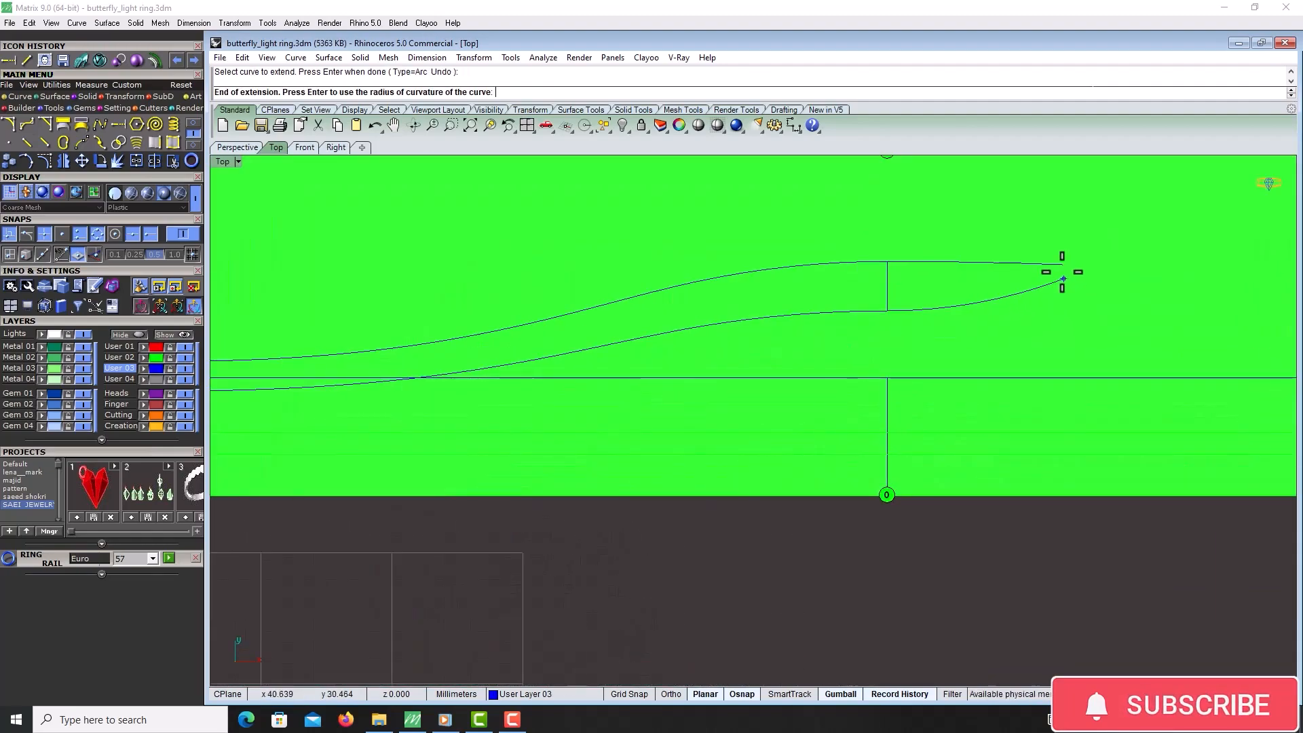
key(Escape)
Copy the vertical end line of the arm to the extended upper curve's end
click(887, 290)
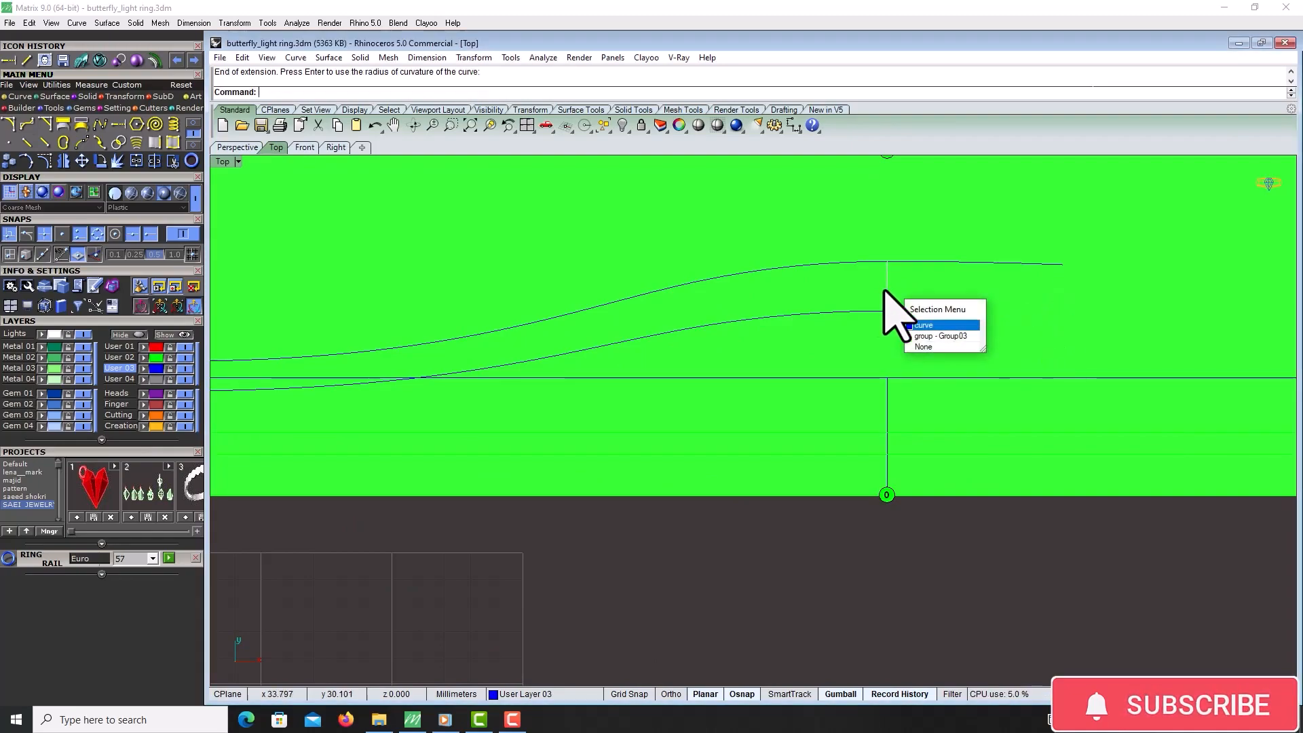
click(887, 290)
click(9, 161)
click(887, 261)
click(1064, 264)
right_click(1067, 270)
Extend the lower arm curve to the copied vertical line using ToPoint
right_drag(1169, 274, 1030, 277)
scroll(838, 273, up, 5)
click(576, 358)
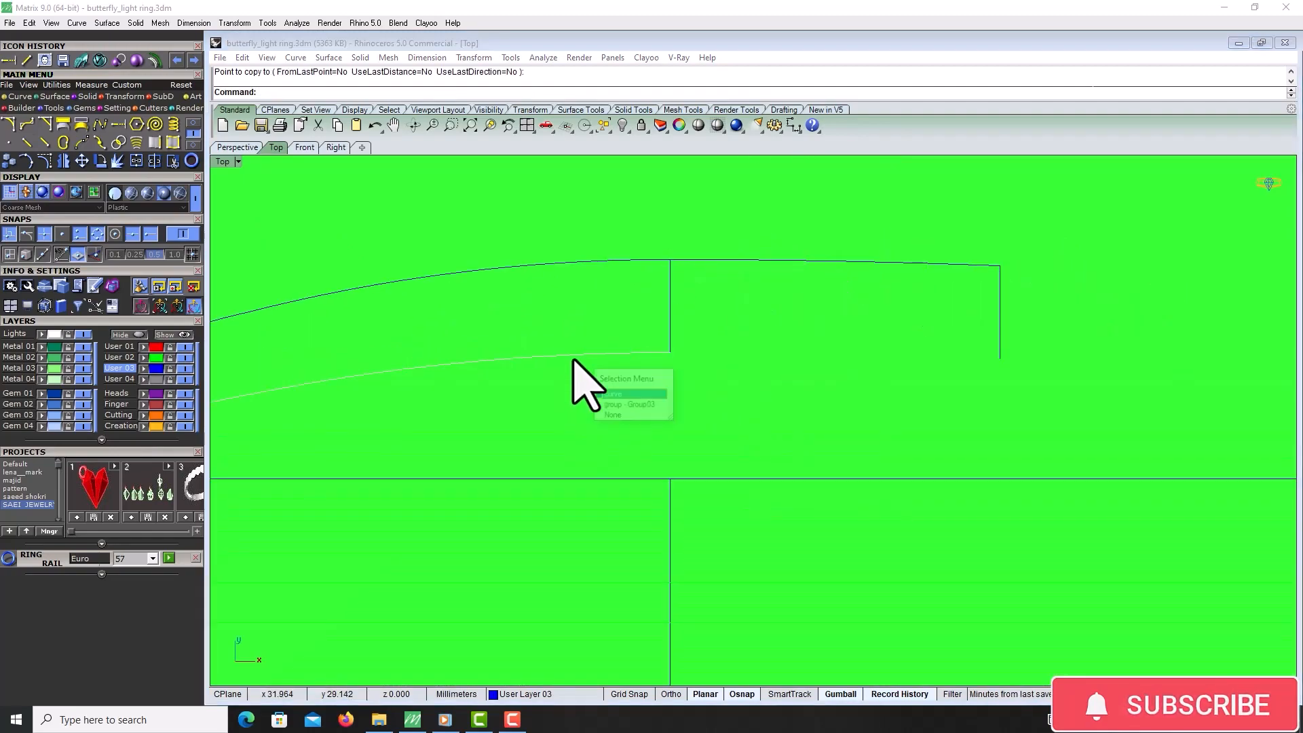
click(493, 306)
click(117, 122)
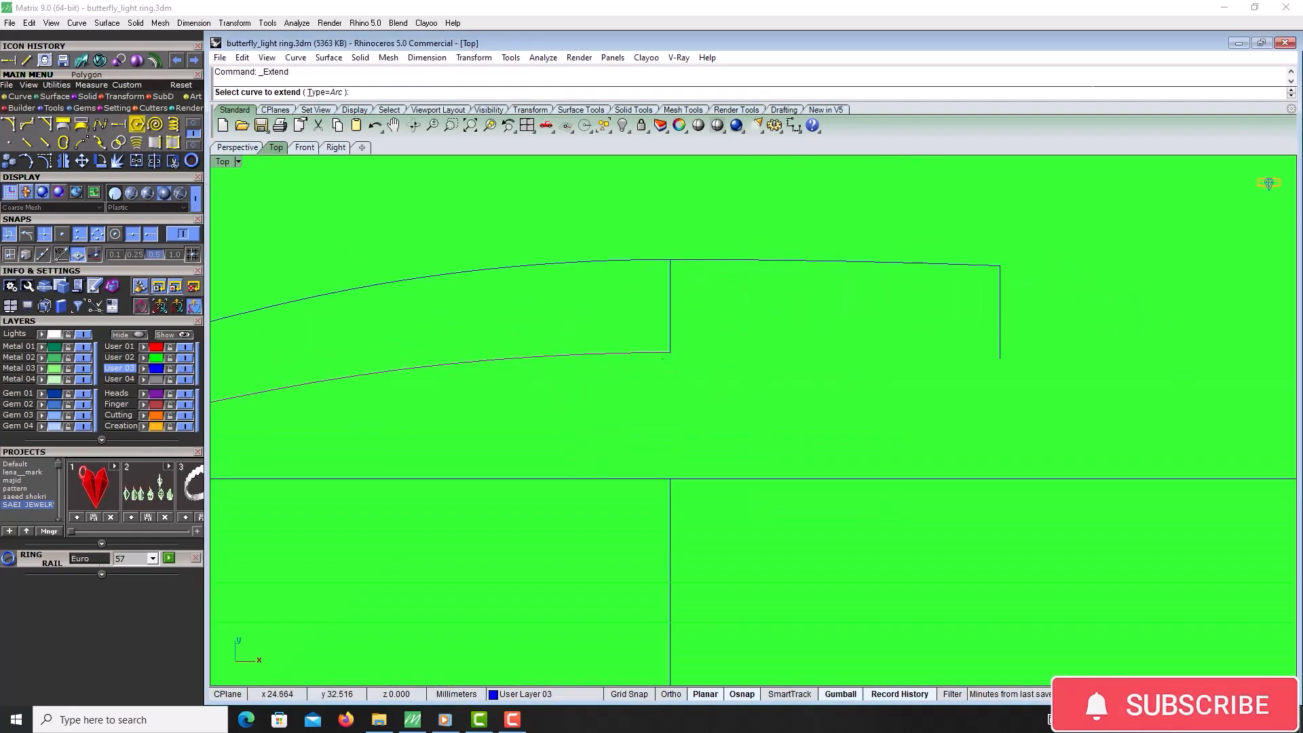
click(674, 351)
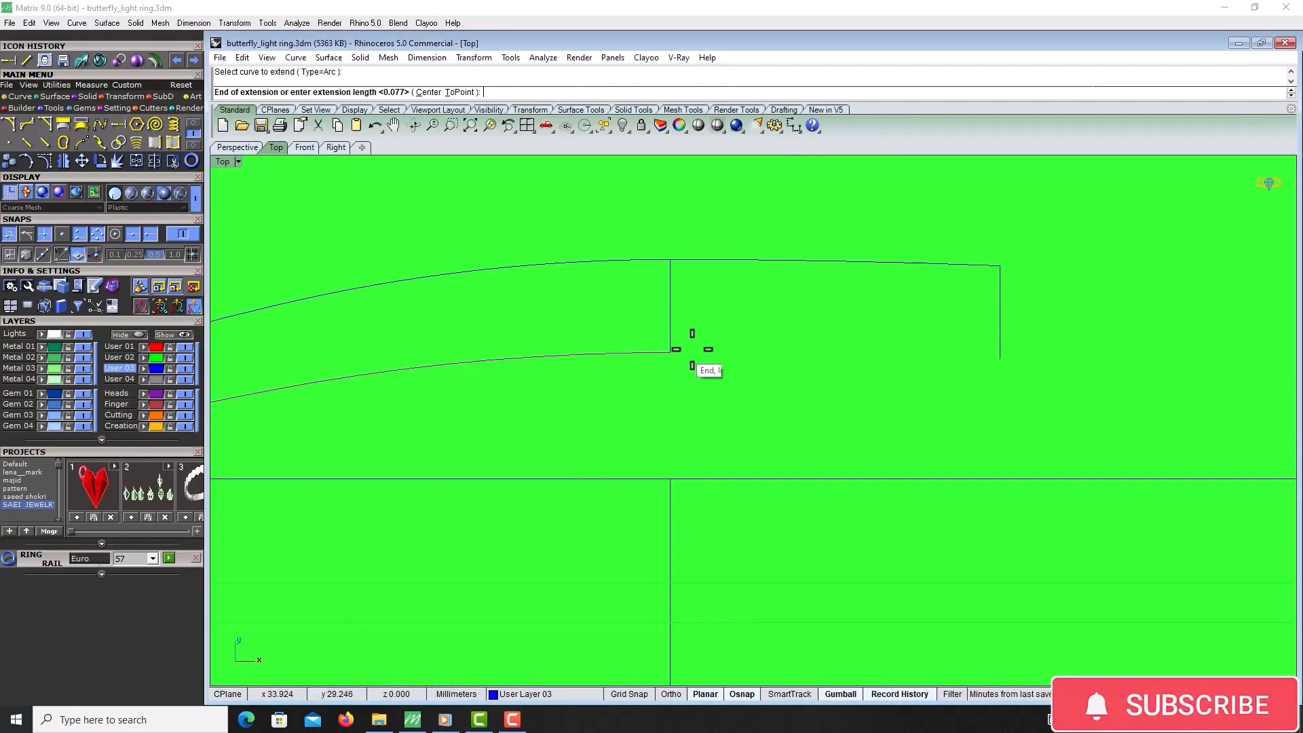
click(449, 92)
click(999, 358)
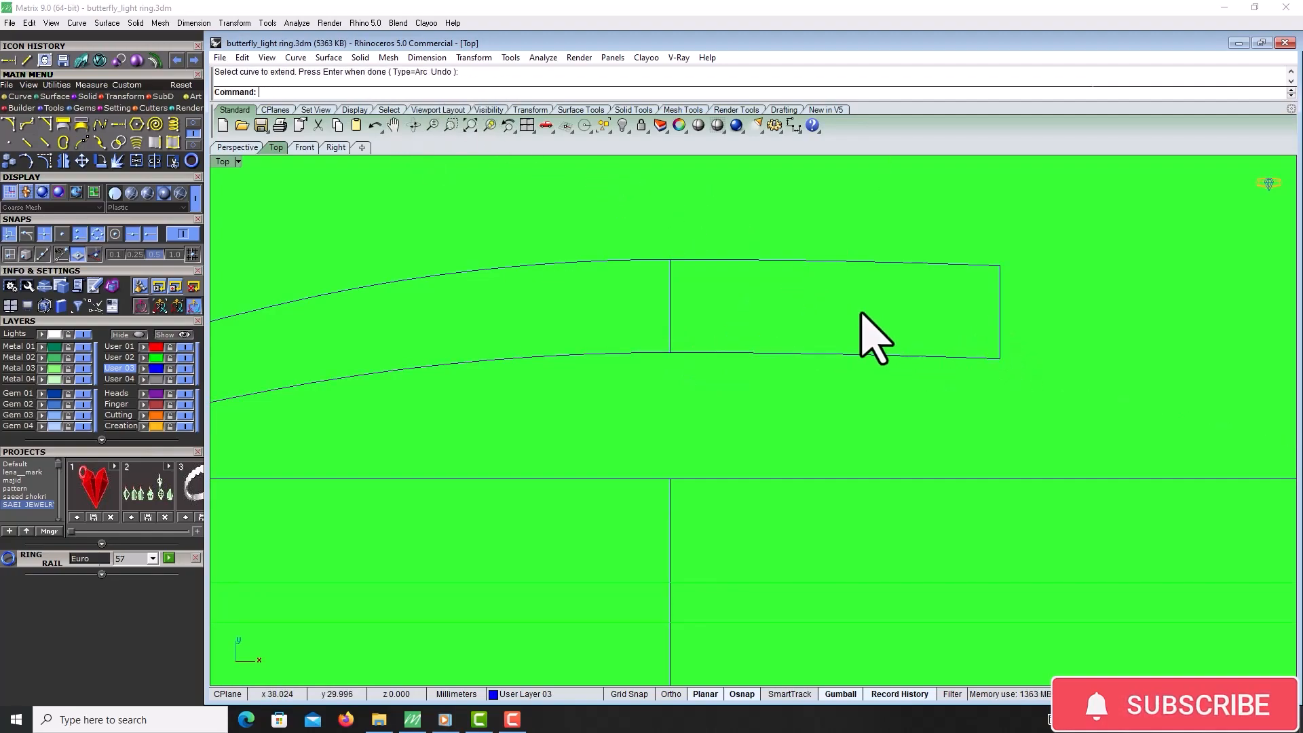
Rotate a copy of the arm outline curves about the pattern's center point to the lower right
scroll(855, 312, down, 4)
scroll(849, 324, up, 4)
click(848, 324)
click(850, 323)
shift+click(888, 276)
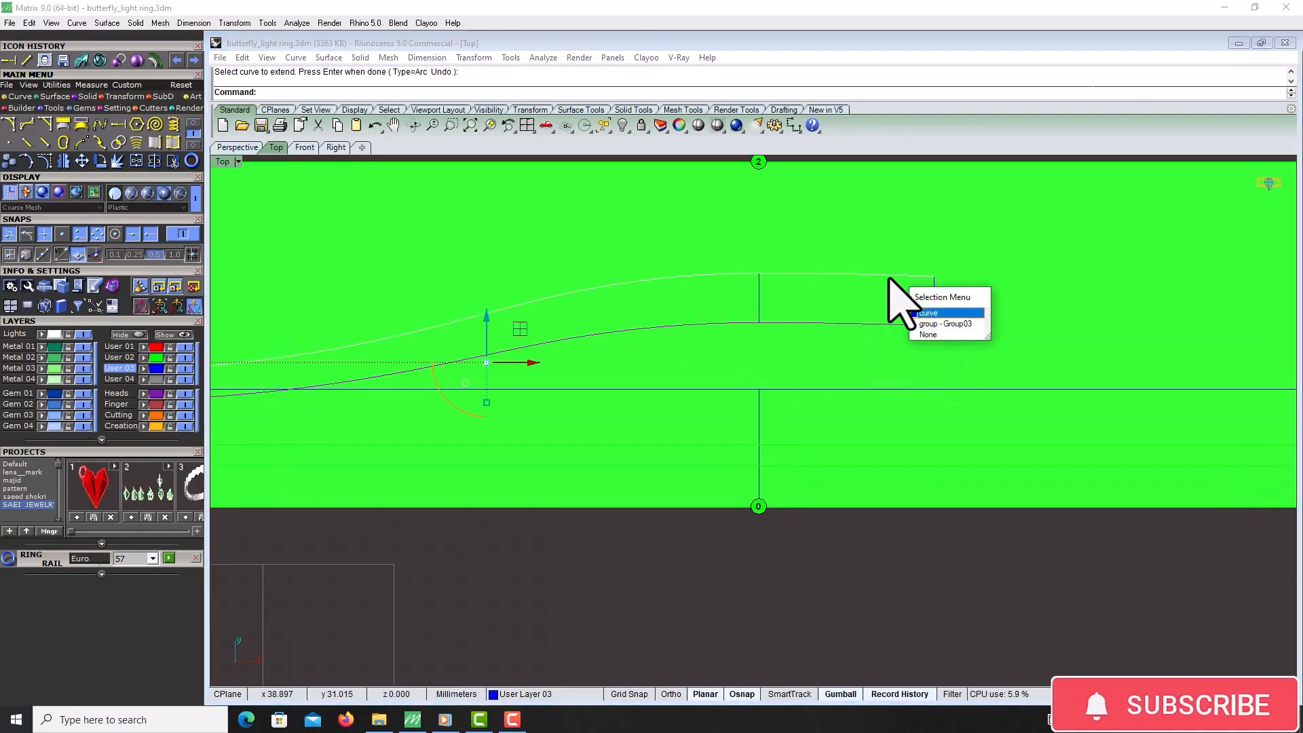
click(888, 278)
scroll(887, 279, down, 9)
right_drag(886, 280, 834, 296)
scroll(769, 322, up, 4)
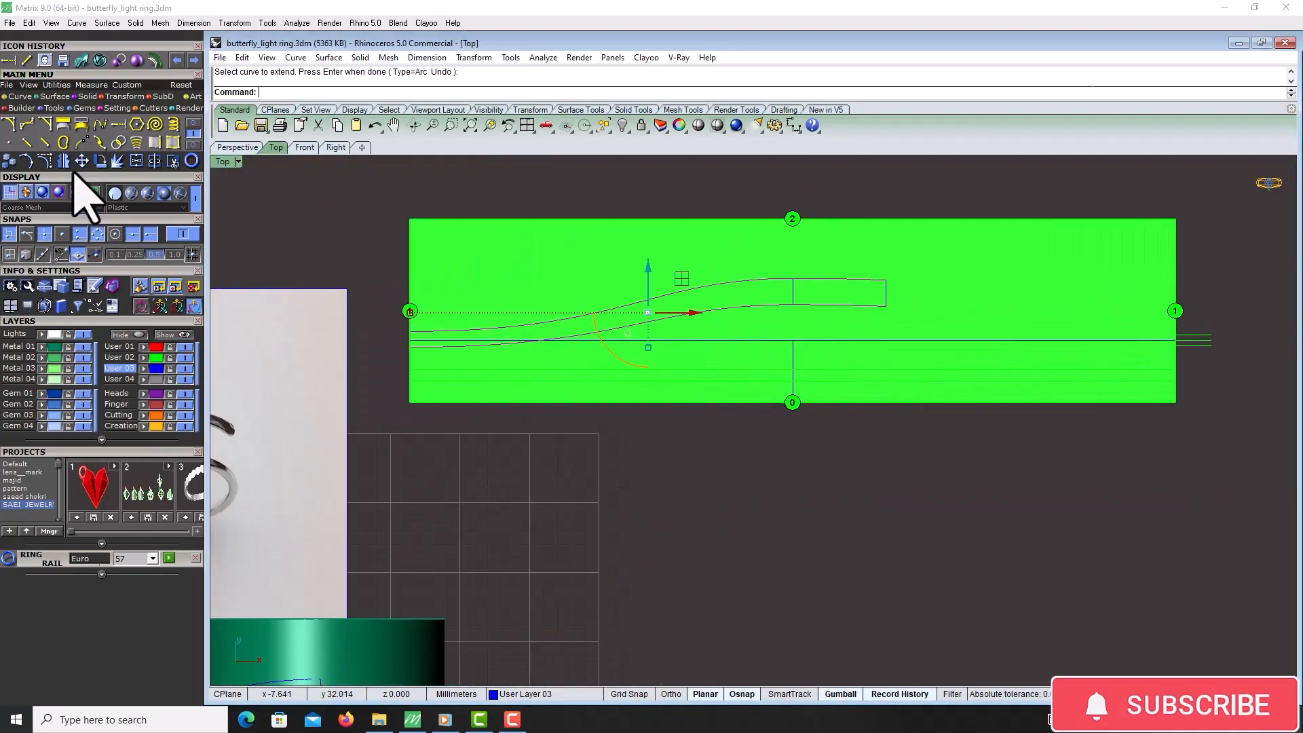
click(99, 161)
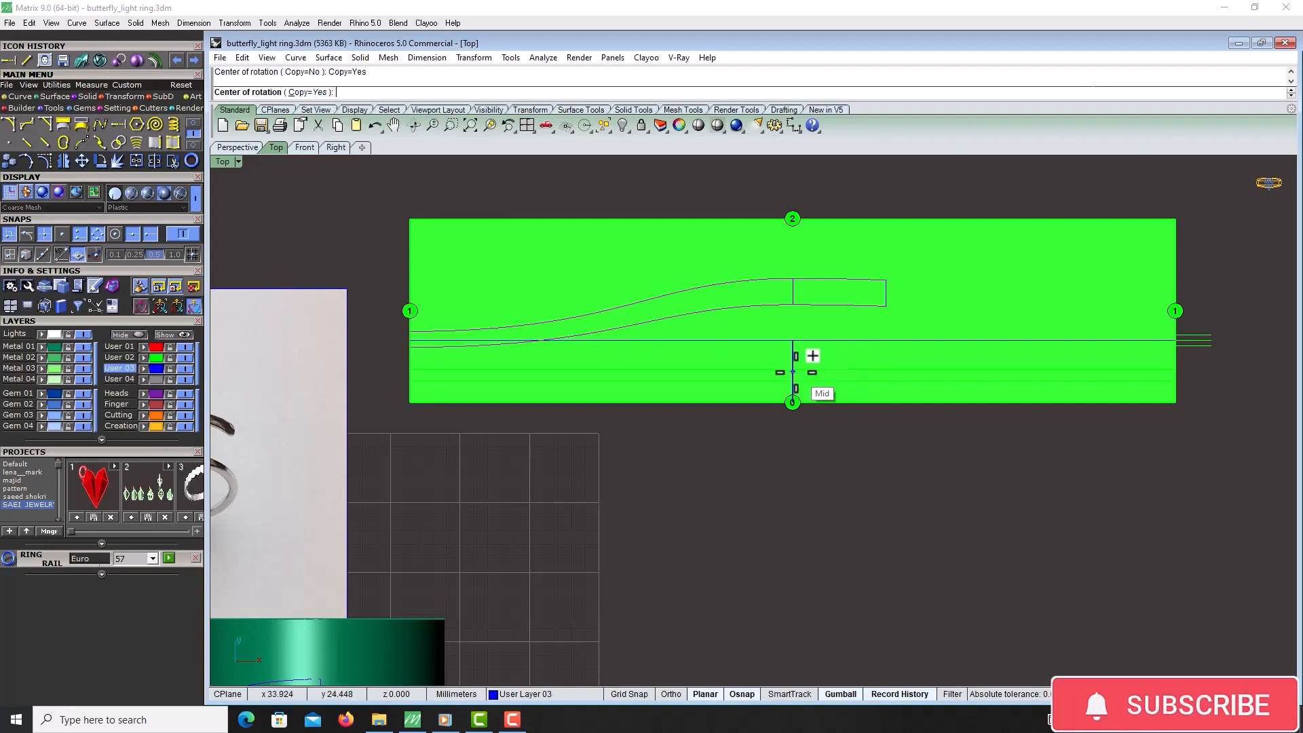
right_drag(924, 364, 878, 372)
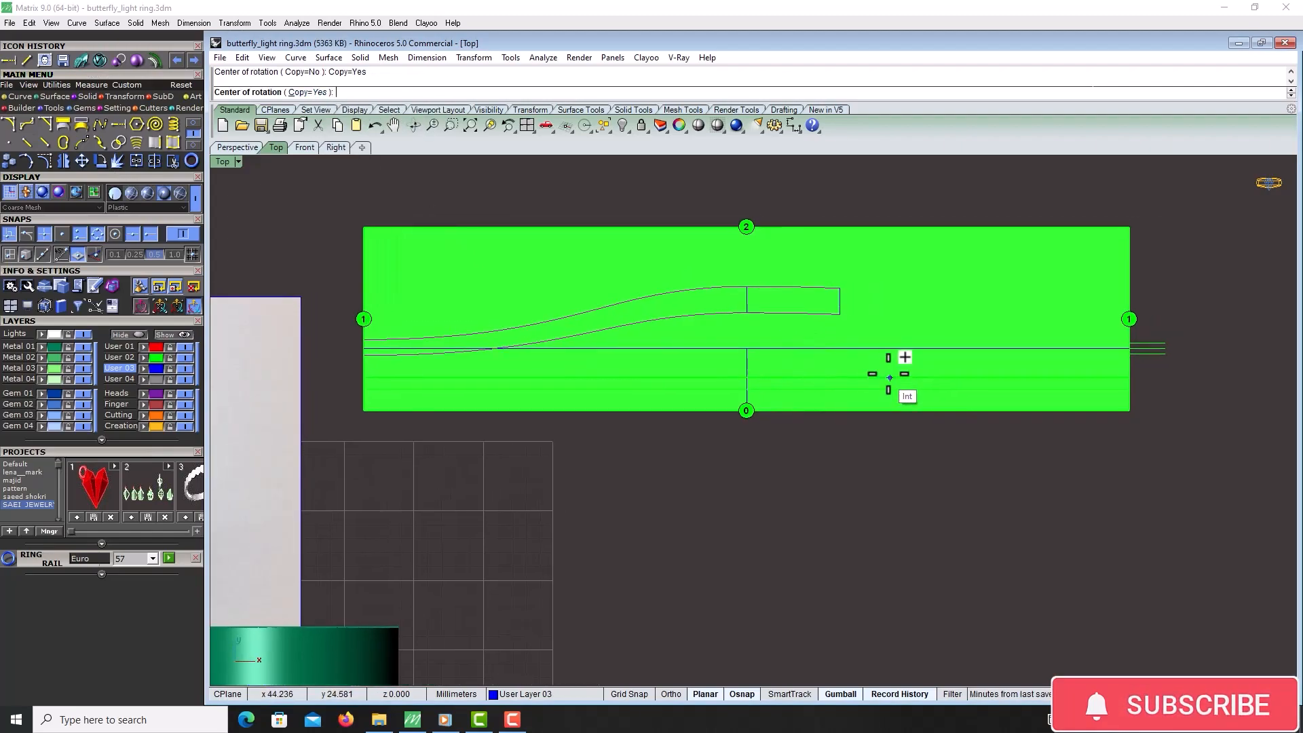
click(747, 348)
click(746, 185)
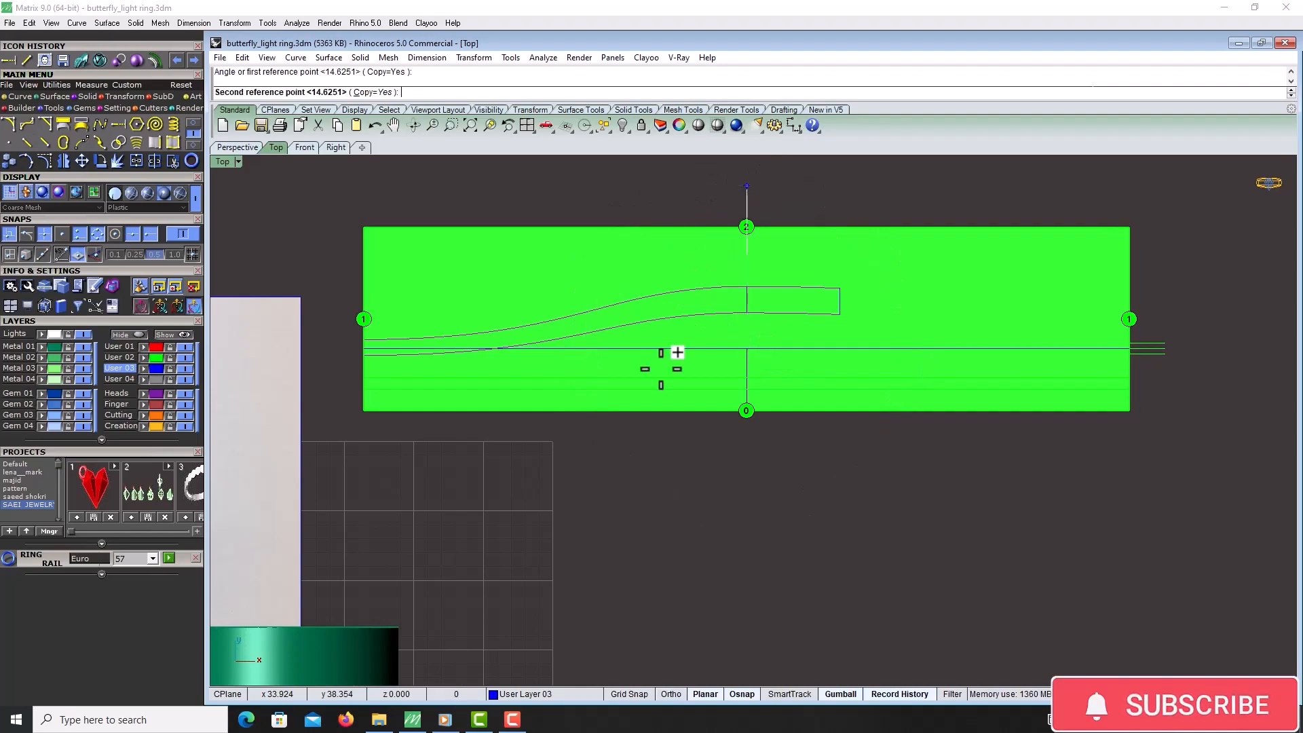
click(795, 547)
scroll(1038, 377, up, 5)
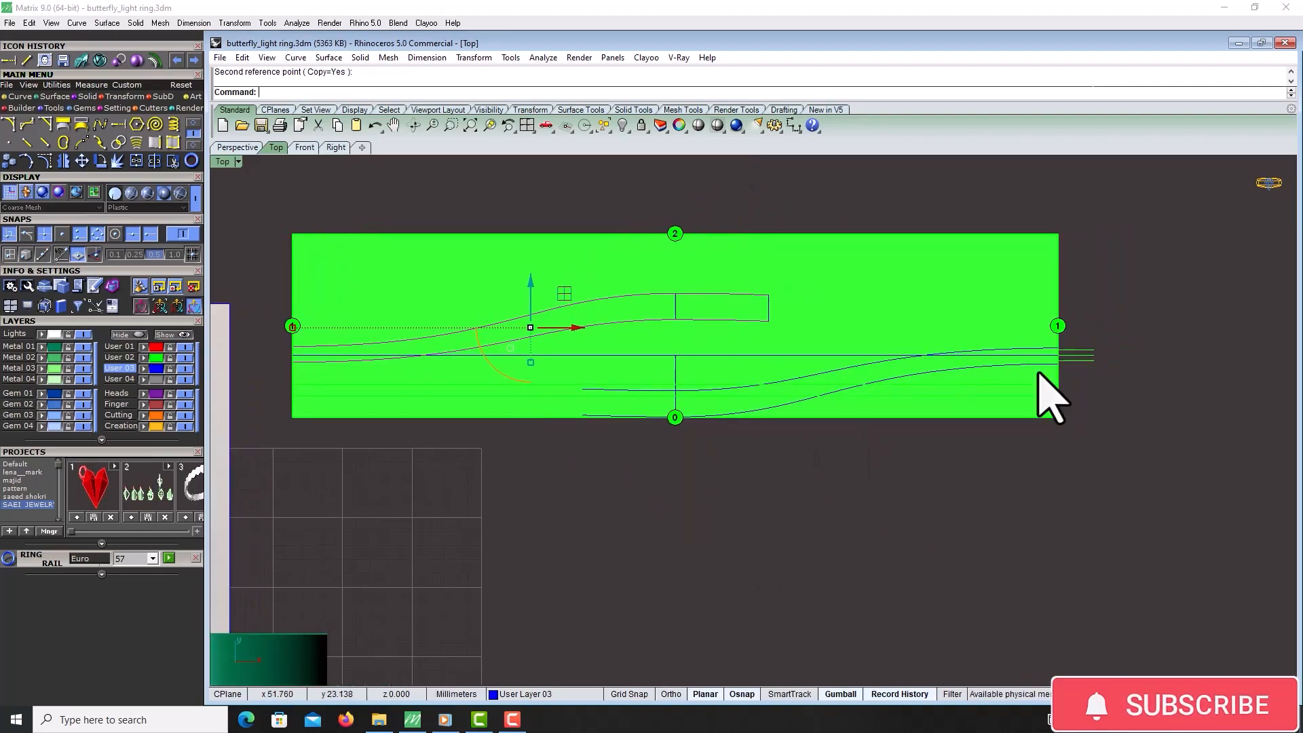
Extend the left ends of both upper arm curves past the pattern's left edge to picked points
scroll(998, 341, down, 10)
scroll(488, 325, up, 7)
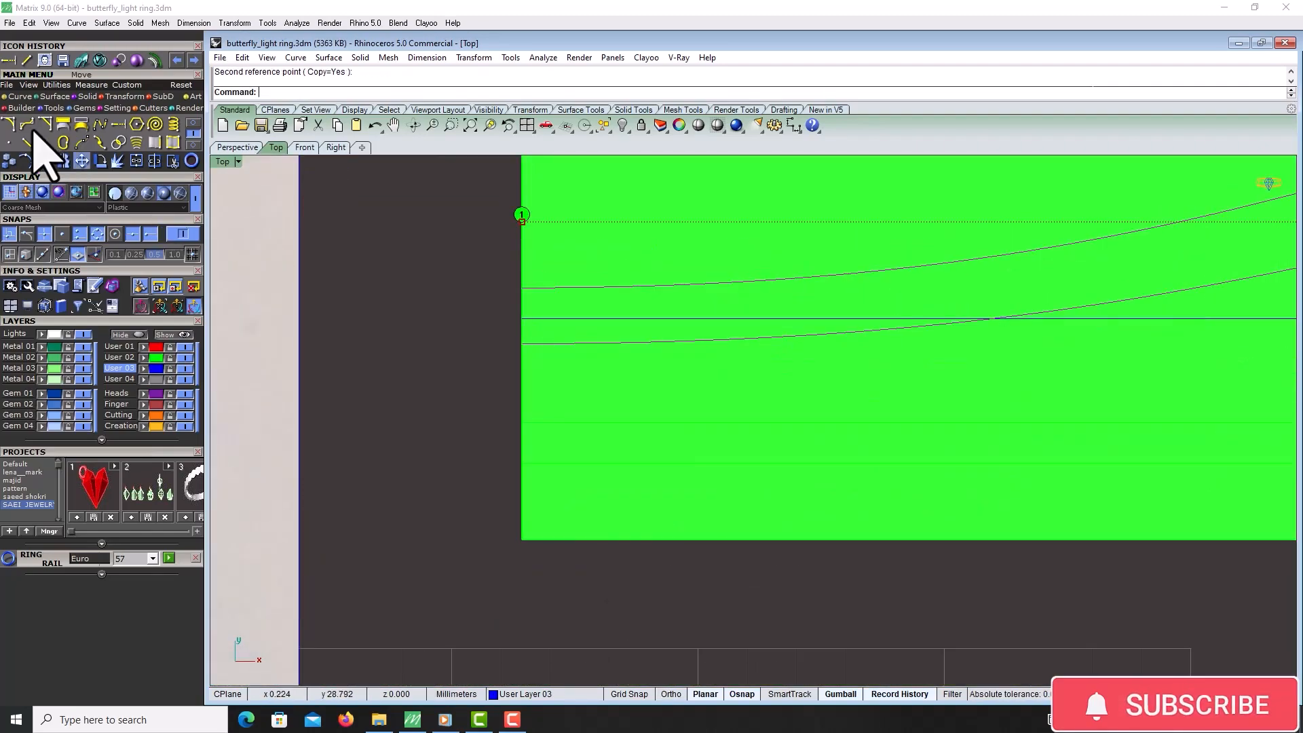
click(26, 61)
click(521, 287)
click(487, 289)
right_click(508, 321)
click(521, 344)
click(495, 343)
Rotate a copy of the selected left-end curves 180 degrees about the pattern's center point
drag(499, 266, 461, 413)
click(98, 163)
scroll(304, 265, down, 6)
right_drag(1105, 451, 945, 482)
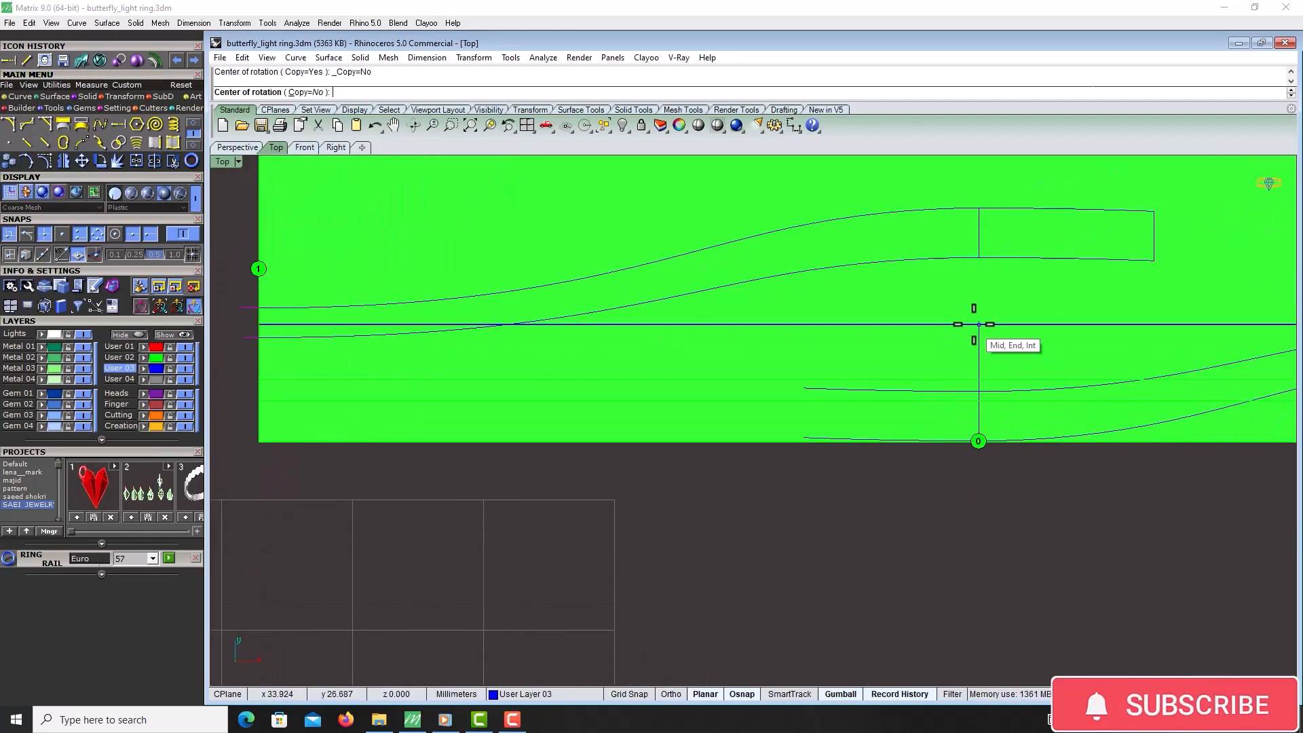
click(975, 324)
scroll(789, 392, down, 6)
right_drag(902, 205, 826, 225)
click(392, 92)
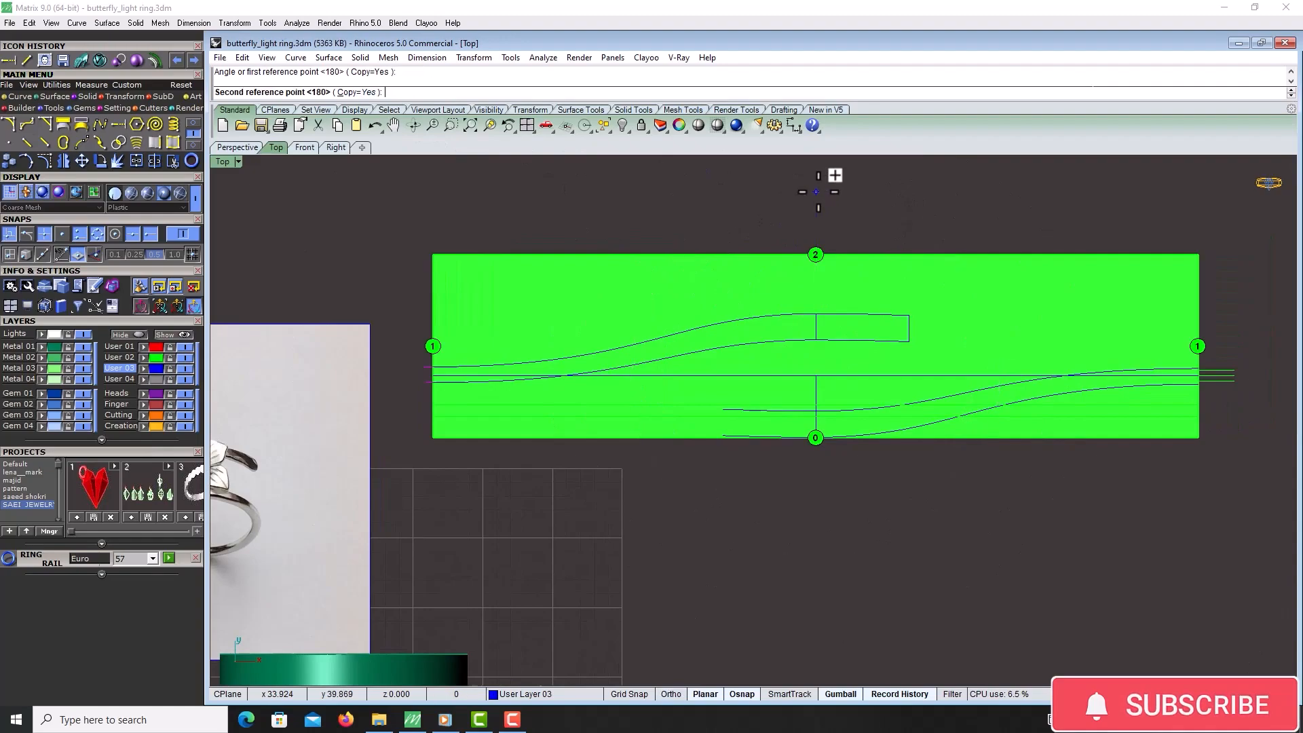
click(833, 177)
click(824, 628)
Draw a vertical line closing the left end of the lower arm outline
scroll(1221, 375, up, 12)
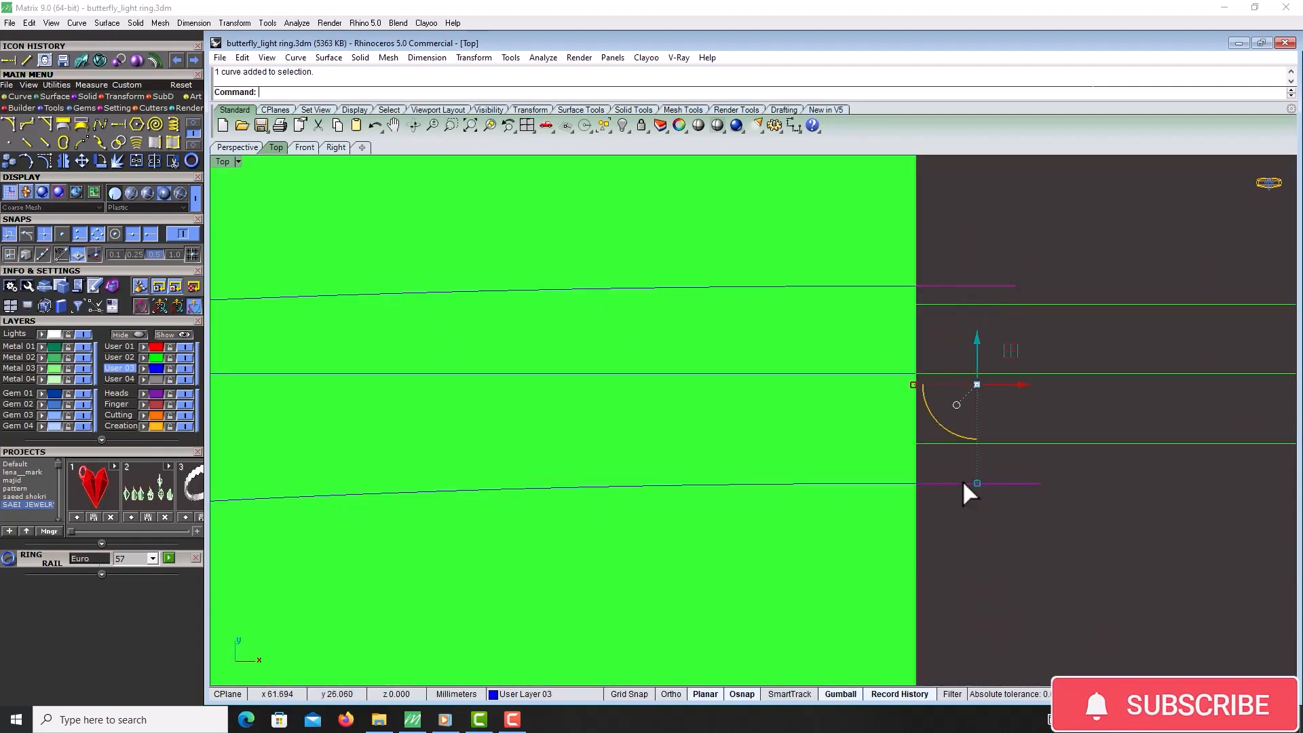
scroll(964, 483, down, 5)
right_drag(465, 488, 779, 430)
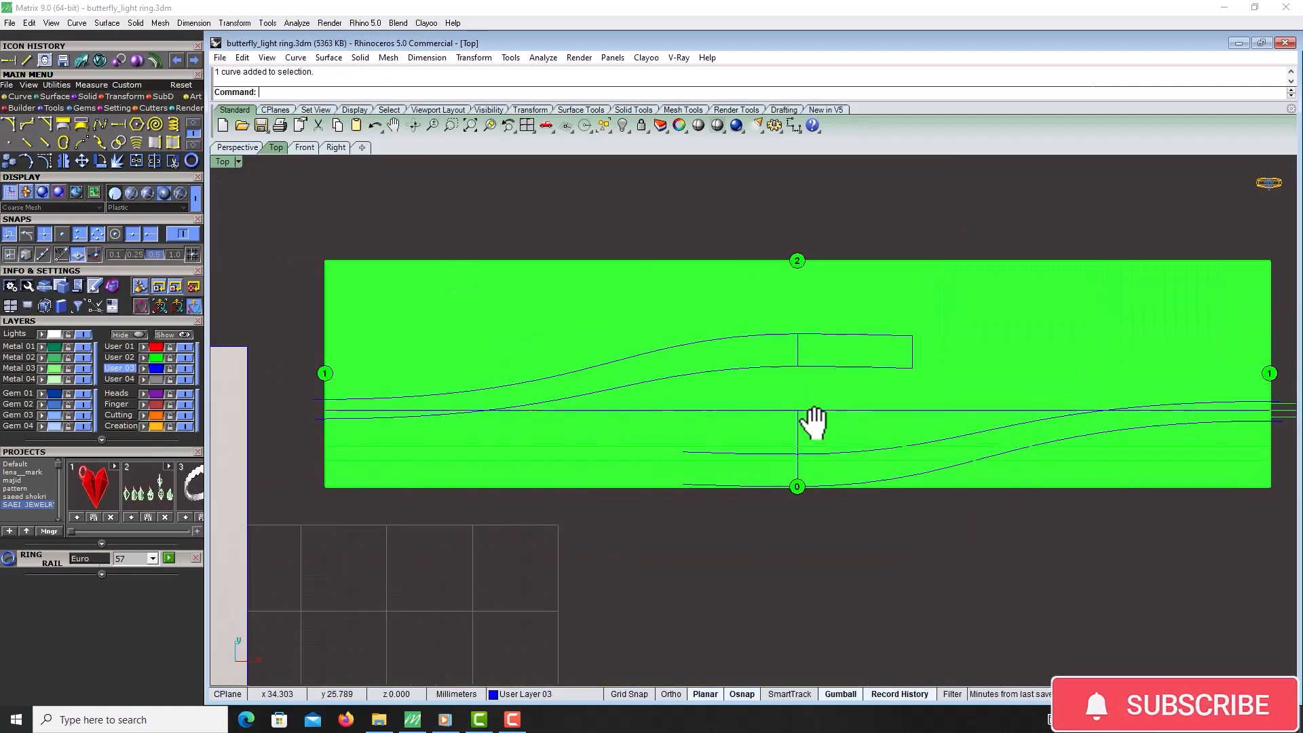
scroll(718, 489, up, 3)
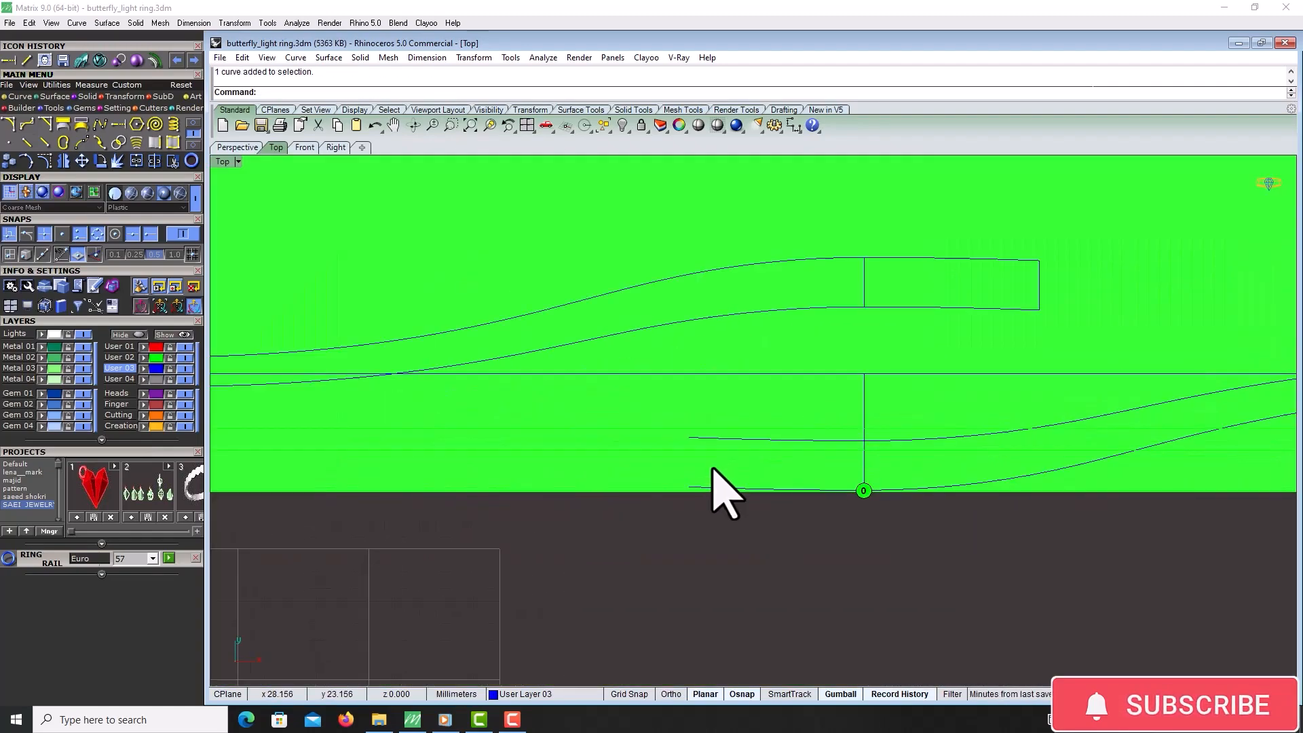
click(28, 60)
click(690, 487)
click(690, 438)
Examine the reference ring photo beside the pattern
scroll(841, 407, down, 3)
scroll(840, 405, down, 3)
scroll(665, 438, up, 8)
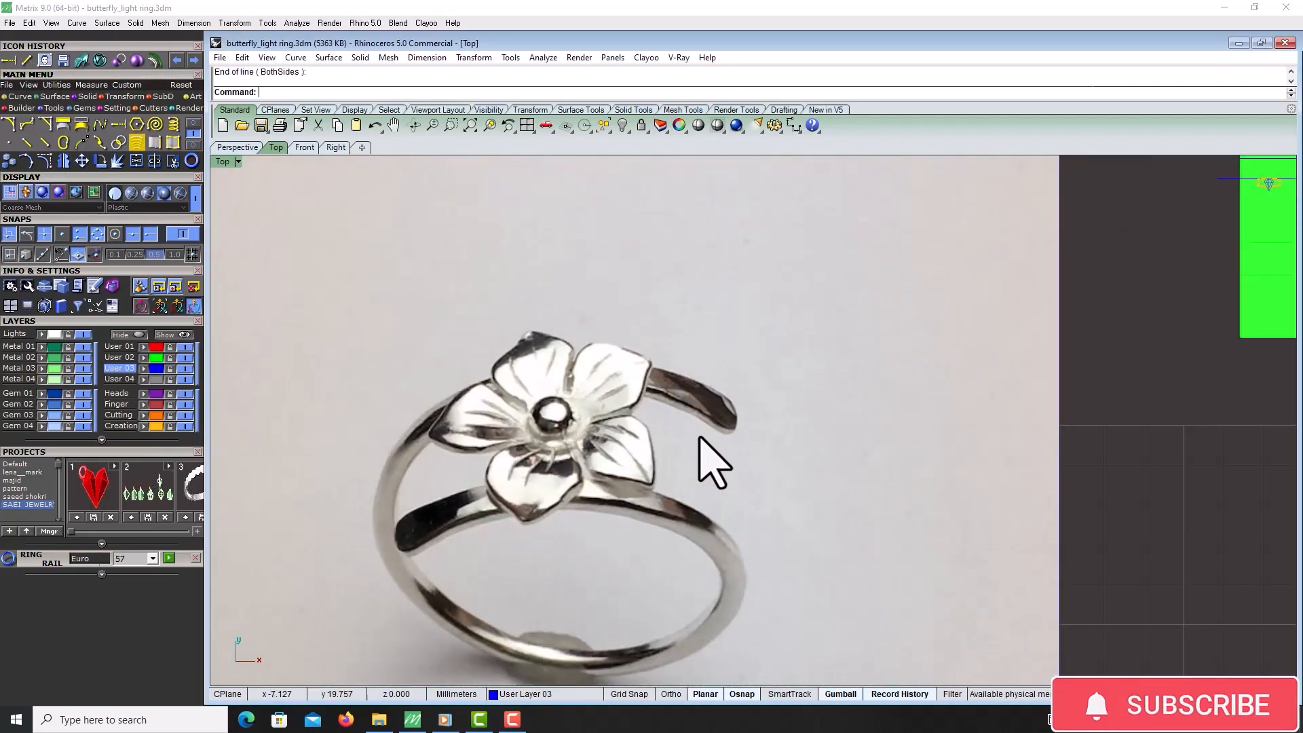
scroll(699, 438, down, 5)
scroll(701, 378, up, 3)
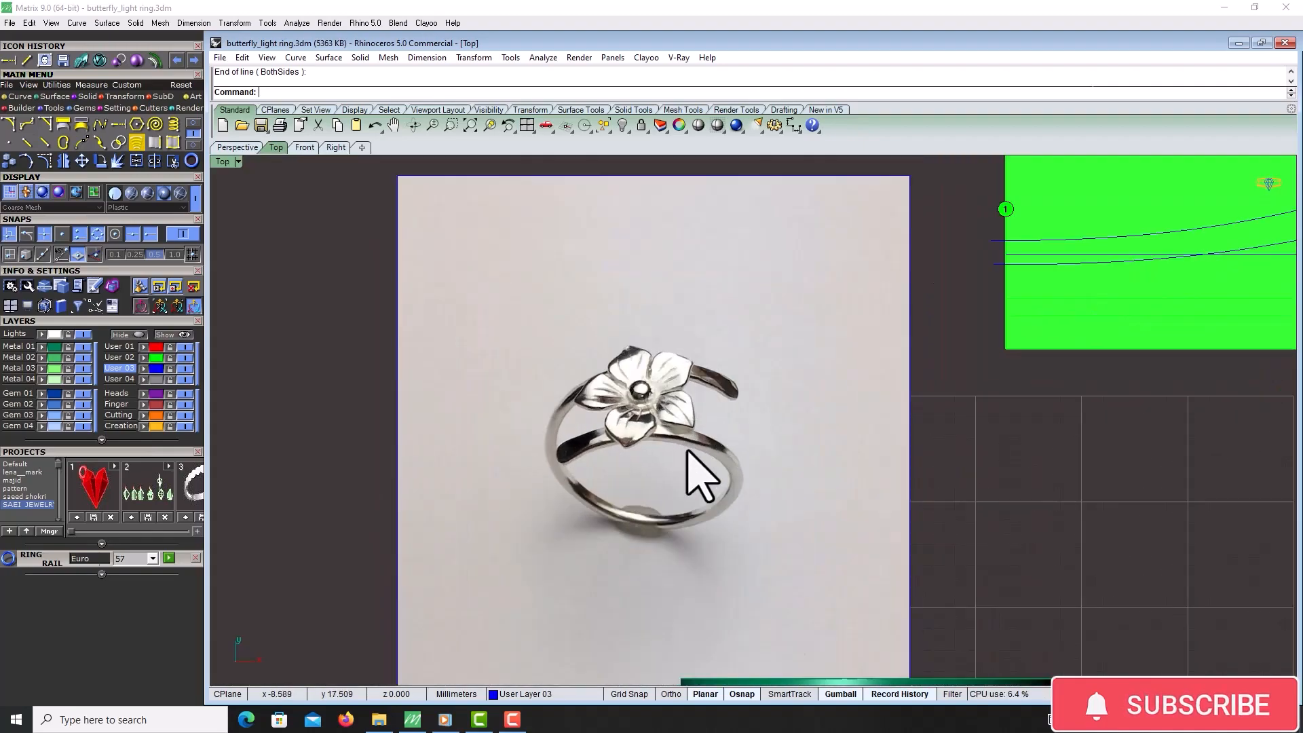
scroll(584, 479, down, 4)
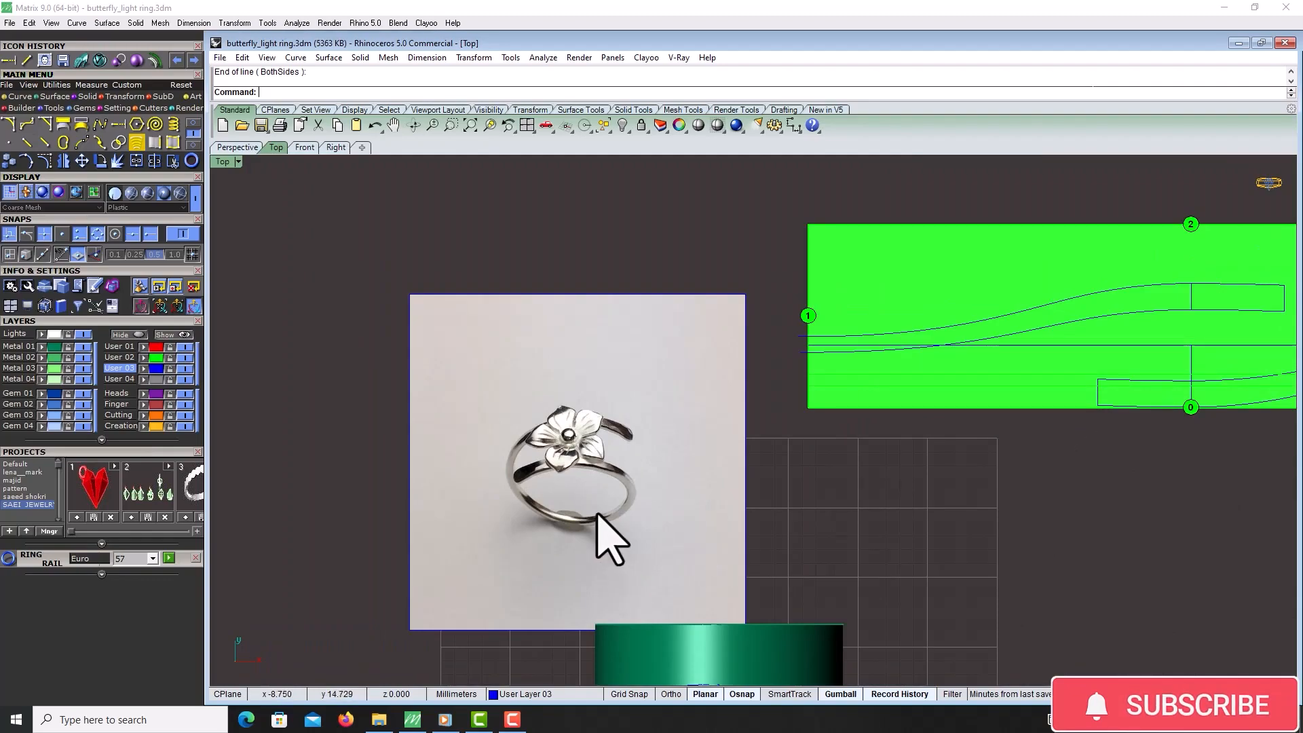
scroll(619, 500, up, 2)
scroll(577, 486, down, 3)
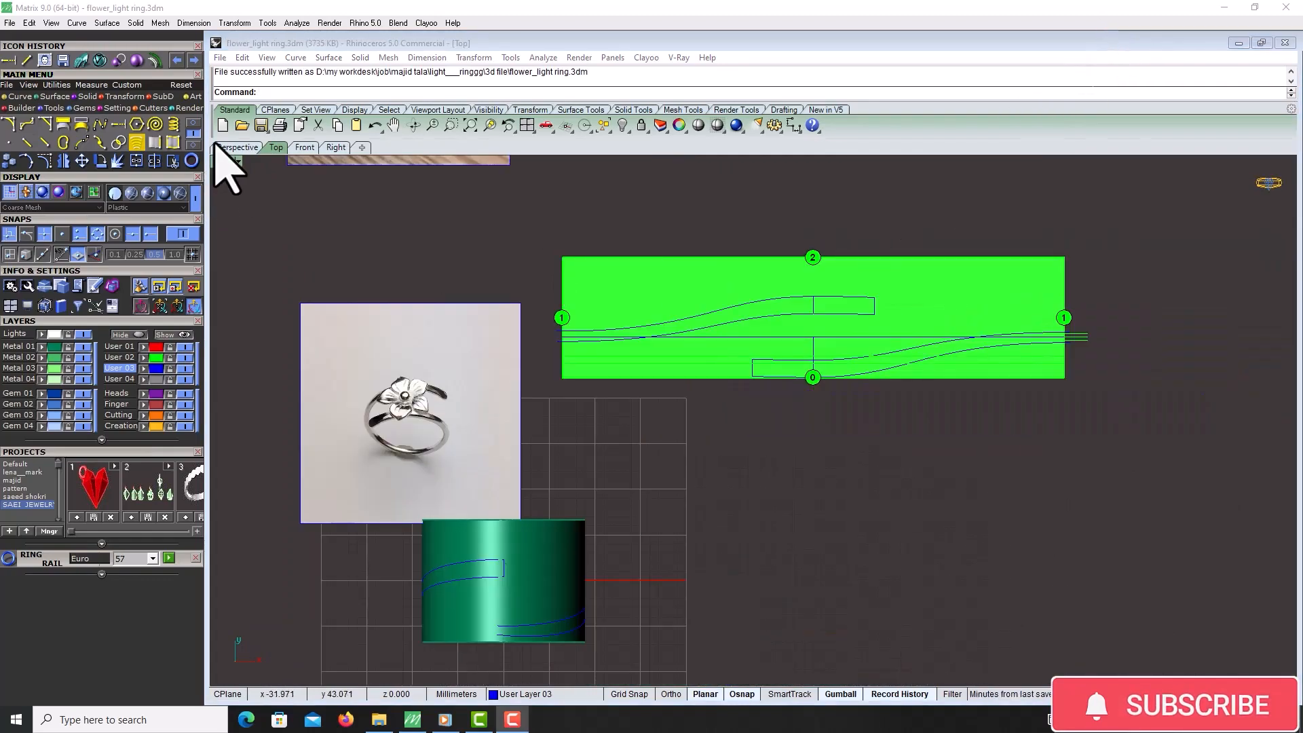
Flow the arm outline curves from the flat pattern surface onto the ring cylinder with FlowAlongSrf
click(230, 146)
scroll(742, 435, down, 6)
right_drag(849, 504, 796, 412)
scroll(795, 410, up, 5)
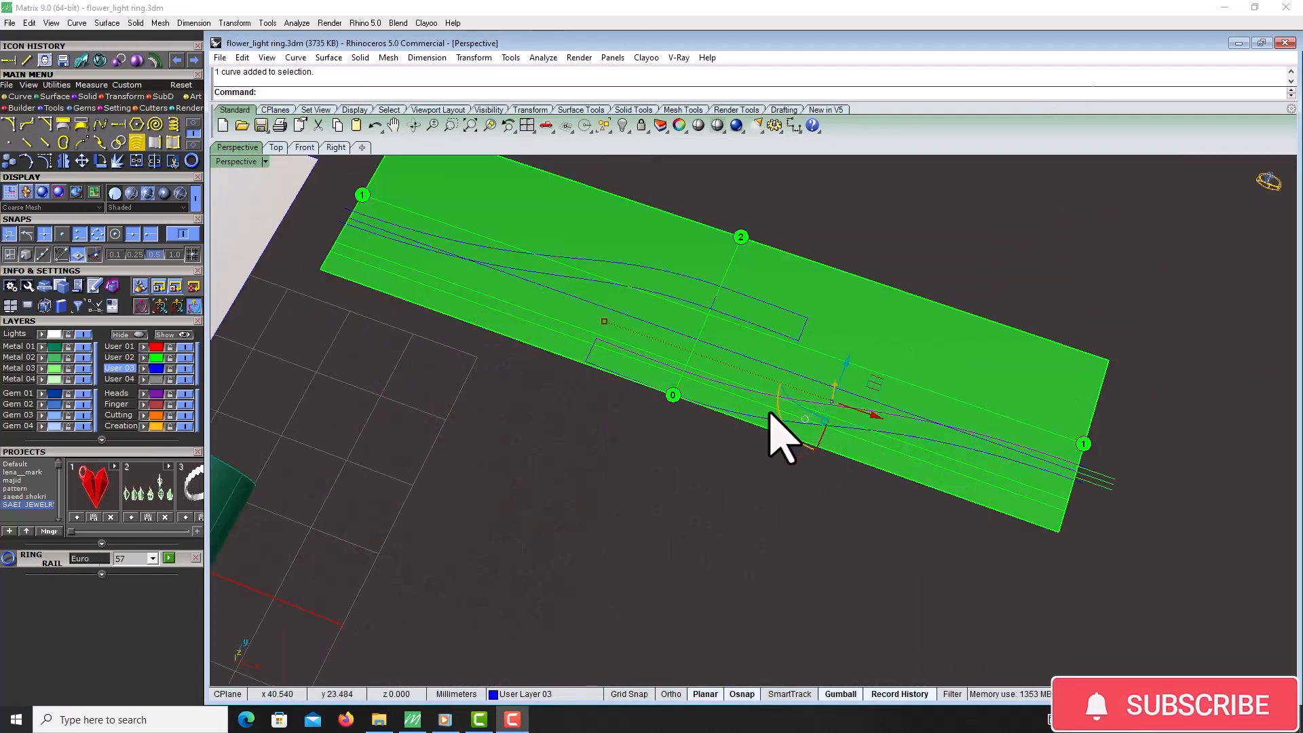
right_click(770, 422)
scroll(587, 352, up, 3)
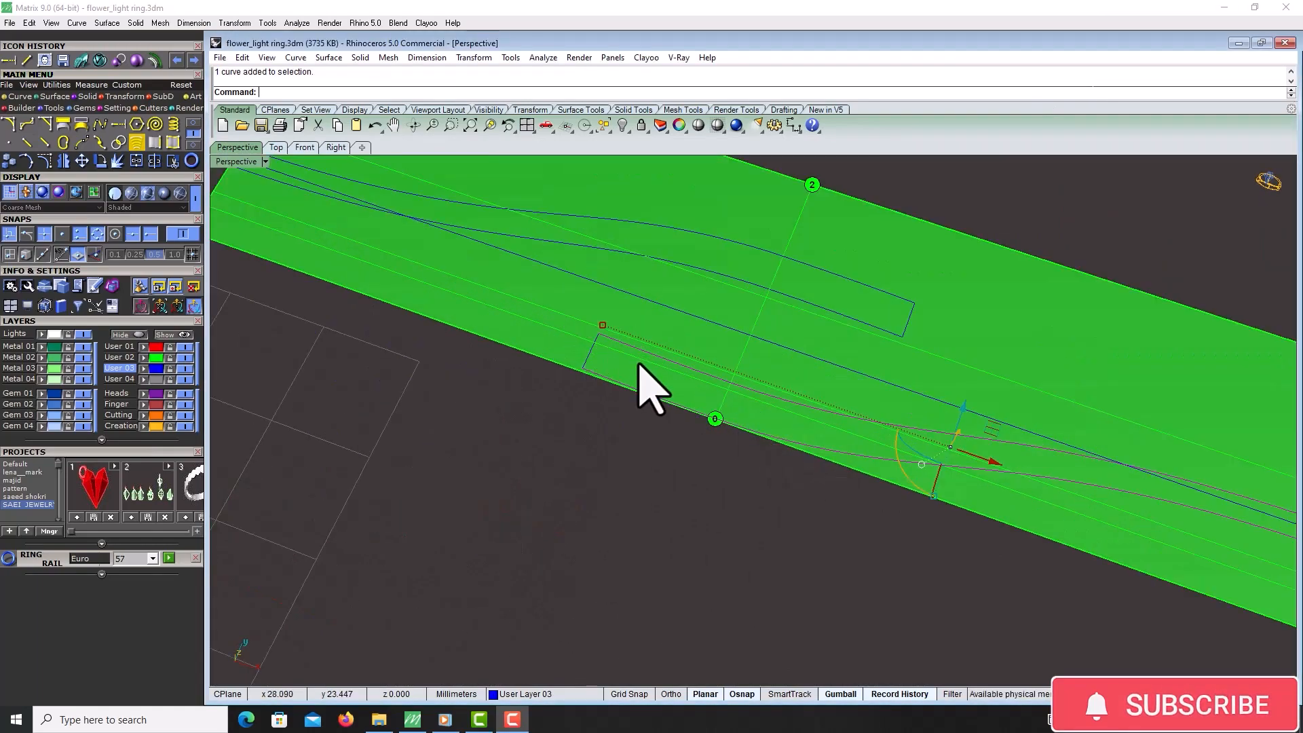
scroll(621, 366, down, 3)
right_click(604, 401)
scroll(604, 400, down, 4)
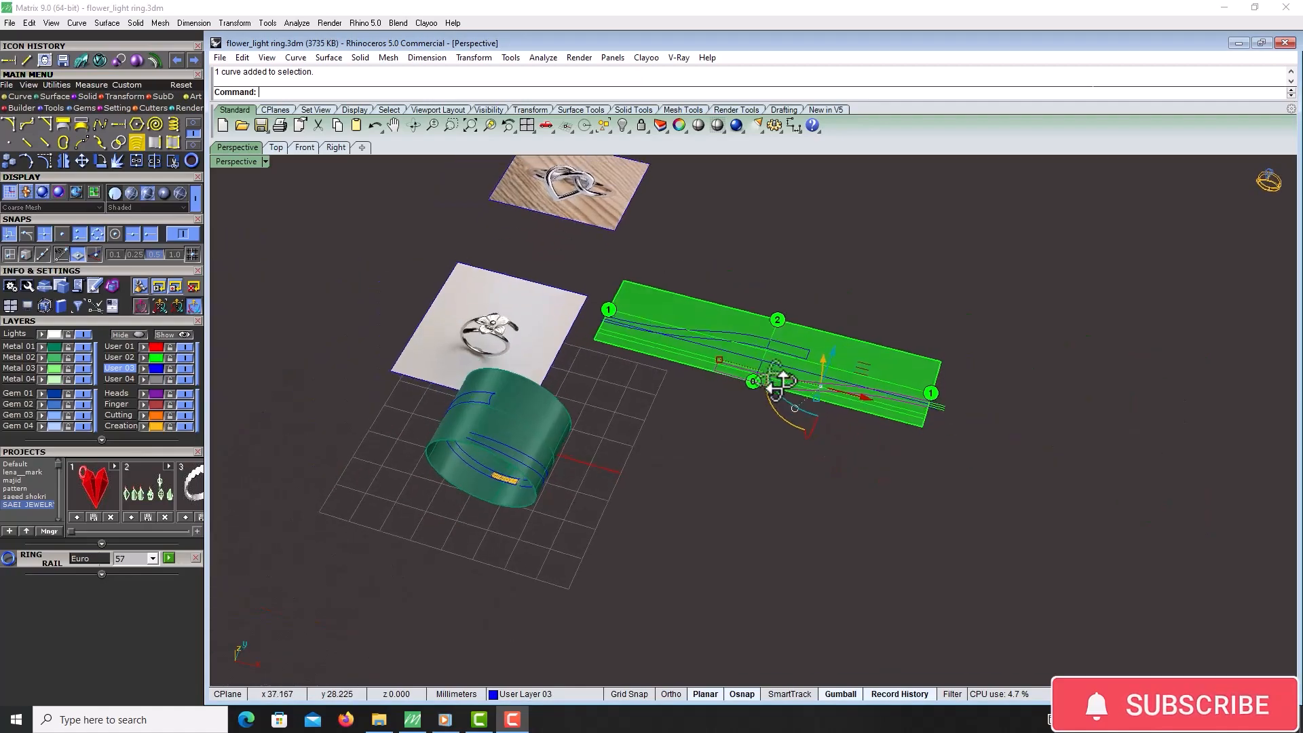
click(88, 96)
scroll(666, 436, down, 2)
scroll(689, 442, up, 4)
scroll(621, 374, down, 2)
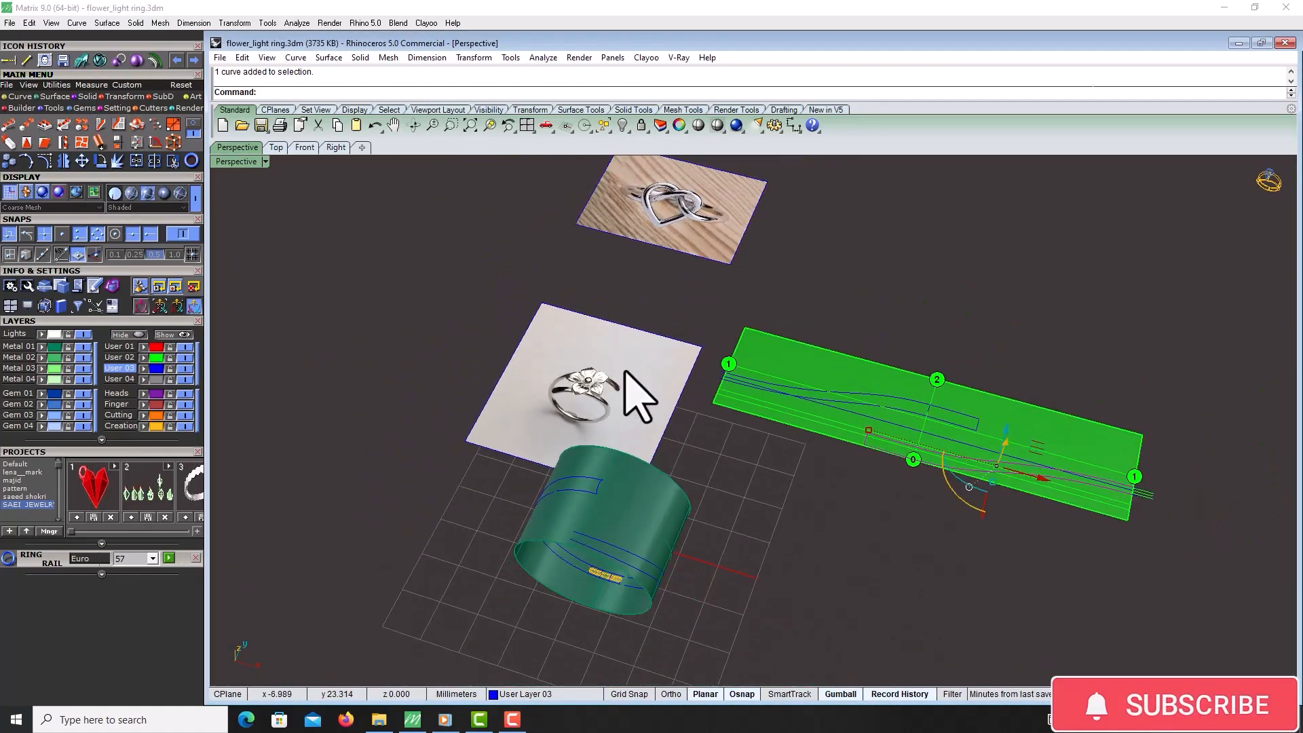
right_drag(621, 373, 613, 399)
scroll(596, 407, up, 5)
scroll(573, 416, down, 6)
scroll(540, 348, up, 2)
click(121, 125)
scroll(909, 400, down, 5)
scroll(849, 345, up, 4)
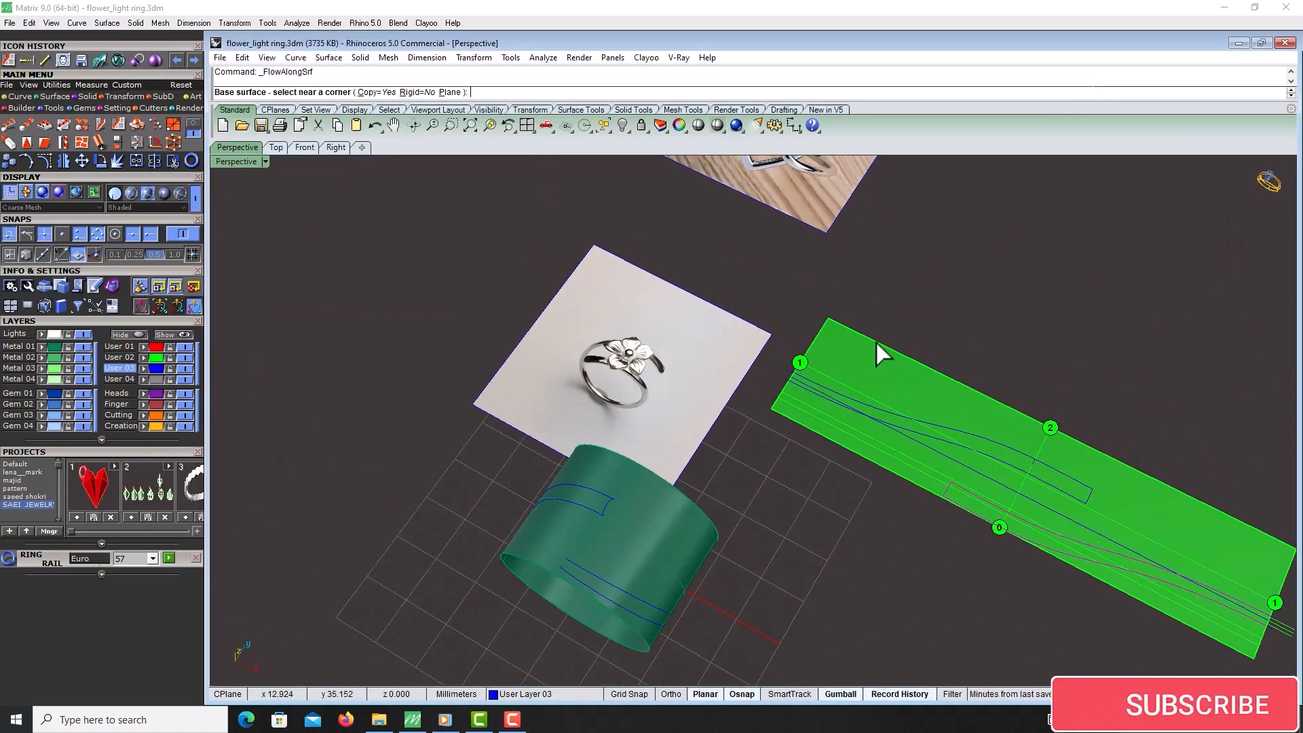
click(883, 350)
scroll(842, 348, down, 4)
right_drag(707, 510, 755, 430)
scroll(764, 423, up, 5)
click(765, 429)
scroll(848, 454, down, 5)
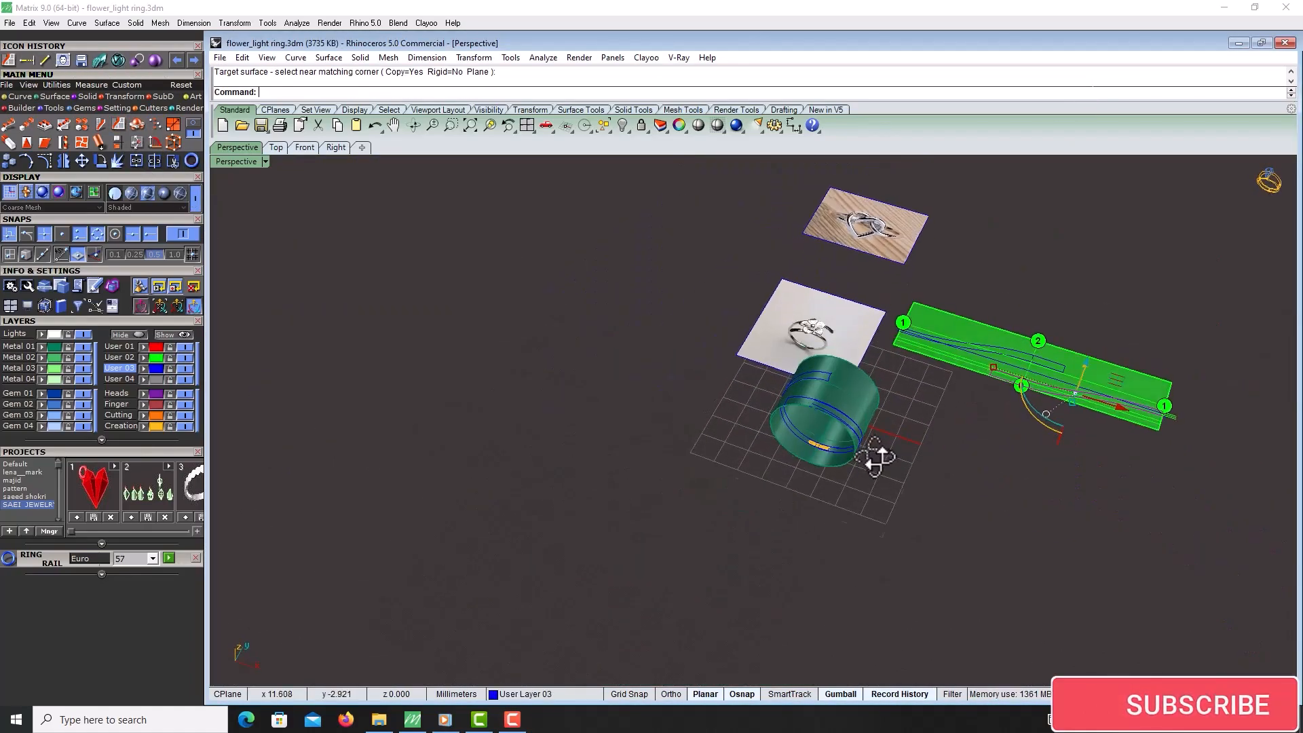
scroll(861, 455, up, 5)
right_drag(844, 451, 805, 411)
scroll(804, 448, down, 6)
scroll(835, 413, up, 5)
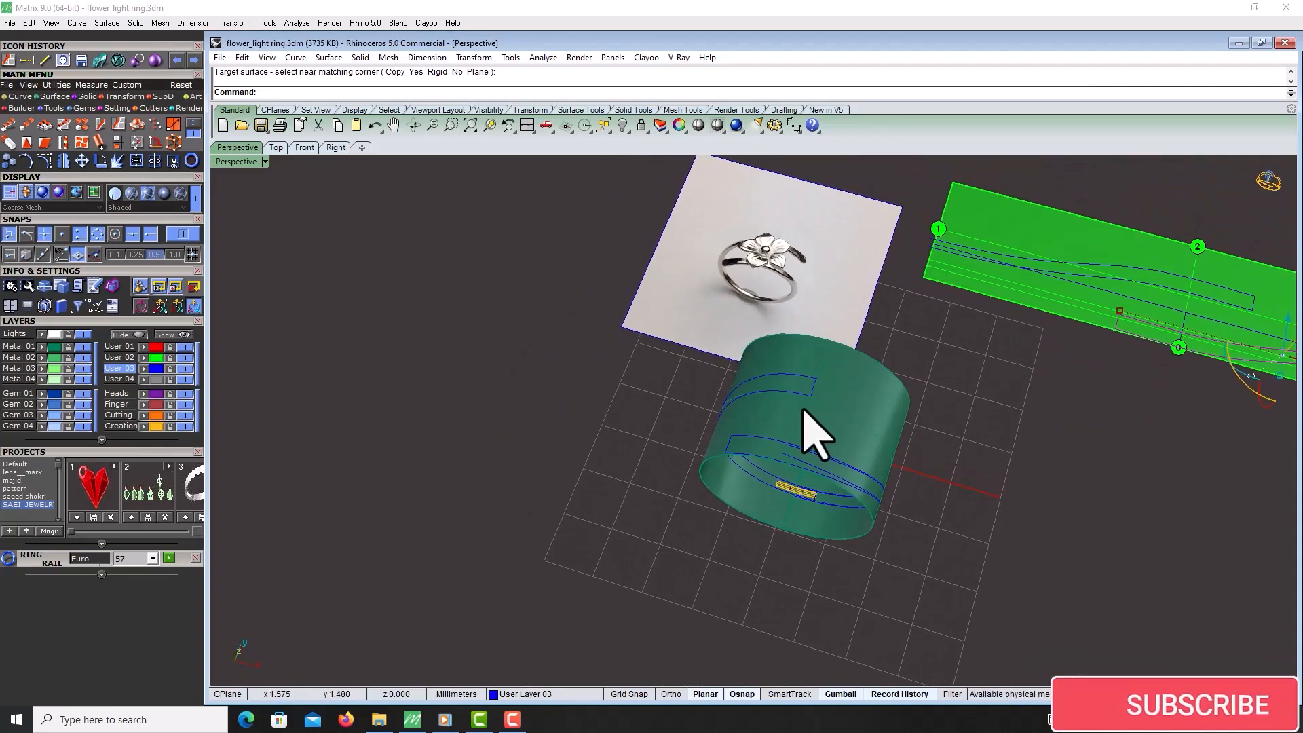
scroll(808, 475, up, 3)
click(808, 467)
click(813, 465)
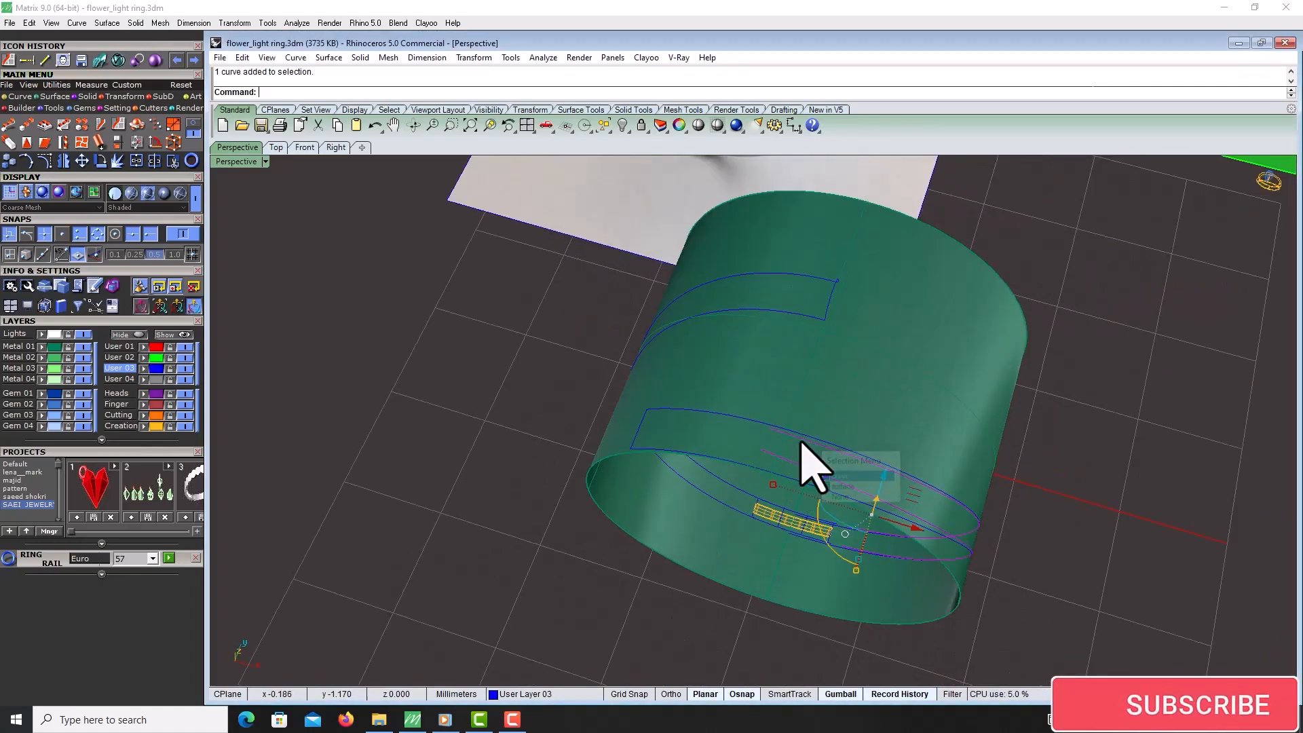
Select the flowed curve at the top of the cylinder and hide it
click(807, 316)
click(832, 281)
click(821, 281)
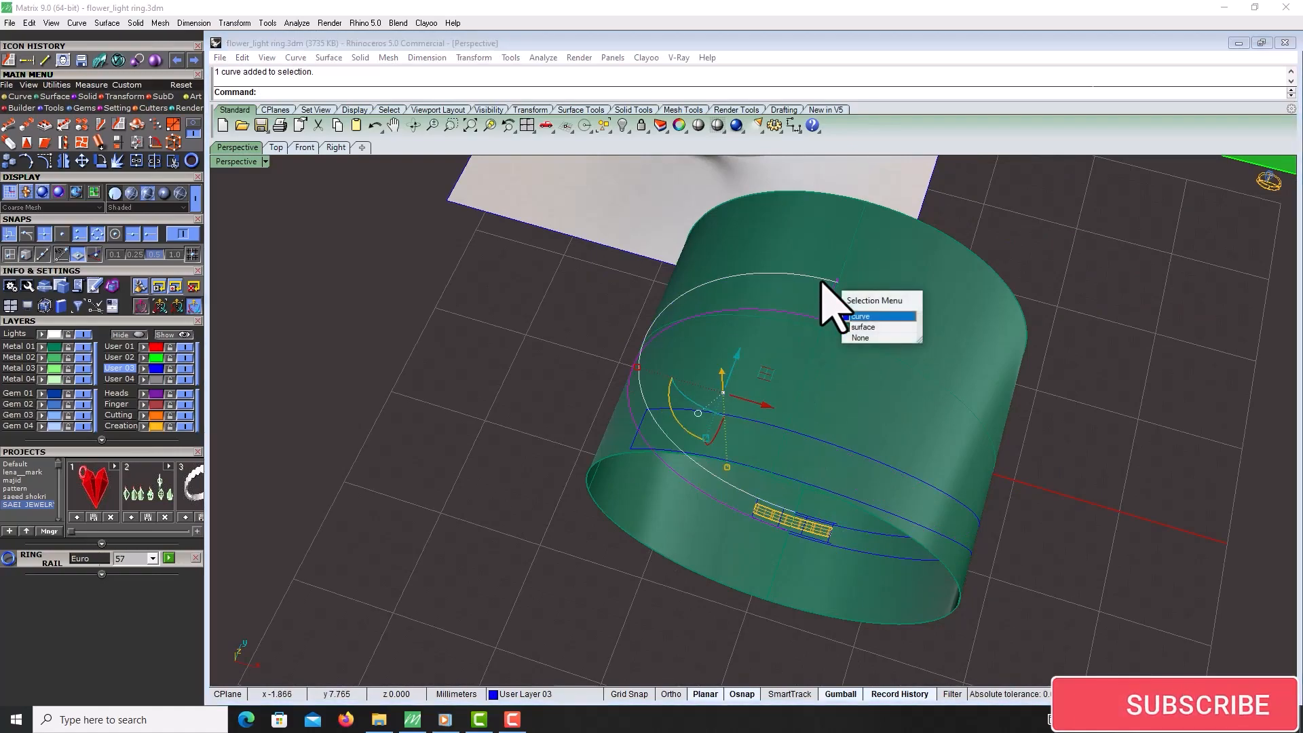
key(ctrl+h)
Inspect the flowed curves and the small hatched piece on the ring cylinder
scroll(722, 398, down, 4)
scroll(841, 462, up, 4)
click(802, 475)
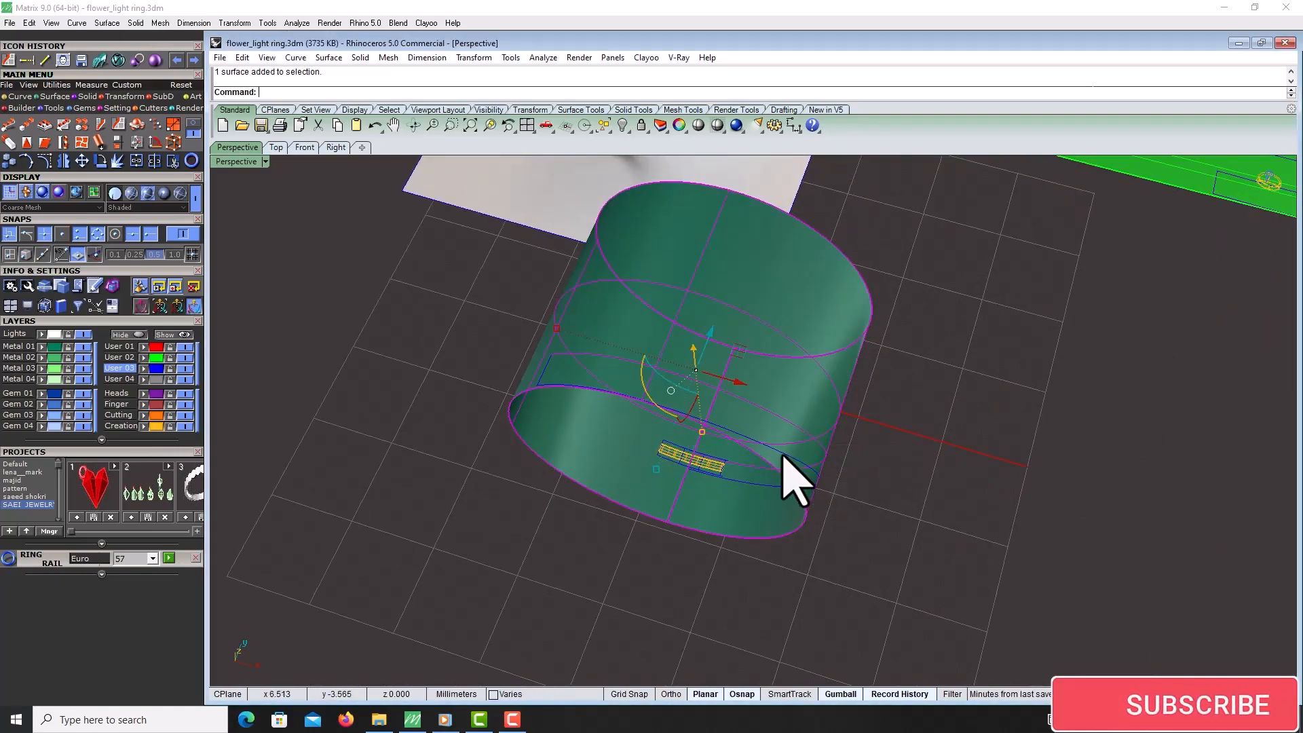
ctrl+click(800, 392)
scroll(794, 407, down, 7)
right_drag(734, 388, 728, 409)
scroll(728, 400, up, 6)
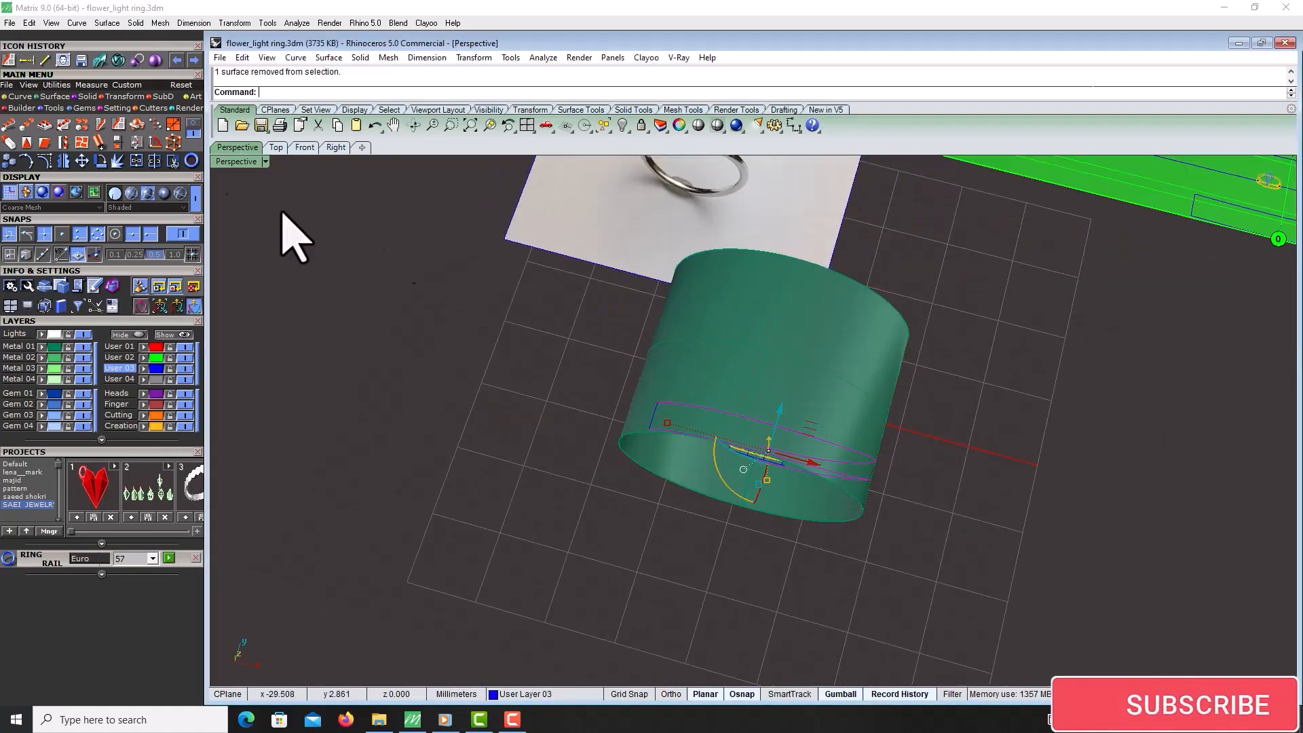
right_drag(631, 543, 613, 500)
scroll(773, 511, up, 6)
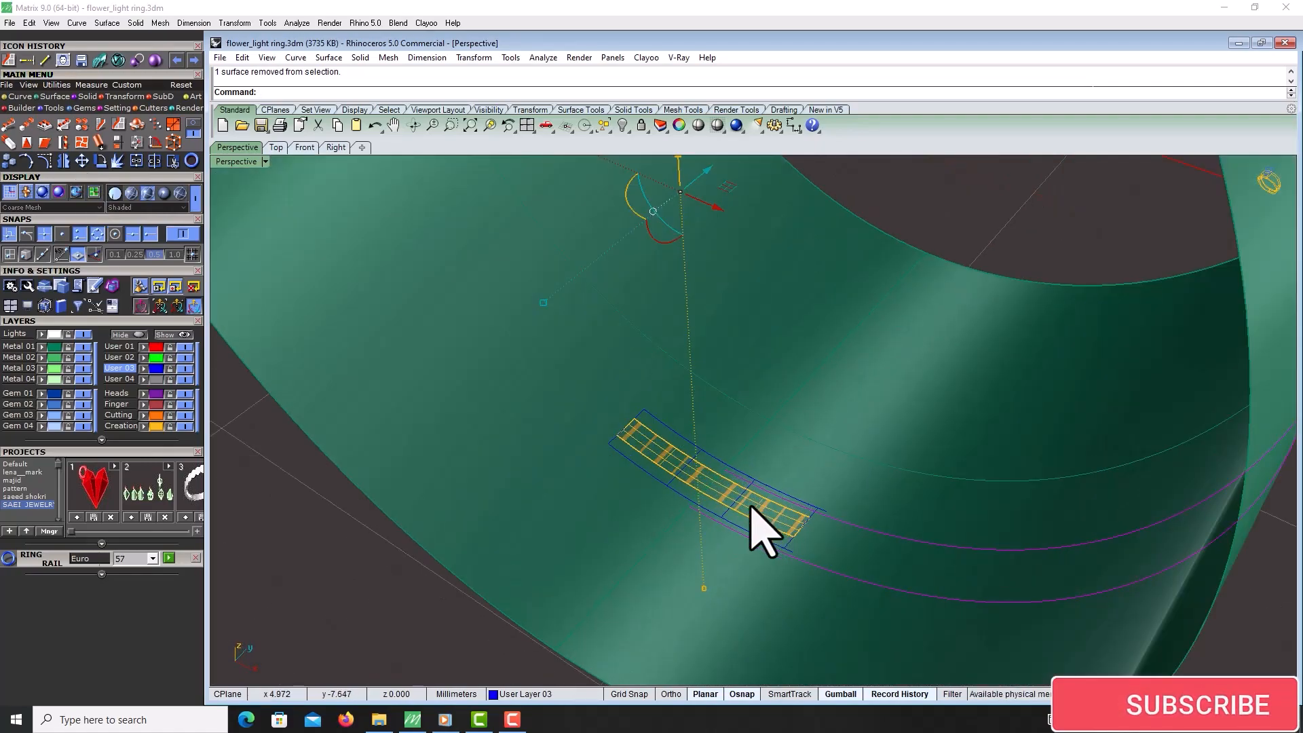
scroll(590, 558, down, 8)
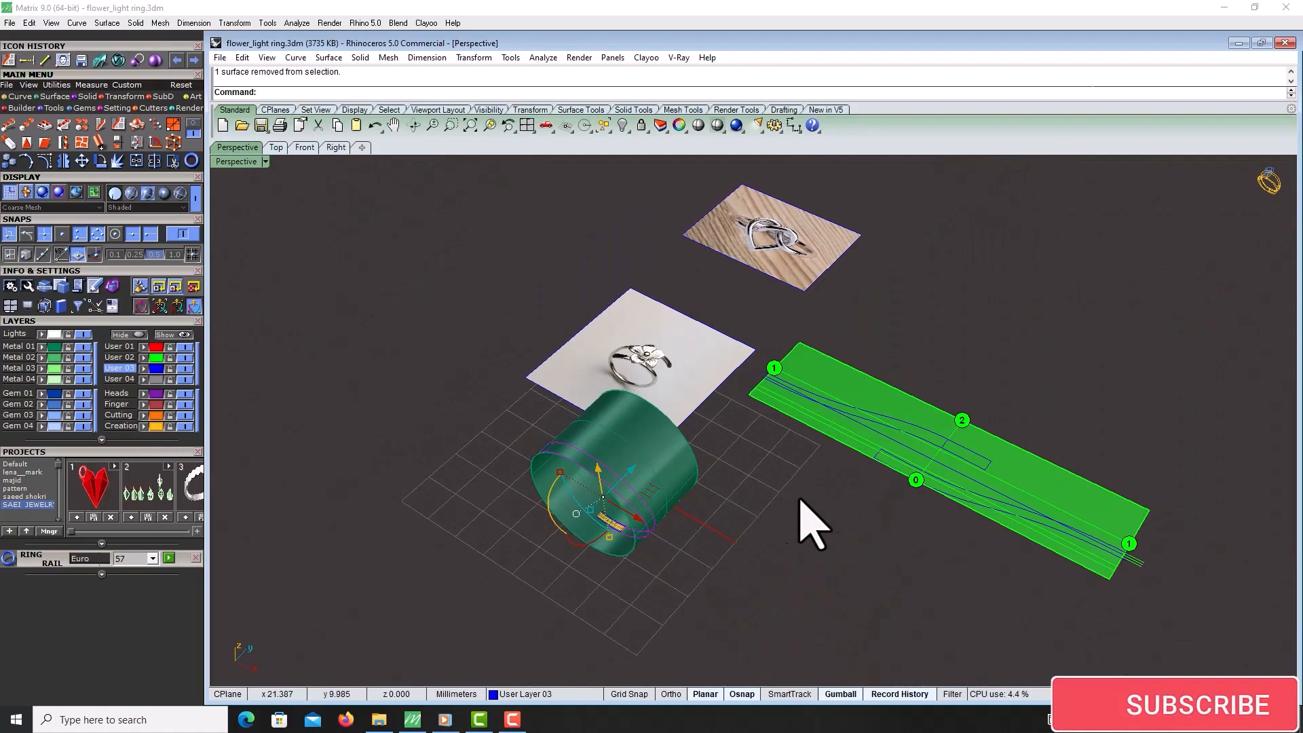
scroll(940, 475, up, 3)
Draw a line across the pattern from the upper curve to the center point and flow it onto the cylinder
click(46, 61)
scroll(1001, 399, up, 4)
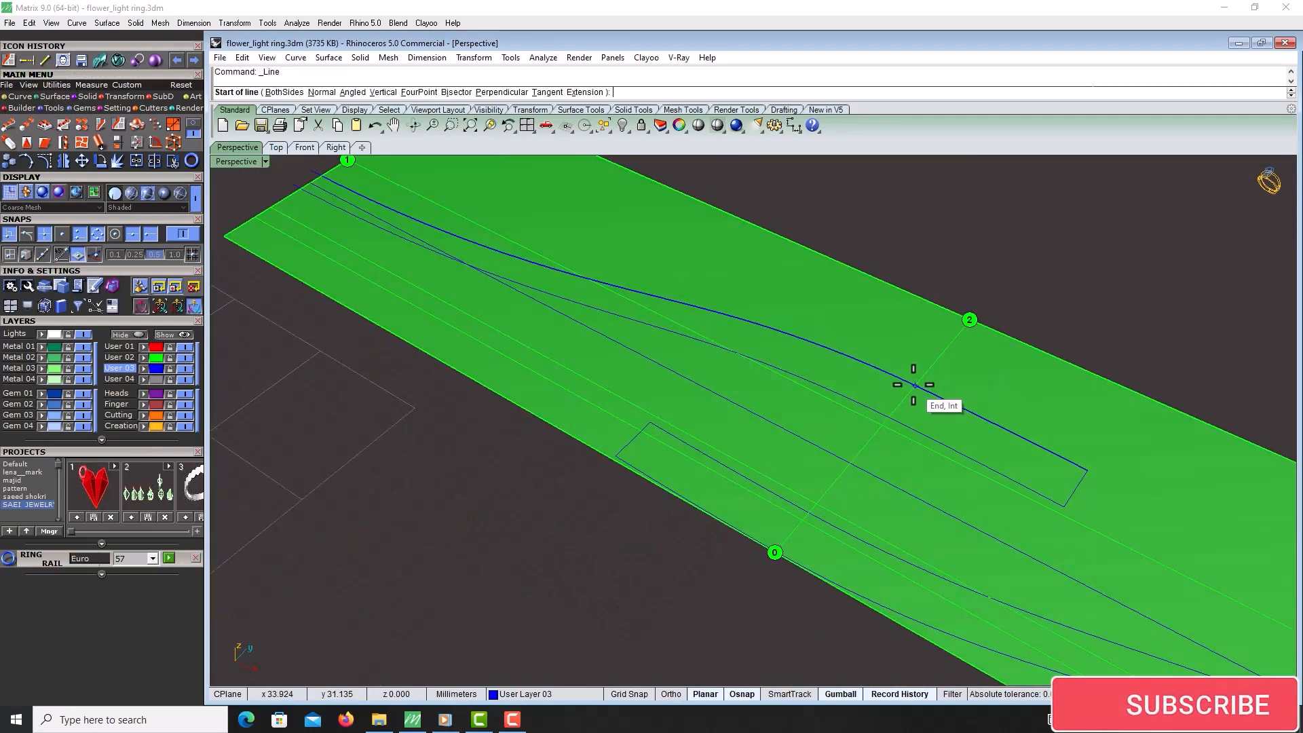
click(914, 385)
click(775, 552)
scroll(875, 478, down, 1)
click(875, 455)
click(923, 487)
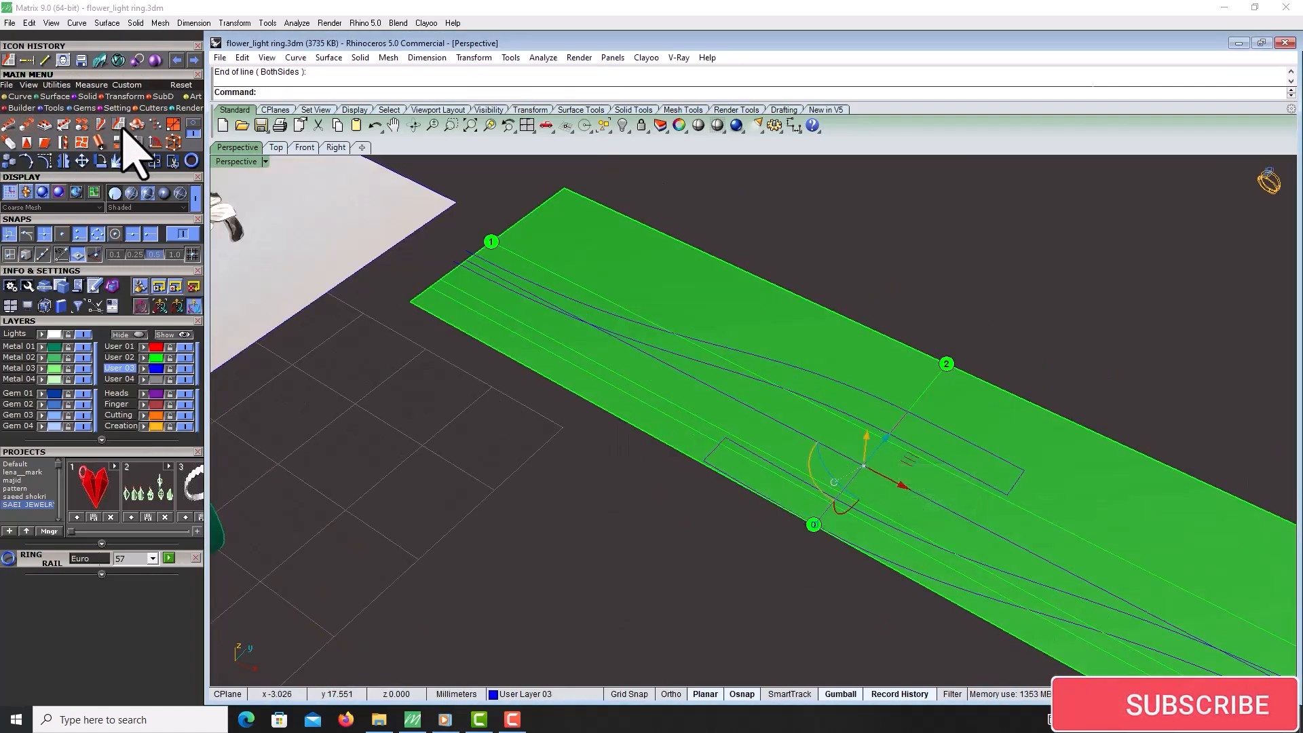
click(616, 212)
scroll(1025, 330, down, 5)
click(533, 471)
scroll(532, 470, up, 6)
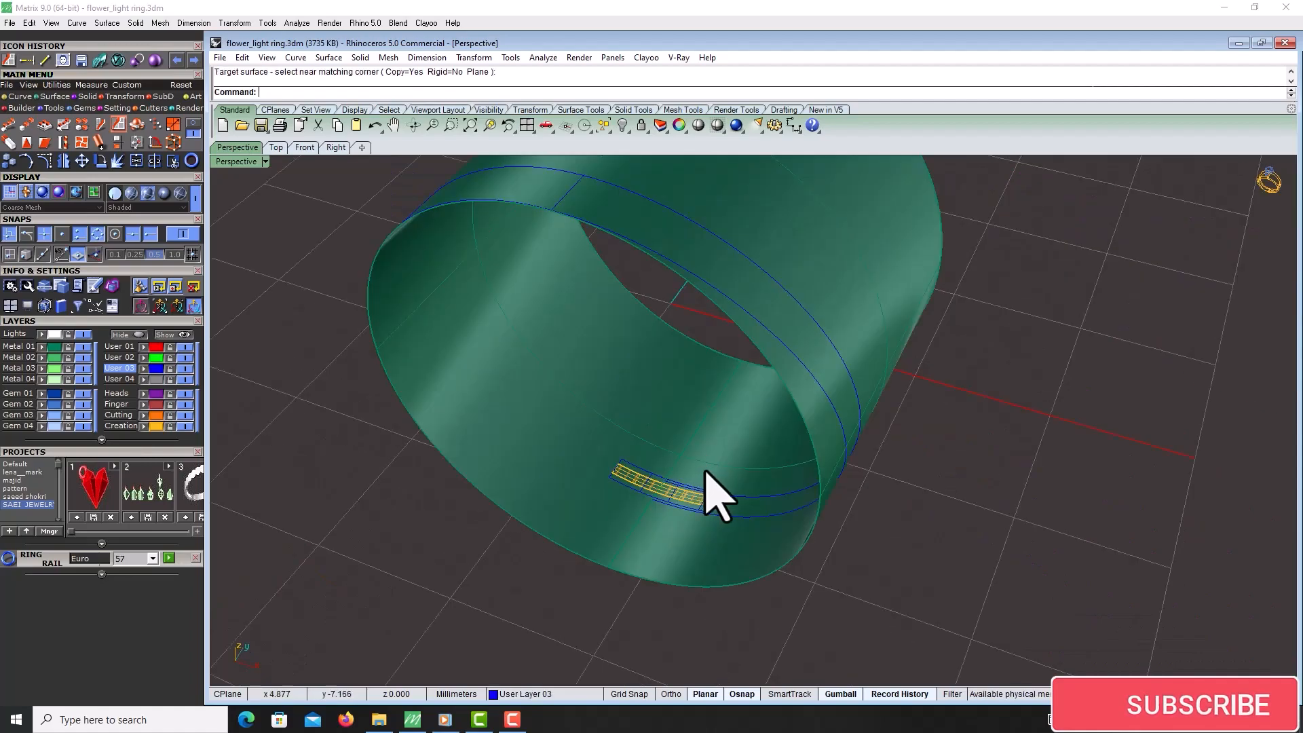
right_drag(706, 468, 678, 453)
scroll(685, 468, up, 3)
click(698, 479)
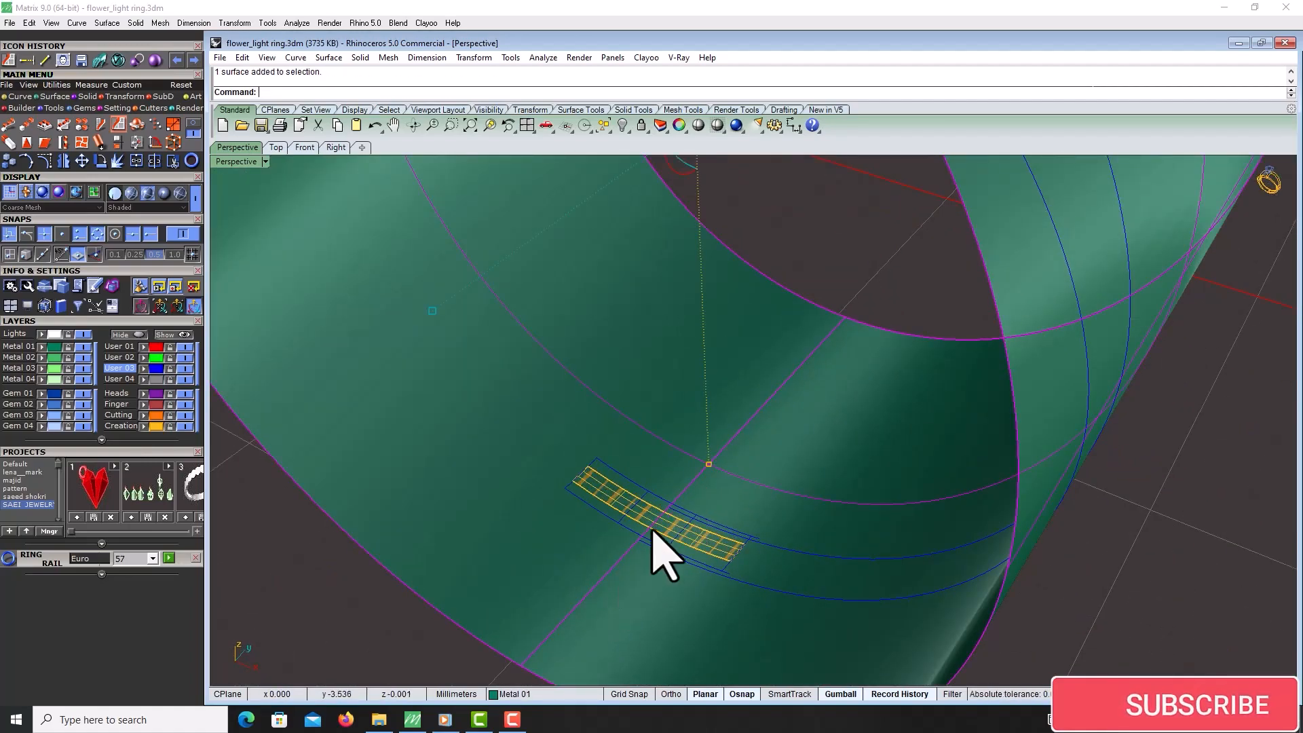
Hide the small hatched piece and the window-selected objects on the band
key(Escape)
scroll(670, 509, down, 5)
scroll(669, 521, up, 6)
click(718, 527)
click(746, 574)
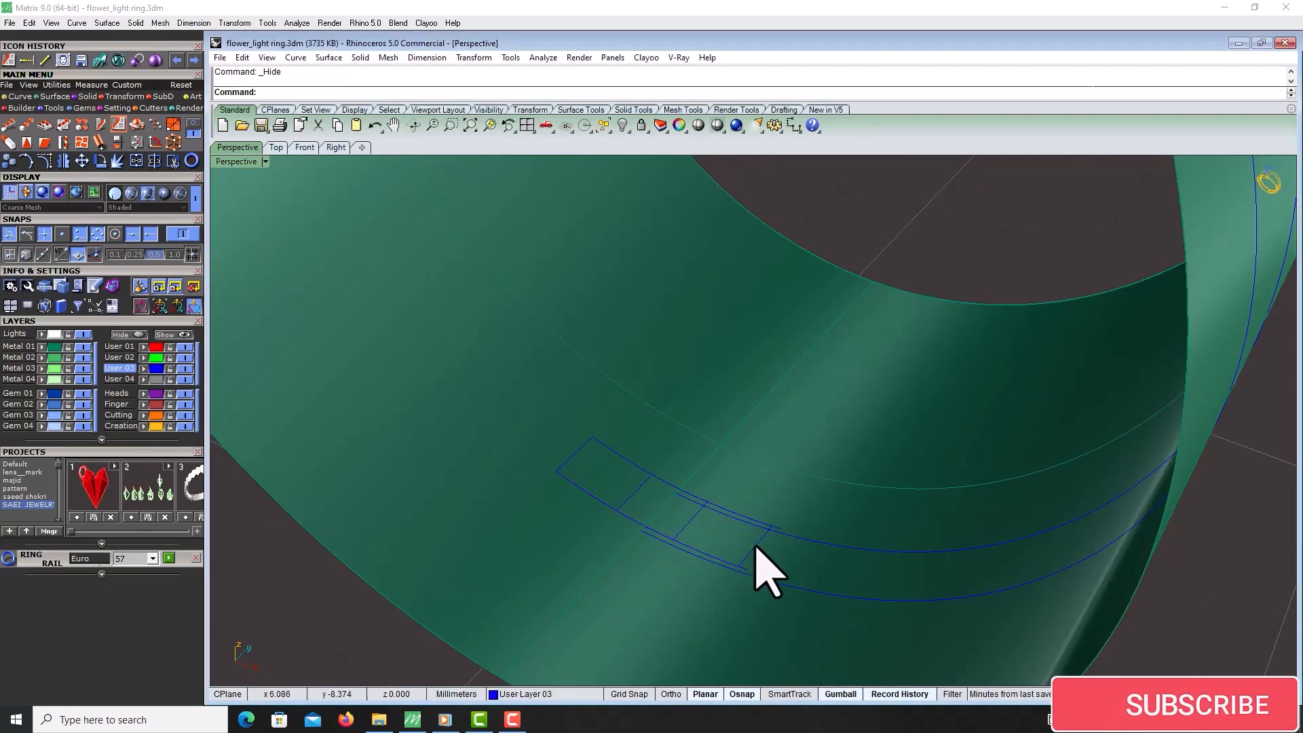
scroll(754, 444, down, 4)
drag(531, 629, 842, 378)
key(ctrl+h)
Rotate the selected cylinder curve 180 degrees about a point near the cylinder's lower edge
scroll(628, 498, down, 6)
right_drag(628, 497, 718, 514)
scroll(718, 513, up, 5)
scroll(718, 514, up, 3)
key(Escape)
click(671, 490)
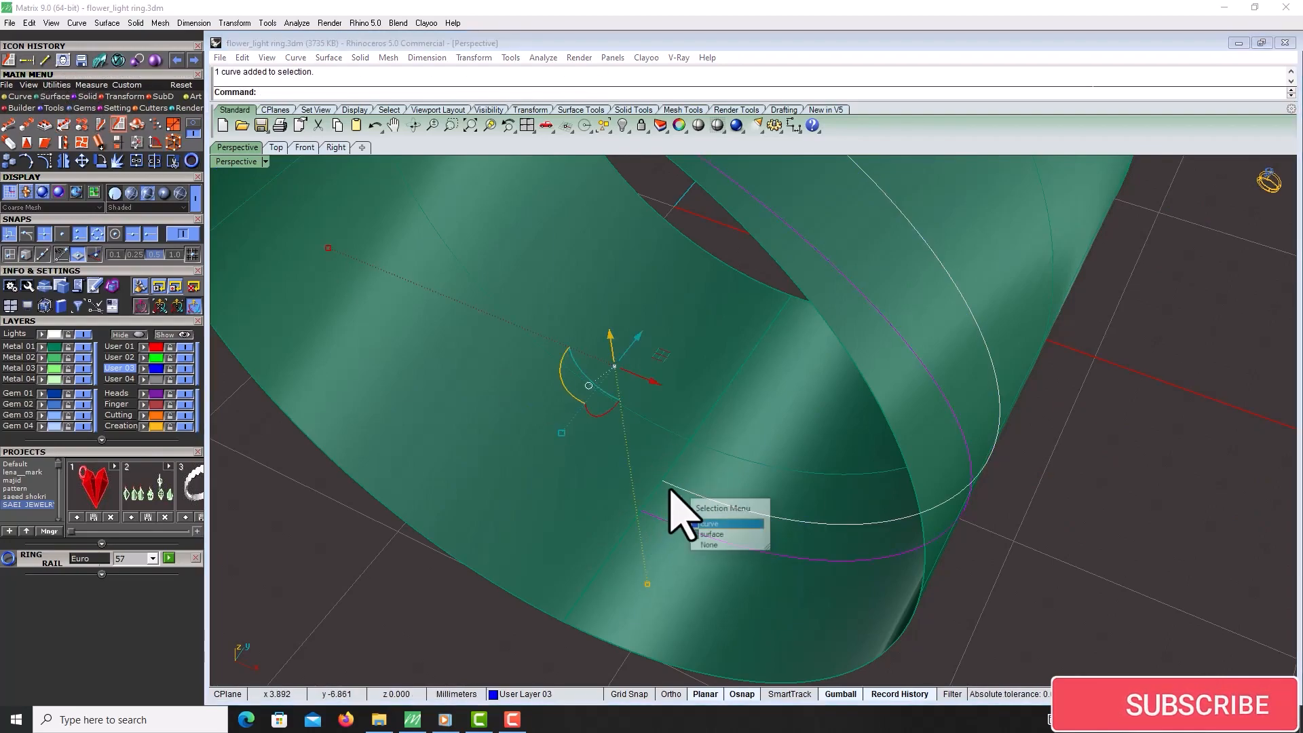
click(101, 165)
click(652, 495)
scroll(651, 495, down, 10)
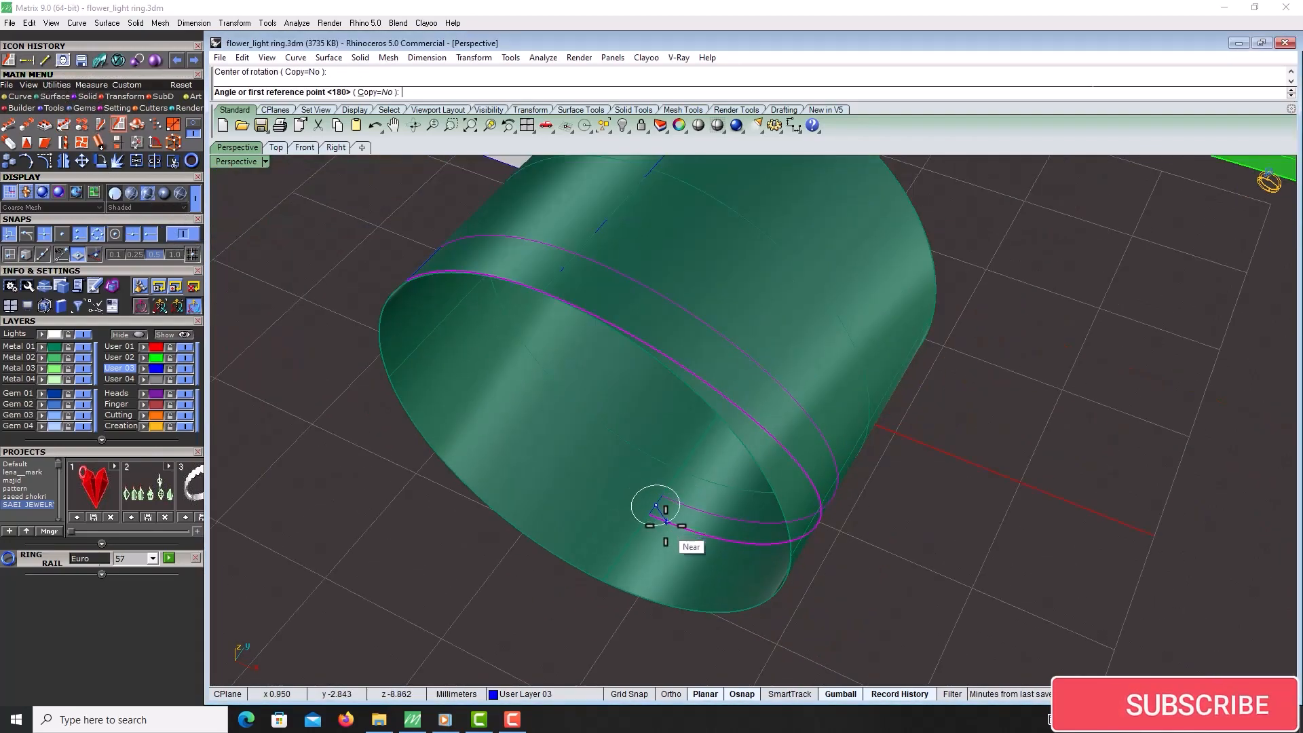
click(642, 631)
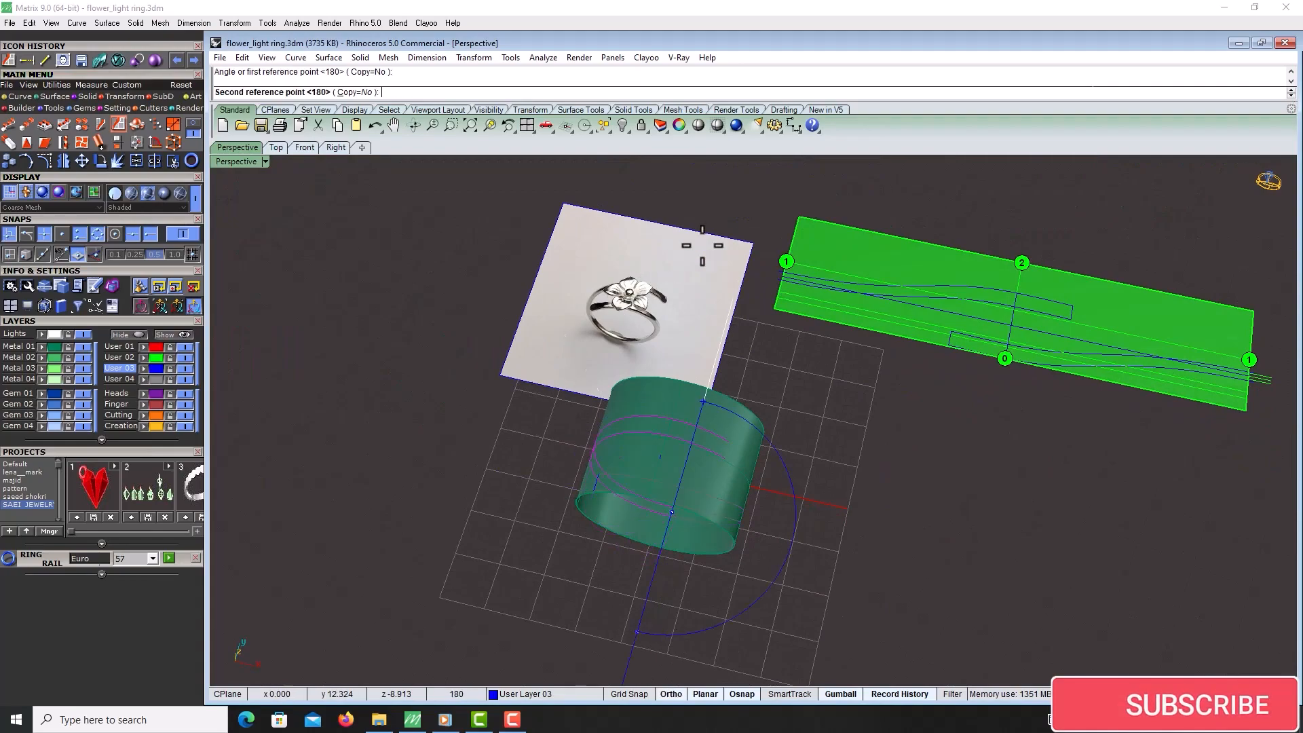
click(363, 93)
Reposition the rotated curve on the cylinder using the gumball
right_click(833, 467)
right_drag(841, 478, 808, 517)
click(532, 576)
right_drag(532, 577, 614, 577)
scroll(681, 453, up, 3)
right_drag(714, 467, 706, 437)
scroll(616, 399, up, 3)
scroll(706, 437, down, 8)
click(704, 388)
right_drag(872, 434, 782, 420)
drag(785, 422, 596, 518)
right_drag(596, 517, 582, 384)
drag(583, 382, 559, 384)
click(842, 441)
right_drag(842, 441, 730, 466)
scroll(667, 458, up, 3)
scroll(691, 466, up, 2)
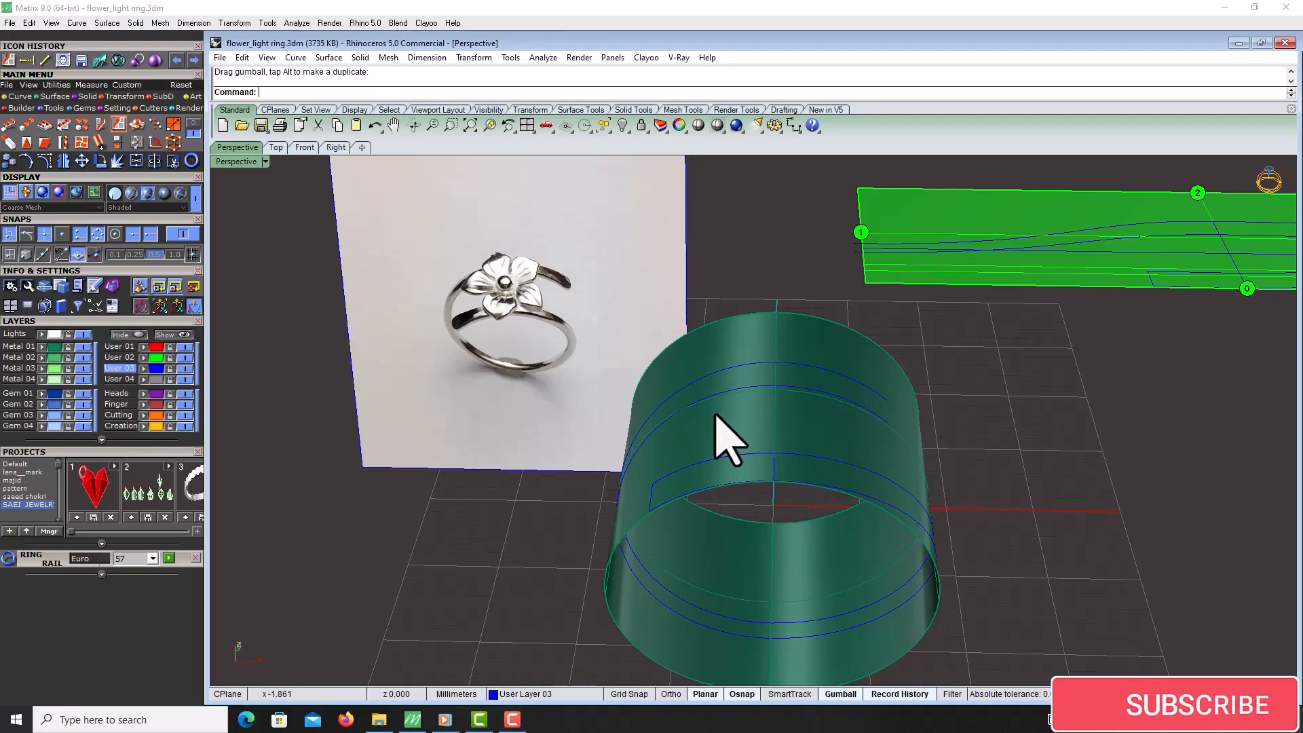
Extract a vertical isocurve from the ring cylinder surface
click(871, 408)
shift+click(867, 381)
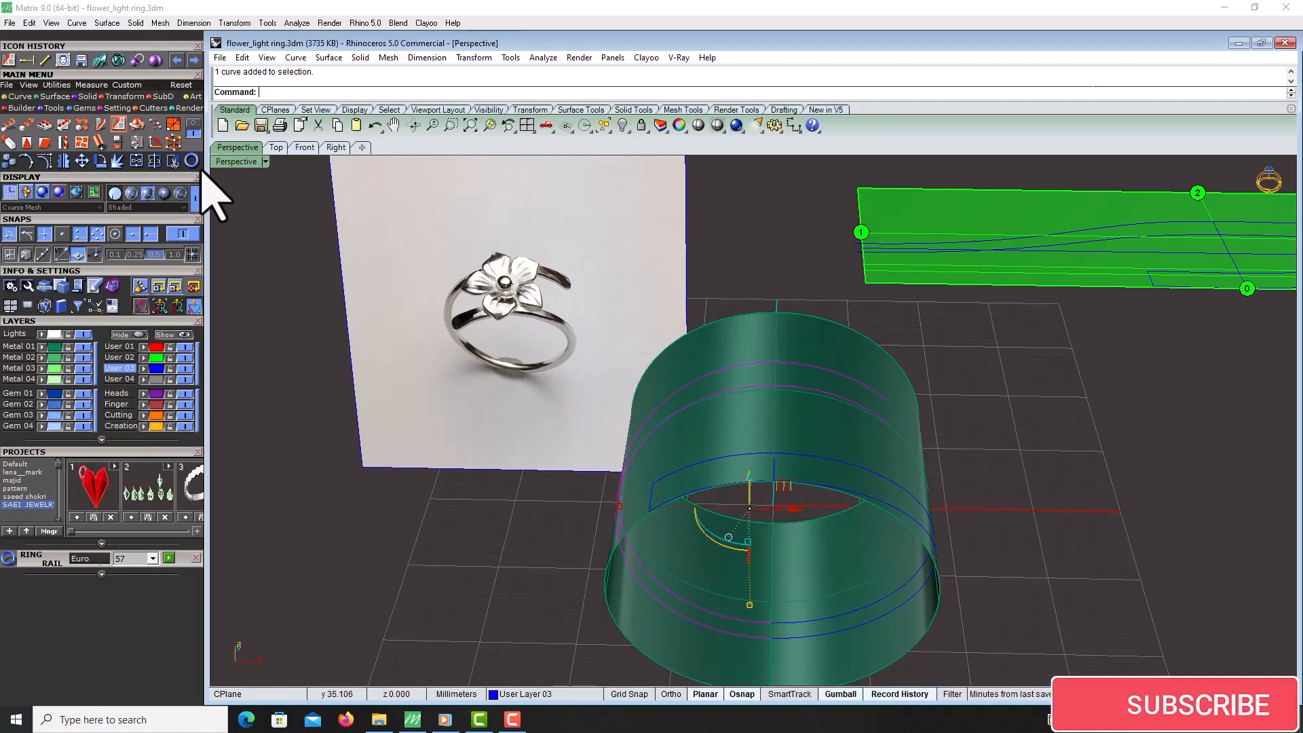
click(20, 96)
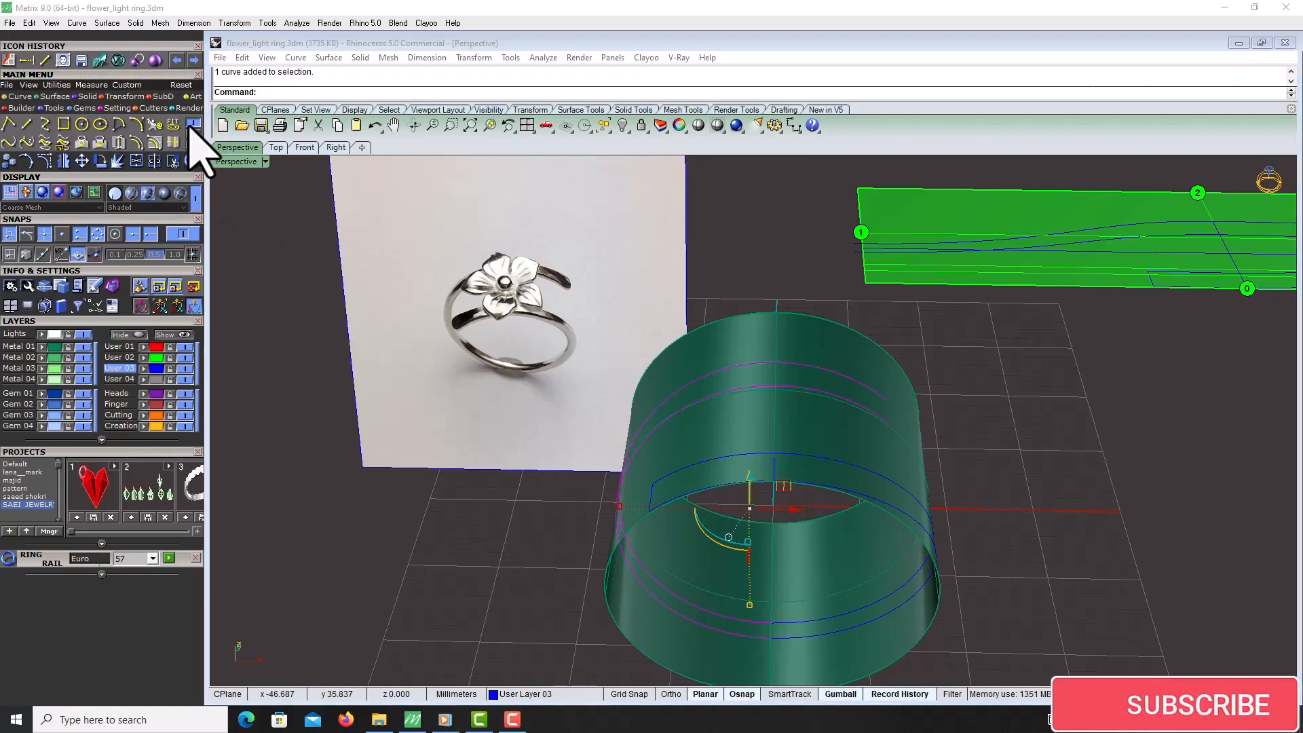
click(173, 140)
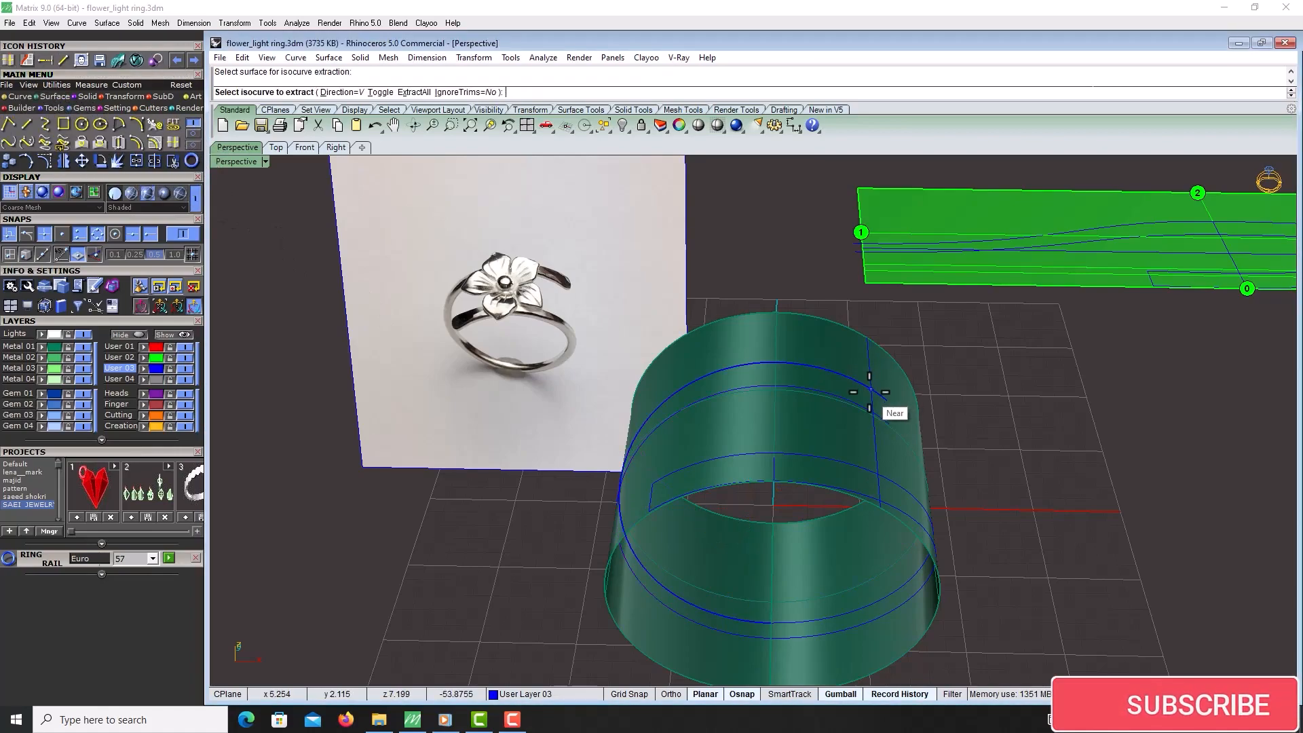
click(872, 391)
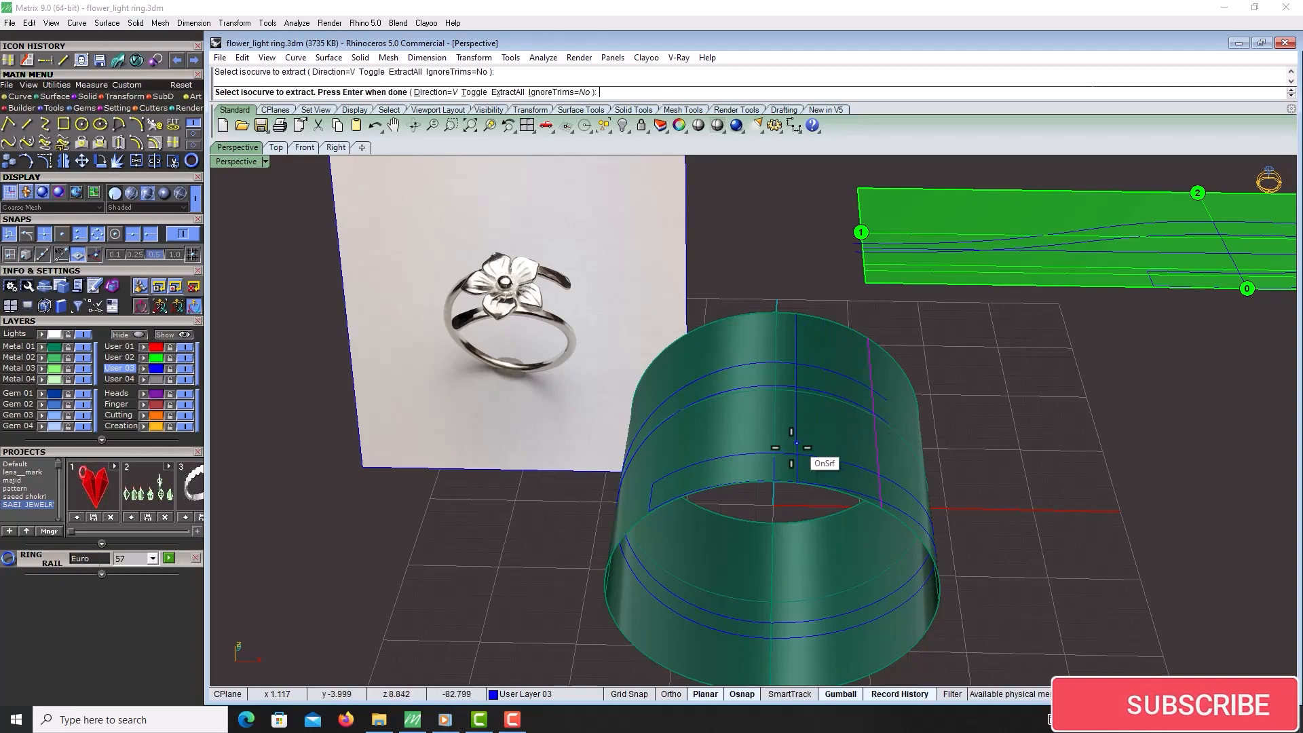
key(Return)
Mirror the selected curve across the cylinder's vertical seam line
click(44, 160)
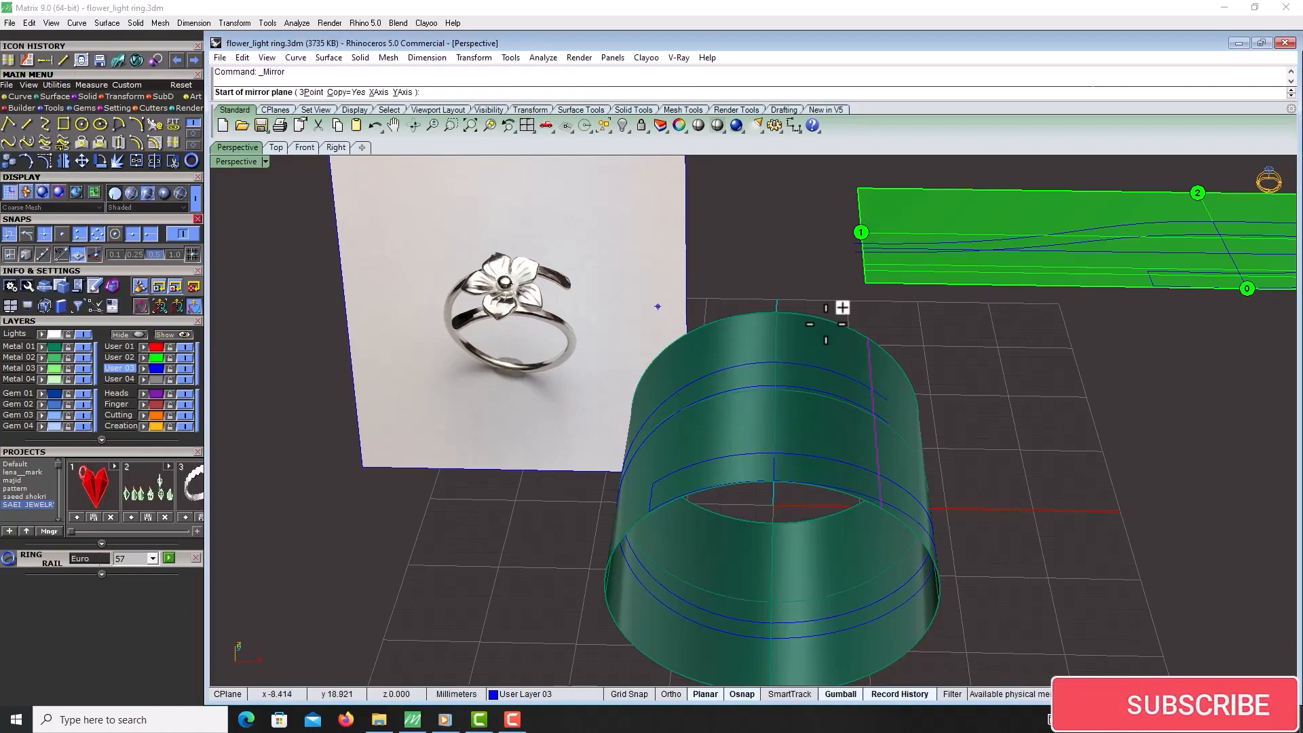
click(776, 309)
click(771, 348)
Trim the crossing curves on the cylinder where they intersect each other
click(717, 471)
ctrl+click(751, 442)
mouse_move(849, 477)
right_down()
mouse_move(859, 445)
mouse_move(849, 449)
mouse_move(868, 478)
right_up()
shift+click(697, 444)
click(715, 438)
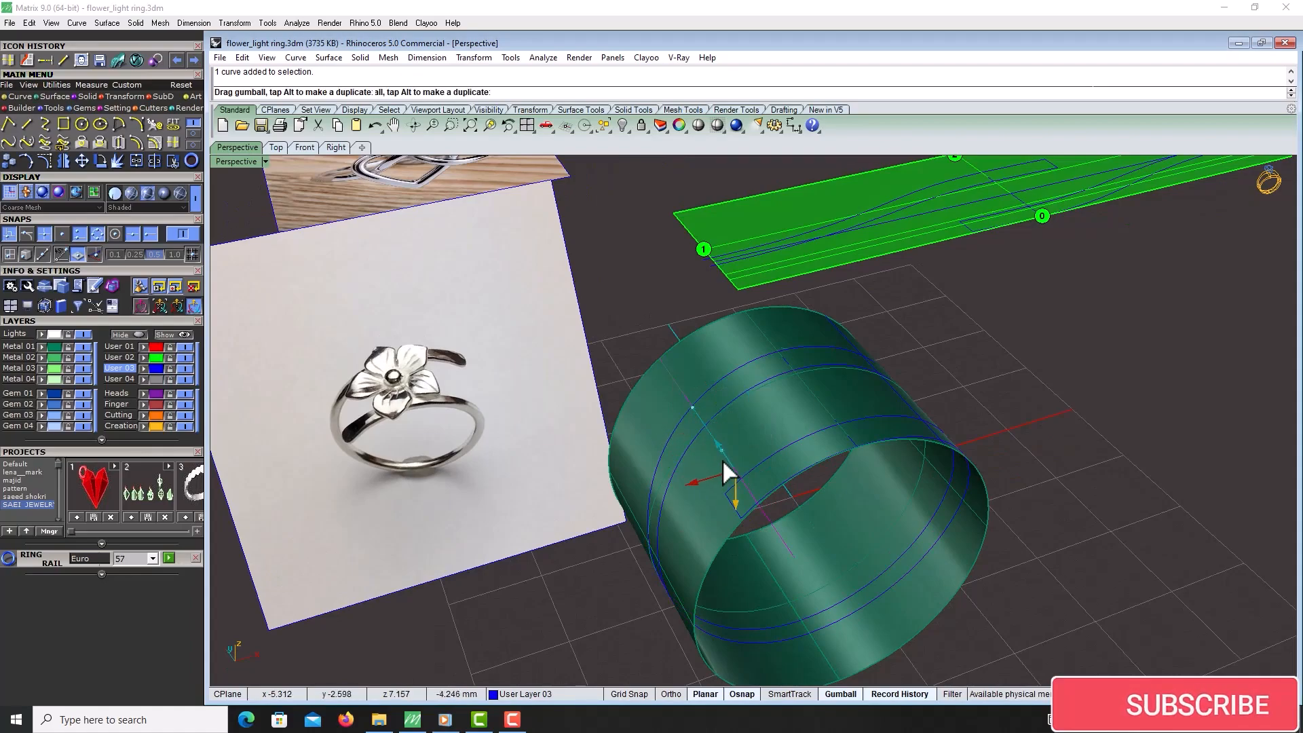
right_drag(1018, 465, 862, 489)
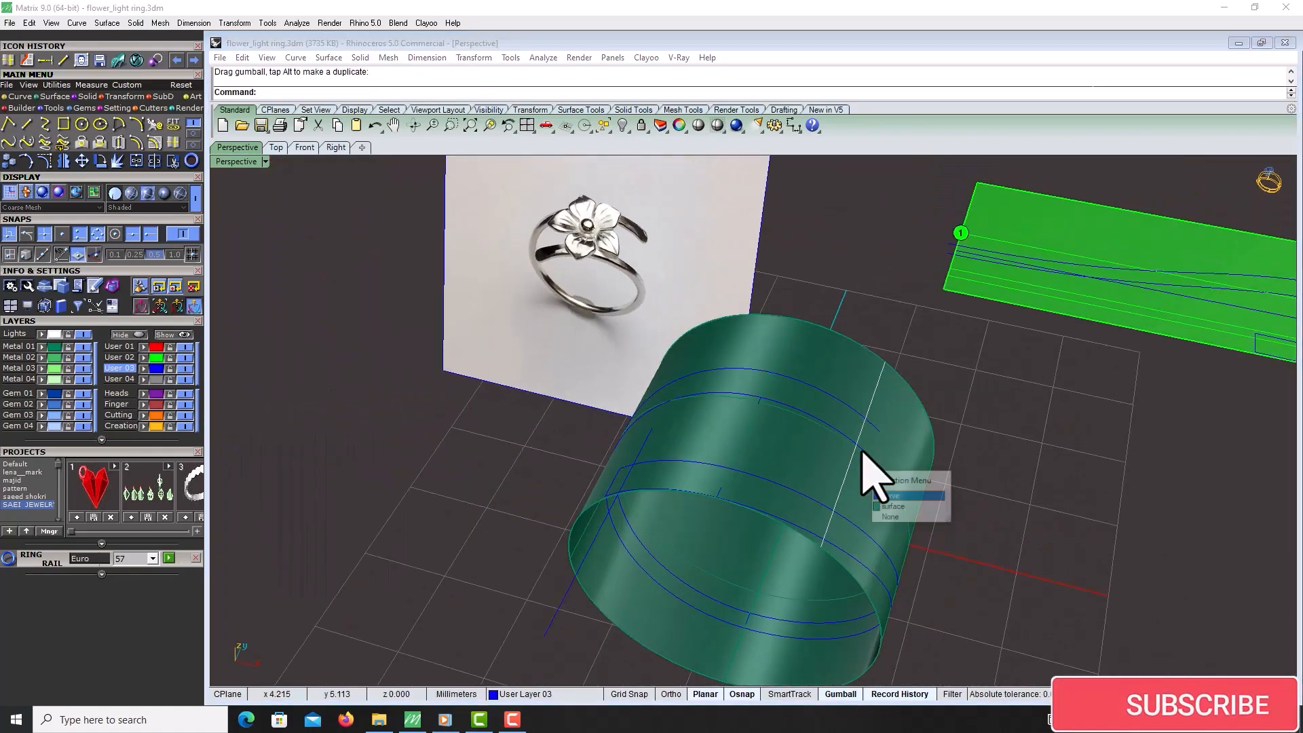
drag(918, 364, 920, 358)
click(984, 423)
click(848, 405)
shift+click(823, 419)
click(877, 466)
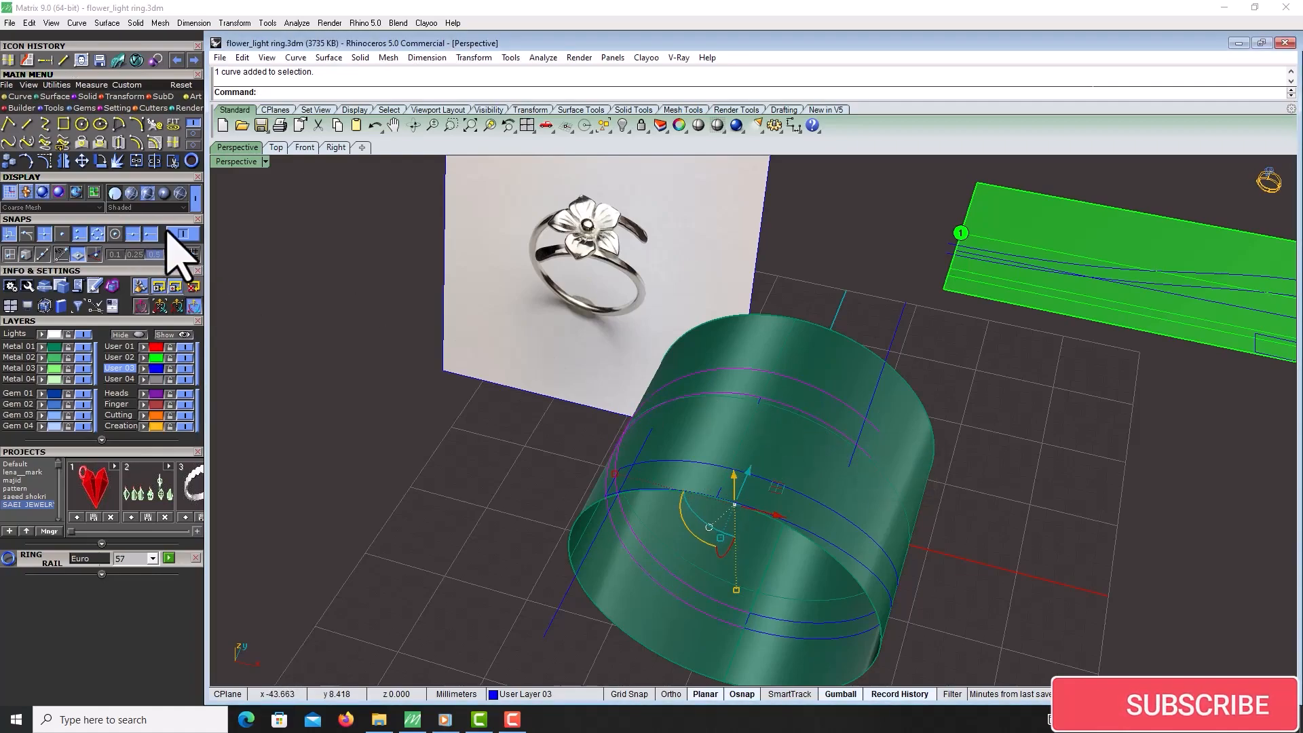
click(173, 160)
scroll(877, 444, up, 3)
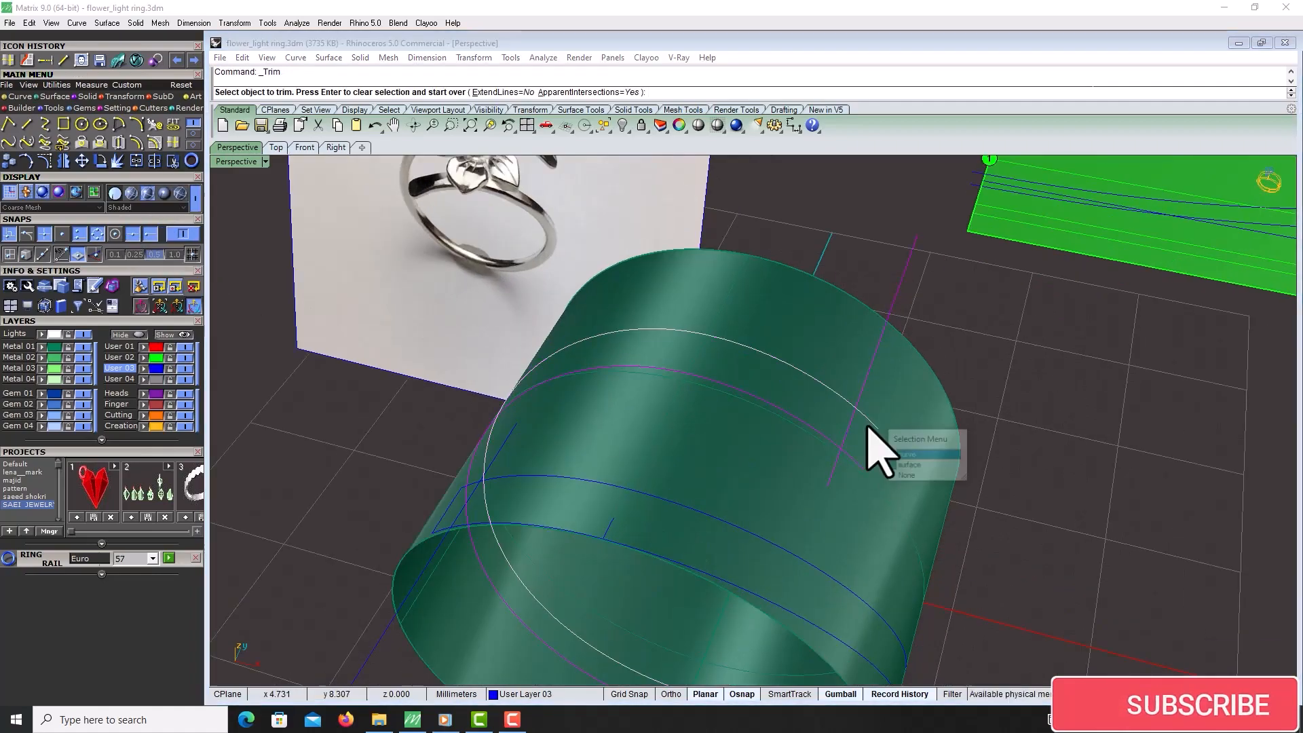
click(853, 460)
click(888, 496)
scroll(876, 434, down, 10)
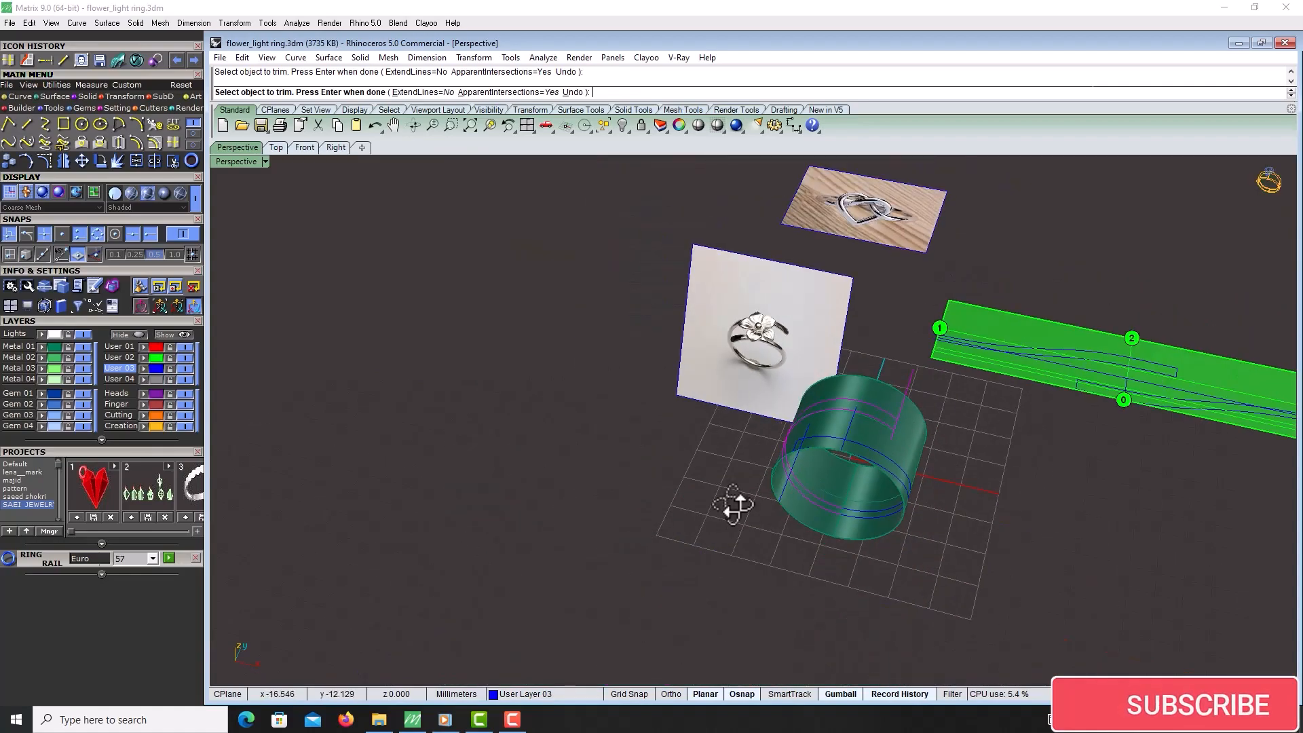
right_drag(703, 495, 818, 469)
scroll(845, 387, up, 10)
right_click(815, 407)
click(807, 409)
right_click(800, 411)
click(794, 413)
click(829, 451)
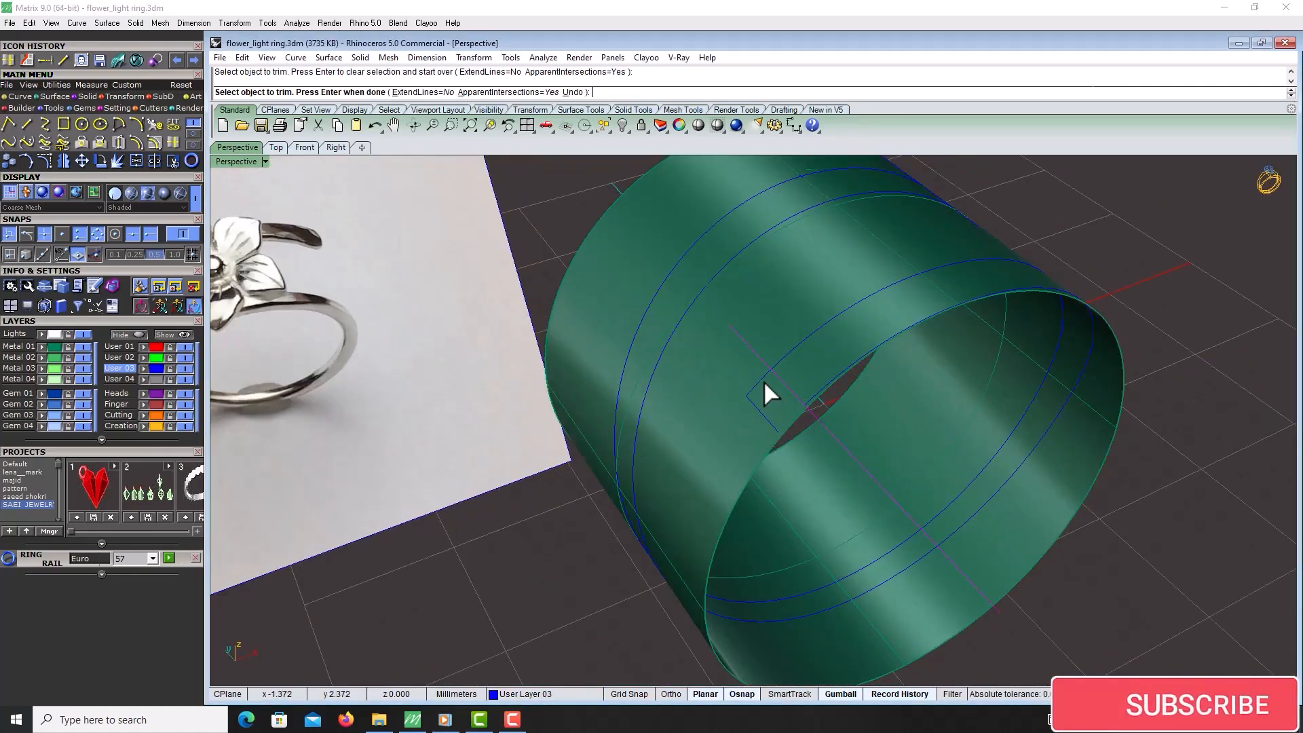
right_click(762, 376)
right_click(764, 373)
click(812, 393)
click(849, 429)
key(ctrl+z)
click(824, 391)
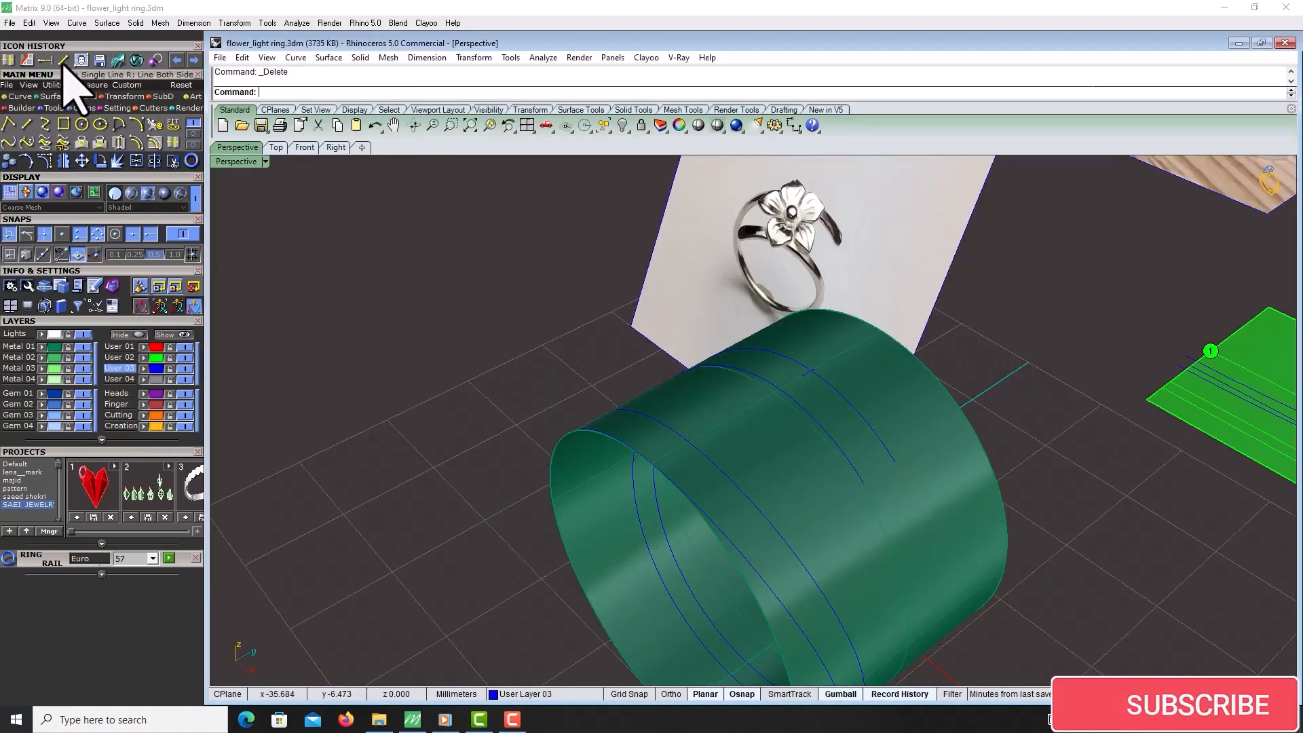
Draw a short line across the curve ends on the cylinder
click(64, 60)
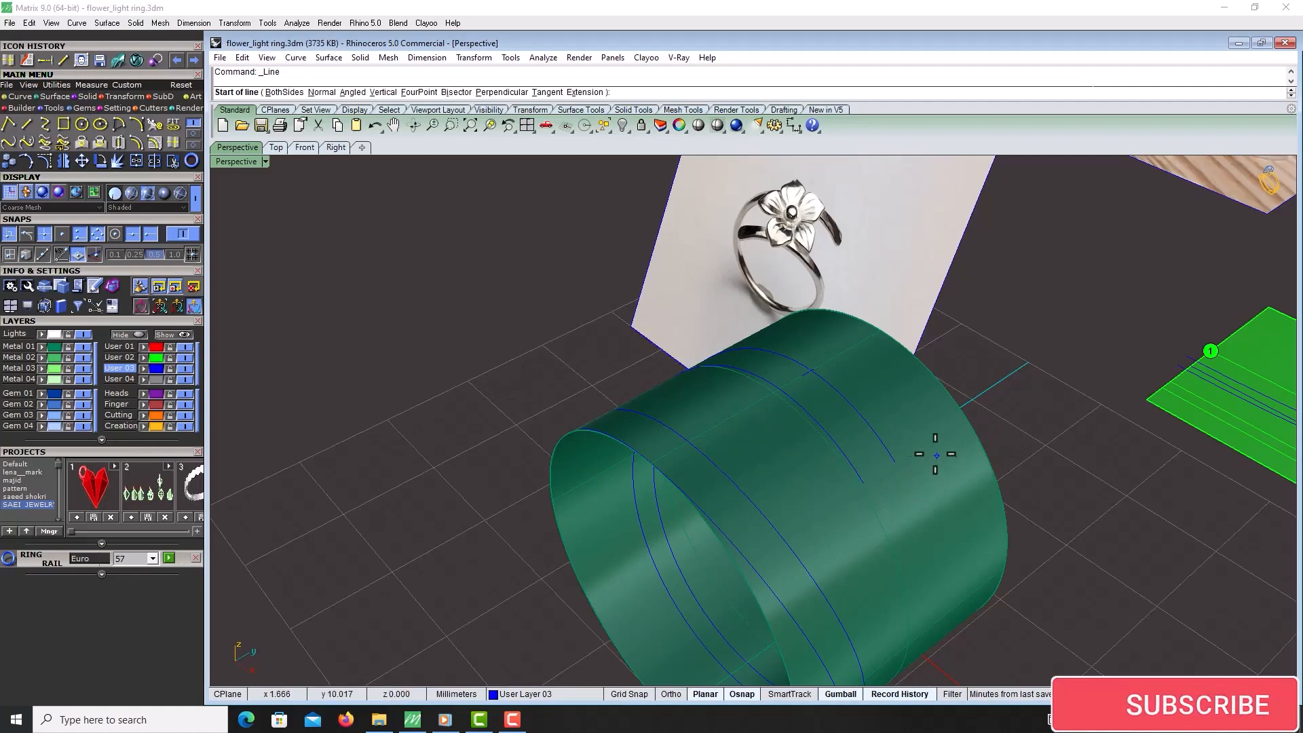
right_drag(669, 552, 771, 558)
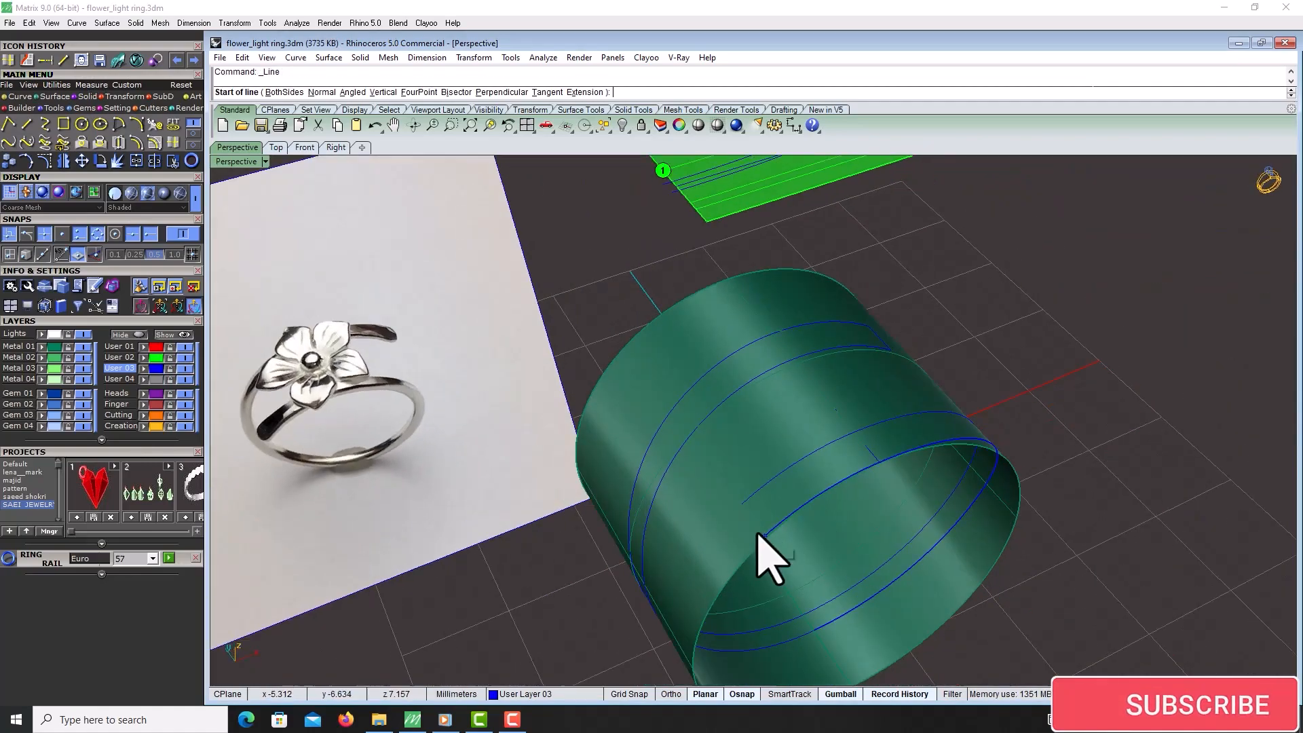
click(764, 536)
click(743, 505)
Window-select the pattern curves on the flat band and hide them
scroll(747, 508, down, 5)
right_drag(747, 508, 852, 572)
scroll(808, 518, up, 5)
right_drag(808, 519, 904, 506)
scroll(803, 543, down, 7)
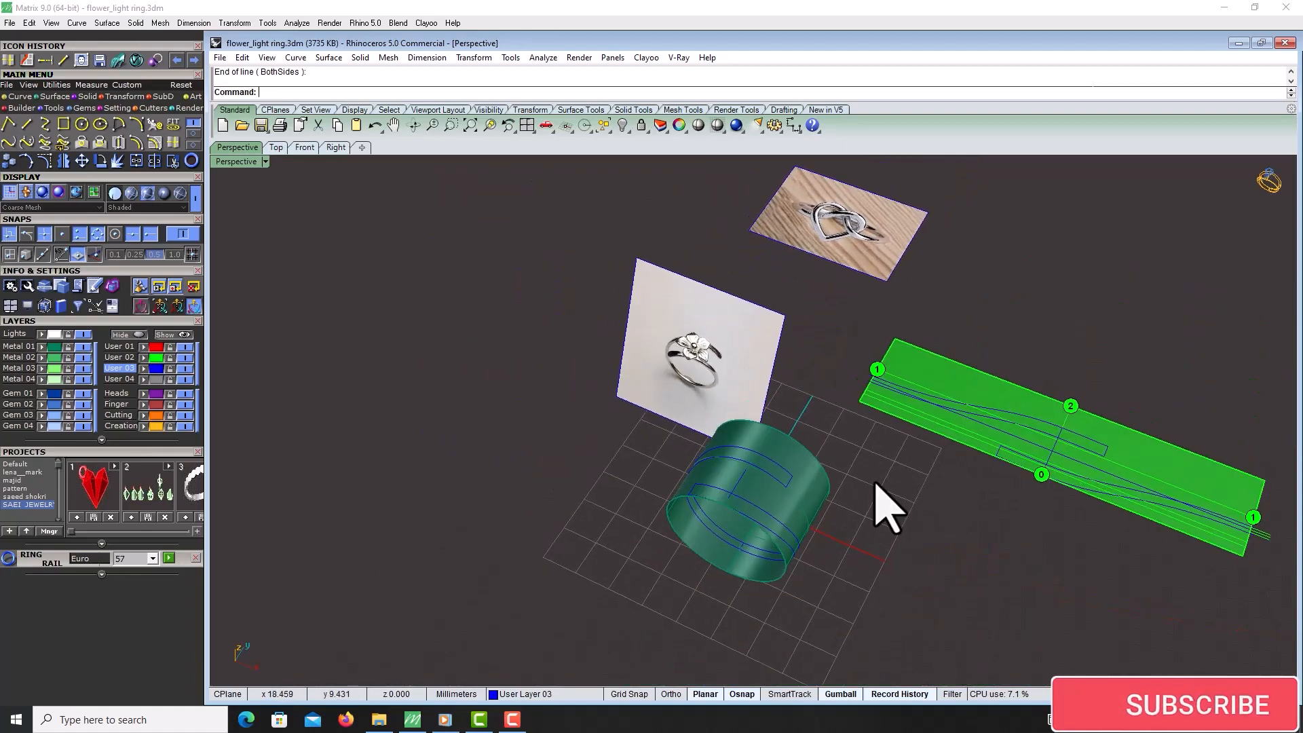
scroll(876, 509, up, 6)
scroll(726, 480, down, 4)
right_drag(727, 480, 741, 438)
scroll(934, 292, down, 7)
scroll(969, 222, up, 5)
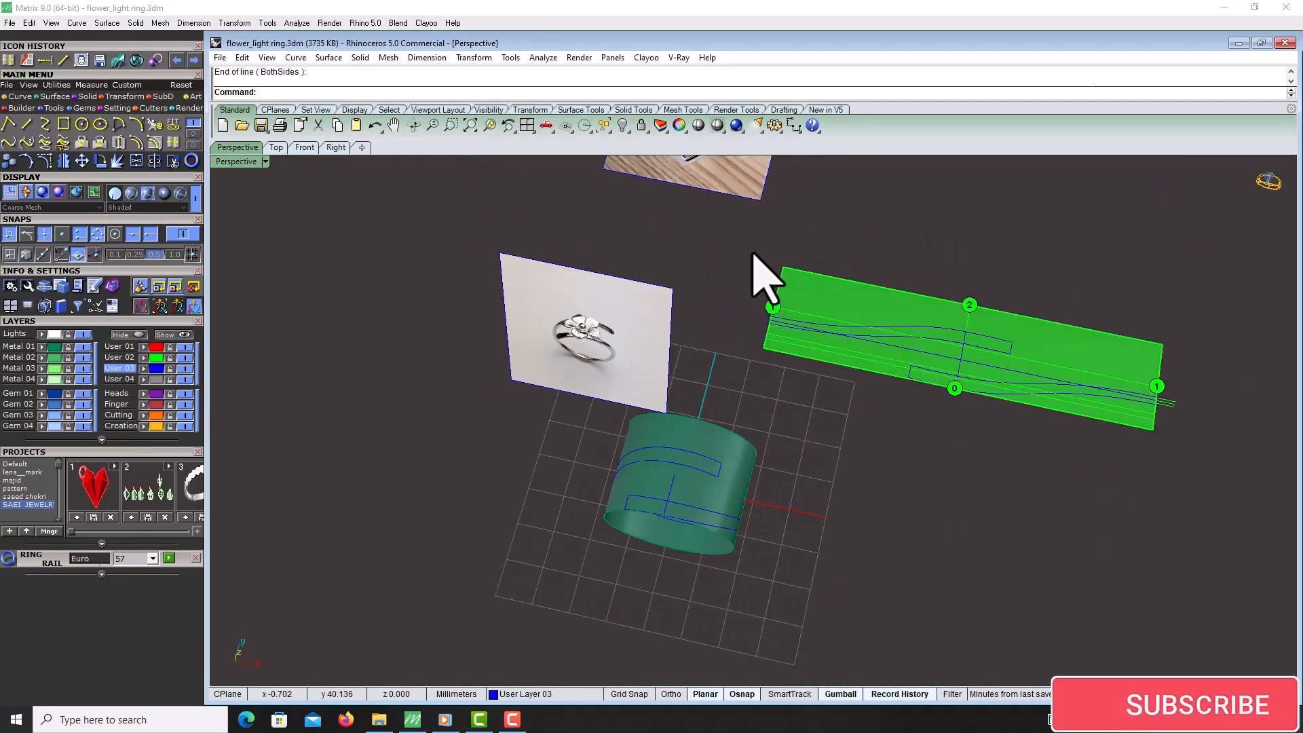
drag(743, 222, 1212, 477)
scroll(1114, 355, up, 5)
ctrl+click(1114, 355)
ctrl+drag(1001, 183, 857, 278)
key(ctrl+h)
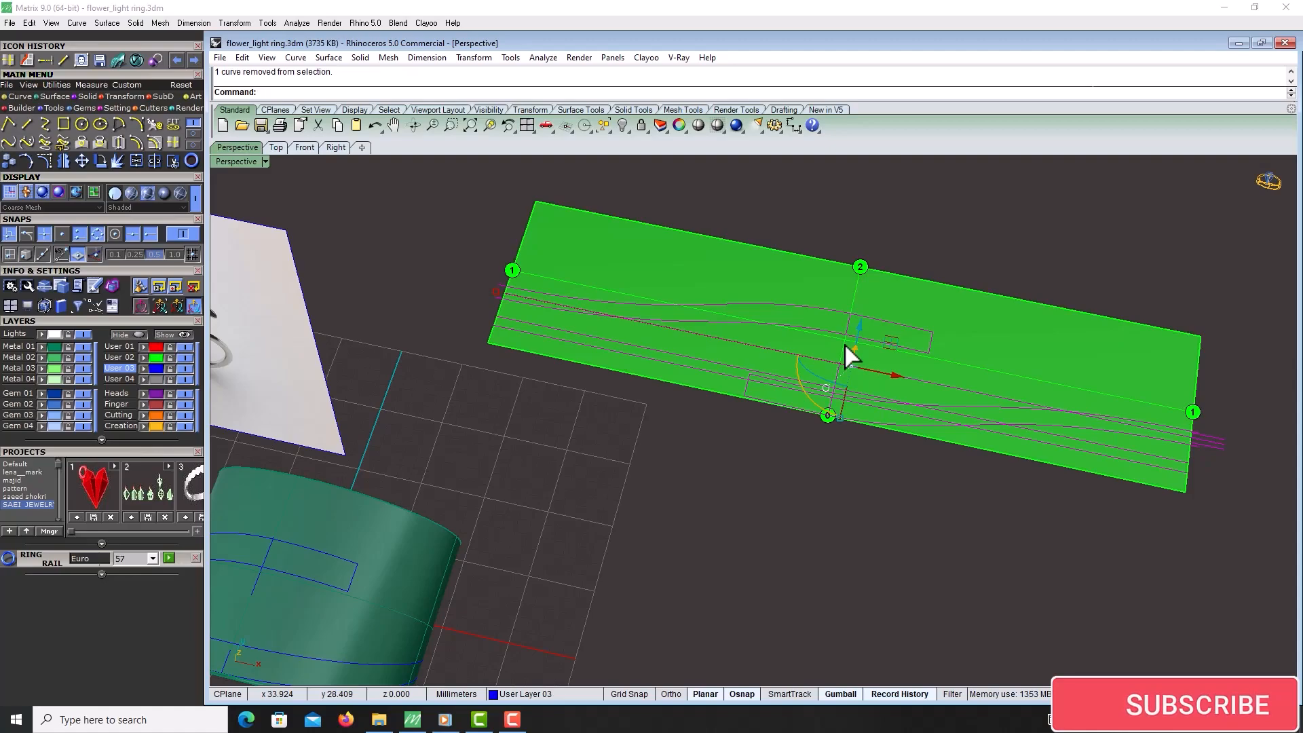
Flow the selected cylinder curves back onto the flat band surface
scroll(844, 343, down, 5)
scroll(692, 427, up, 3)
right_drag(714, 493, 949, 464)
scroll(698, 466, up, 5)
scroll(698, 466, down, 5)
right_drag(698, 466, 866, 189)
scroll(803, 495, up, 5)
click(857, 388)
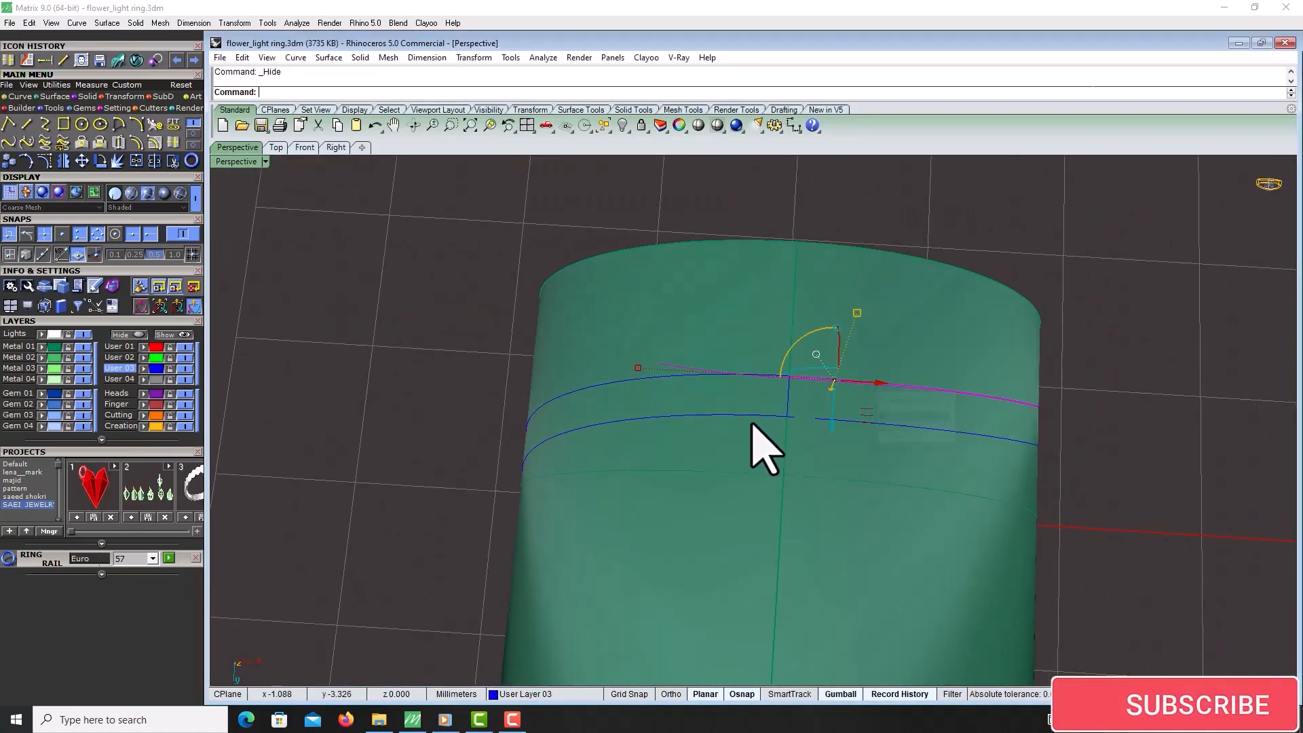
scroll(753, 430, up, 5)
shift+click(801, 482)
click(814, 512)
click(774, 585)
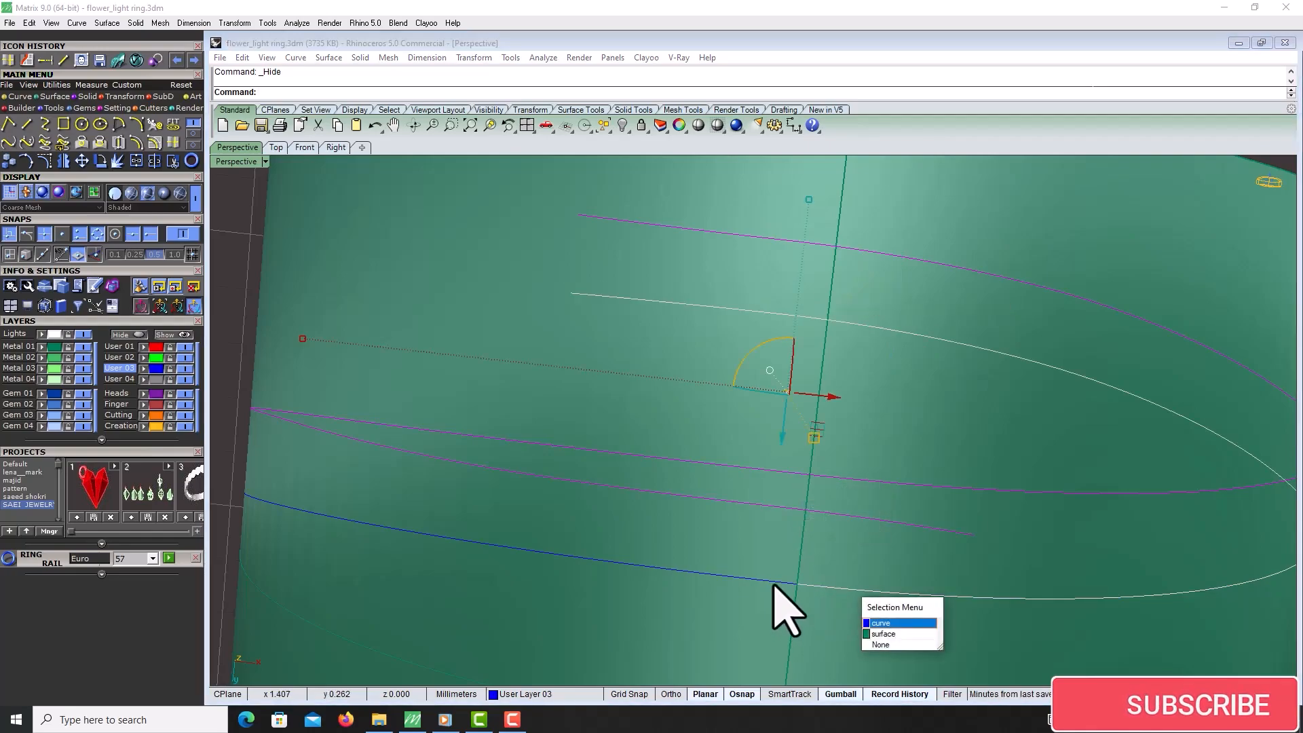
scroll(802, 479, down, 5)
right_drag(779, 570, 669, 494)
right_drag(869, 442, 860, 445)
scroll(860, 445, up, 6)
scroll(630, 413, down, 6)
scroll(711, 436, up, 3)
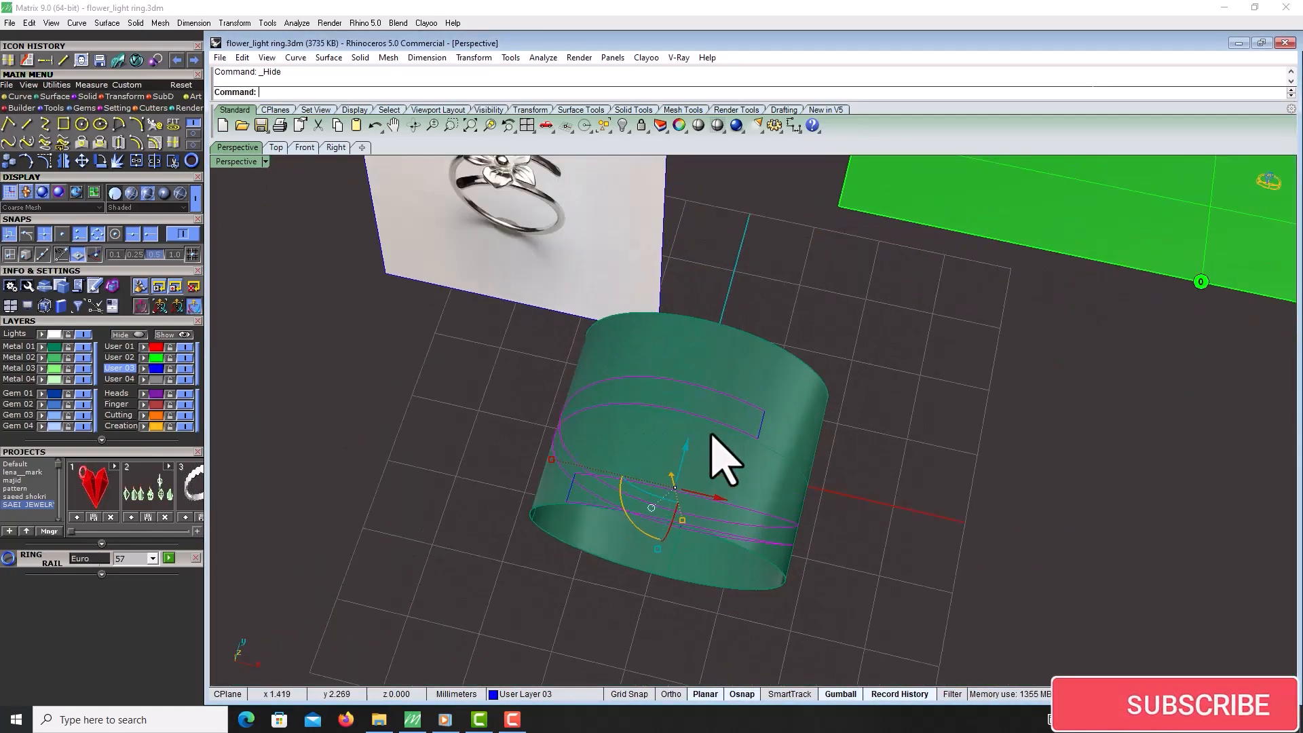
click(26, 60)
right_drag(644, 475, 679, 462)
scroll(692, 486, up, 6)
click(692, 486)
scroll(576, 556, down, 8)
right_drag(1018, 475, 941, 469)
click(895, 264)
scroll(719, 366, down, 7)
right_drag(705, 388, 765, 445)
scroll(824, 342, up, 8)
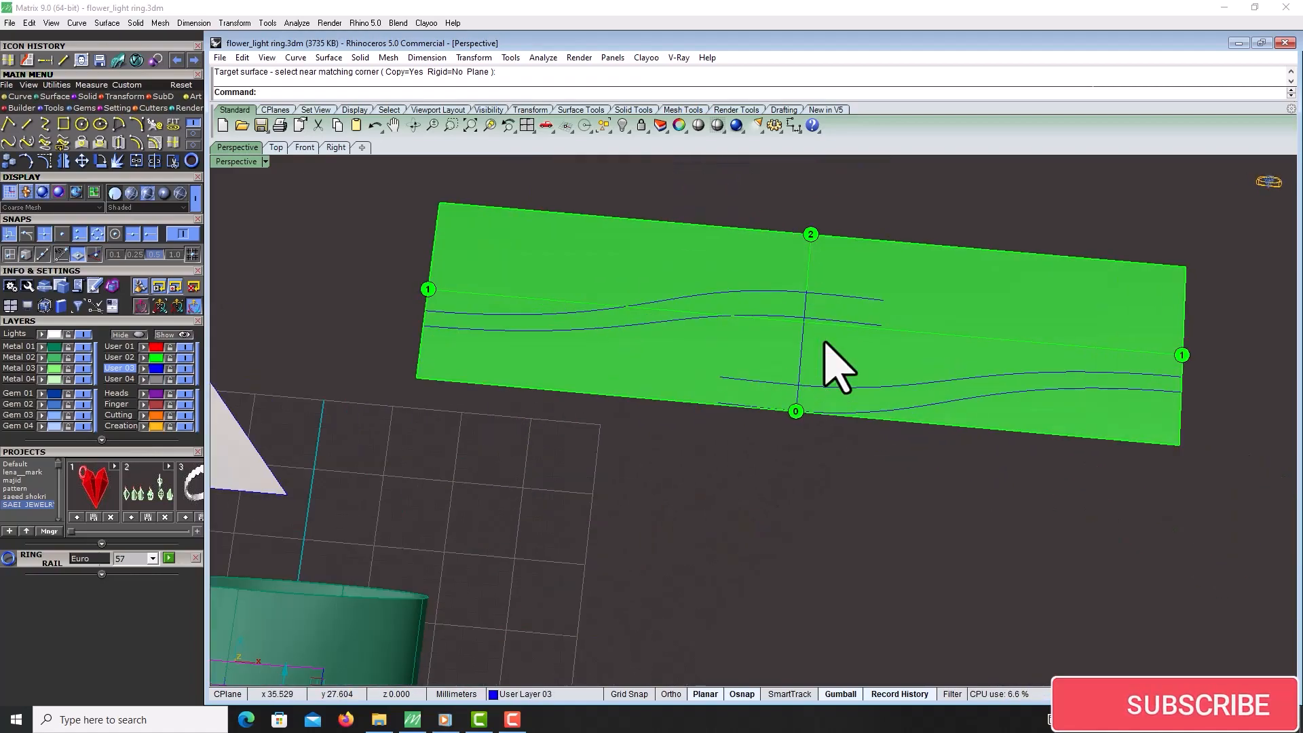
Draw short lines closing the open ends of the arm curves on the band
click(28, 124)
scroll(977, 390, up, 5)
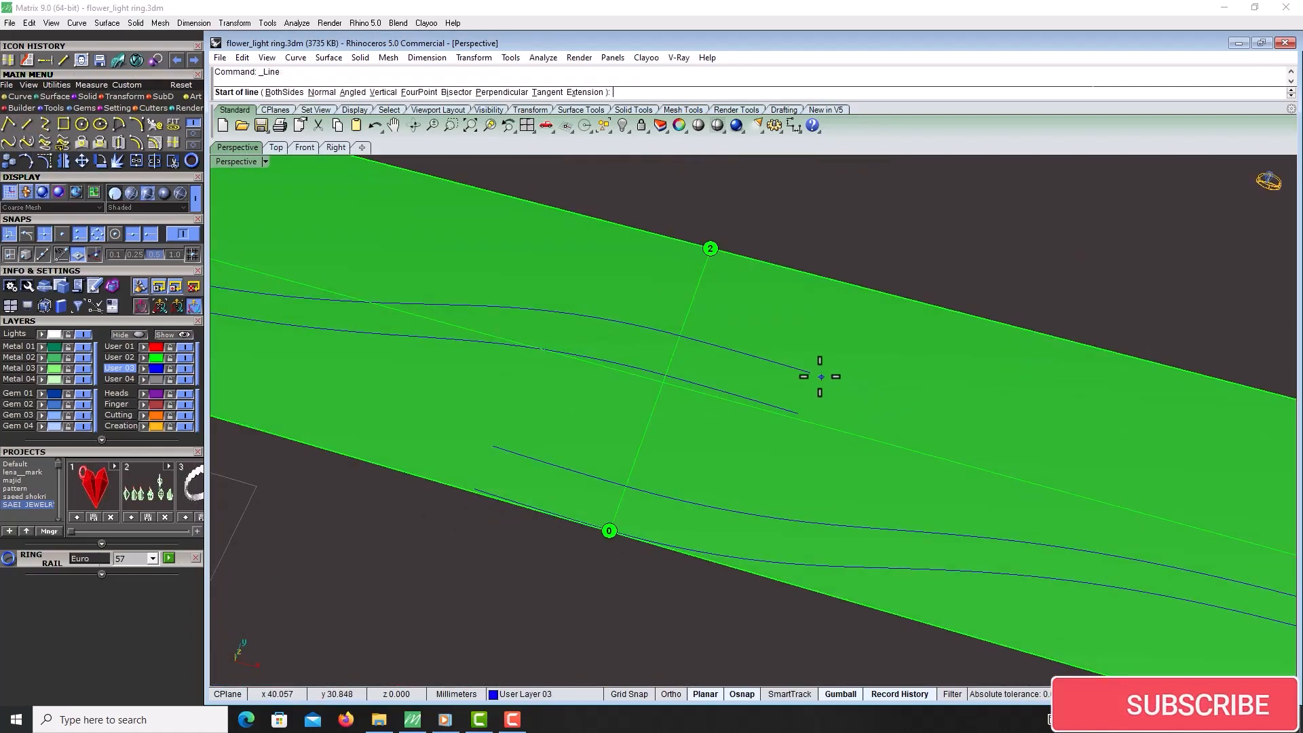
click(812, 374)
click(798, 413)
right_click(573, 466)
click(493, 446)
click(475, 488)
scroll(760, 444, down, 10)
right_drag(866, 438, 878, 406)
scroll(841, 415, up, 10)
scroll(898, 397, down, 7)
scroll(493, 375, up, 6)
right_click(493, 346)
click(505, 327)
click(518, 309)
Create a surface from the closed arm outline on the band
click(513, 311)
scroll(512, 310, up, 3)
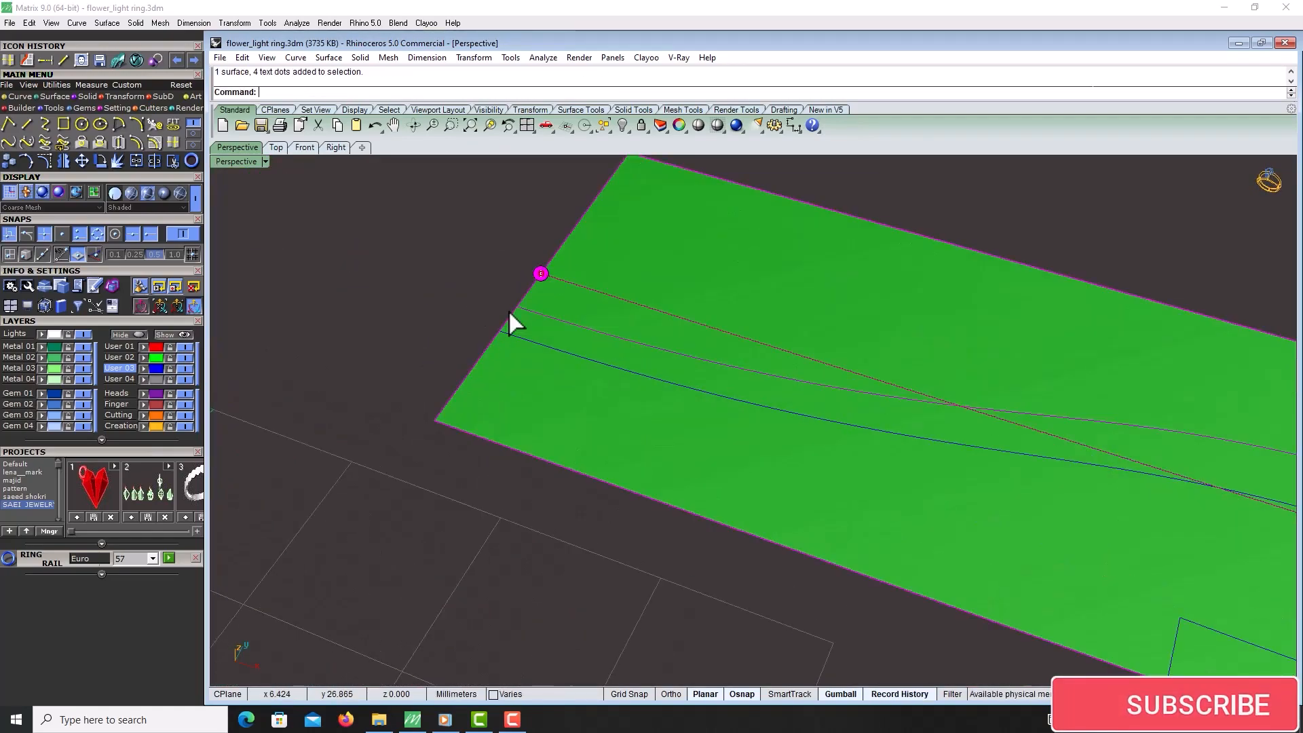
ctrl+click(547, 304)
shift+click(527, 342)
right_click(528, 342)
scroll(533, 300, down, 5)
scroll(913, 385, up, 5)
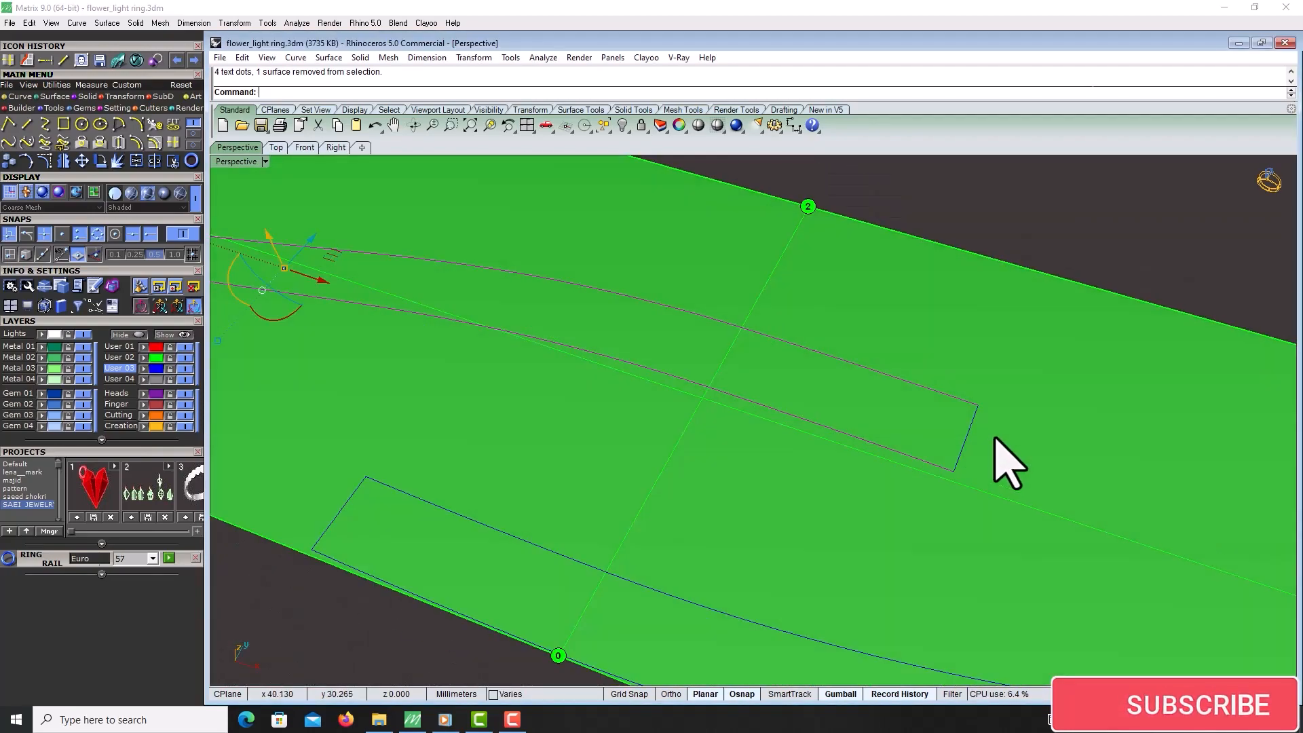
click(977, 448)
scroll(936, 458, down, 5)
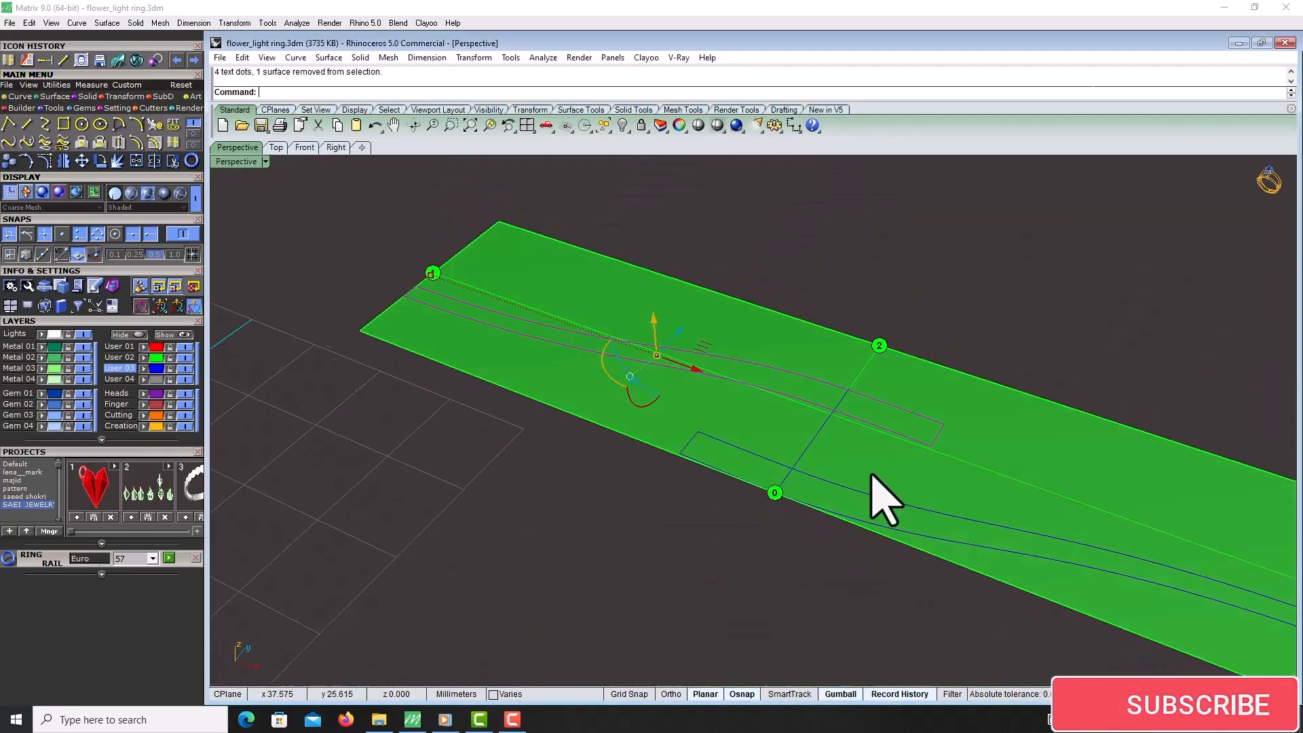
click(59, 97)
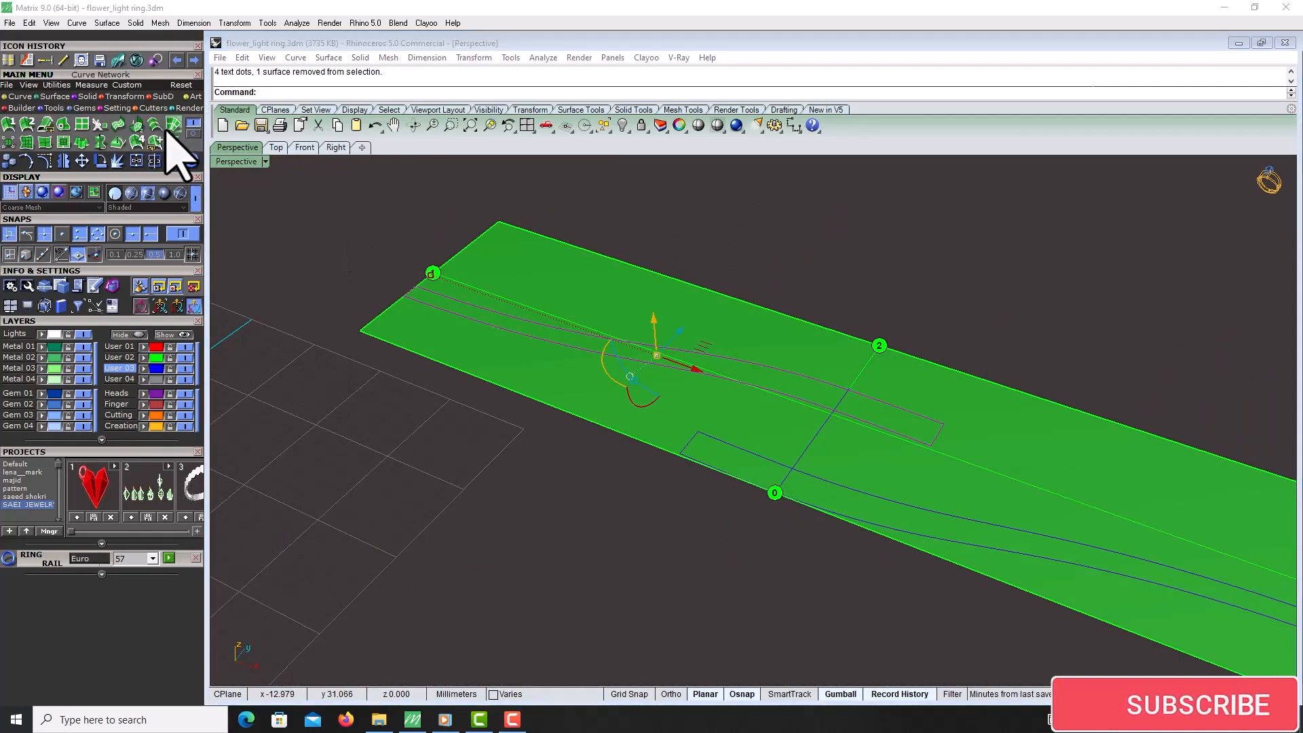
click(167, 126)
key(Return)
scroll(936, 232, down, 6)
right_drag(937, 232, 930, 283)
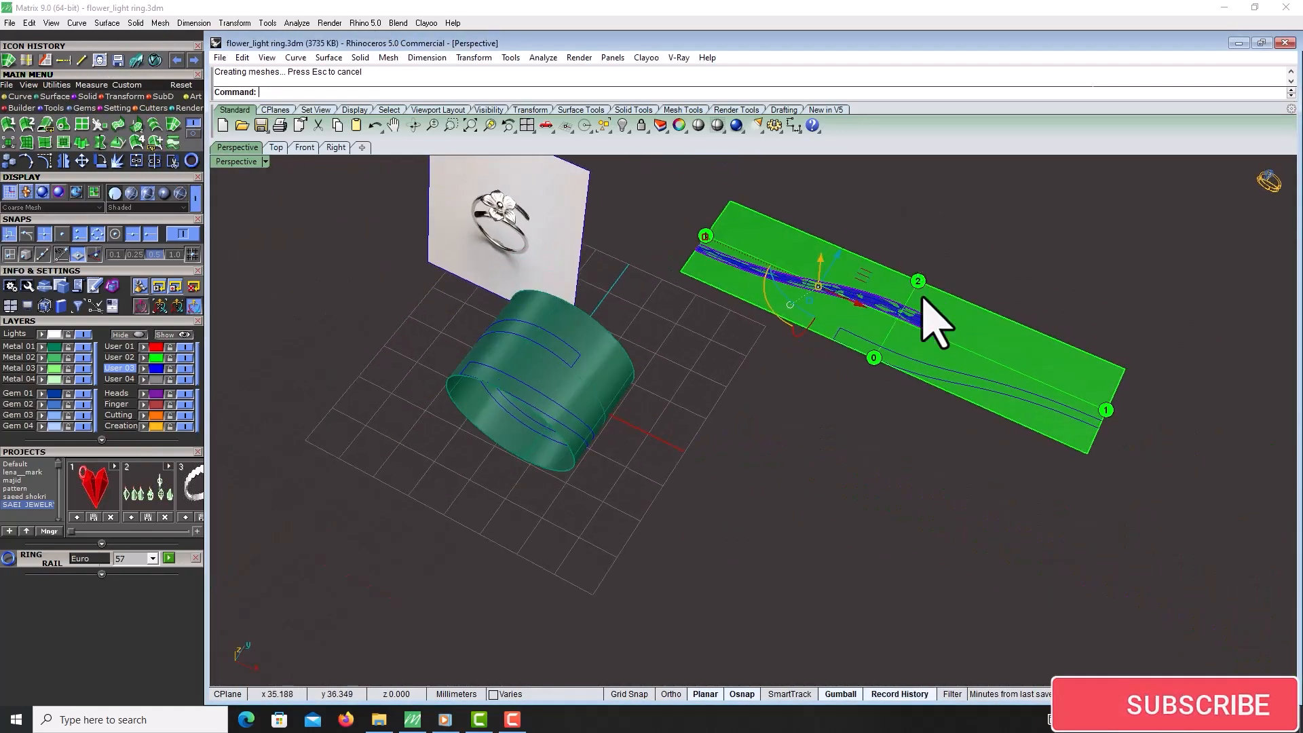
scroll(929, 306, up, 7)
key(Escape)
Add a cage control object with 4 points in each direction around the new arm surface
click(932, 344)
click(960, 378)
scroll(956, 380, down, 8)
right_drag(955, 382, 644, 360)
scroll(863, 353, up, 7)
scroll(863, 353, down, 6)
scroll(449, 346, up, 4)
scroll(625, 393, down, 4)
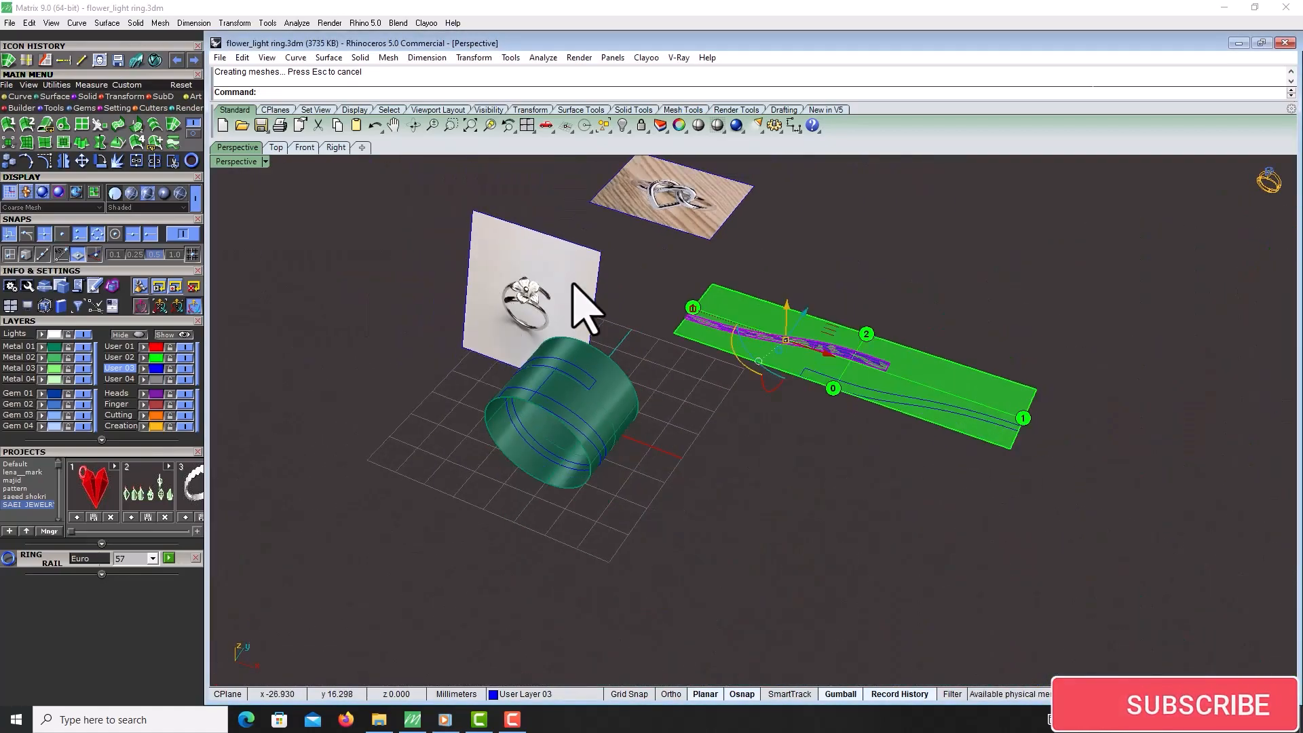
scroll(723, 367, up, 5)
scroll(634, 320, up, 2)
scroll(727, 349, down, 6)
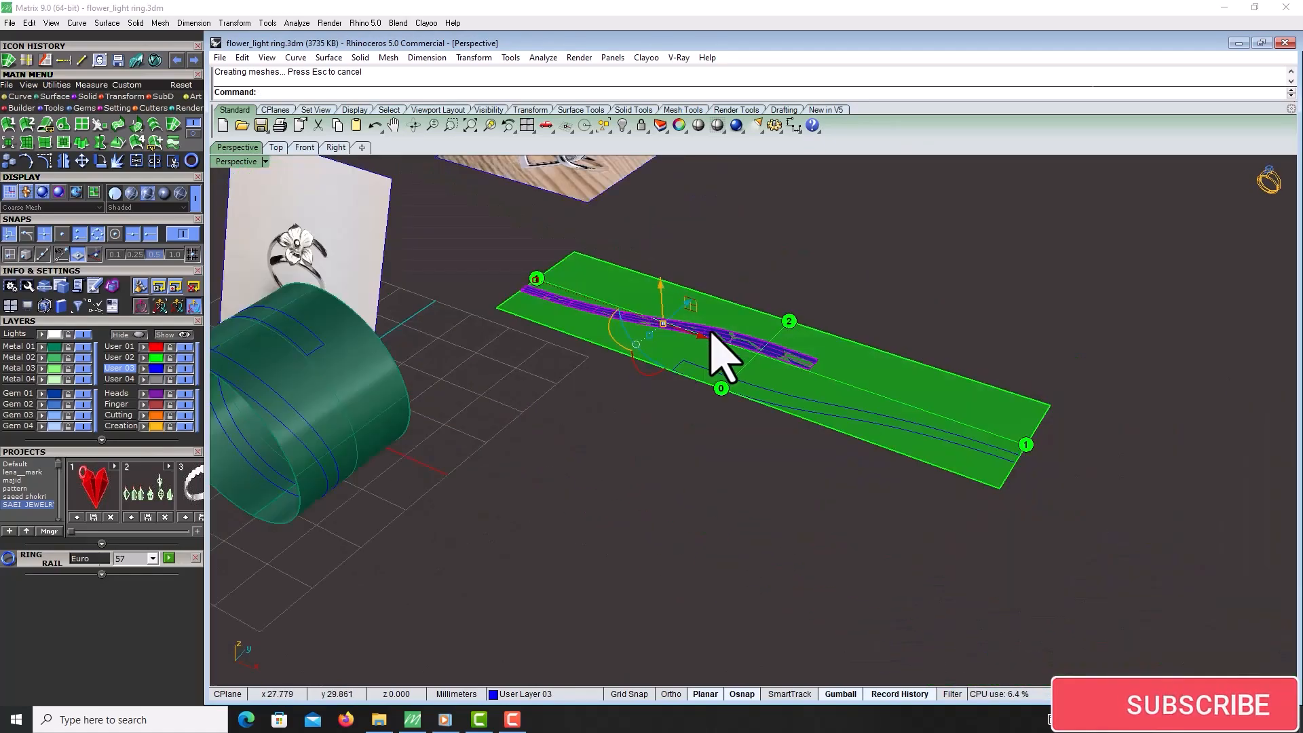
scroll(574, 353, up, 3)
scroll(562, 329, up, 4)
scroll(669, 316, down, 2)
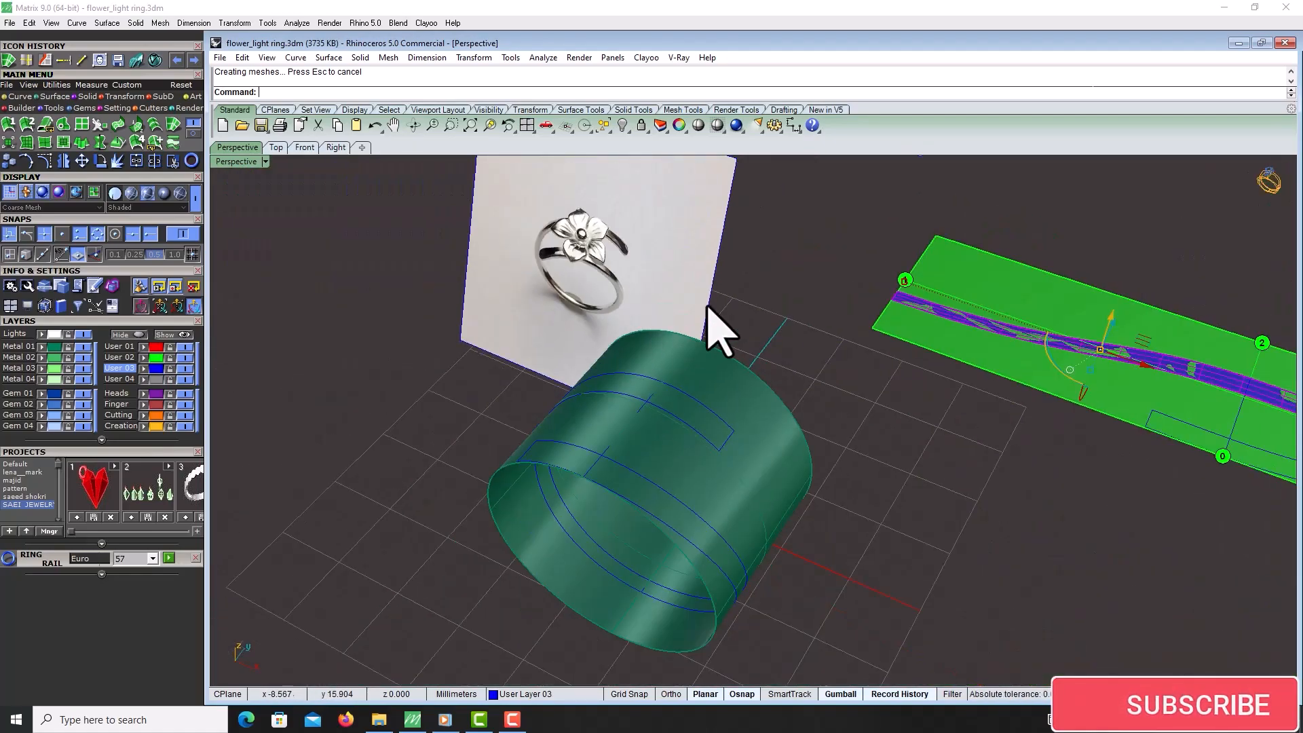
scroll(770, 328, down, 2)
scroll(1171, 440, up, 2)
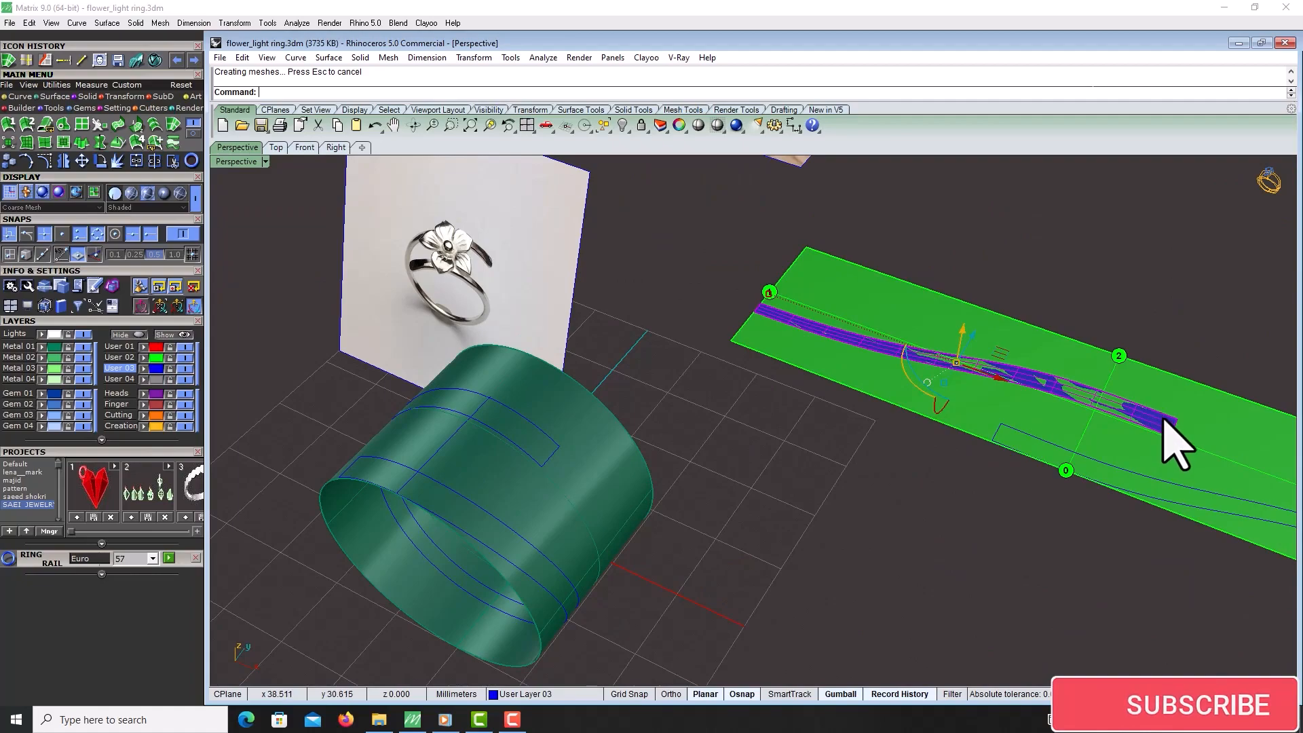
right_drag(1051, 394, 972, 305)
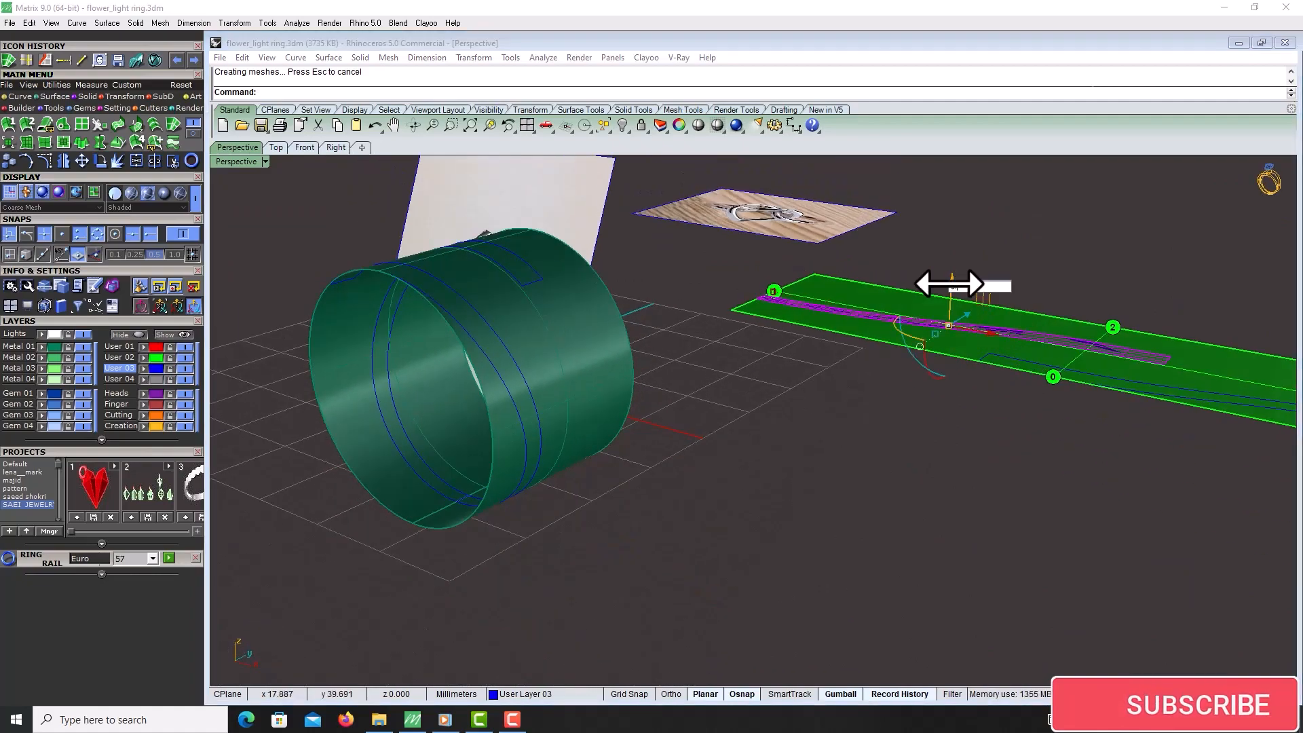
right_drag(948, 282, 823, 396)
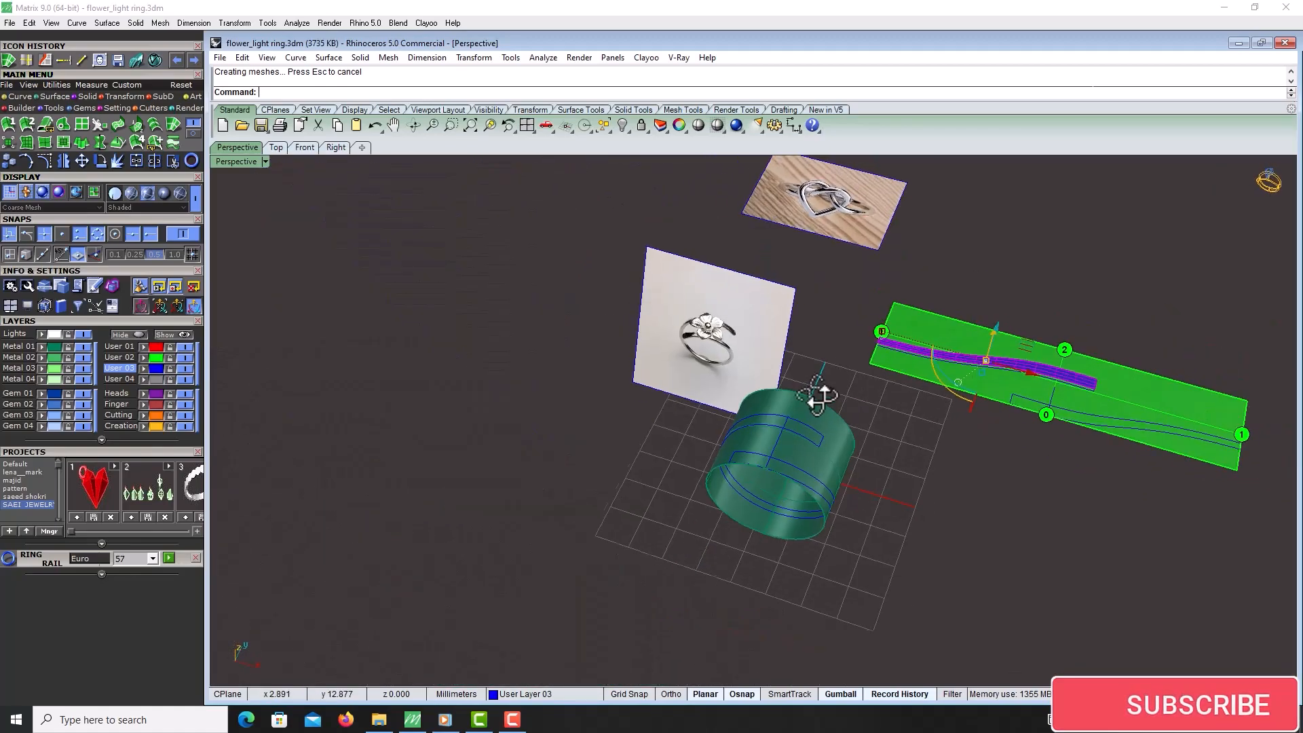
scroll(709, 386, up, 5)
scroll(983, 334, down, 5)
scroll(597, 340, up, 8)
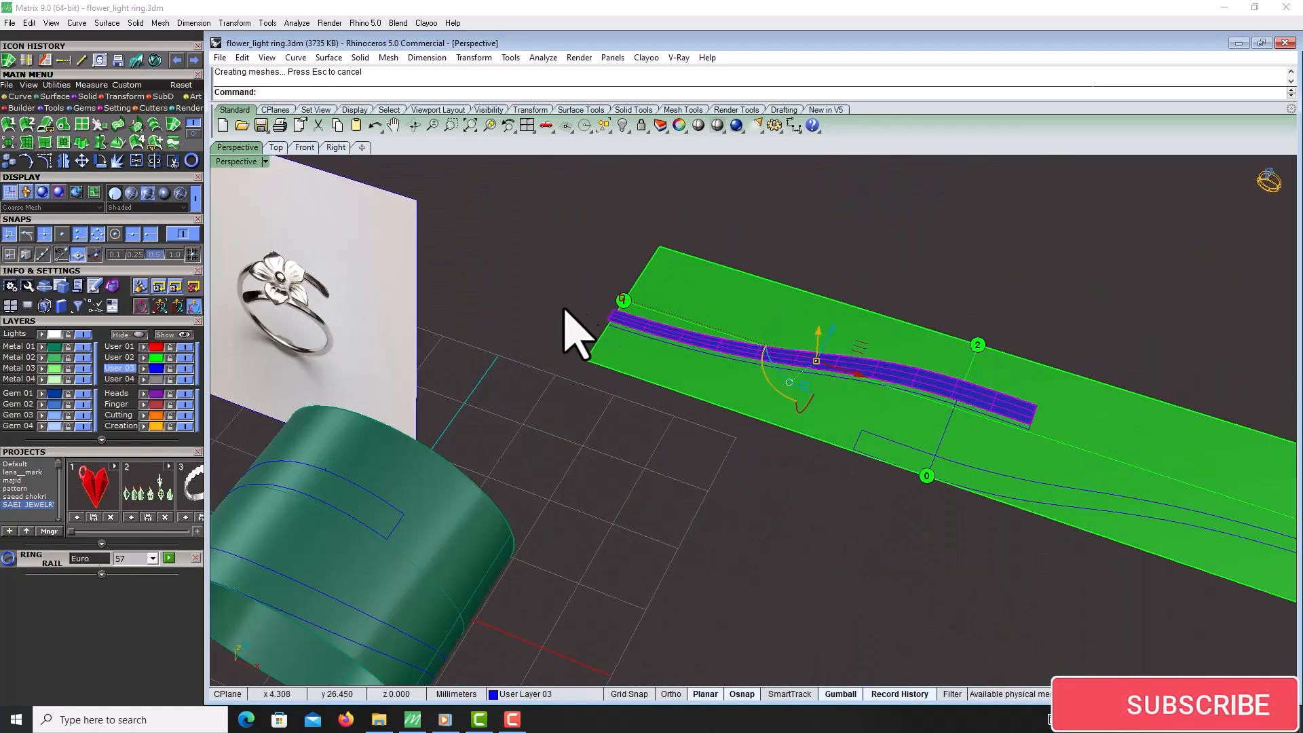
key(F10)
click(693, 360)
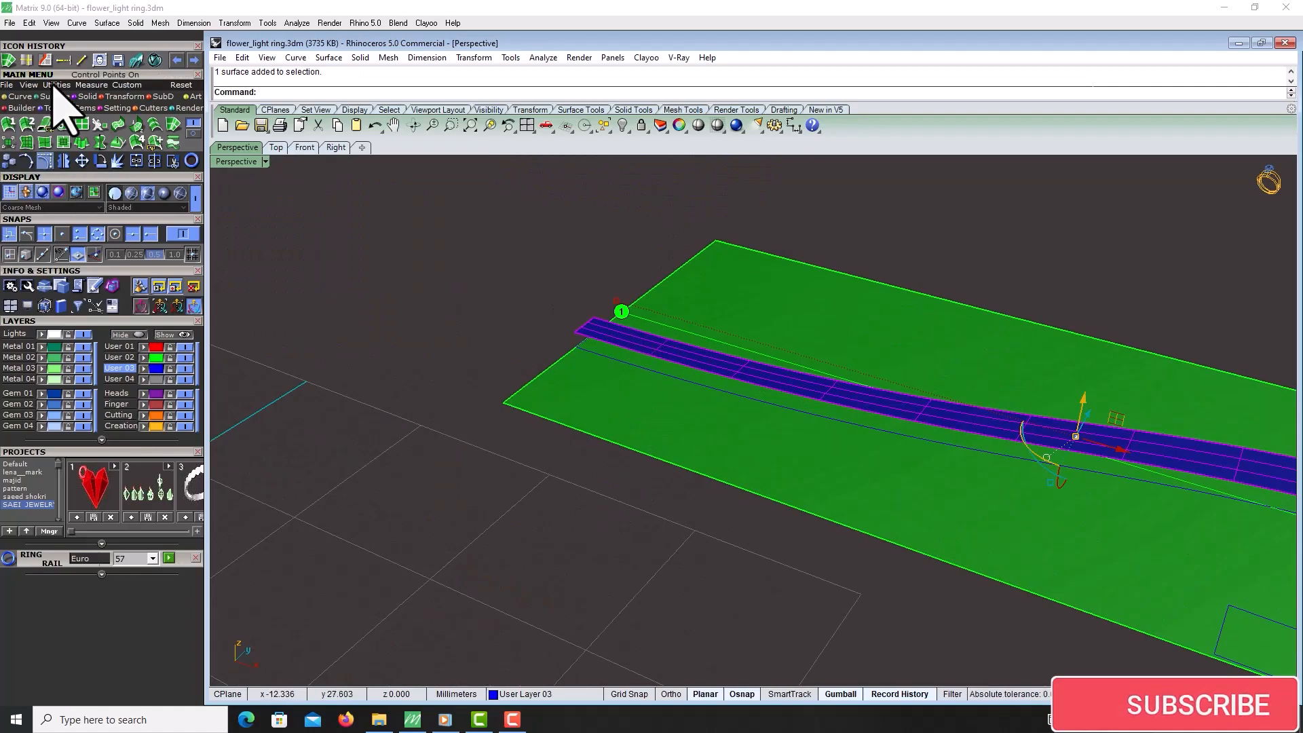
click(112, 96)
click(176, 140)
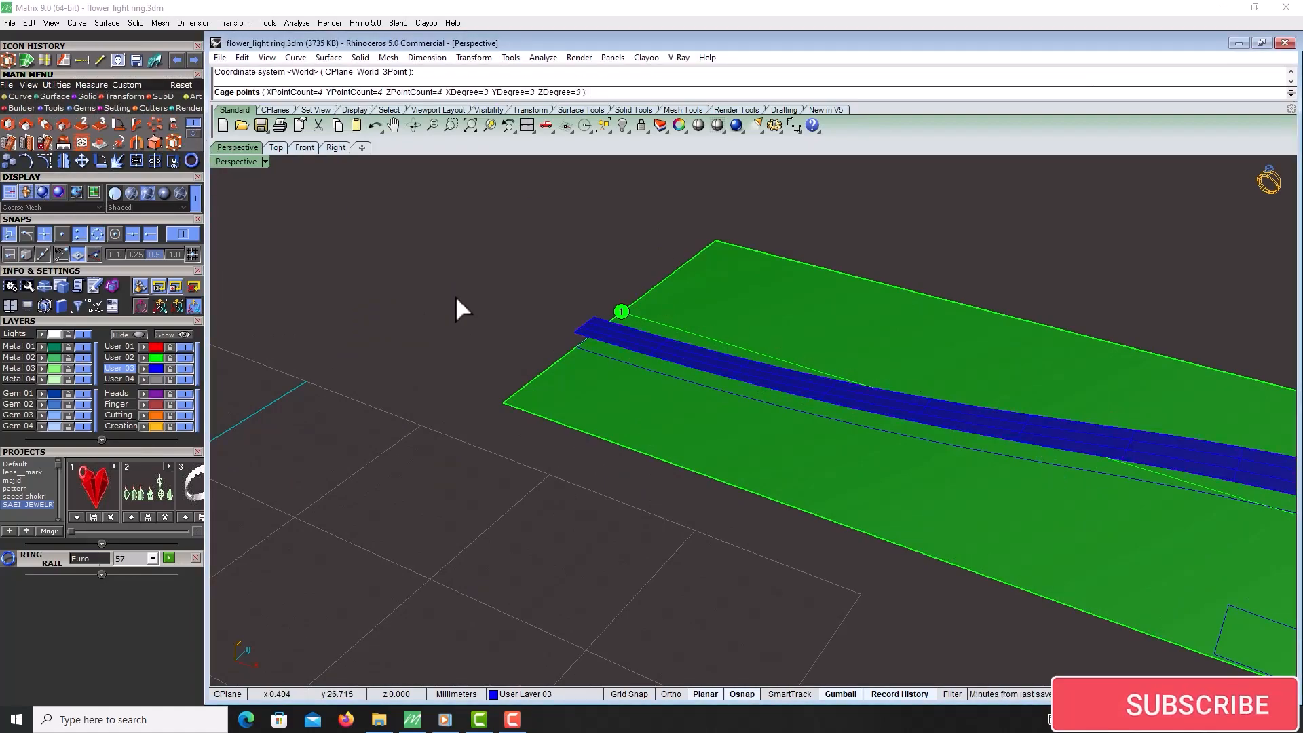
right_drag(531, 302, 533, 365)
Select the cage points and measure the cage end's height in the Front view
drag(529, 367, 652, 285)
right_drag(652, 286, 662, 305)
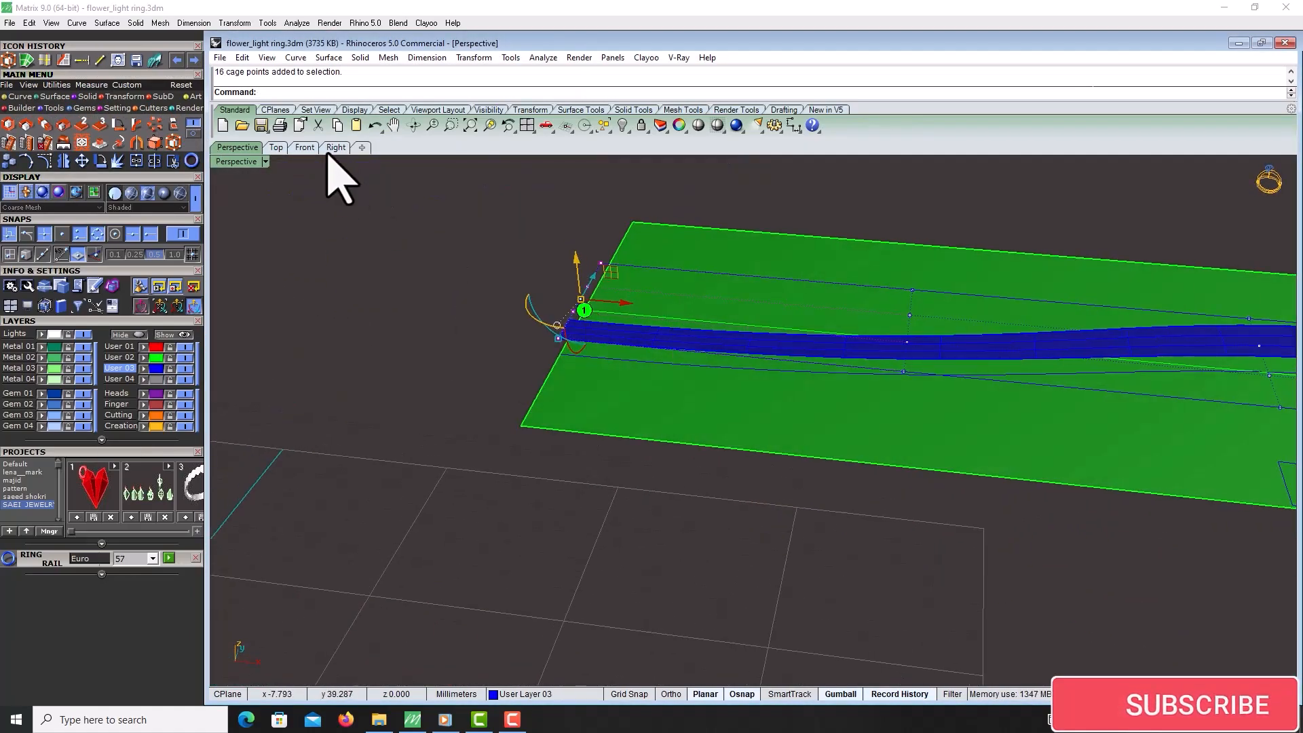
click(305, 148)
right_drag(767, 163, 576, 244)
scroll(577, 244, up, 8)
right_drag(482, 256, 759, 294)
scroll(760, 294, up, 10)
click(795, 127)
click(838, 150)
click(522, 405)
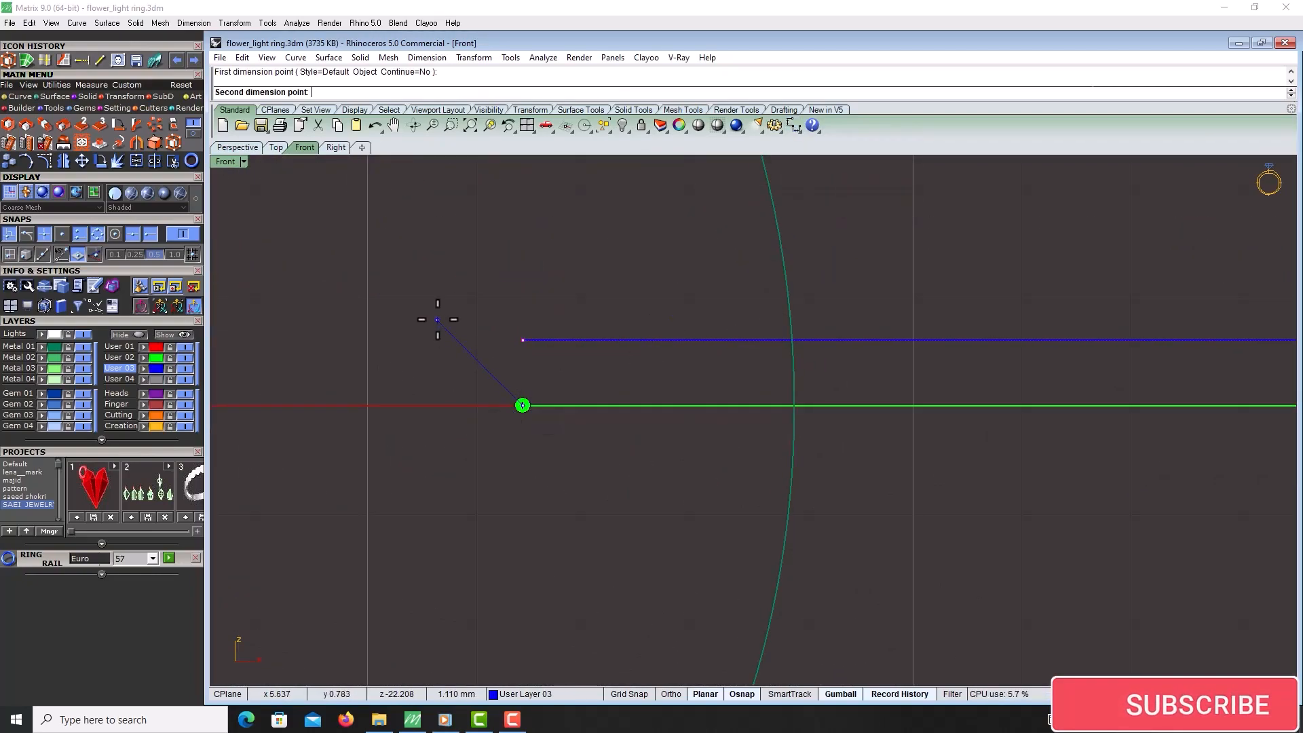
click(521, 238)
Select the cage points at the arm's end in the Front view for moving
scroll(448, 285, down, 10)
right_drag(447, 285, 554, 285)
click(338, 275)
click(340, 274)
drag(482, 309, 498, 309)
scroll(592, 284, up, 5)
click(580, 305)
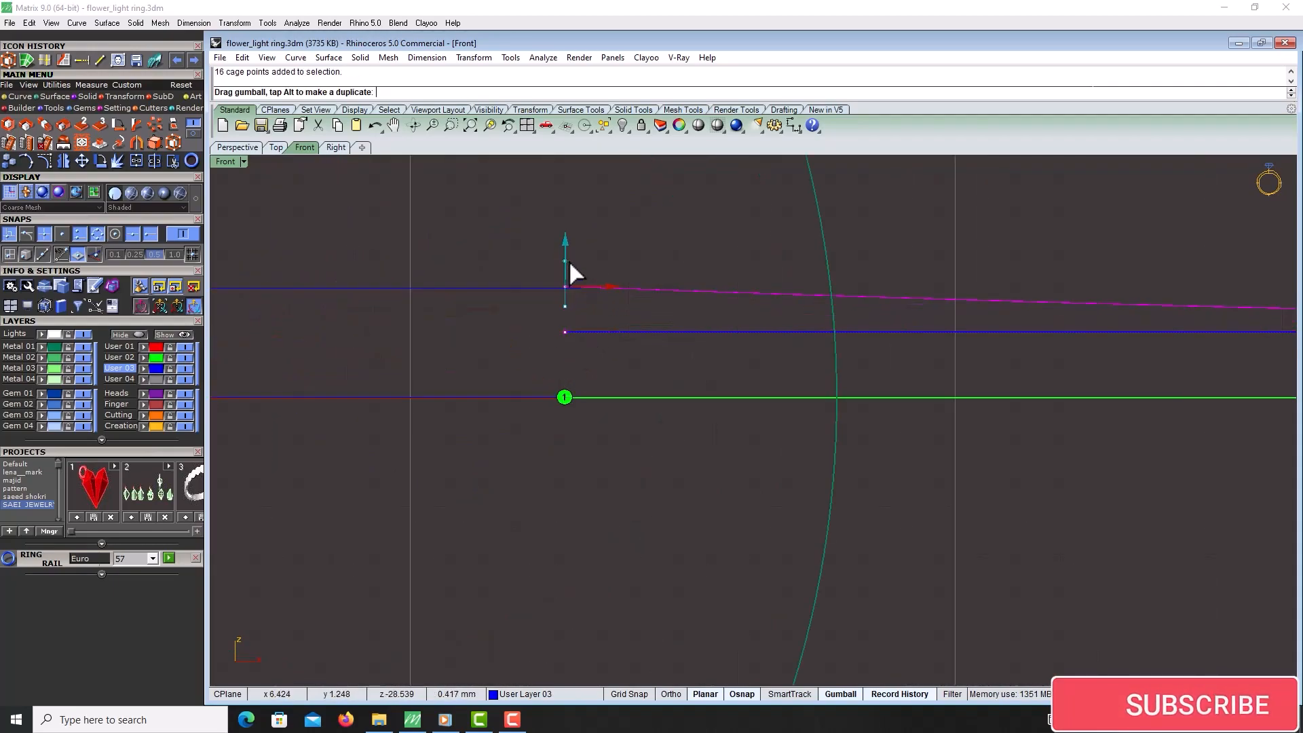
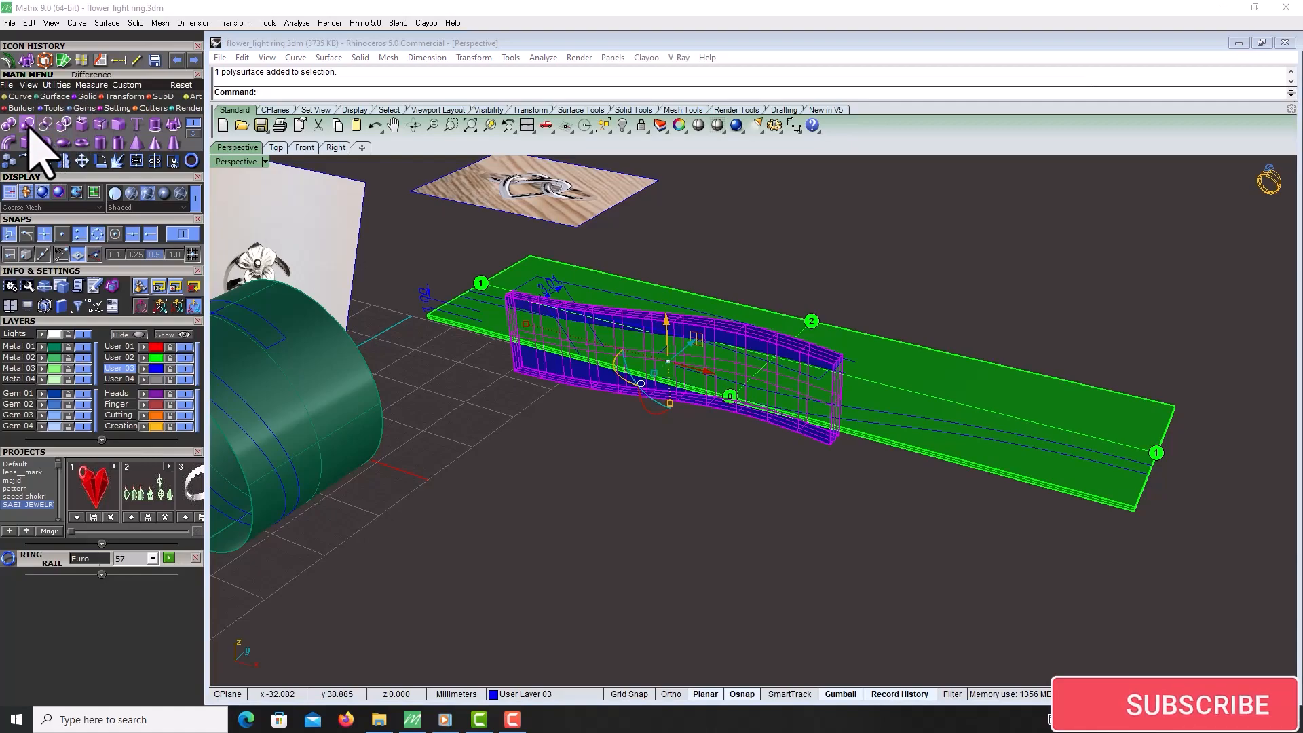
Delete the cage control object around the arm and paste the band surface back into place
click(27, 124)
scroll(562, 373, up, 7)
click(571, 316)
right_click(571, 315)
click(572, 314)
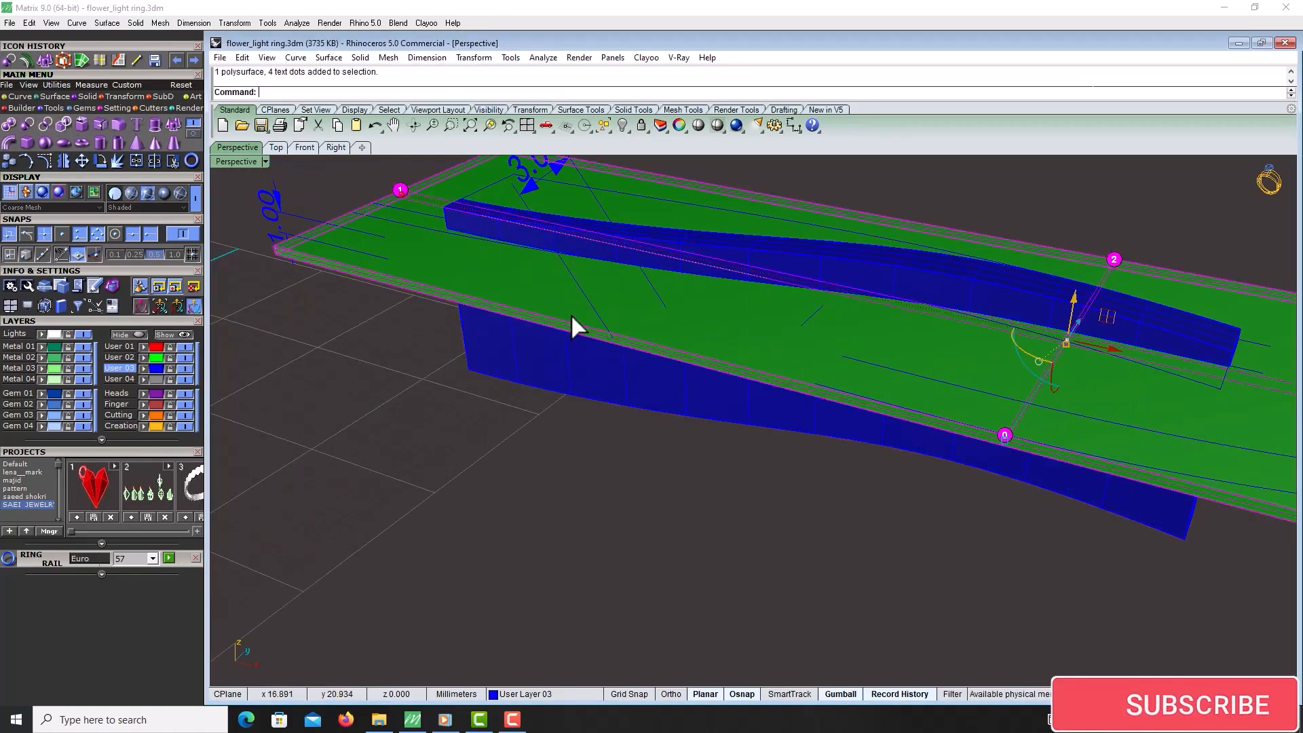
key(Delete)
click(551, 344)
key(Delete)
scroll(815, 356, down, 7)
scroll(848, 350, up, 5)
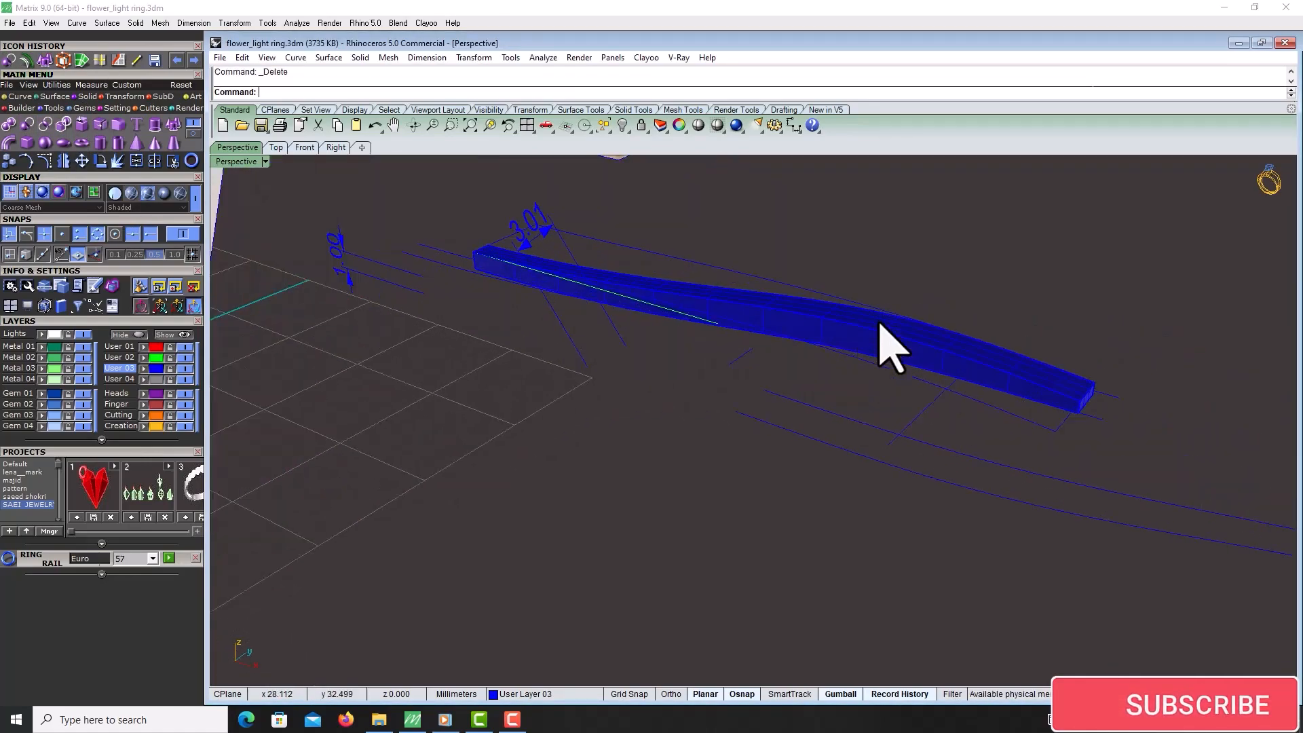
key(ctrl+v)
scroll(771, 475, down, 6)
scroll(847, 299, up, 3)
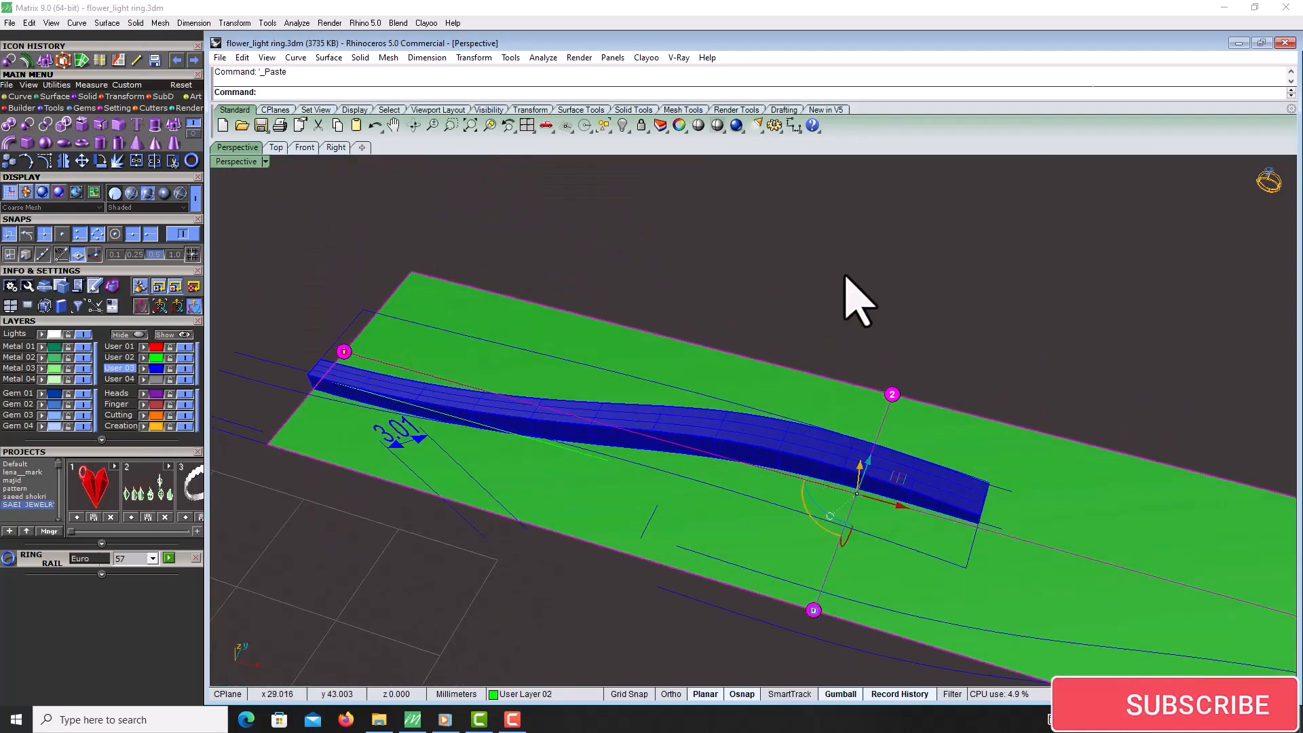
scroll(808, 314, down, 3)
scroll(785, 387, up, 5)
click(780, 332)
scroll(780, 332, down, 5)
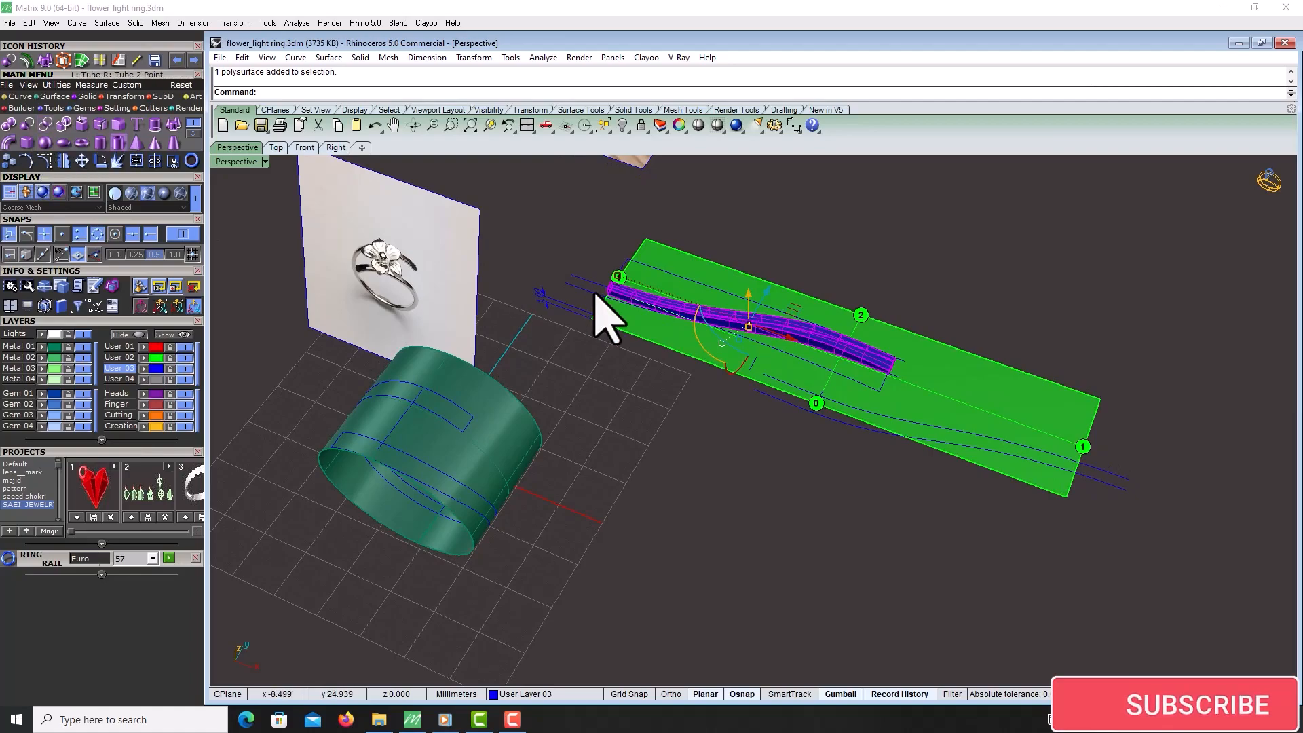
scroll(672, 299, up, 3)
right_drag(923, 469, 780, 448)
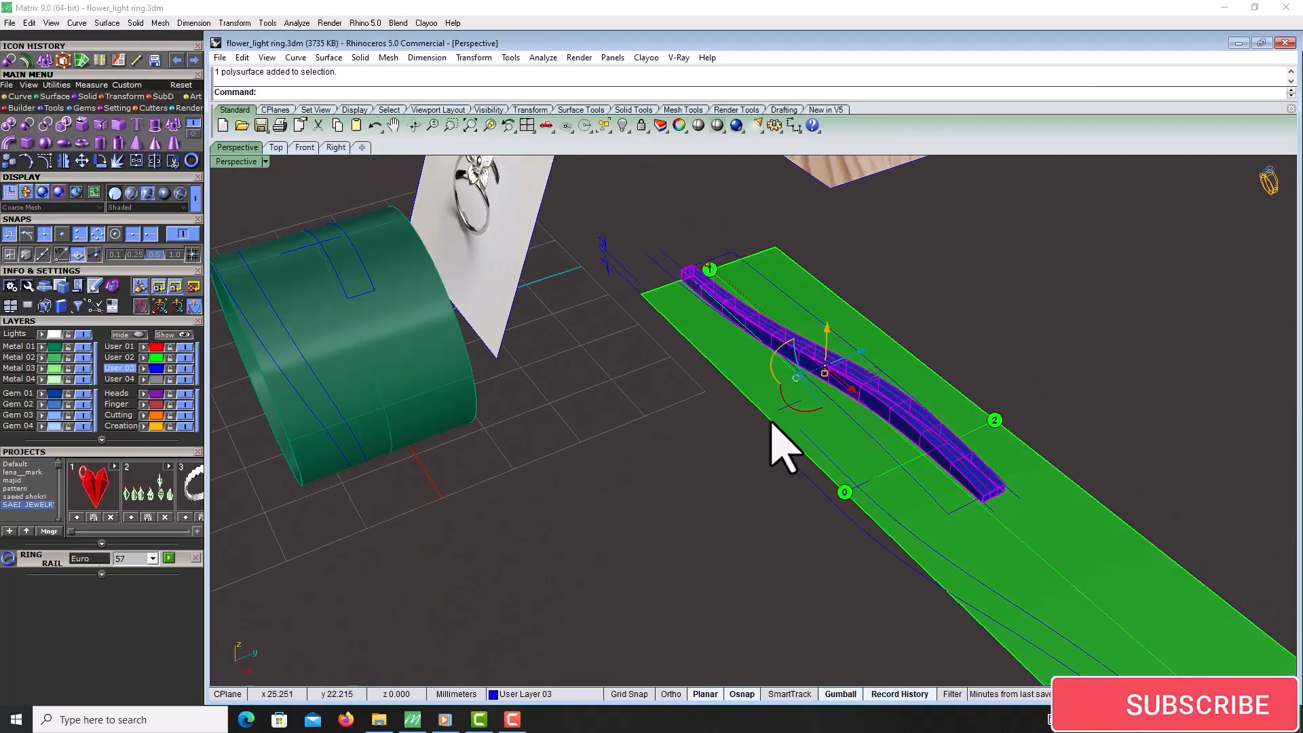
click(183, 361)
right_drag(768, 563, 770, 305)
click(1058, 256)
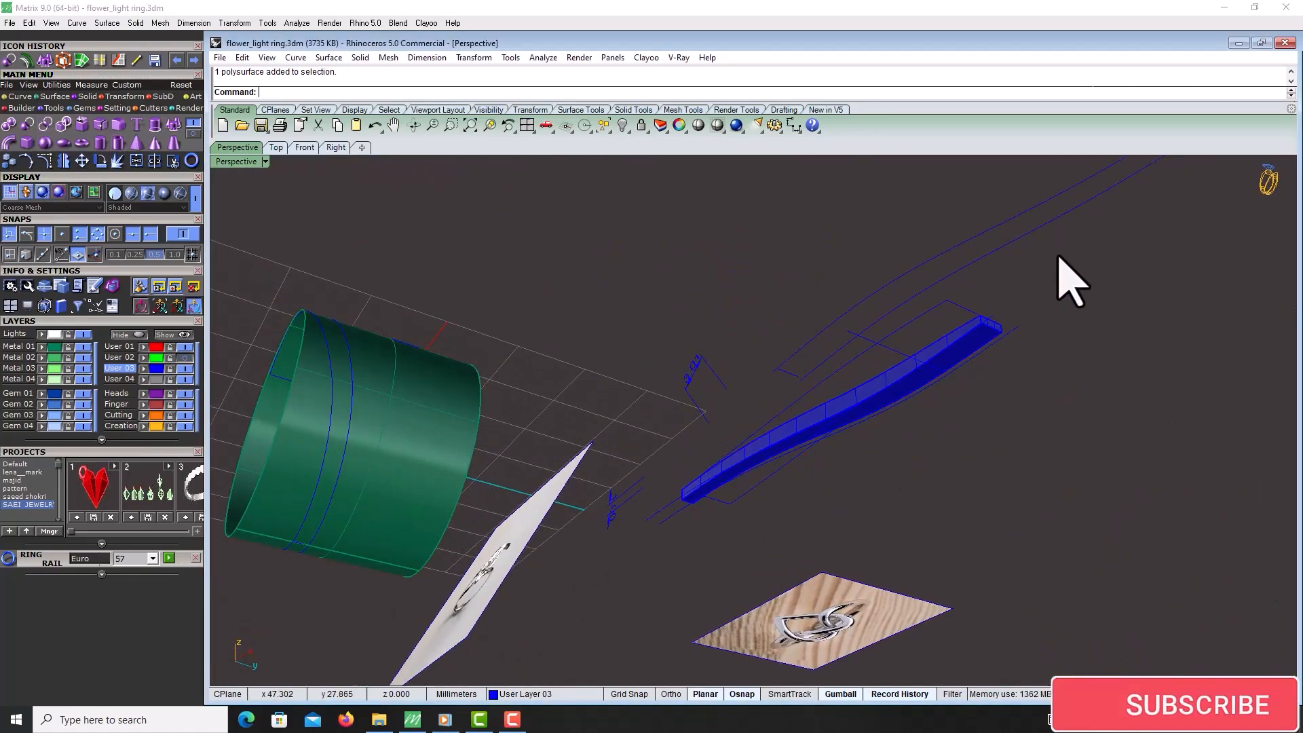
Try to shell the arm solid by removing its end face
click(190, 135)
click(192, 135)
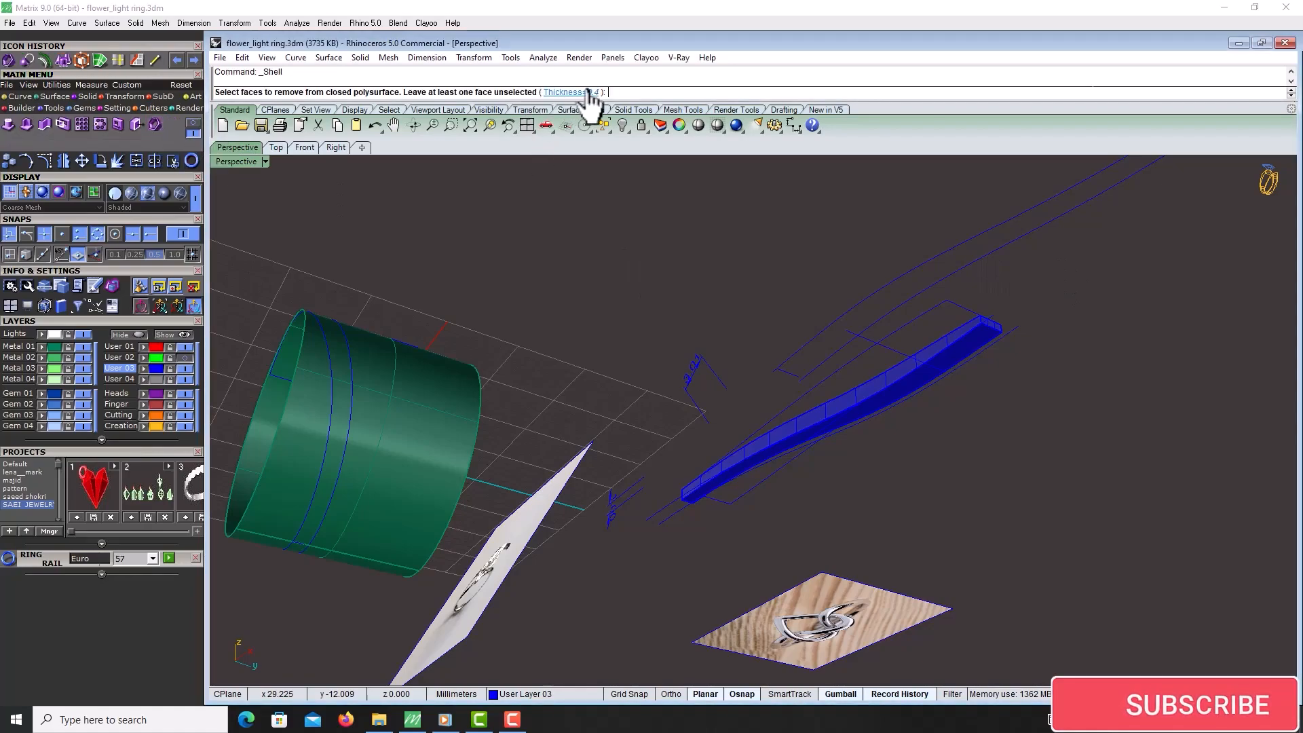
scroll(939, 357, up, 6)
click(969, 345)
right_click(969, 345)
right_drag(969, 345, 709, 397)
scroll(835, 361, up, 5)
Flow the arm solid from the flat band surface onto the ring cylinder with Flow Along Surface
click(817, 375)
scroll(817, 375, down, 8)
click(185, 359)
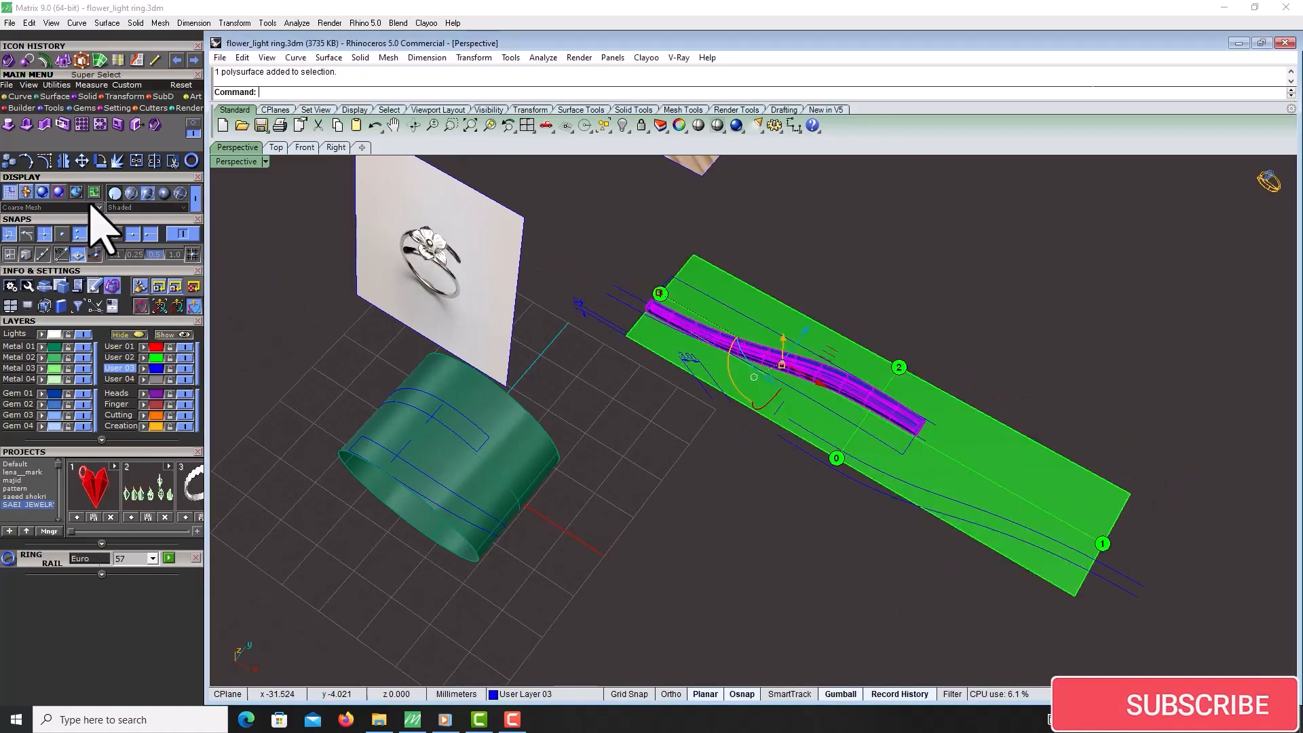
click(138, 61)
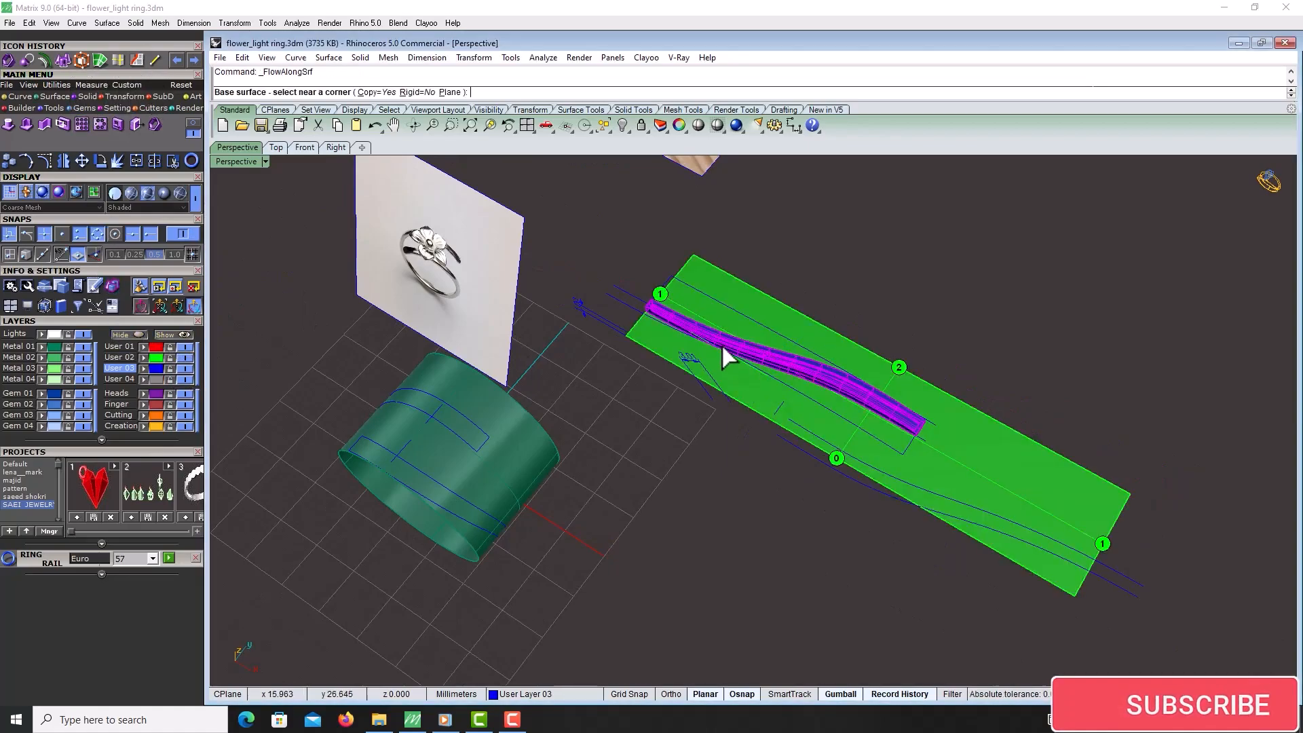
click(700, 265)
scroll(671, 521, down, 3)
scroll(745, 475, up, 10)
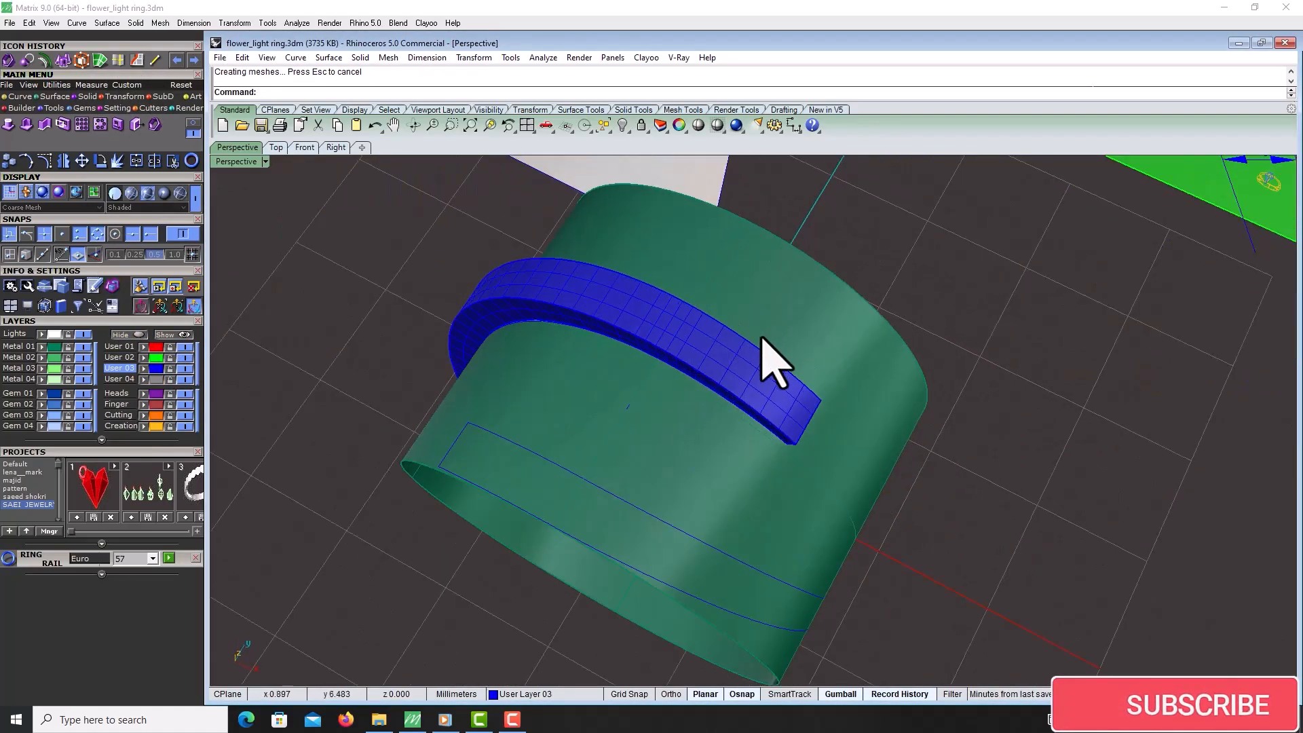
scroll(746, 407, down, 4)
scroll(712, 451, up, 3)
scroll(712, 466, down, 3)
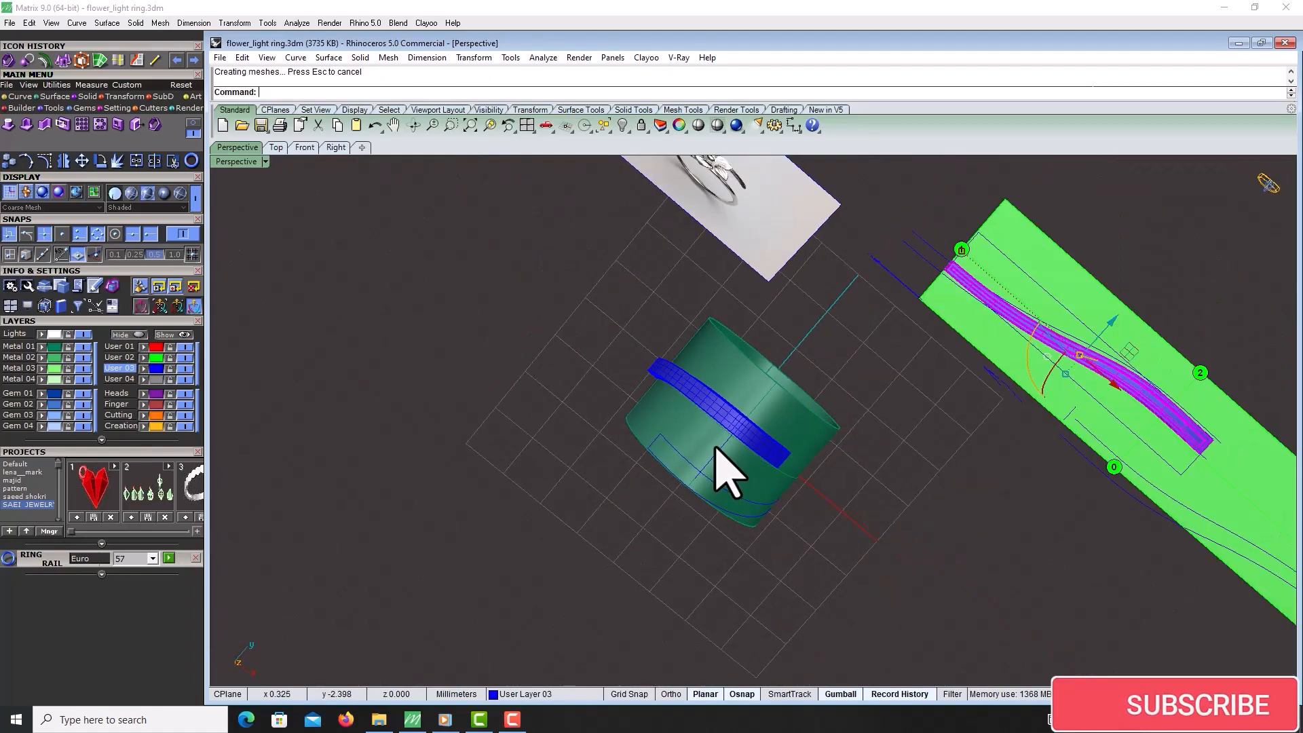
Rotate a copy of the flowed arm 180 degrees around the ring's centre
right_drag(716, 448, 774, 439)
scroll(761, 436, down, 3)
scroll(761, 437, up, 4)
scroll(741, 277, up, 3)
scroll(785, 408, down, 4)
click(765, 453)
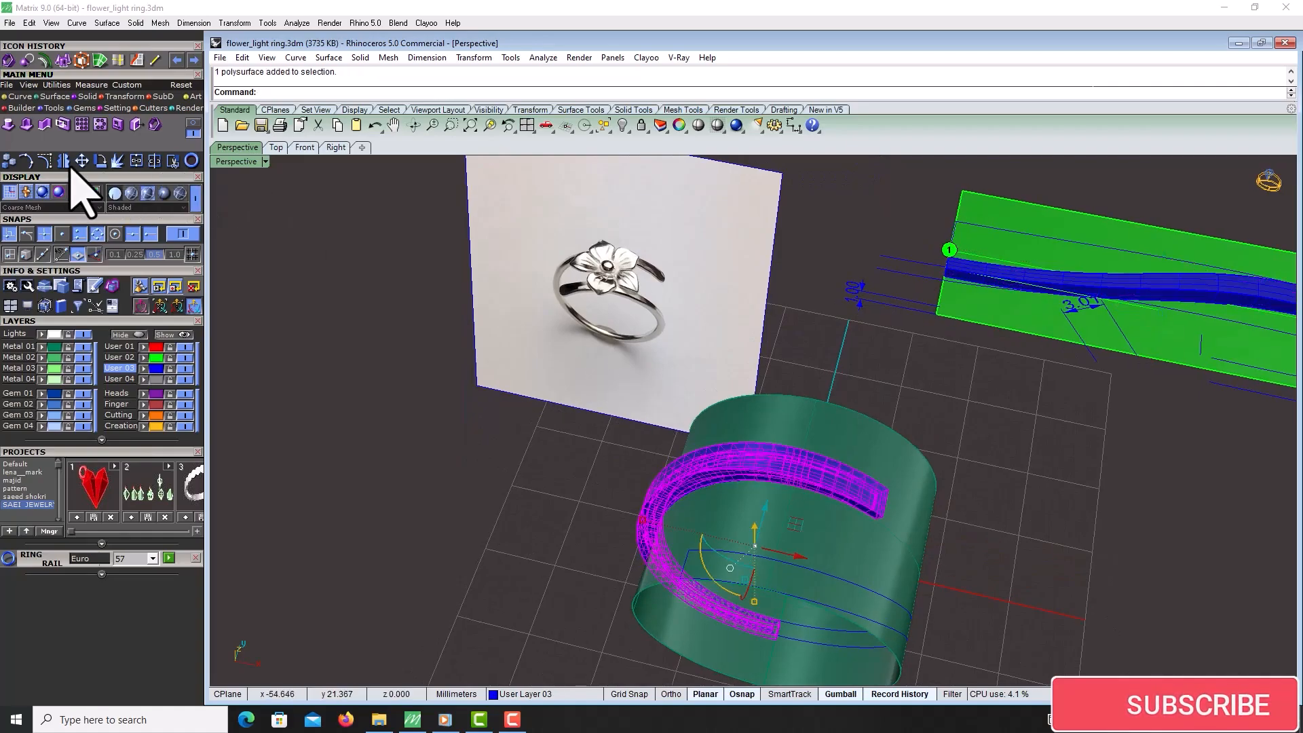
click(101, 161)
scroll(595, 488, down, 3)
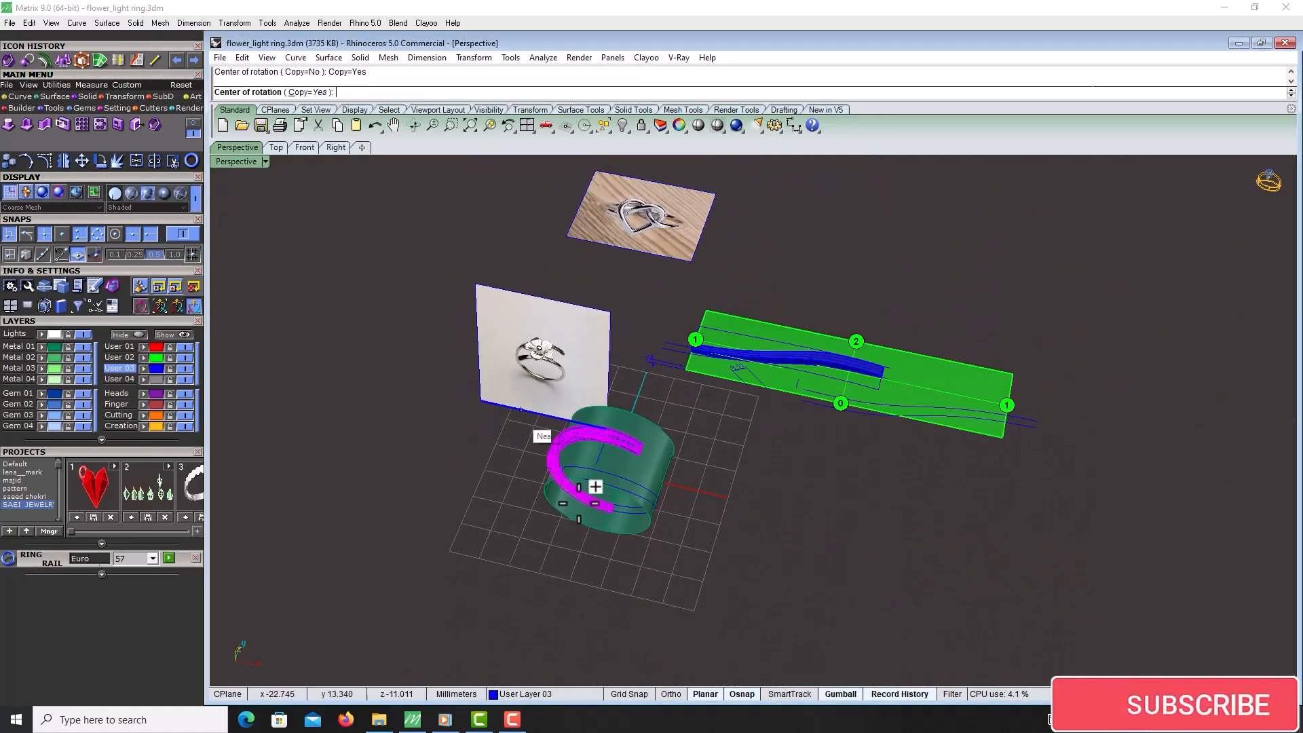
scroll(625, 474, up, 10)
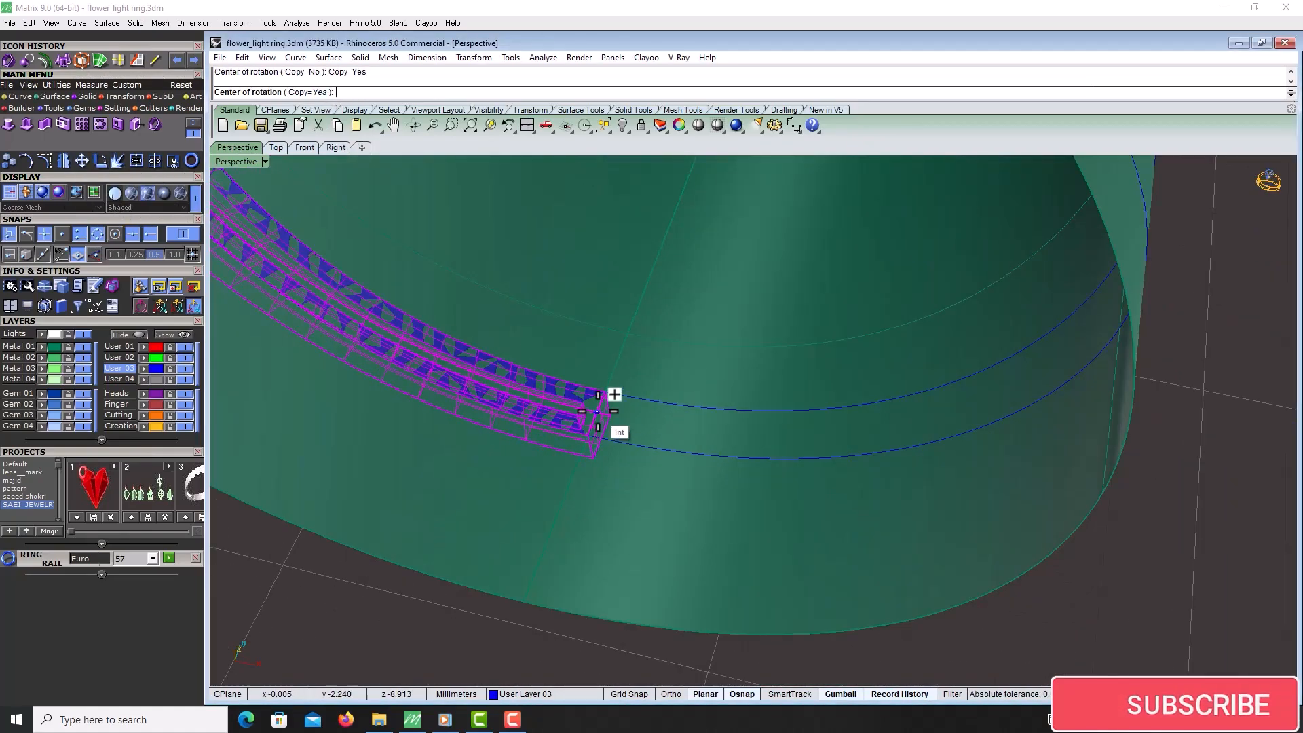
scroll(595, 414, down, 6)
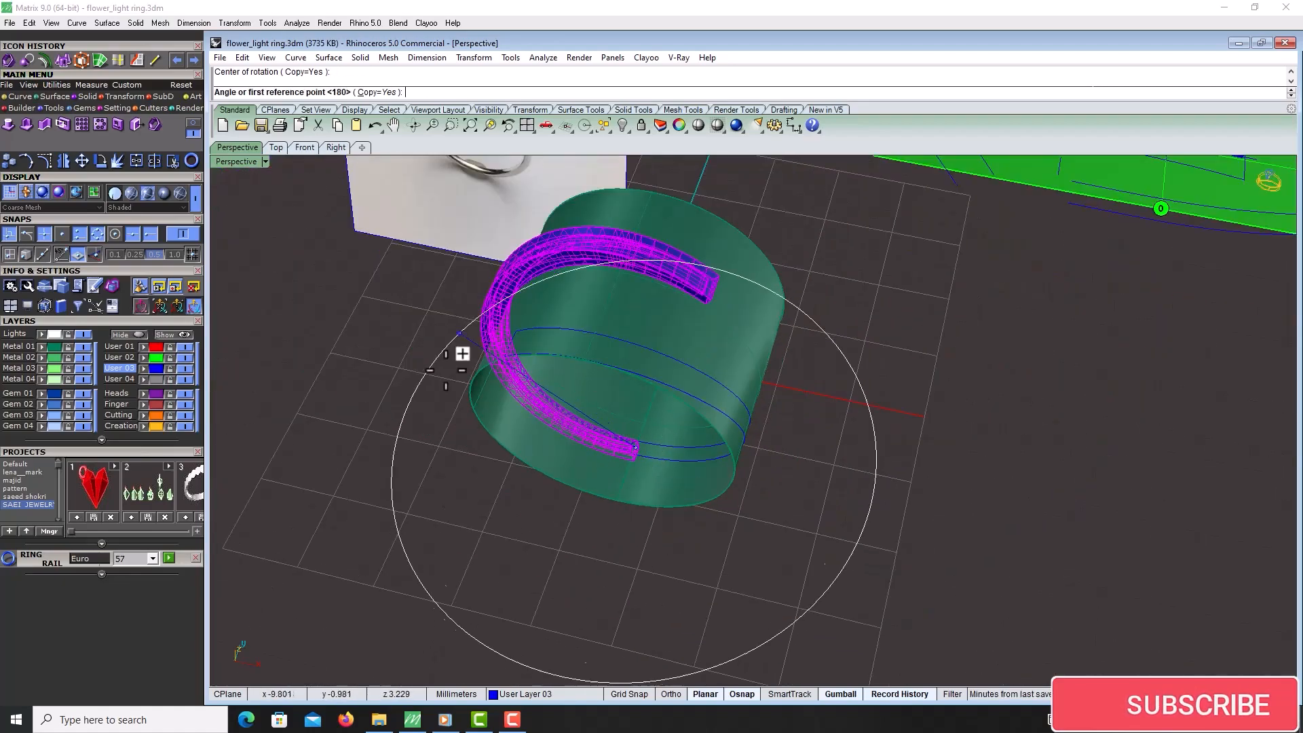
click(393, 329)
right_click(927, 501)
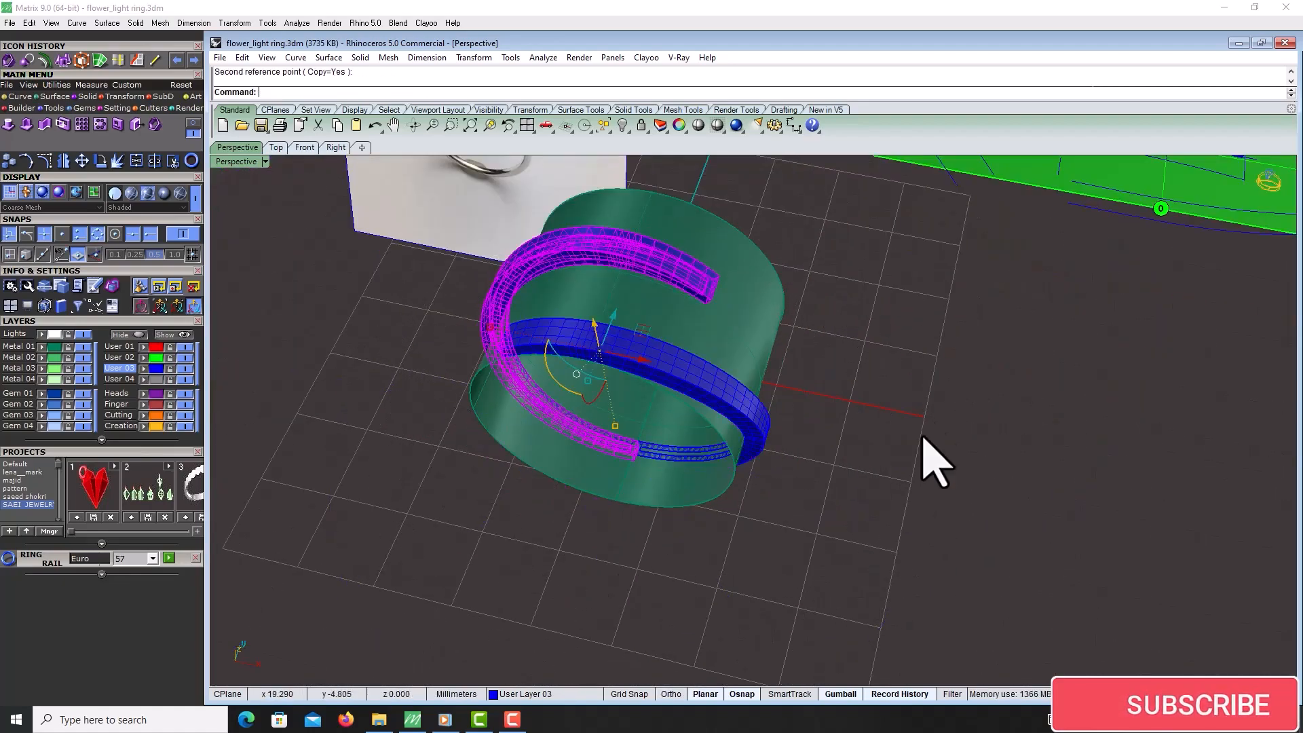
click(939, 398)
right_drag(806, 422, 779, 450)
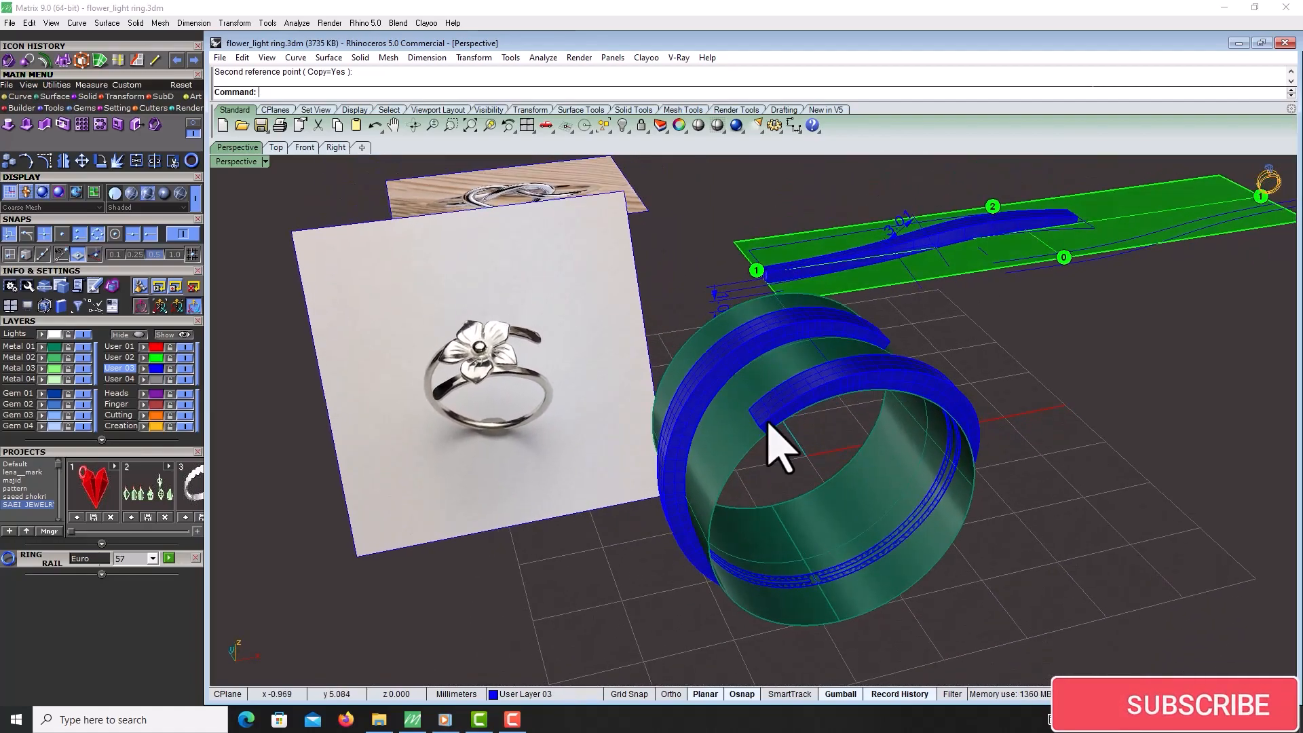
scroll(672, 407, up, 5)
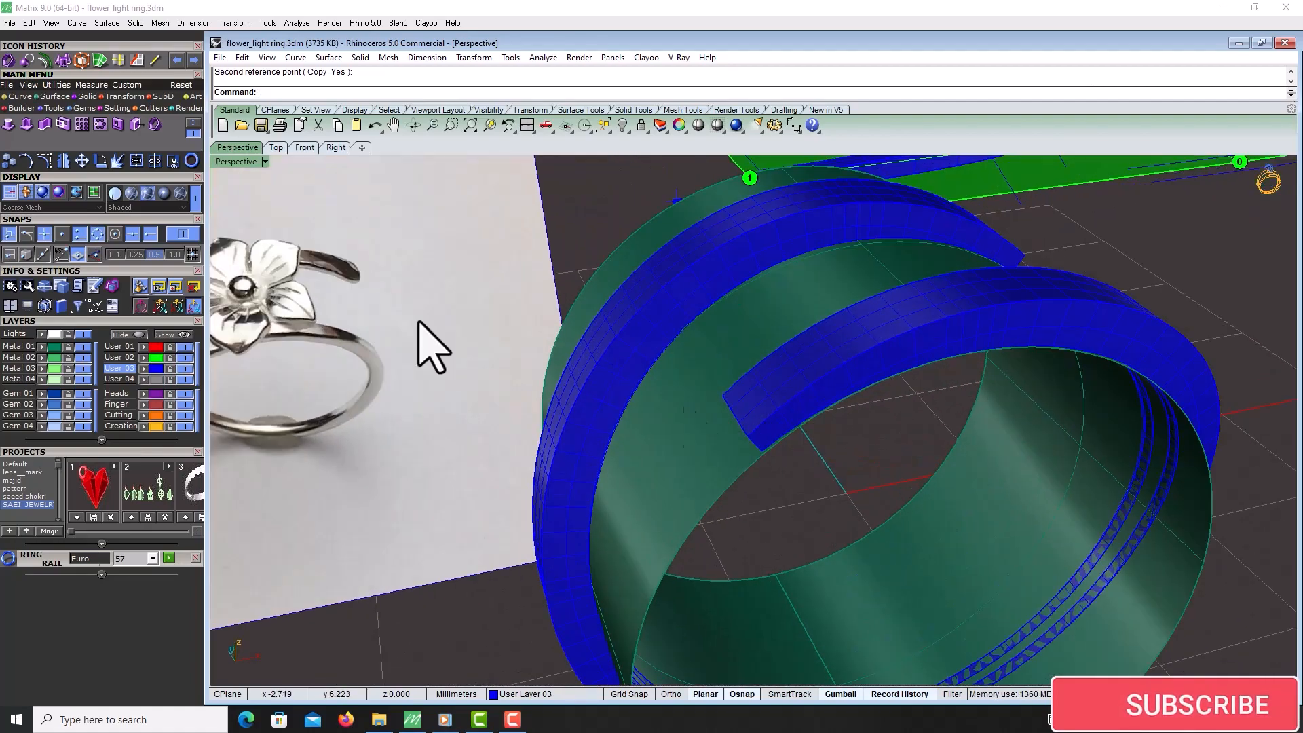
Fillet the edges at one arm's end with a 0.2 mm radius
click(192, 125)
click(133, 144)
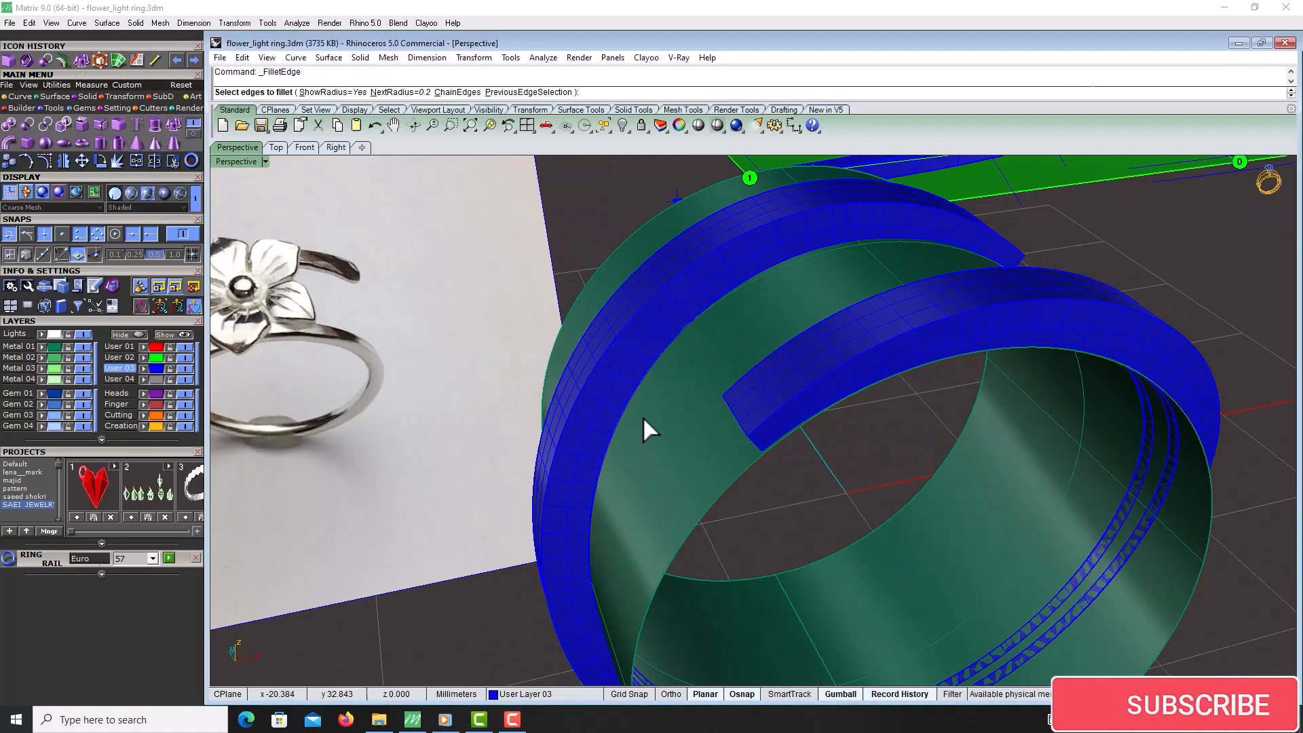
click(753, 438)
right_drag(751, 438, 813, 422)
scroll(1003, 338, up, 4)
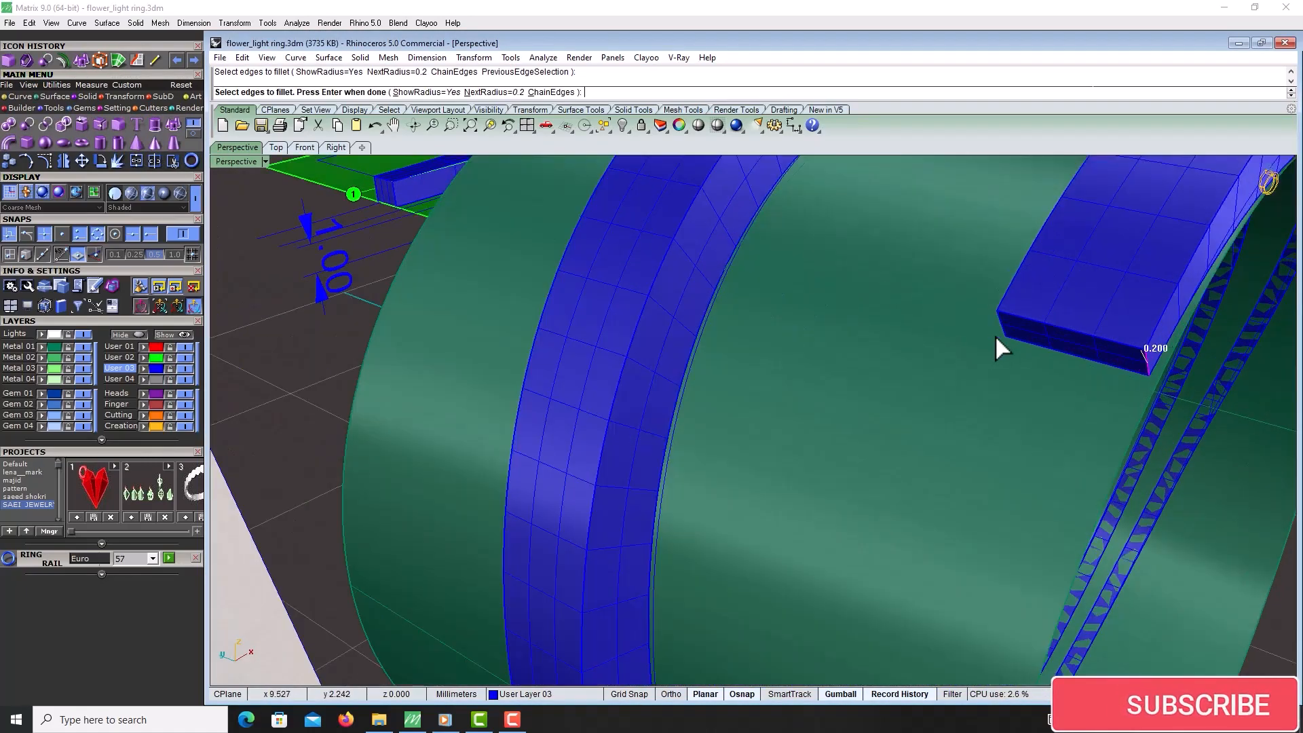
click(1004, 331)
key(Return)
key(Return)
scroll(1003, 330, down, 5)
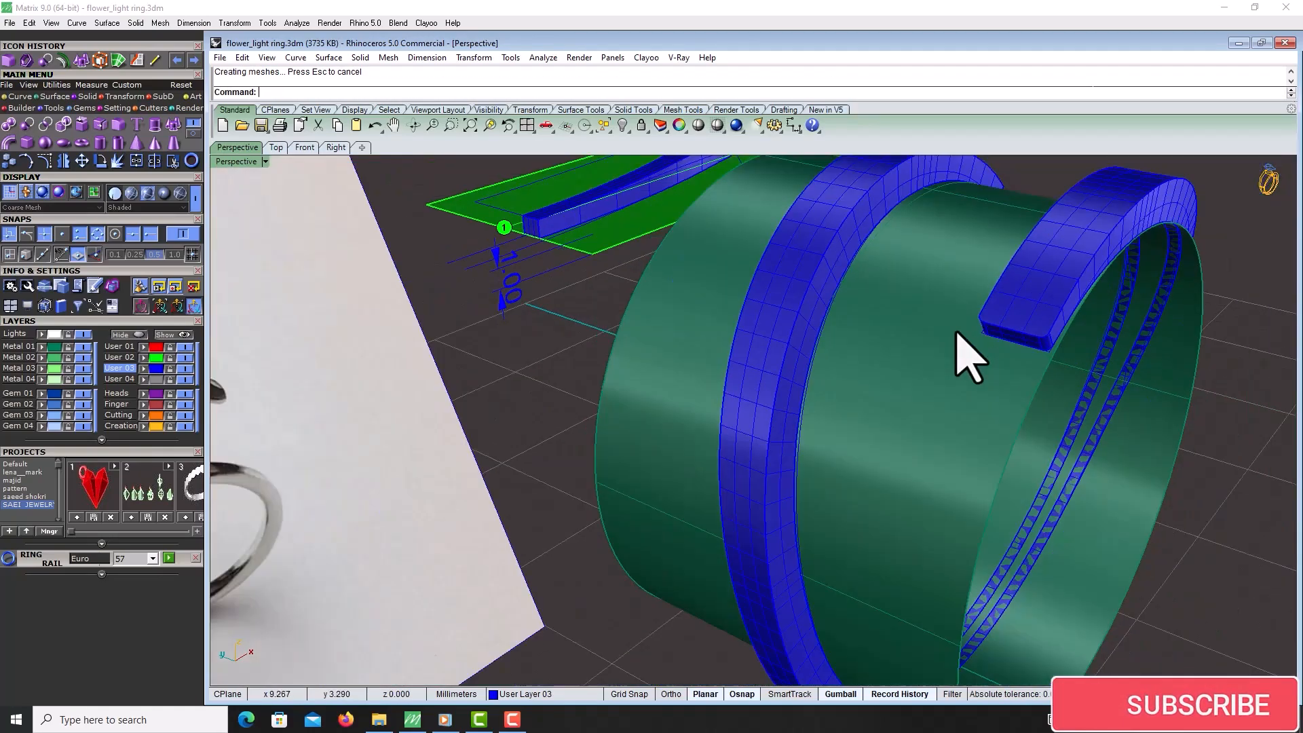
right_drag(956, 331, 960, 396)
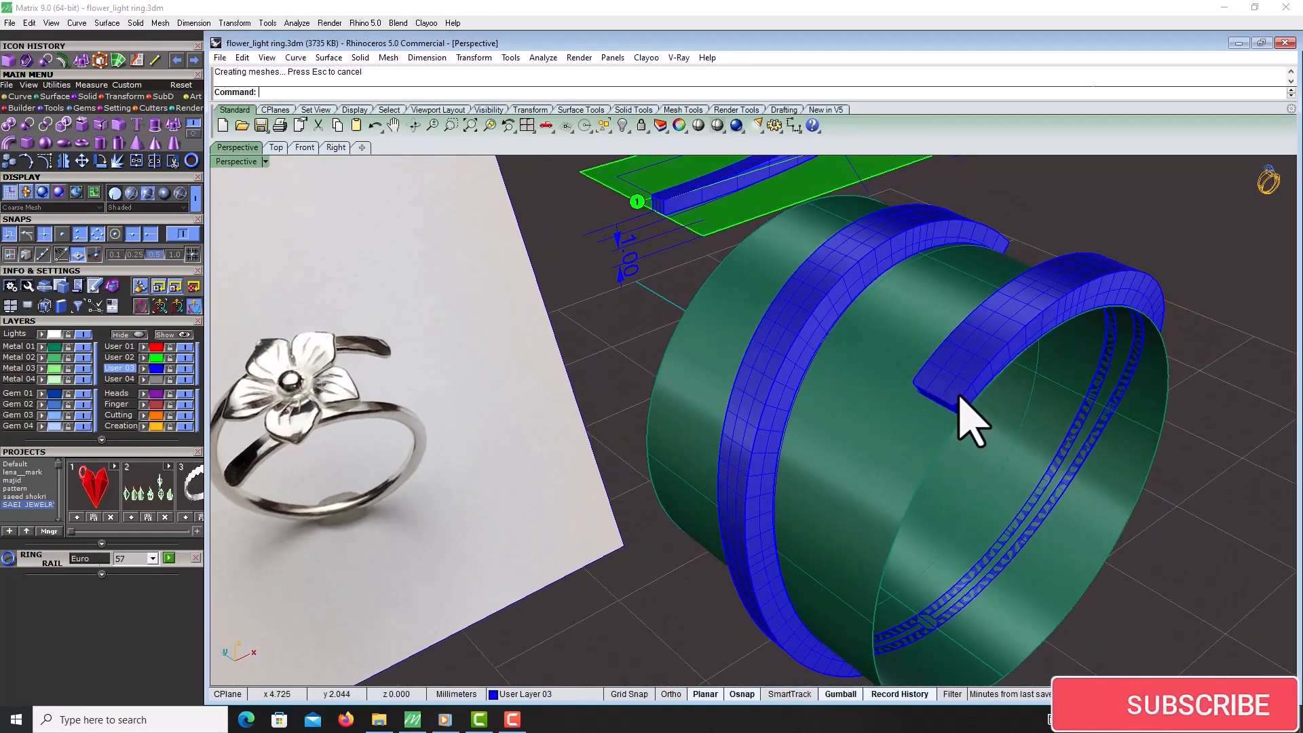
Fillet an arm end edge with a 1 mm radius, then undo it
right_click(961, 399)
click(416, 94)
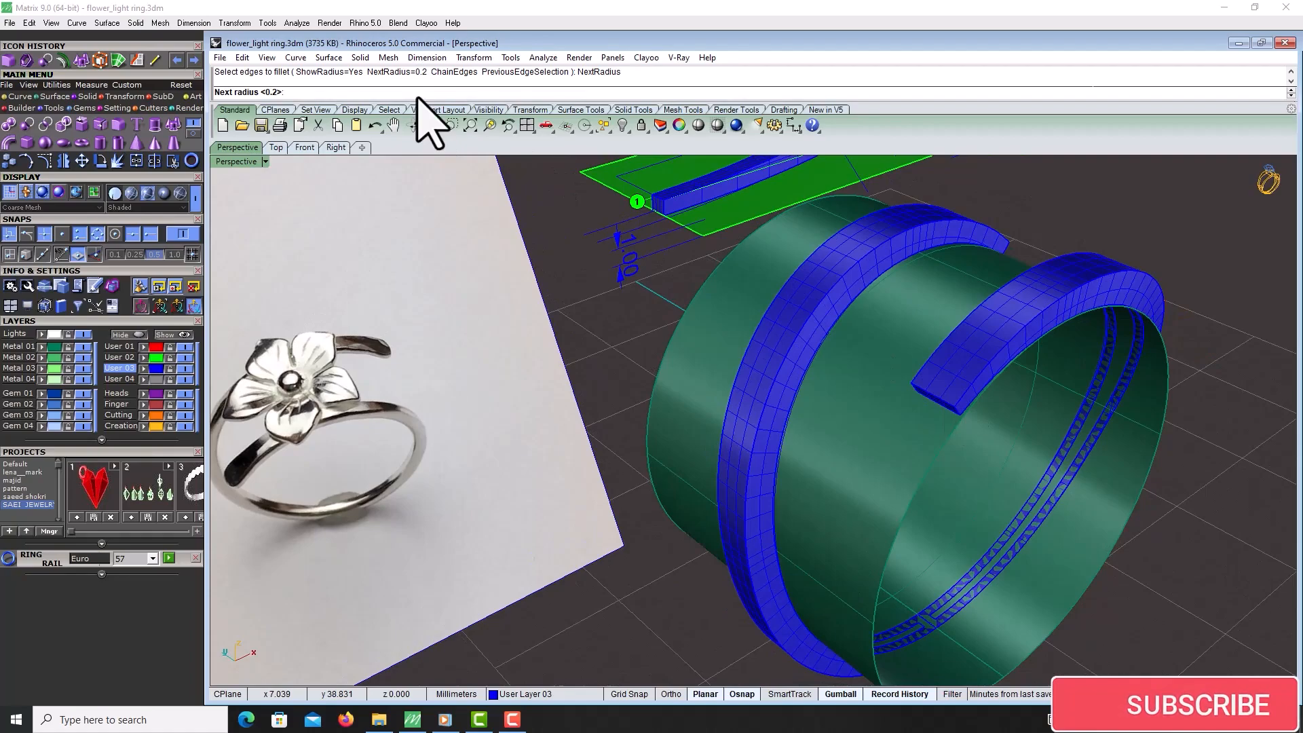
text(1)
key(Return)
scroll(955, 407, up, 5)
click(959, 410)
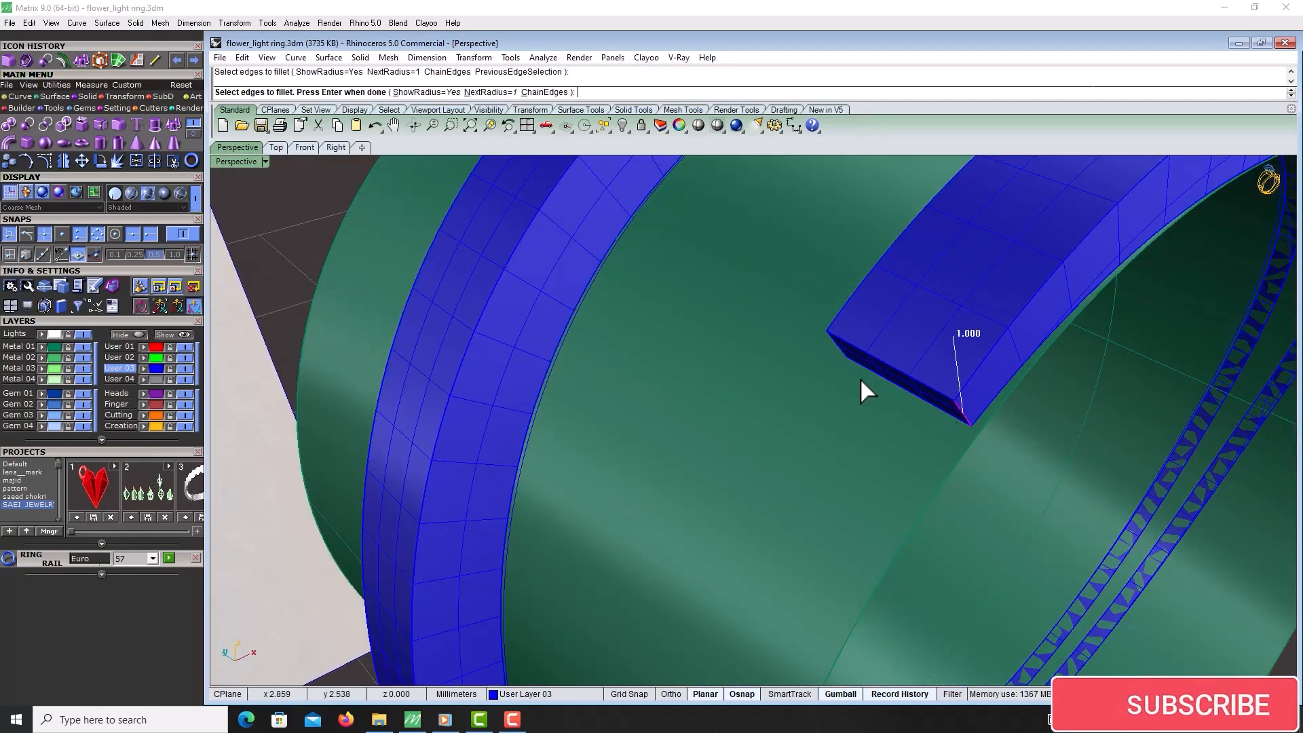
right_click(842, 354)
right_click(838, 348)
scroll(837, 348, down, 3)
right_drag(876, 387, 840, 380)
key(ctrl+z)
Fillet the edges at the arm's end with a 0.8 mm radius
right_click(840, 380)
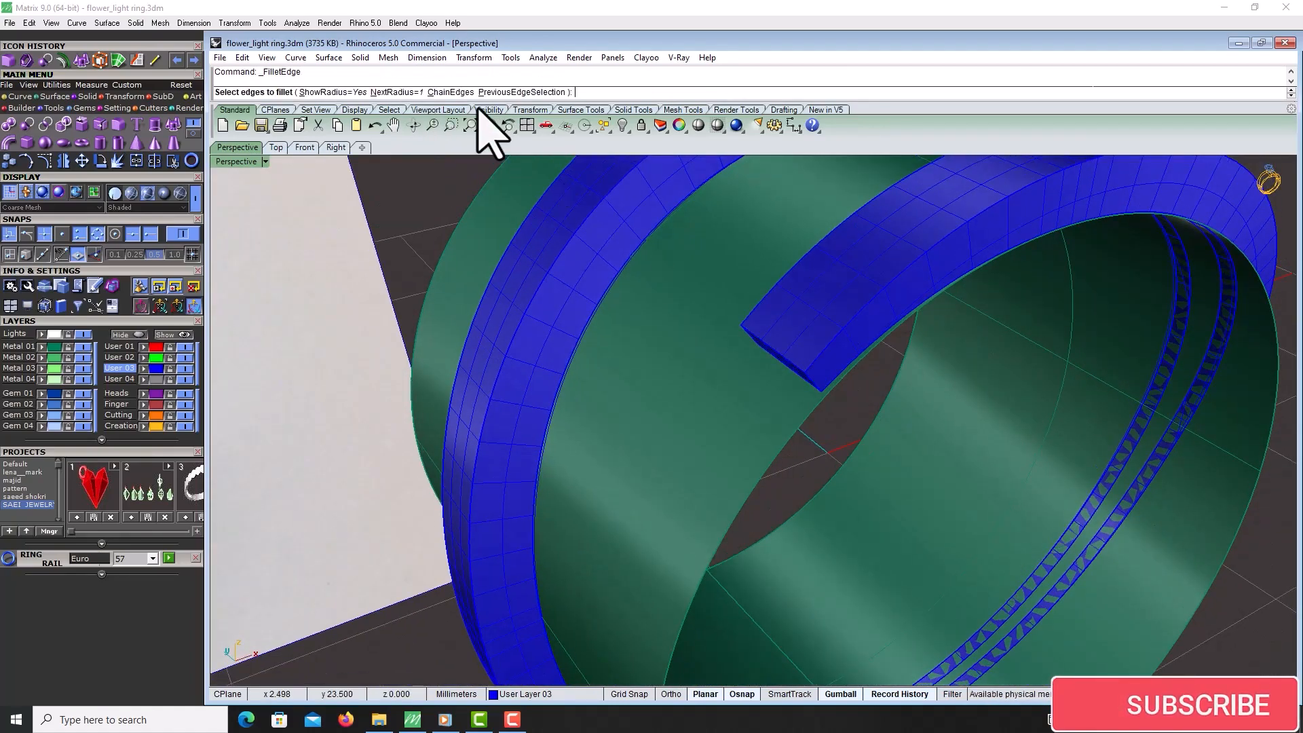
click(387, 93)
text(0.8)
key(Return)
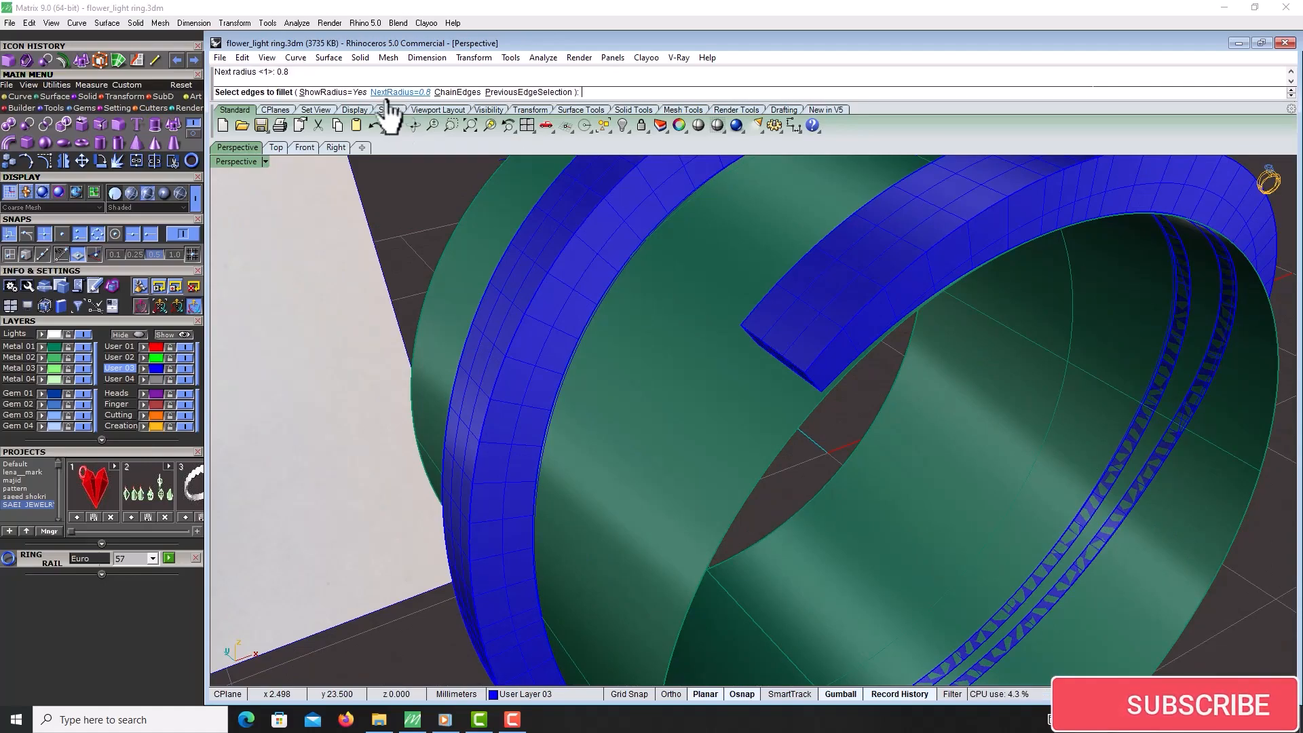
right_drag(506, 274, 619, 300)
scroll(1086, 346, up, 5)
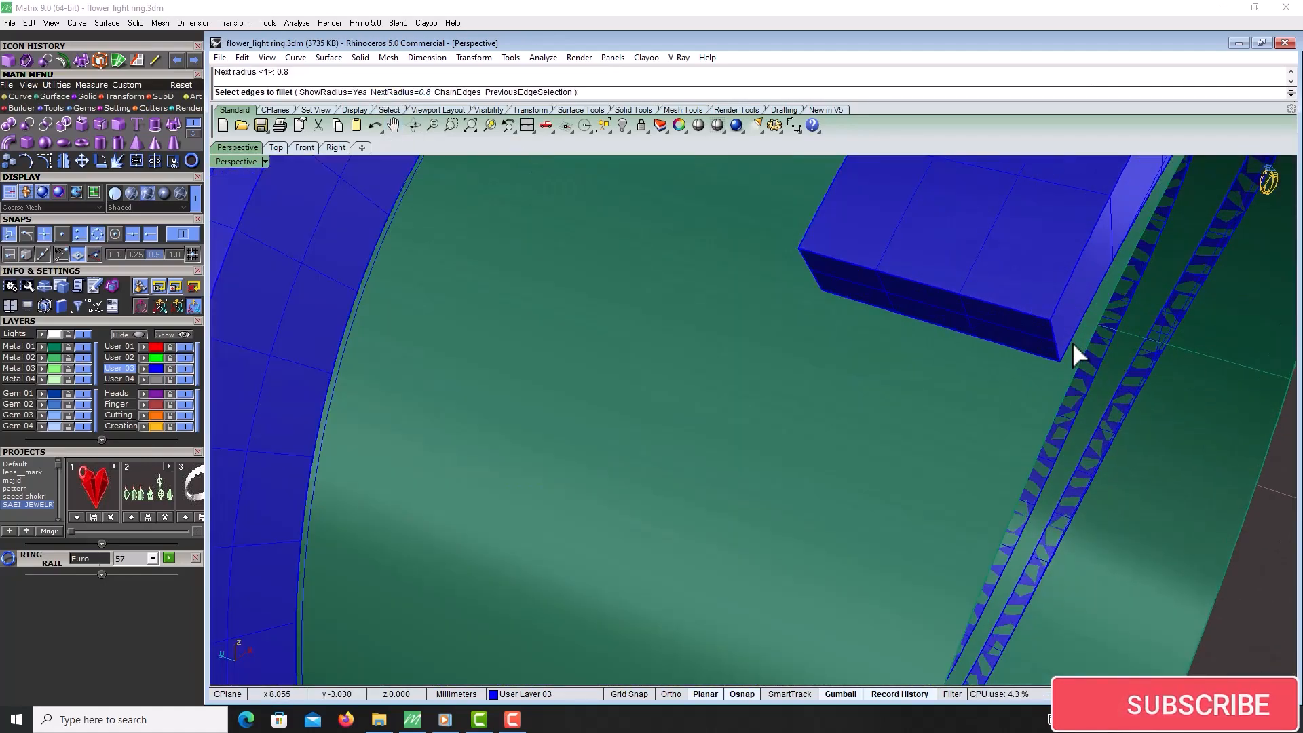
click(1054, 341)
click(816, 275)
key(Return)
key(Return)
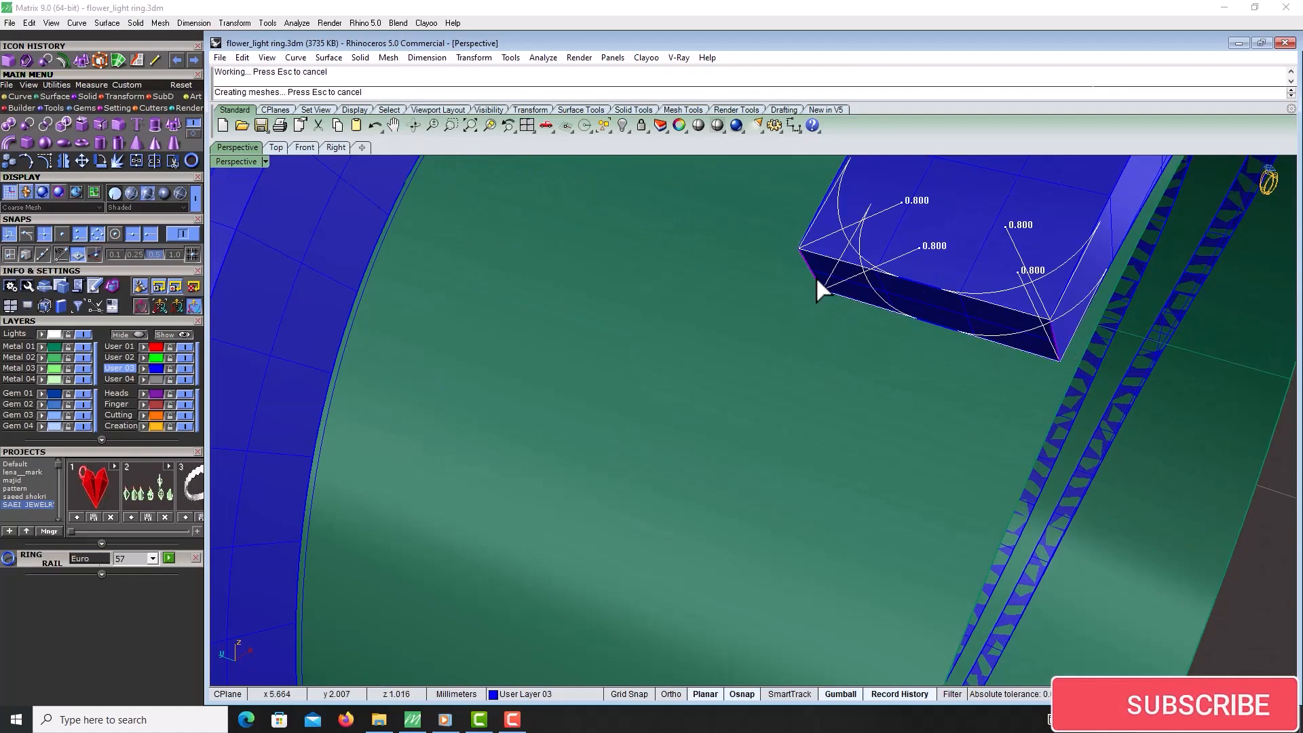
scroll(815, 275, down, 6)
right_drag(815, 278, 619, 309)
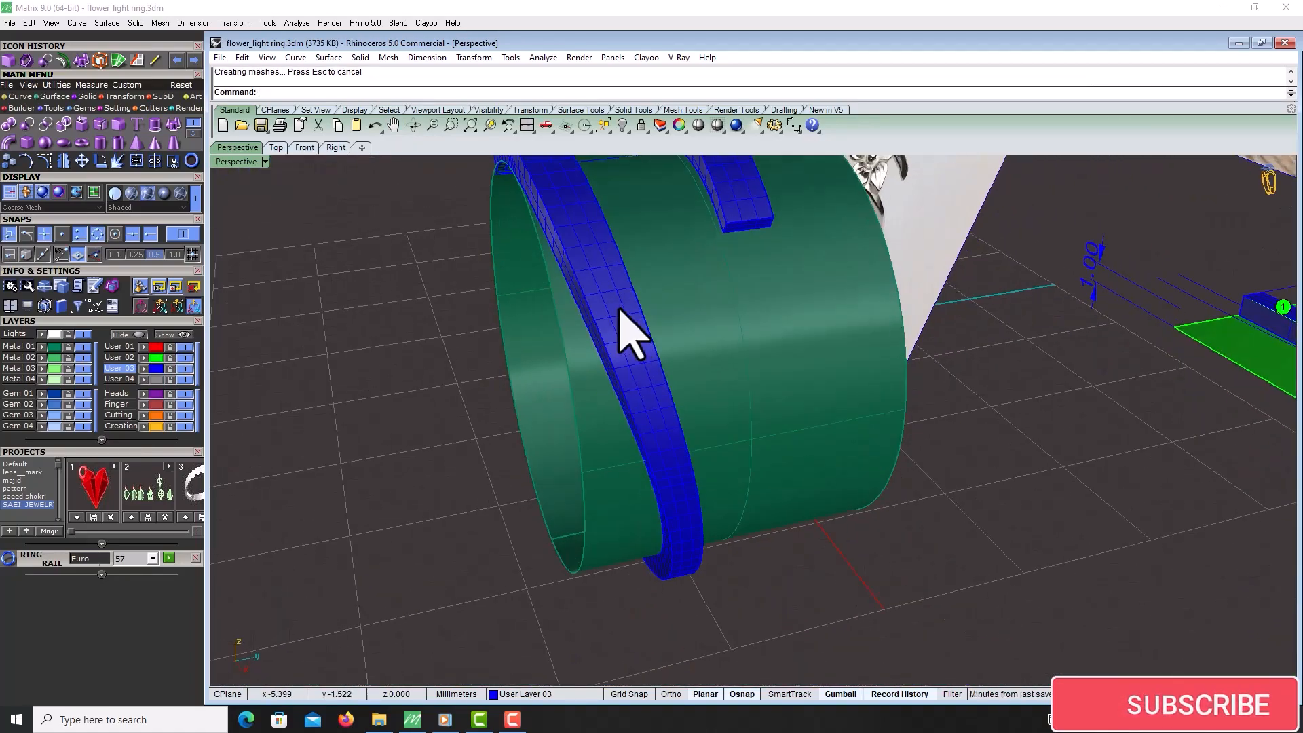
Fillet the edges at the other arm's end with the same 0.8 mm radius
scroll(698, 301, down, 5)
scroll(697, 279, up, 7)
scroll(699, 289, up, 2)
key(Return)
click(696, 271)
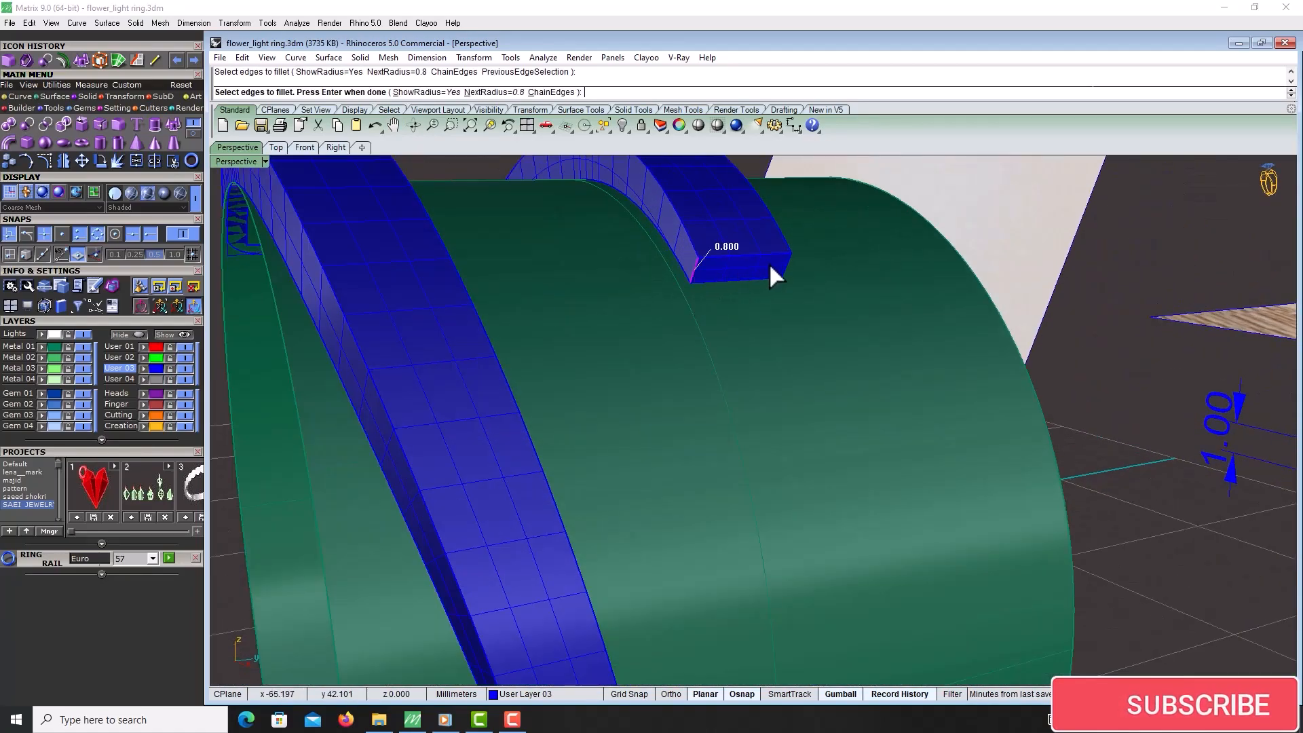
click(788, 263)
key(Return)
key(Return)
scroll(792, 282, down, 6)
right_drag(791, 282, 1031, 373)
right_drag(839, 358, 950, 299)
scroll(946, 281, up, 7)
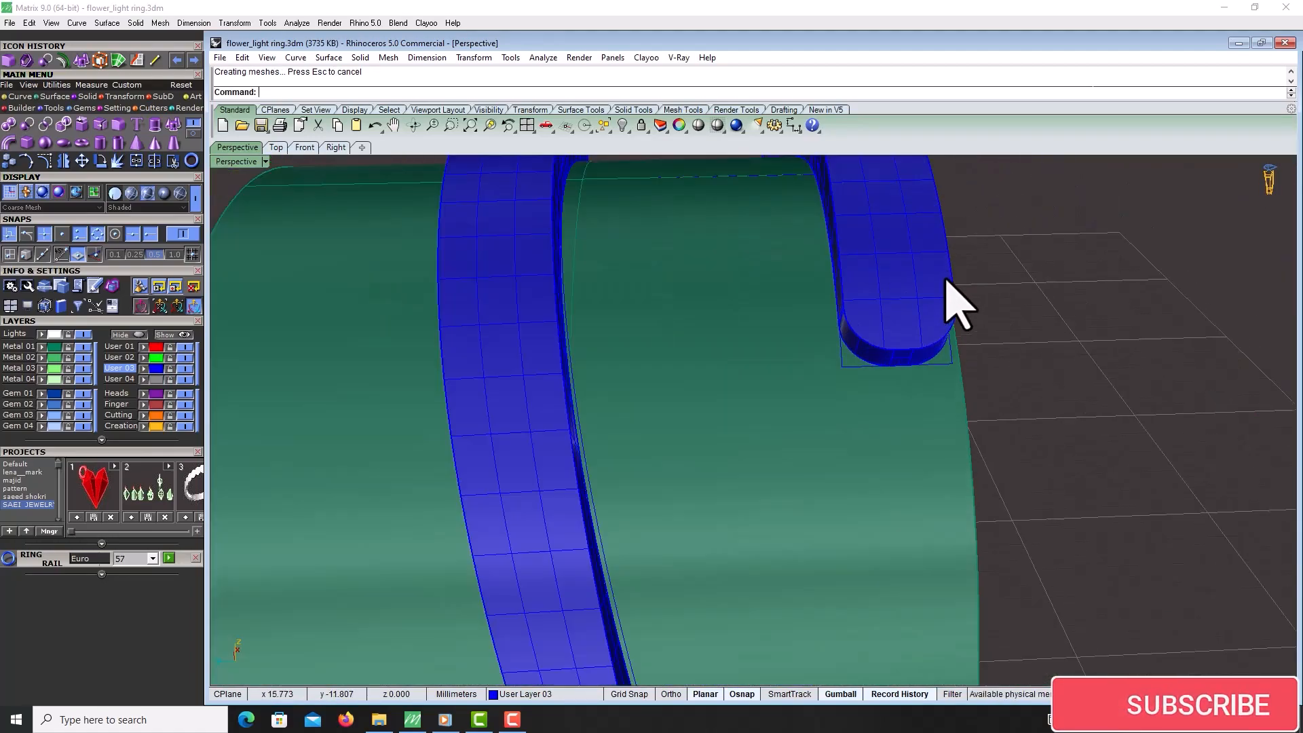
Save the ring file
scroll(836, 388, down, 7)
right_drag(836, 389, 901, 410)
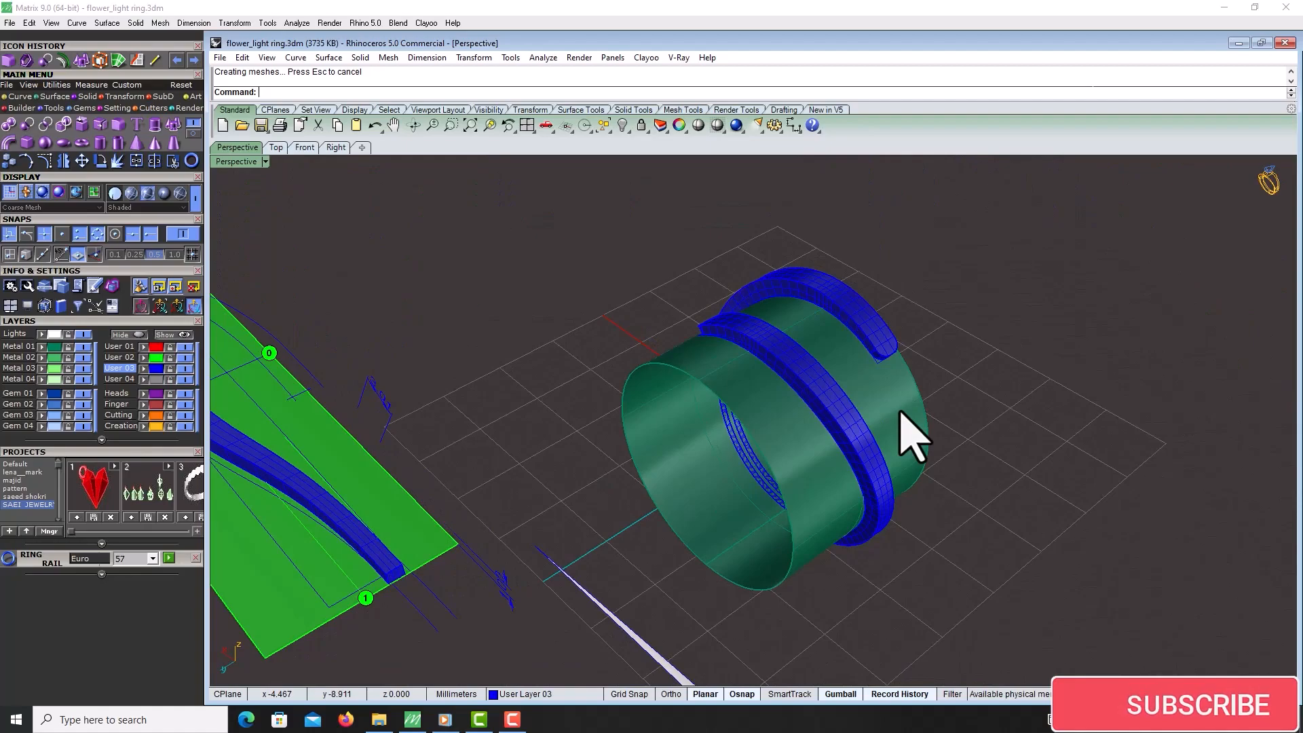
scroll(882, 421, down, 6)
right_drag(861, 451, 387, 248)
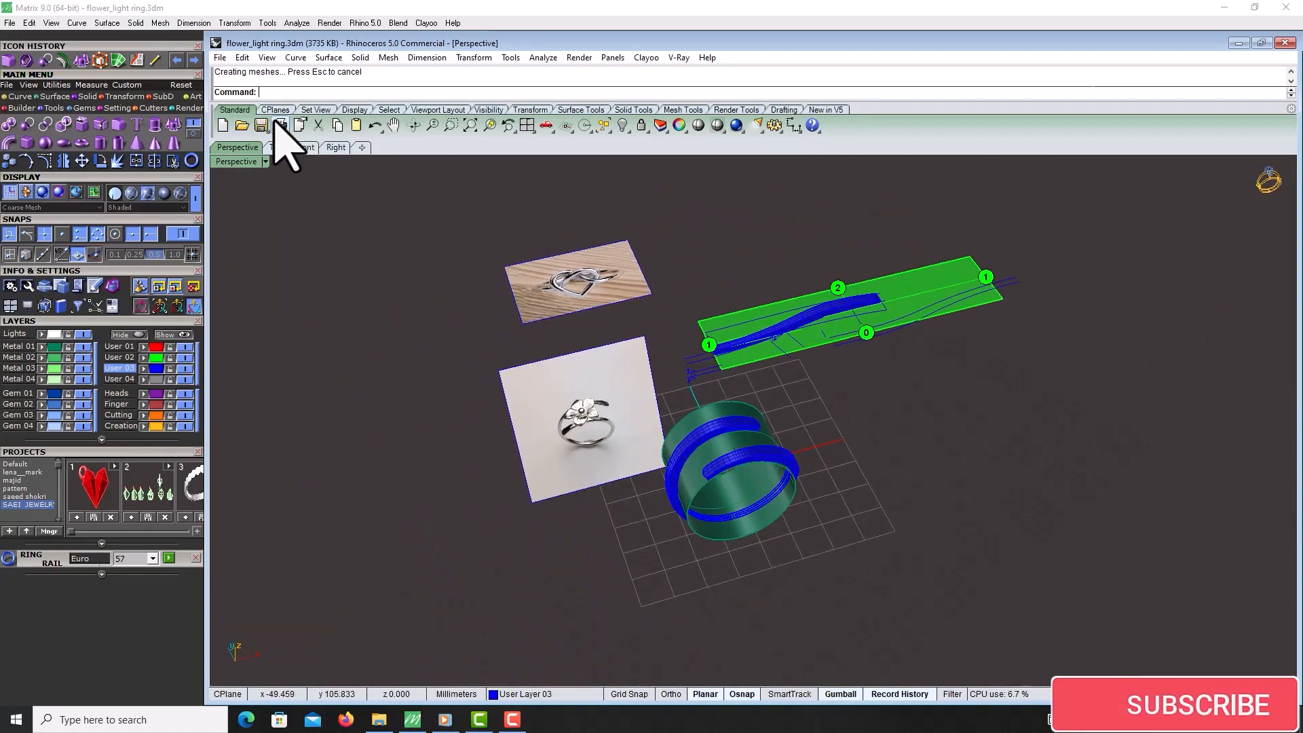
scroll(780, 428, up, 10)
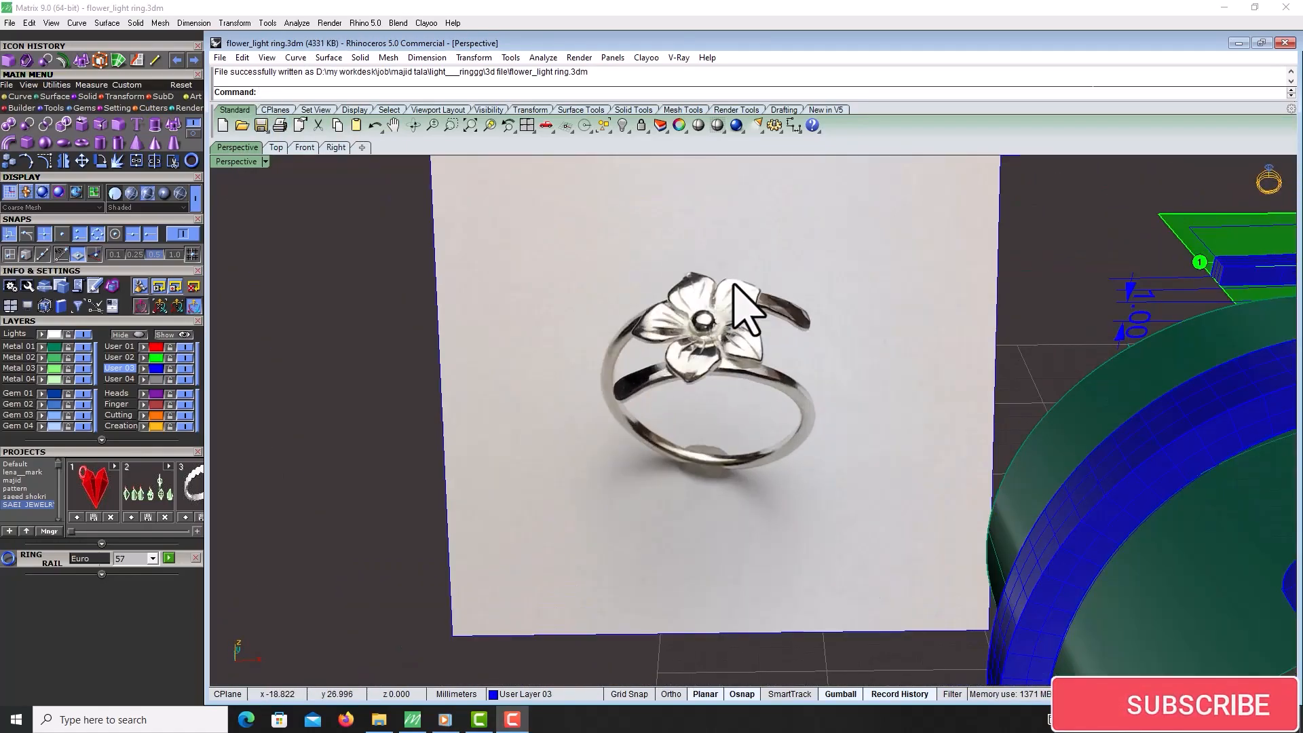
right_drag(733, 284, 656, 360)
key(ctrl+w)
scroll(652, 393, down, 5)
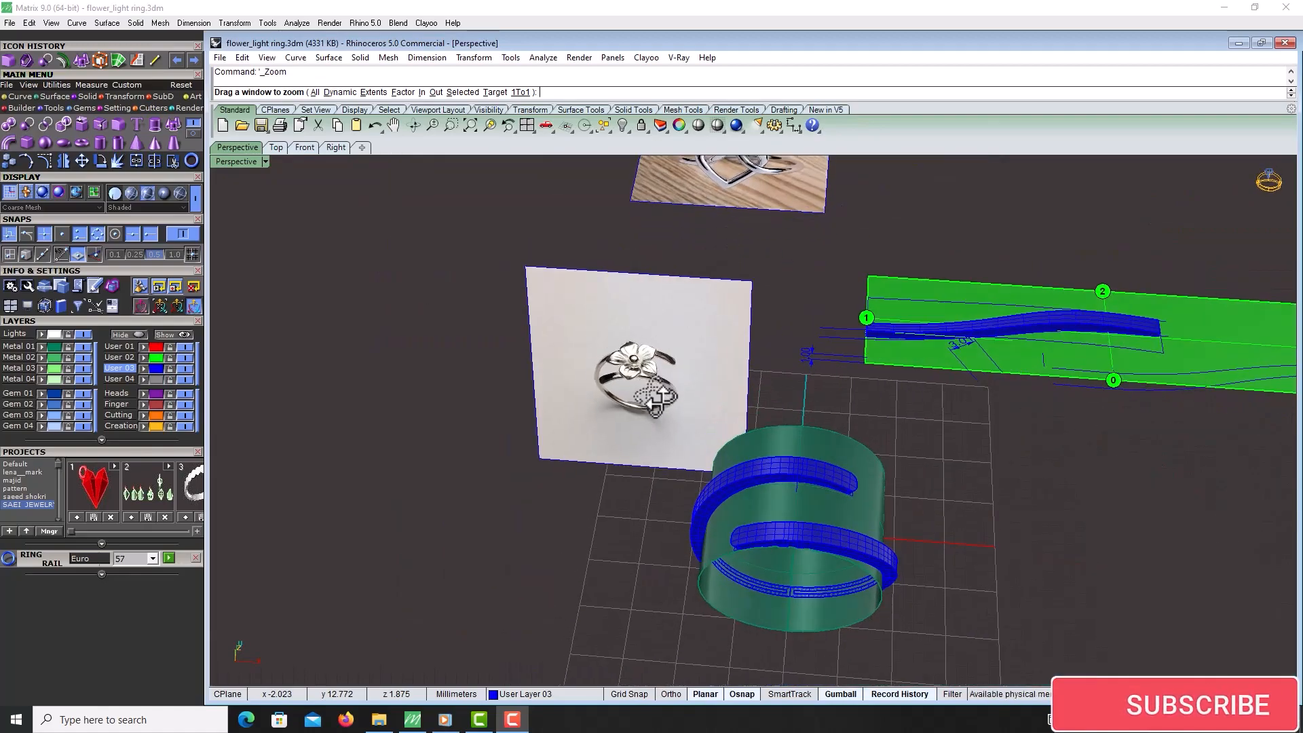
Rotate the reference photo plane about its lower corner in the Right view so it lies horizontal
scroll(678, 397, up, 7)
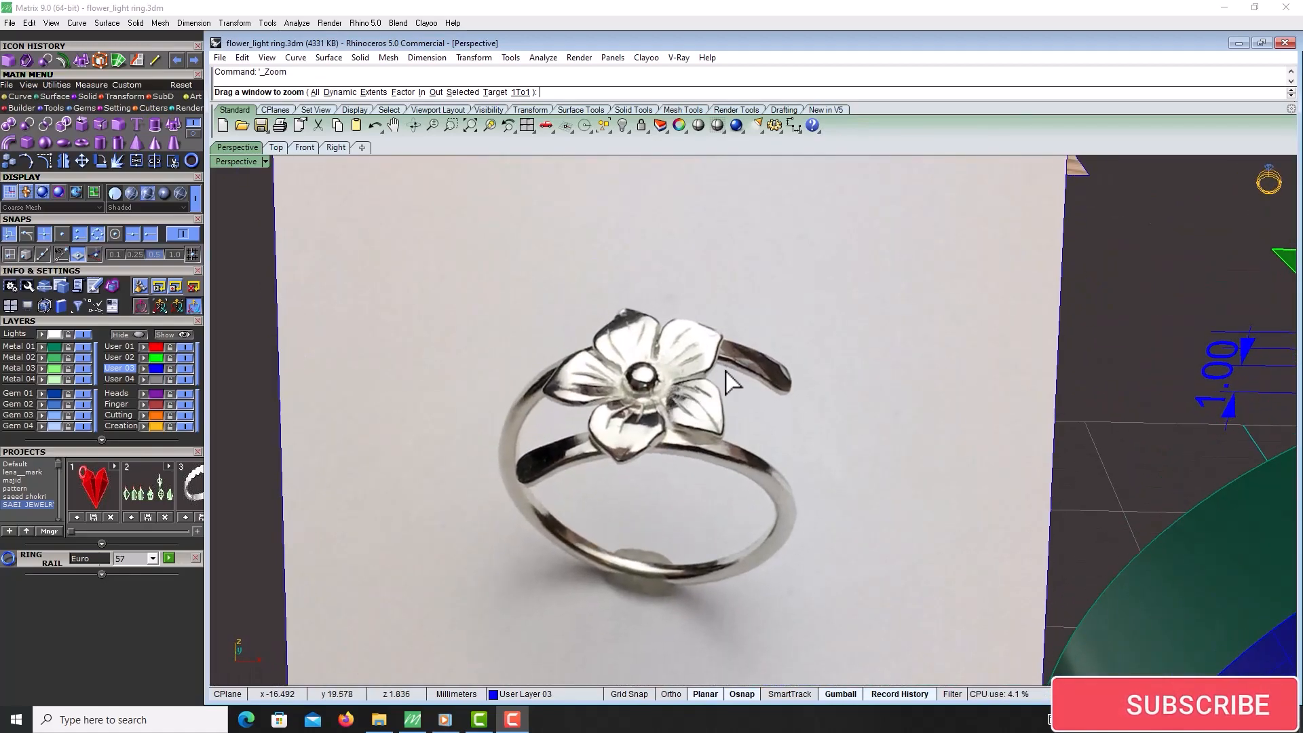
scroll(726, 382, down, 6)
drag(747, 406, 729, 371)
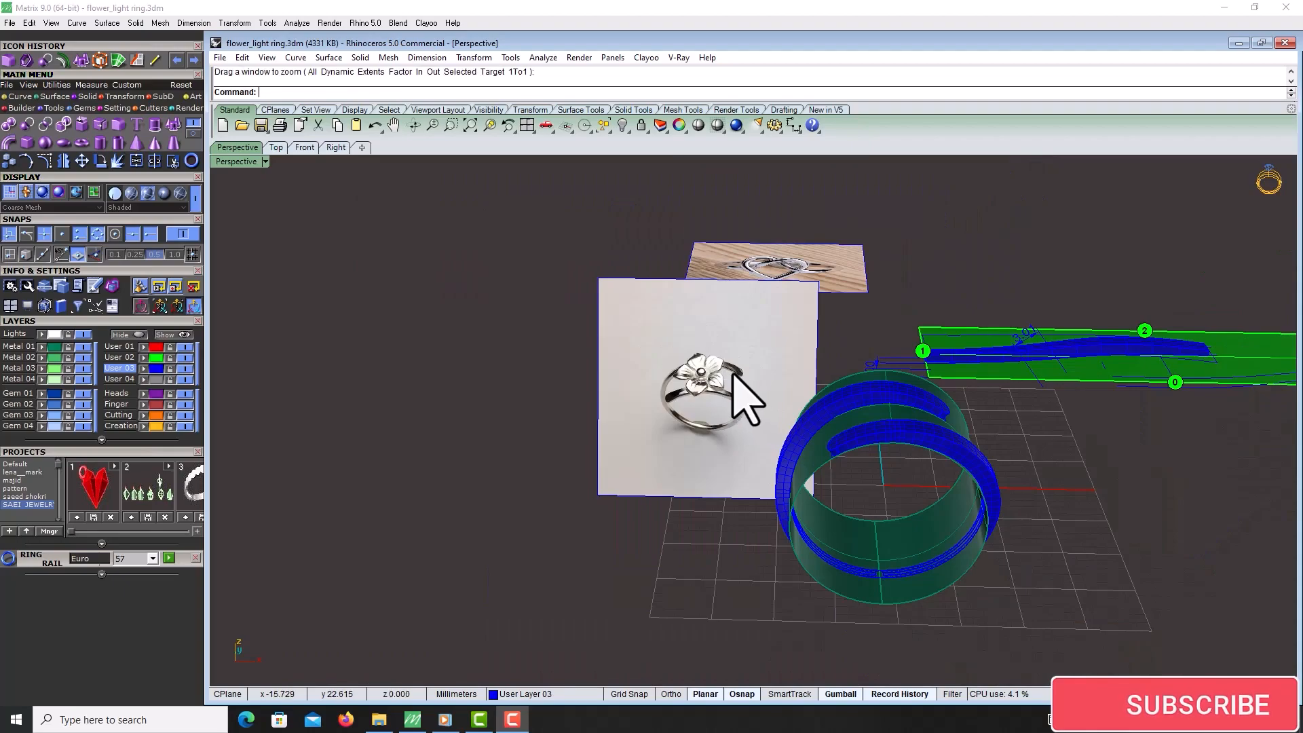
scroll(731, 373, up, 7)
scroll(748, 329, down, 7)
right_drag(862, 393, 763, 339)
scroll(770, 363, up, 5)
click(786, 334)
click(314, 147)
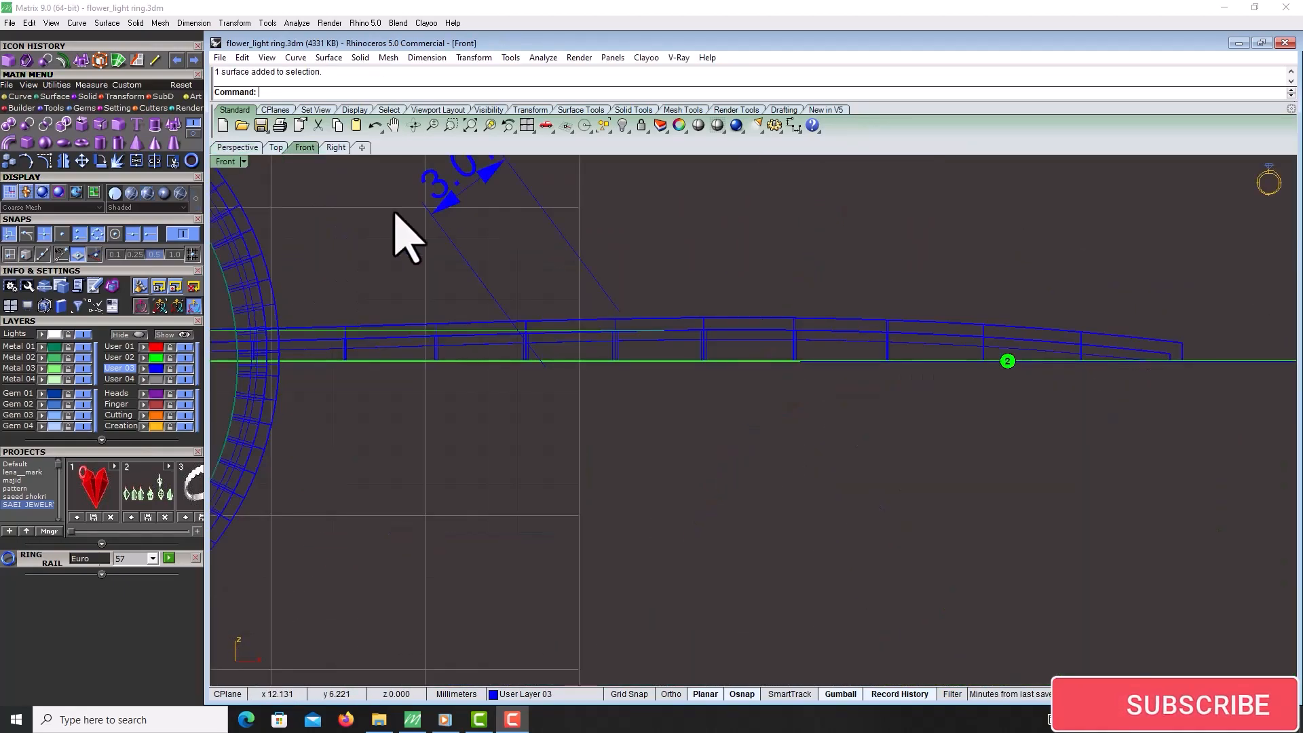
scroll(727, 393, down, 8)
scroll(458, 309, up, 2)
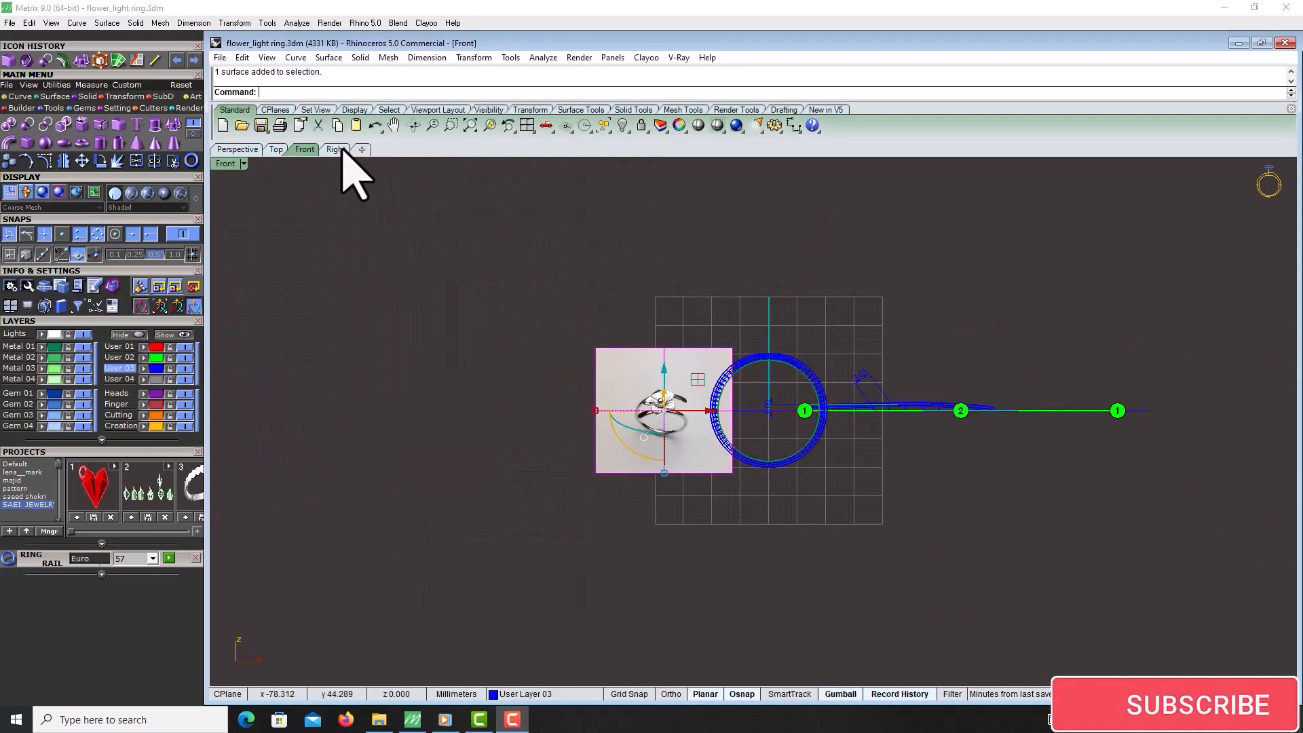
click(340, 148)
scroll(617, 335, down, 4)
scroll(490, 346, up, 3)
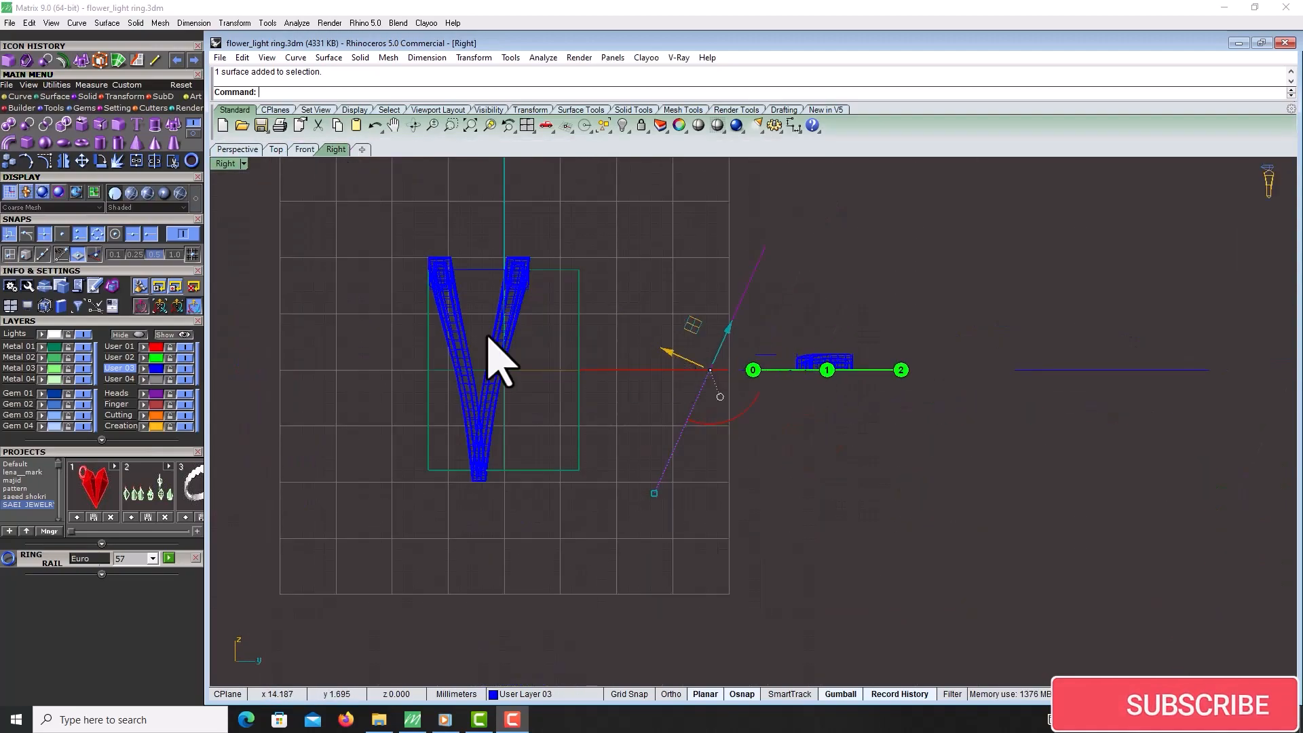
click(112, 163)
click(654, 494)
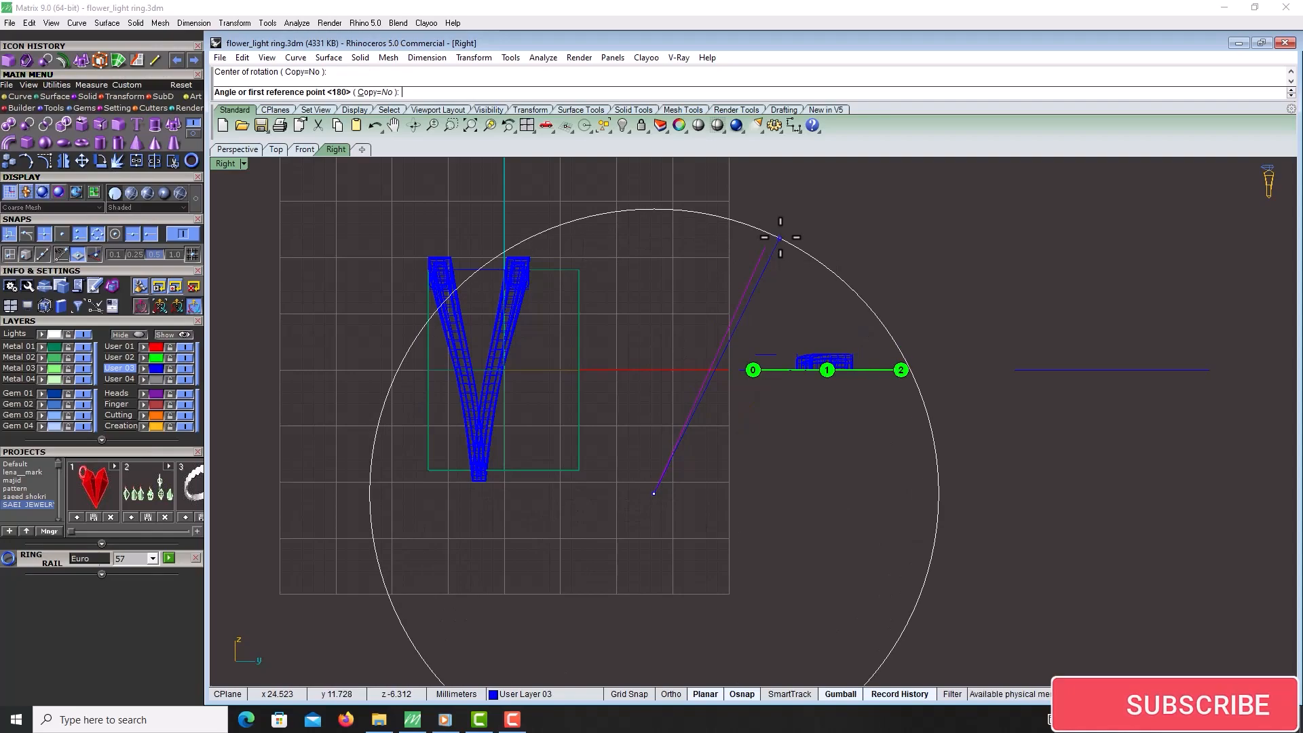
click(780, 238)
click(887, 495)
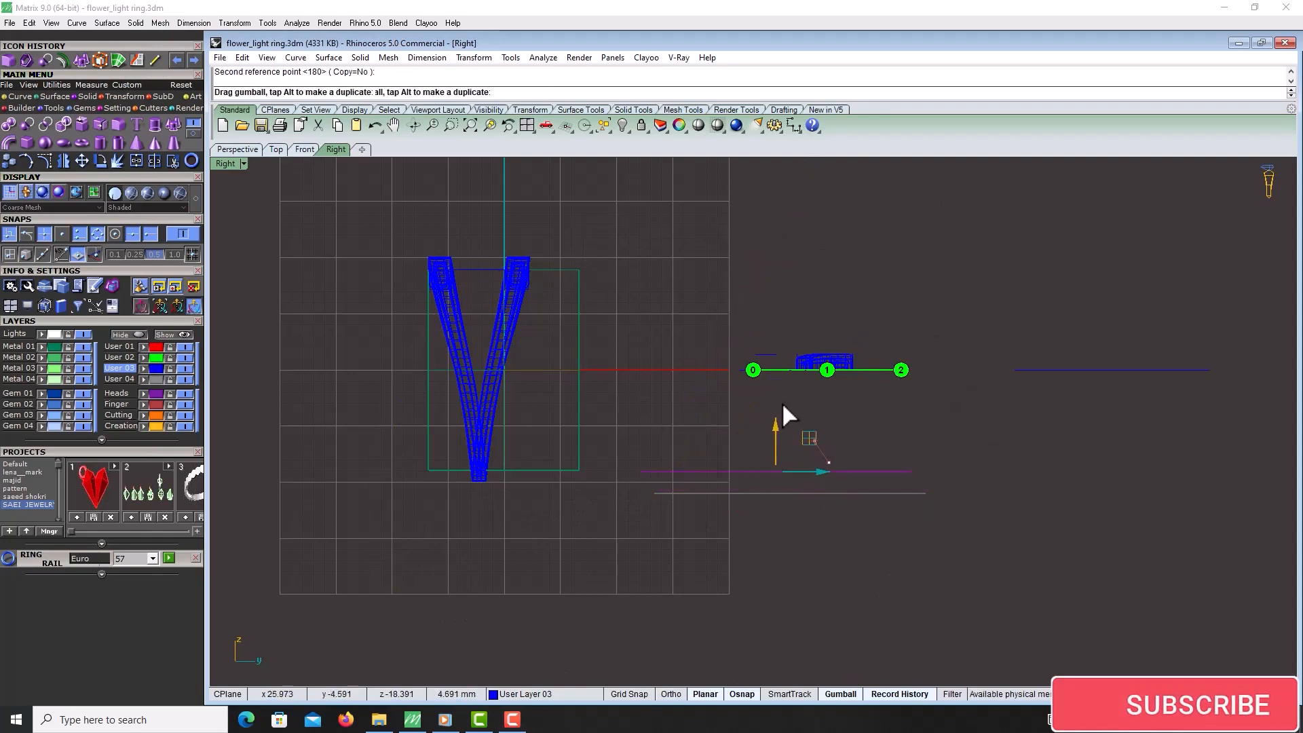
Trace the outline of one flower petal on the reference photo with an interpolated curve in the Top view
drag(726, 337, 722, 336)
click(273, 150)
scroll(641, 411, down, 9)
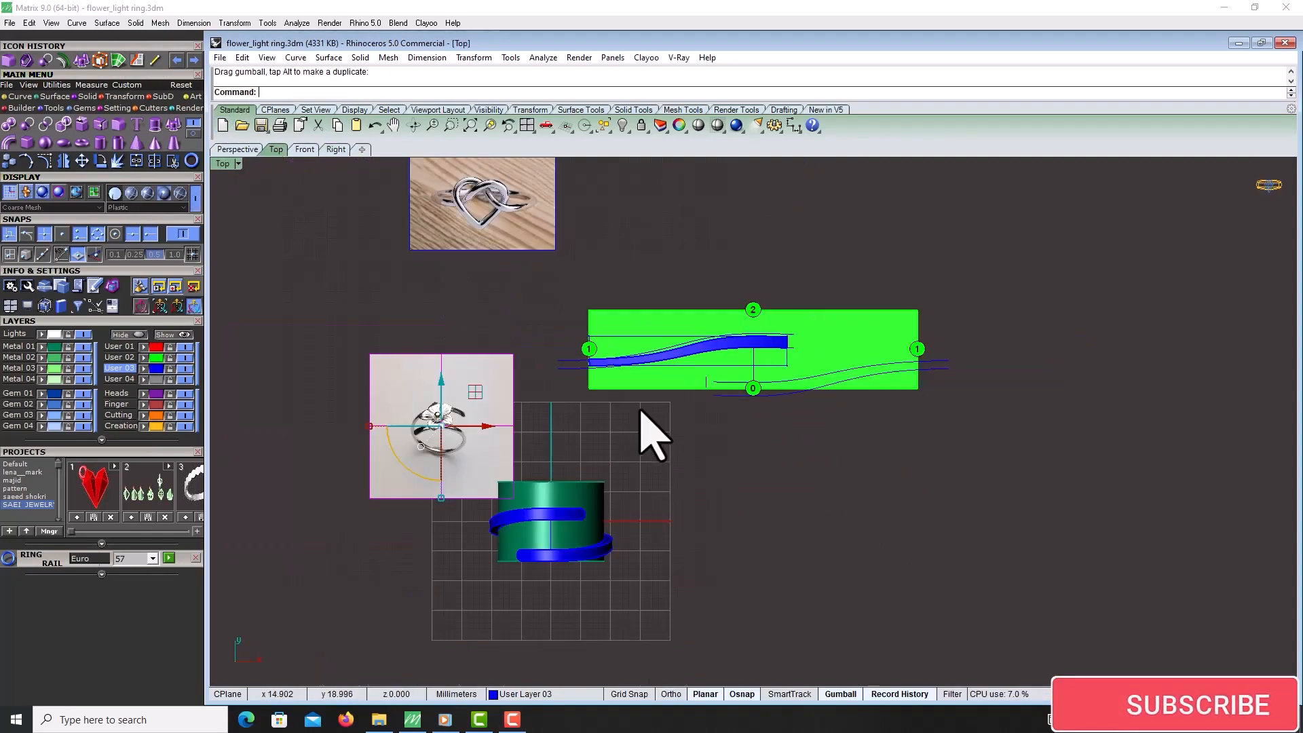
scroll(492, 406, up, 14)
right_drag(503, 379, 606, 360)
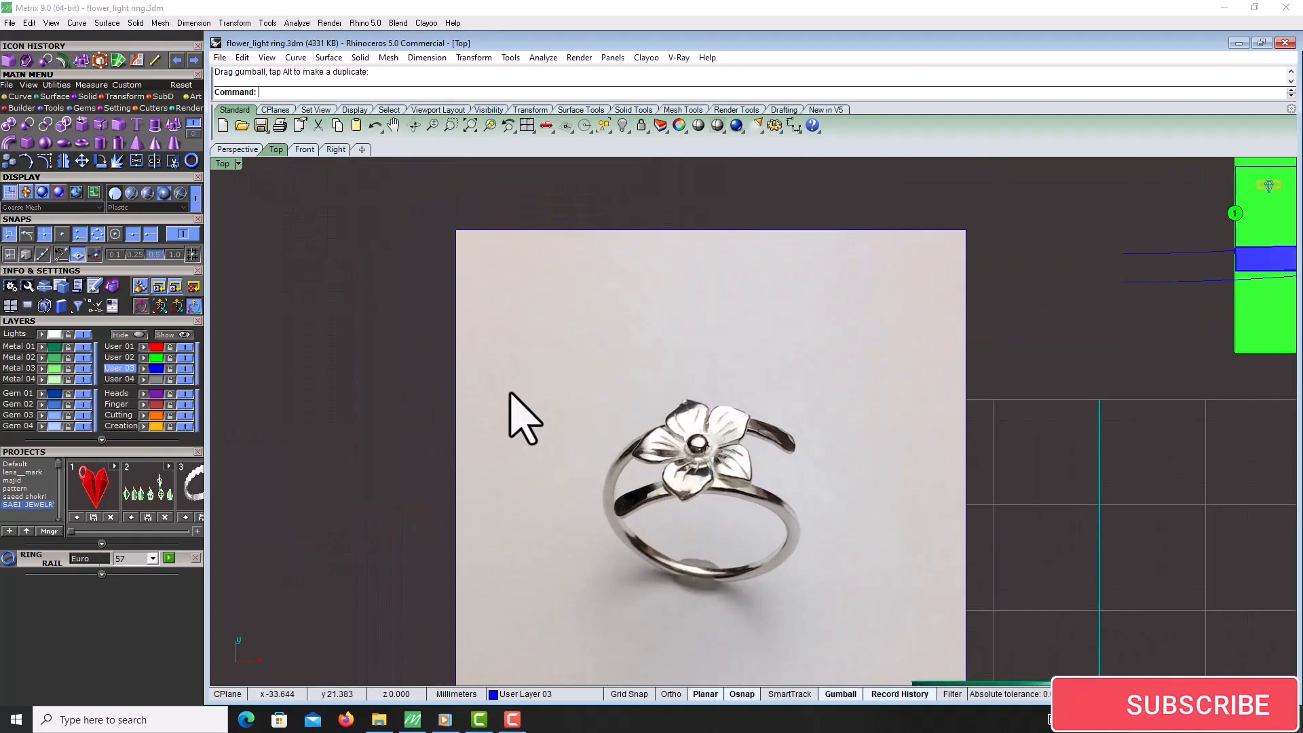
scroll(667, 475, up, 5)
click(17, 98)
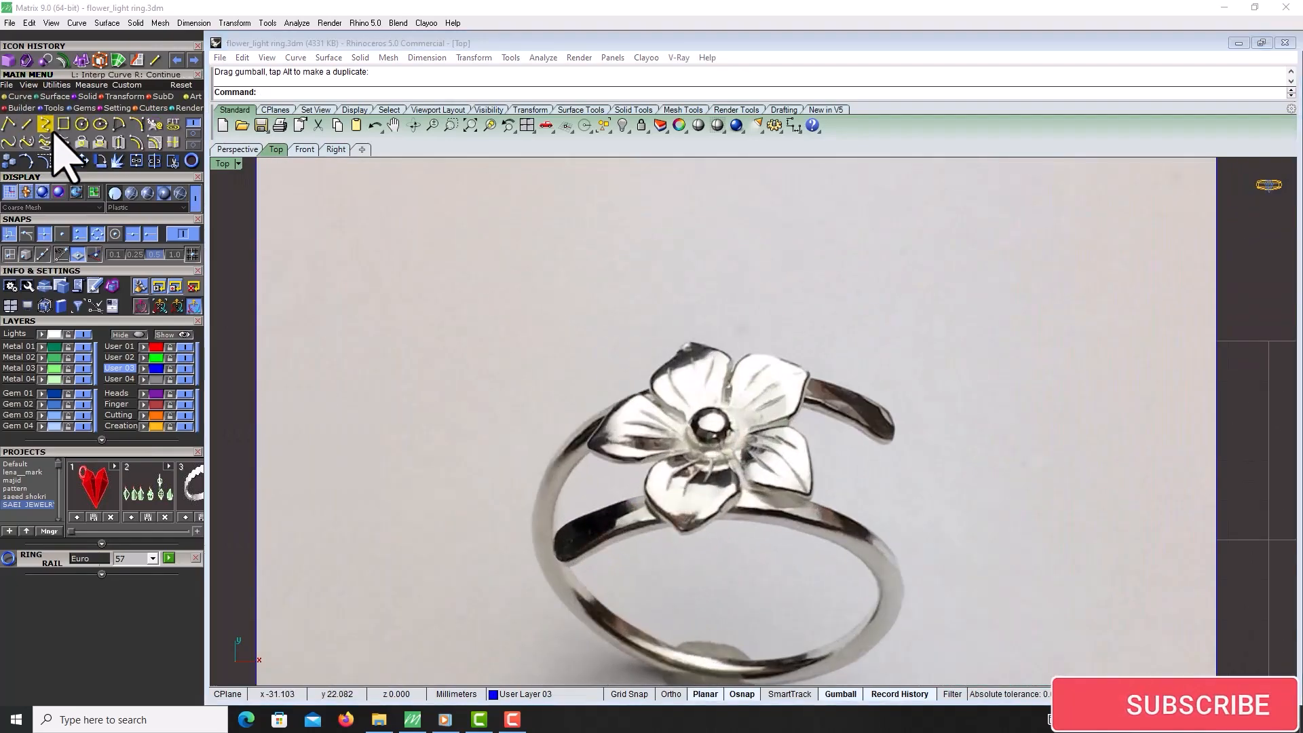
click(62, 141)
scroll(727, 498, up, 3)
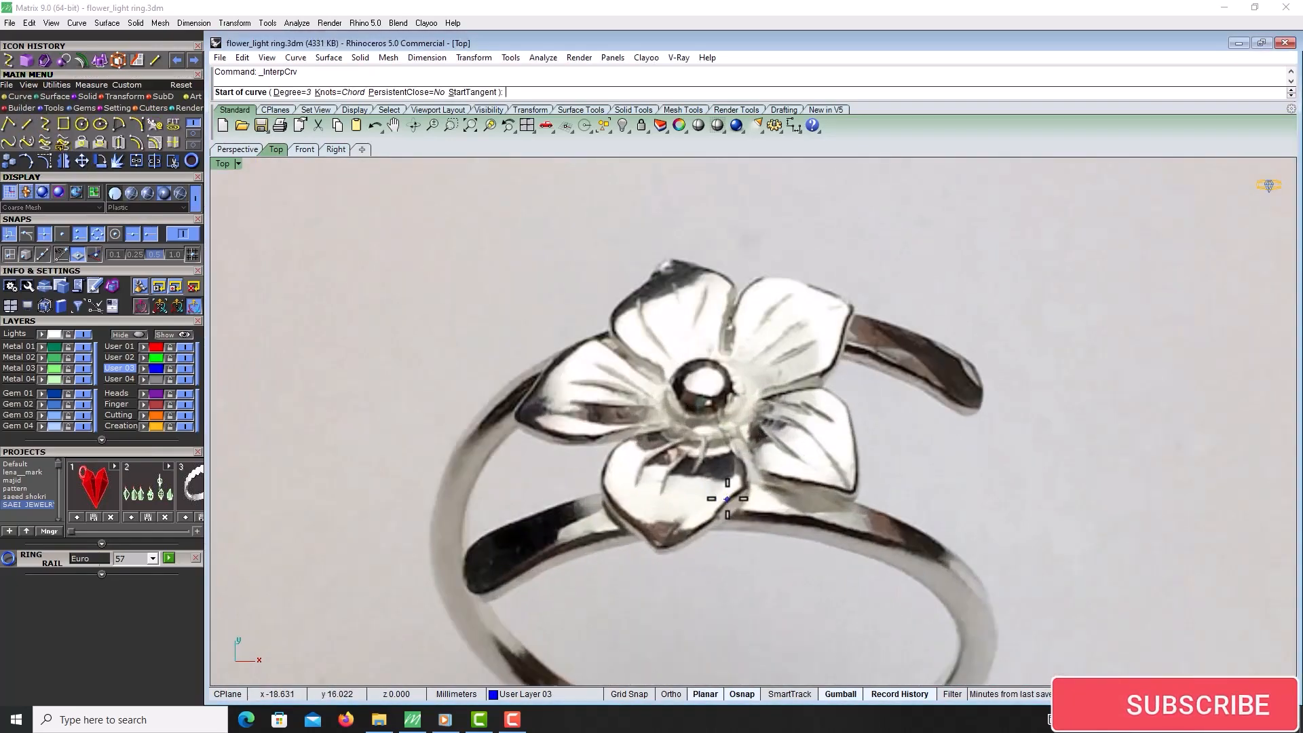
click(741, 445)
click(747, 479)
click(724, 512)
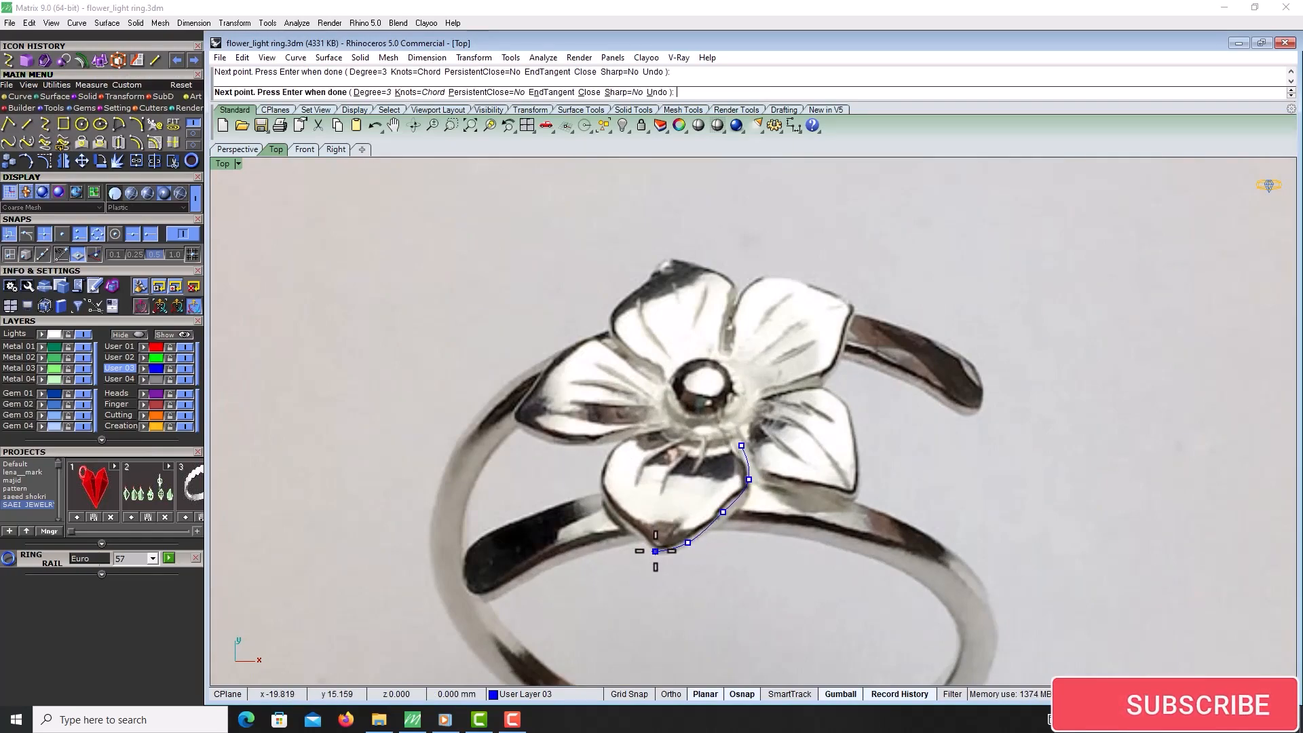
right_click(656, 551)
right_click(656, 551)
click(656, 551)
click(640, 535)
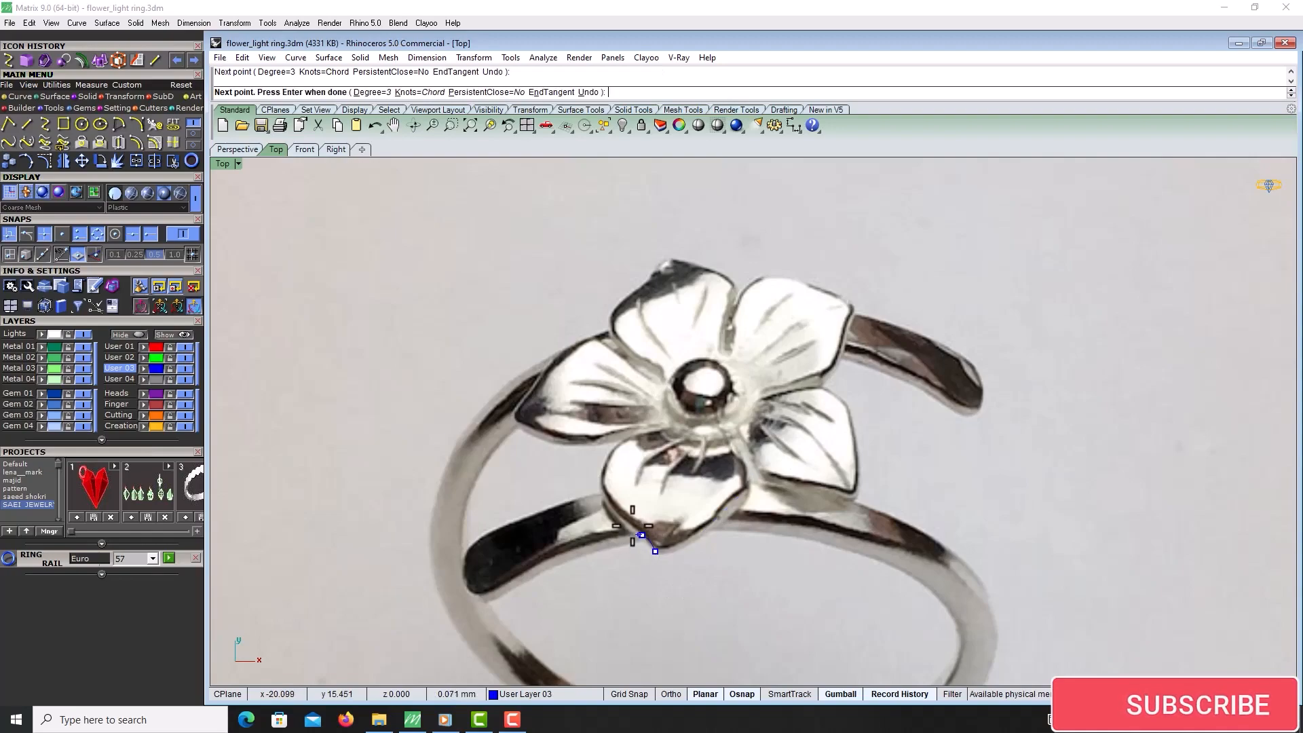
click(618, 517)
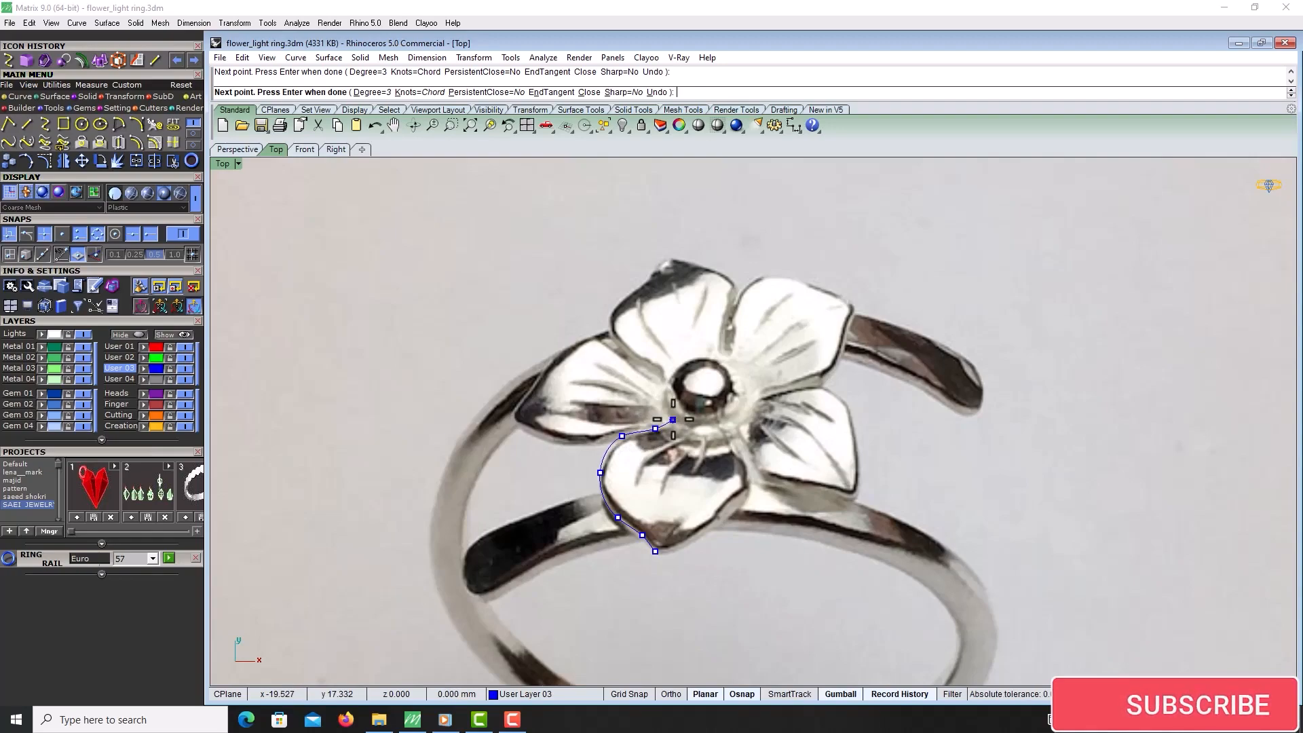
key(Escape)
Move the traced petal curve off the photo to the empty area on its left
click(674, 574)
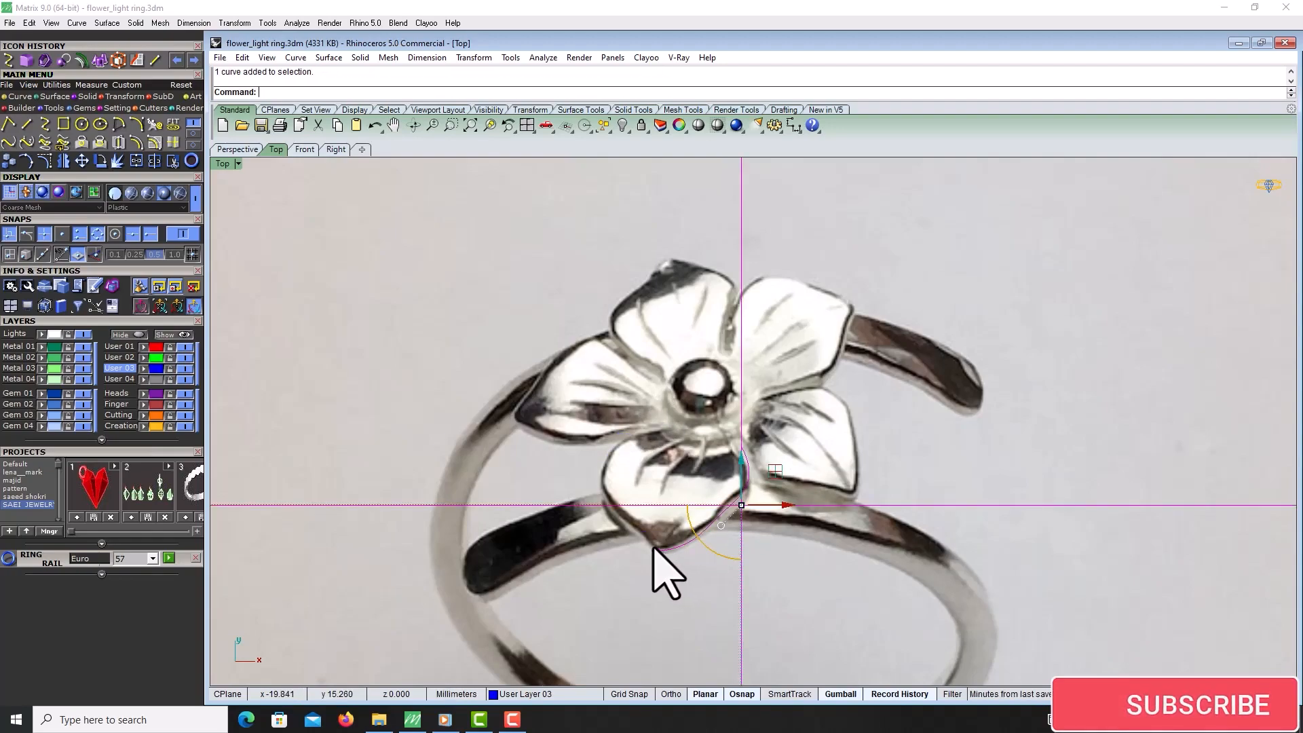
ctrl+click(849, 466)
scroll(872, 500, down, 3)
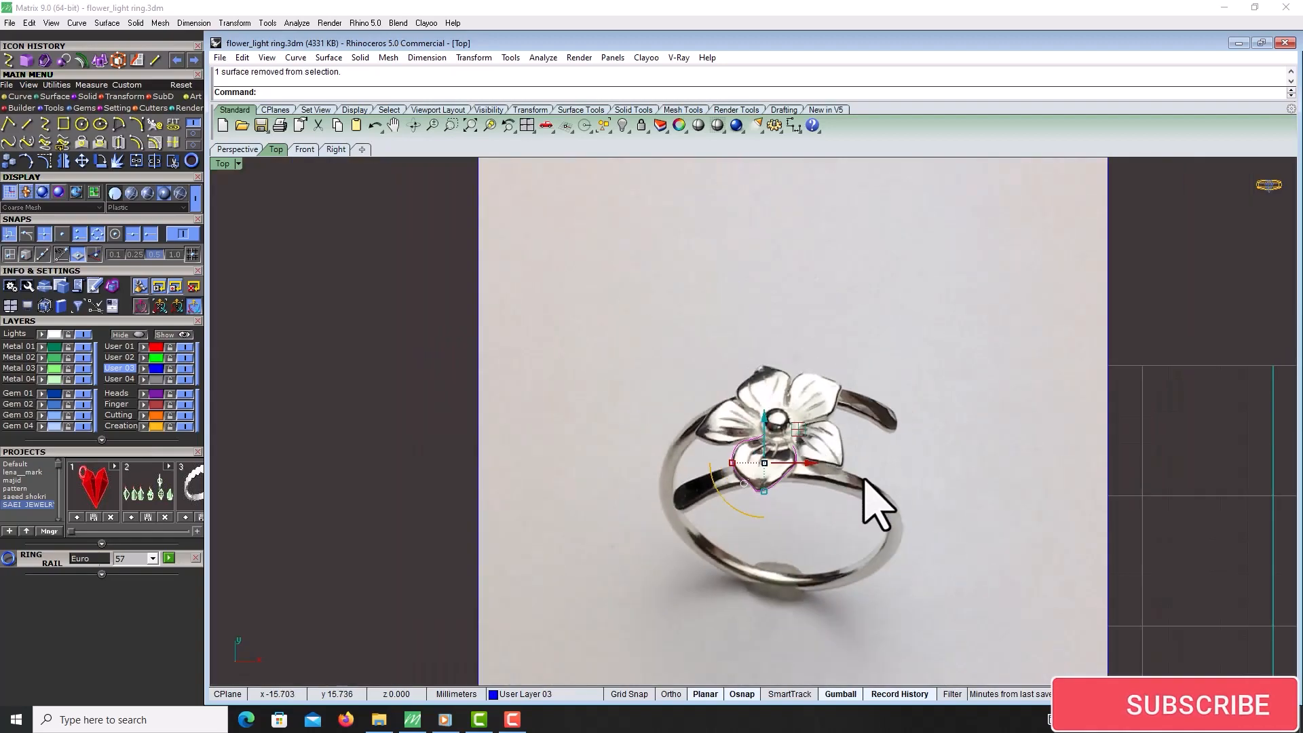
scroll(750, 455, up, 3)
scroll(751, 395, down, 3)
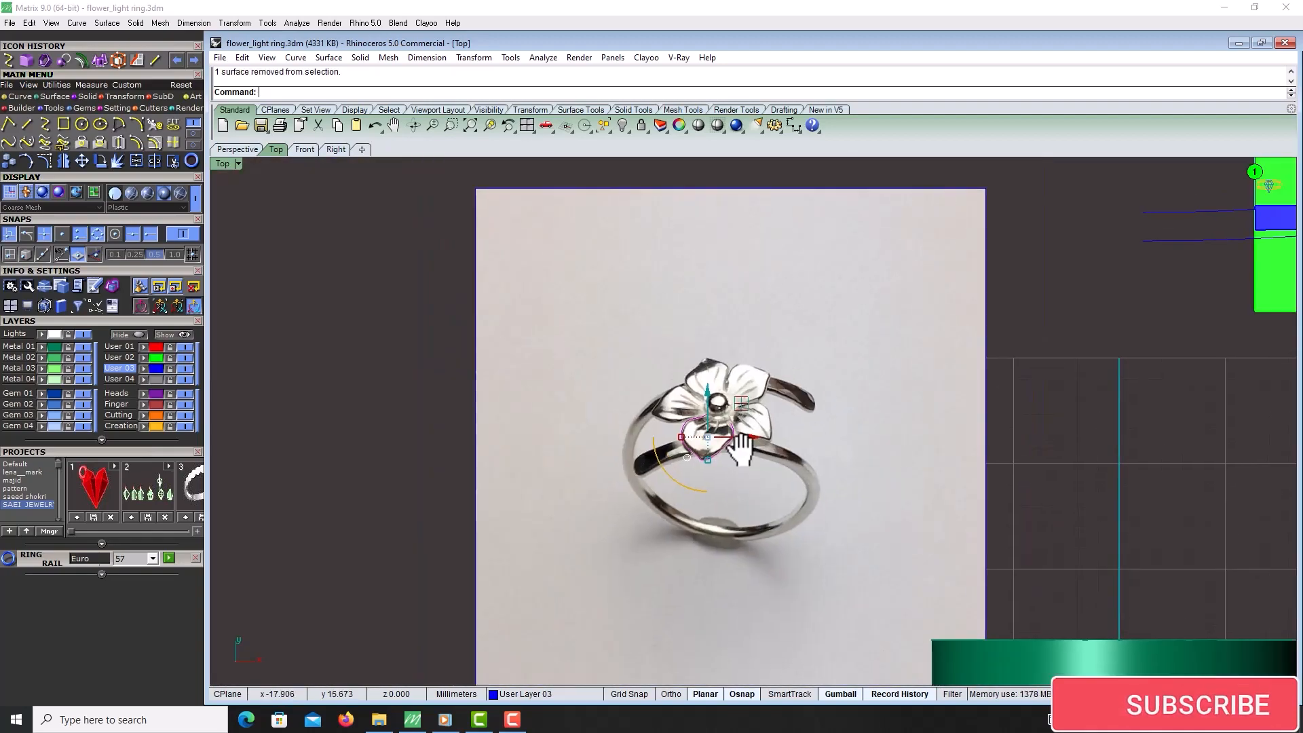
scroll(707, 440, up, 3)
scroll(719, 441, down, 3)
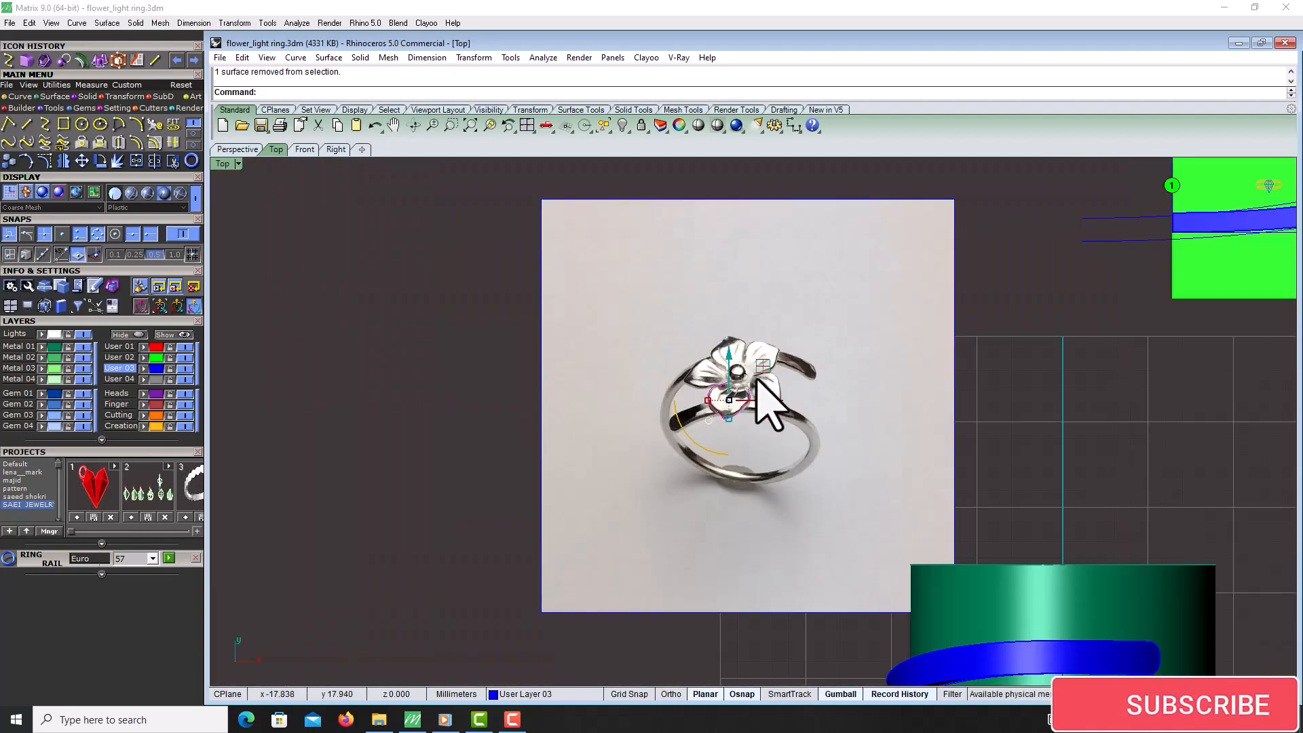
drag(775, 403, 510, 436)
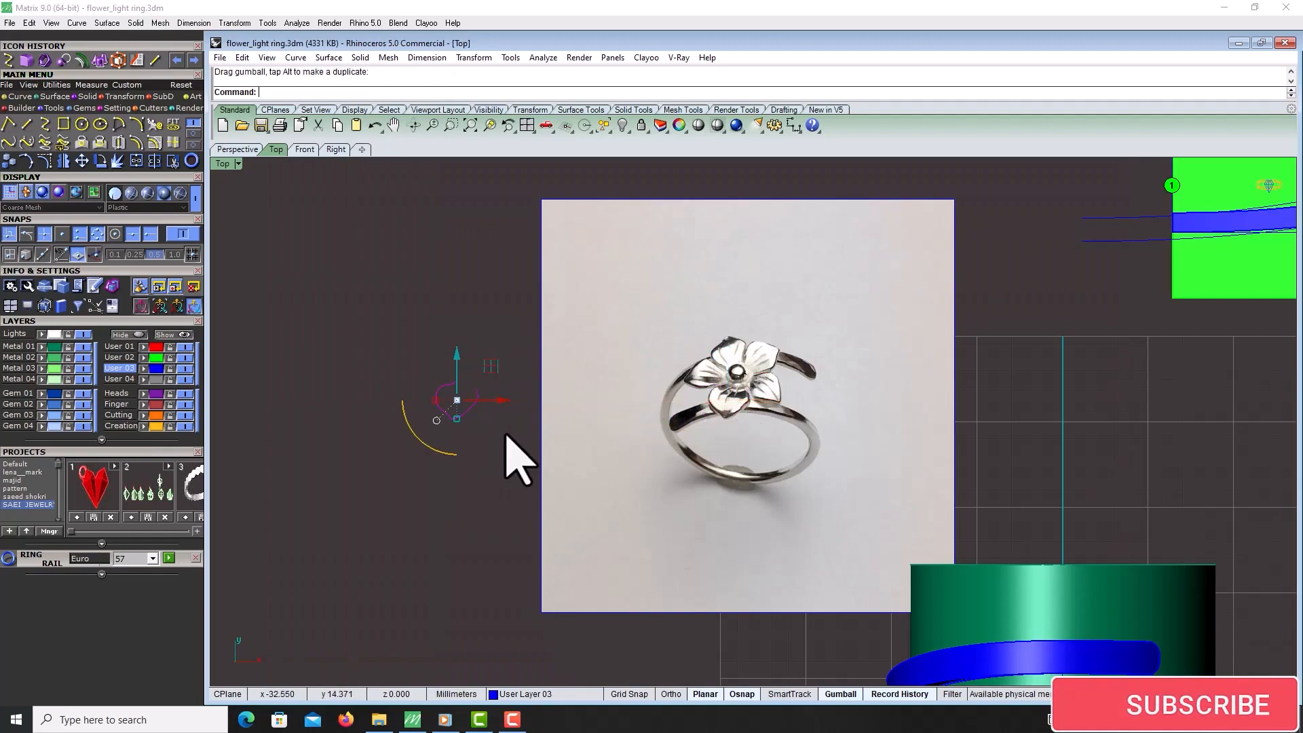
scroll(677, 379, up, 2)
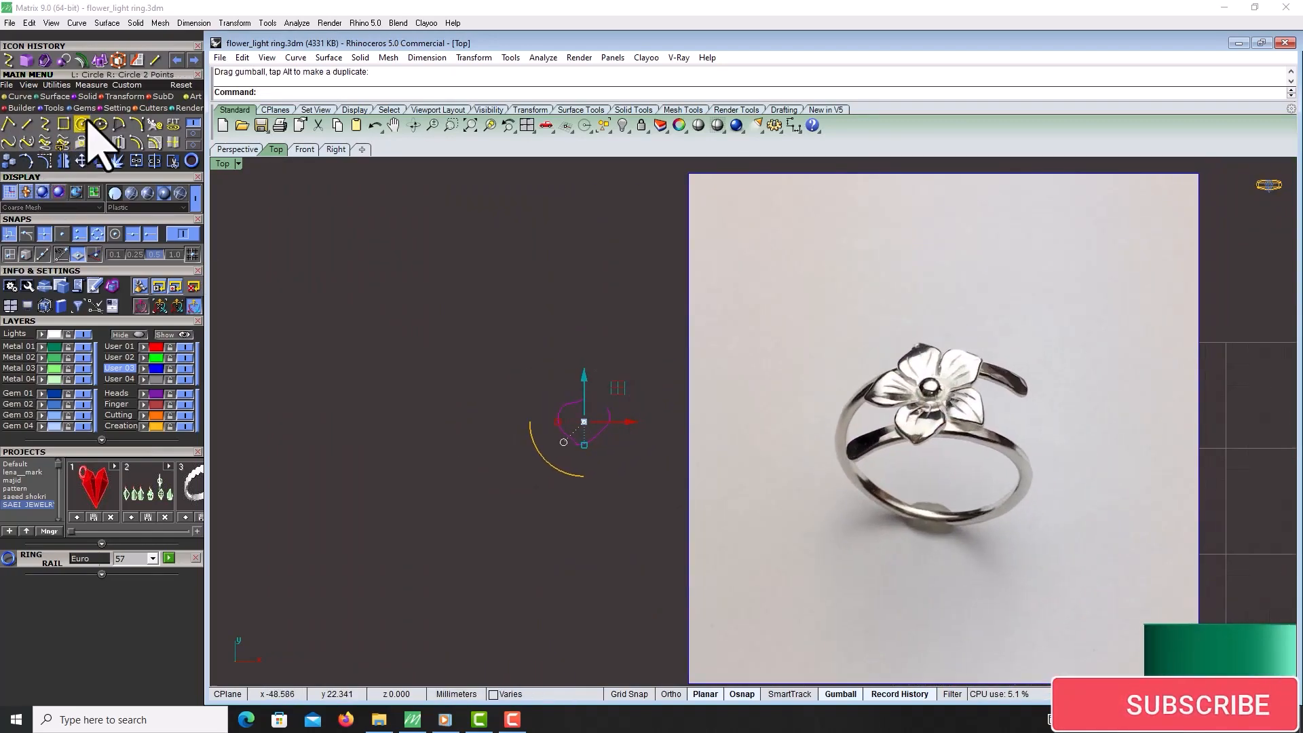
Polar array the petal curve around the flower centre into 5 items over 360 degrees
click(124, 96)
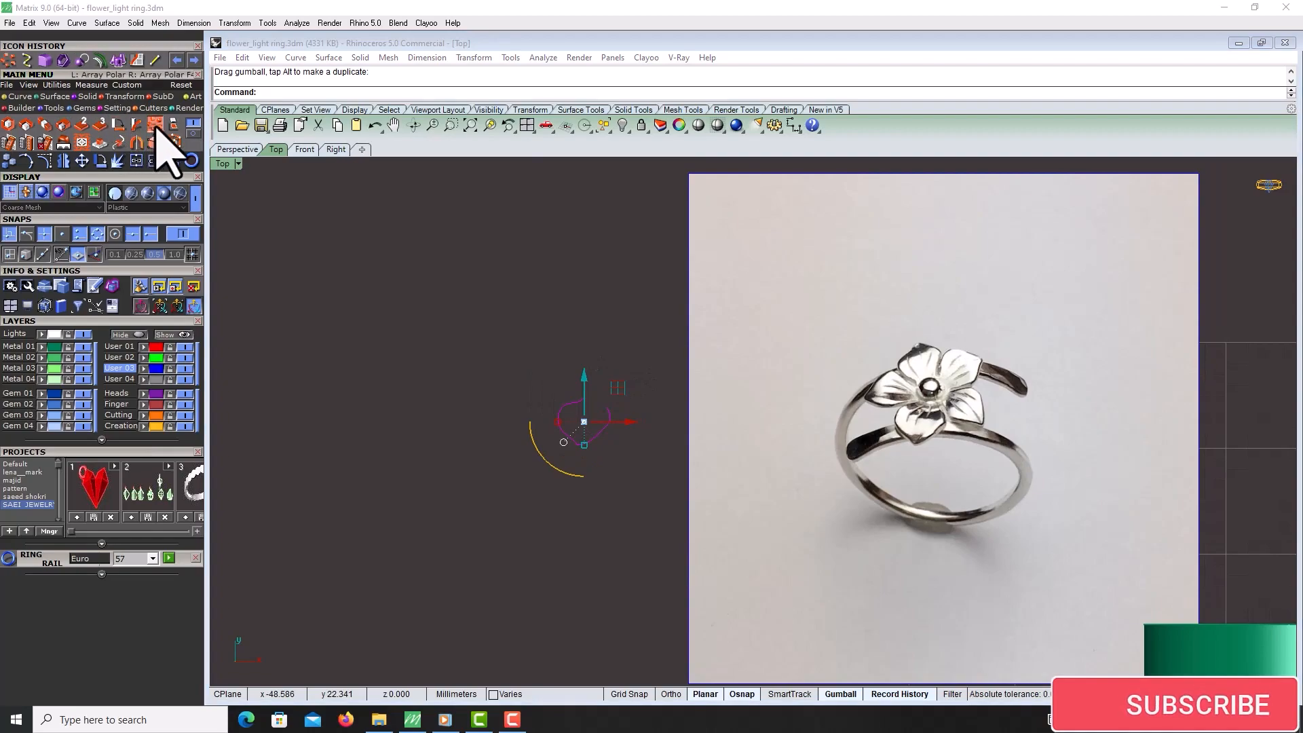
click(170, 142)
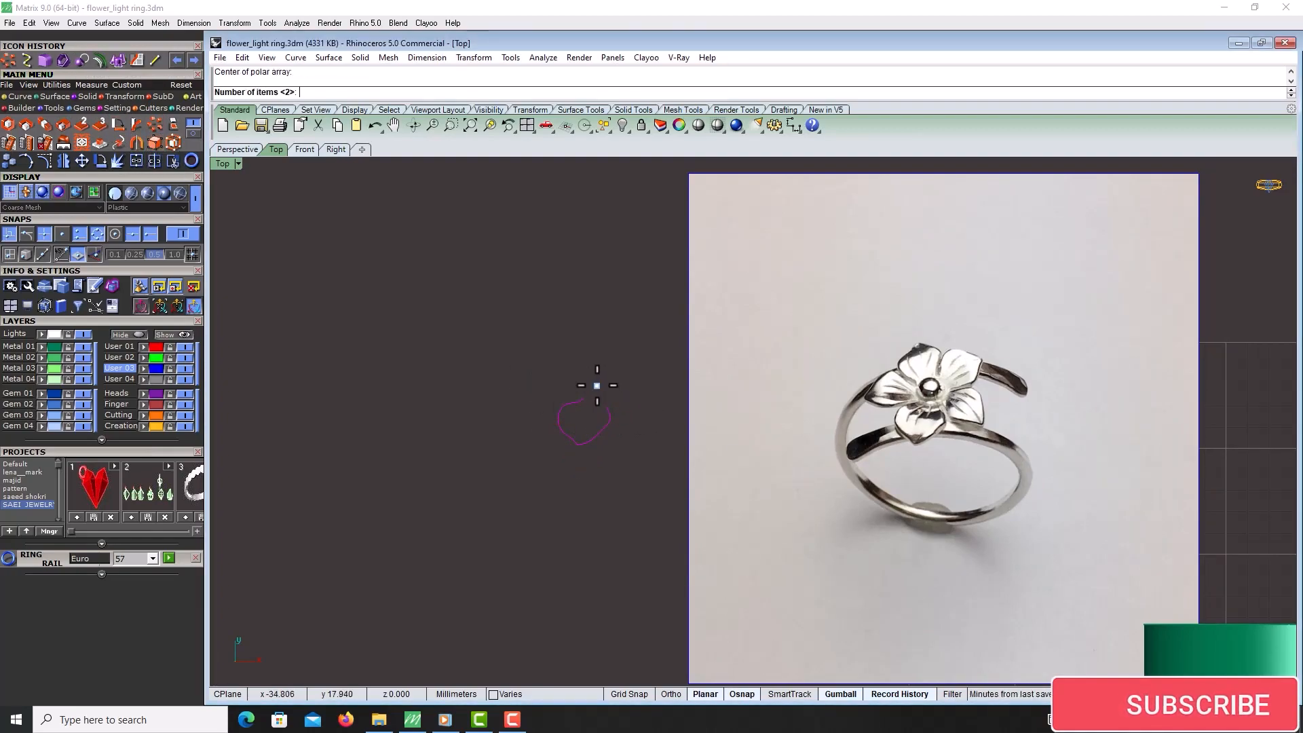
text(5)
key(Return)
key(Return)
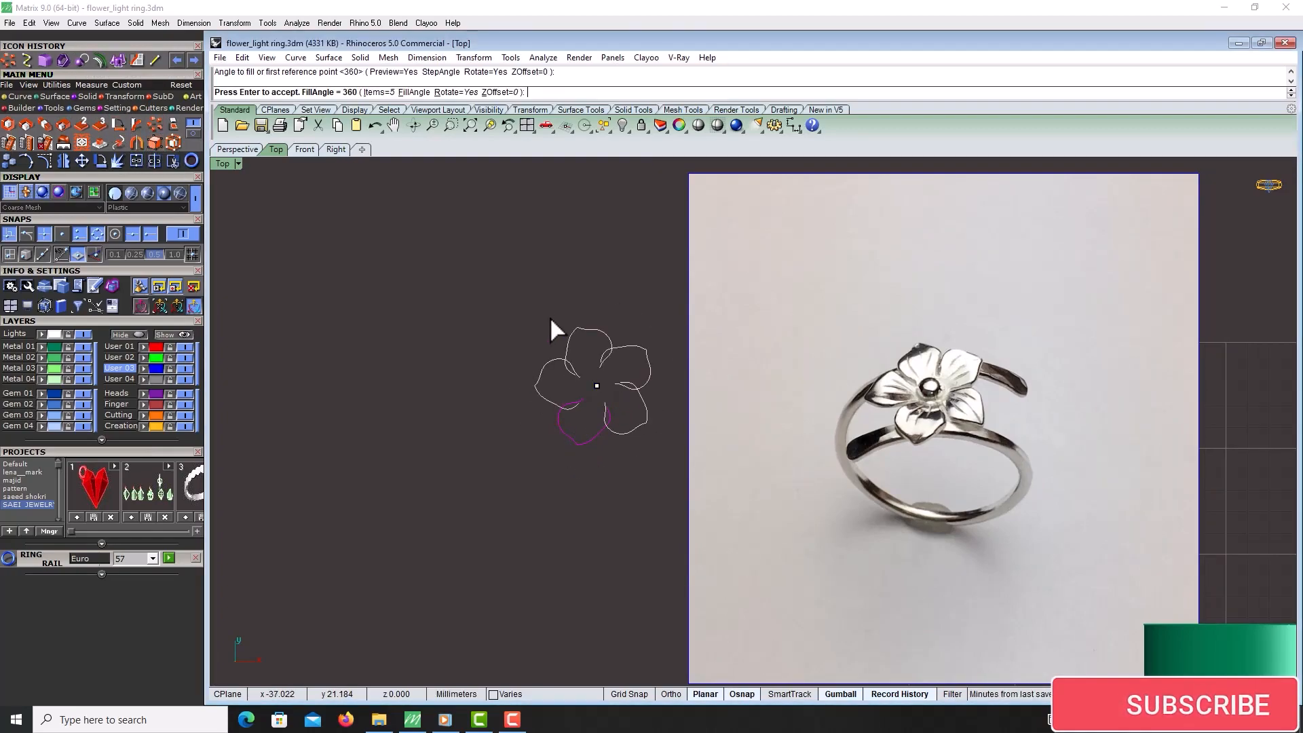
key(Return)
Turn on the petal curve's control points and drag them to enlarge the petal shape across the array
scroll(597, 400, up, 2)
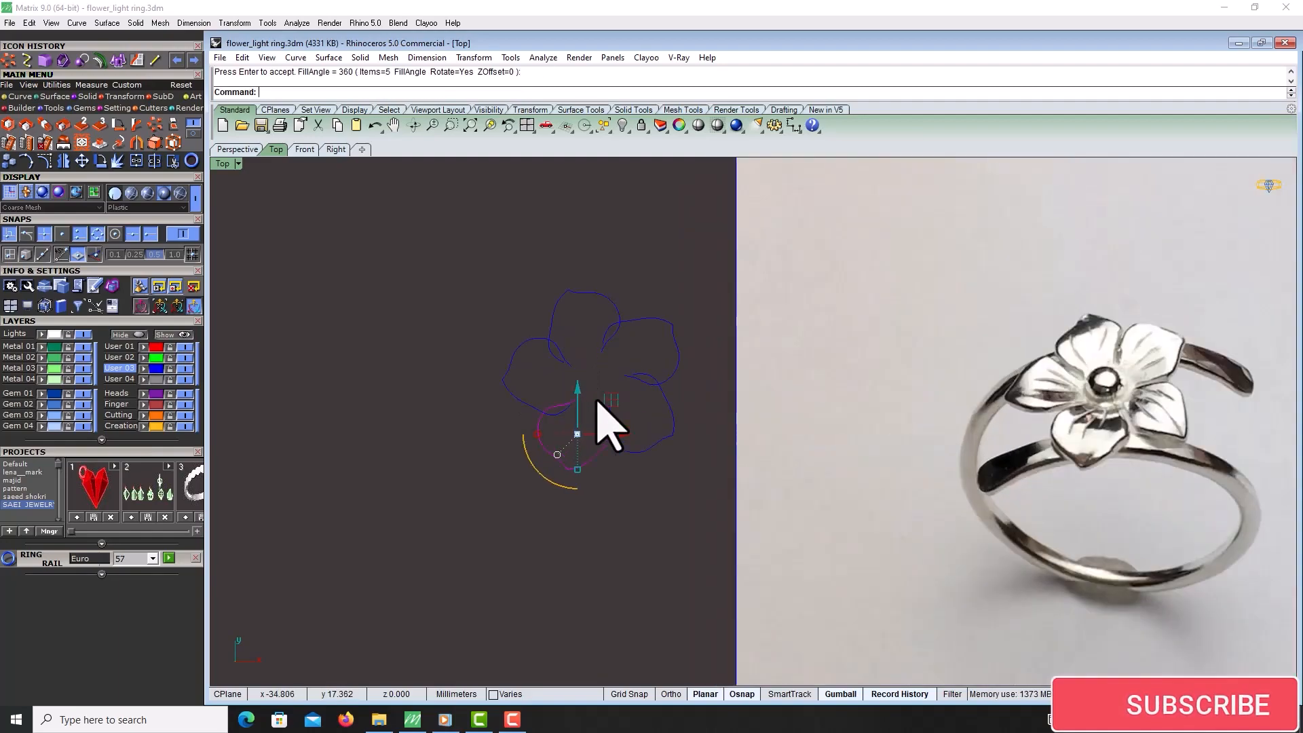
click(667, 424)
scroll(671, 408, up, 2)
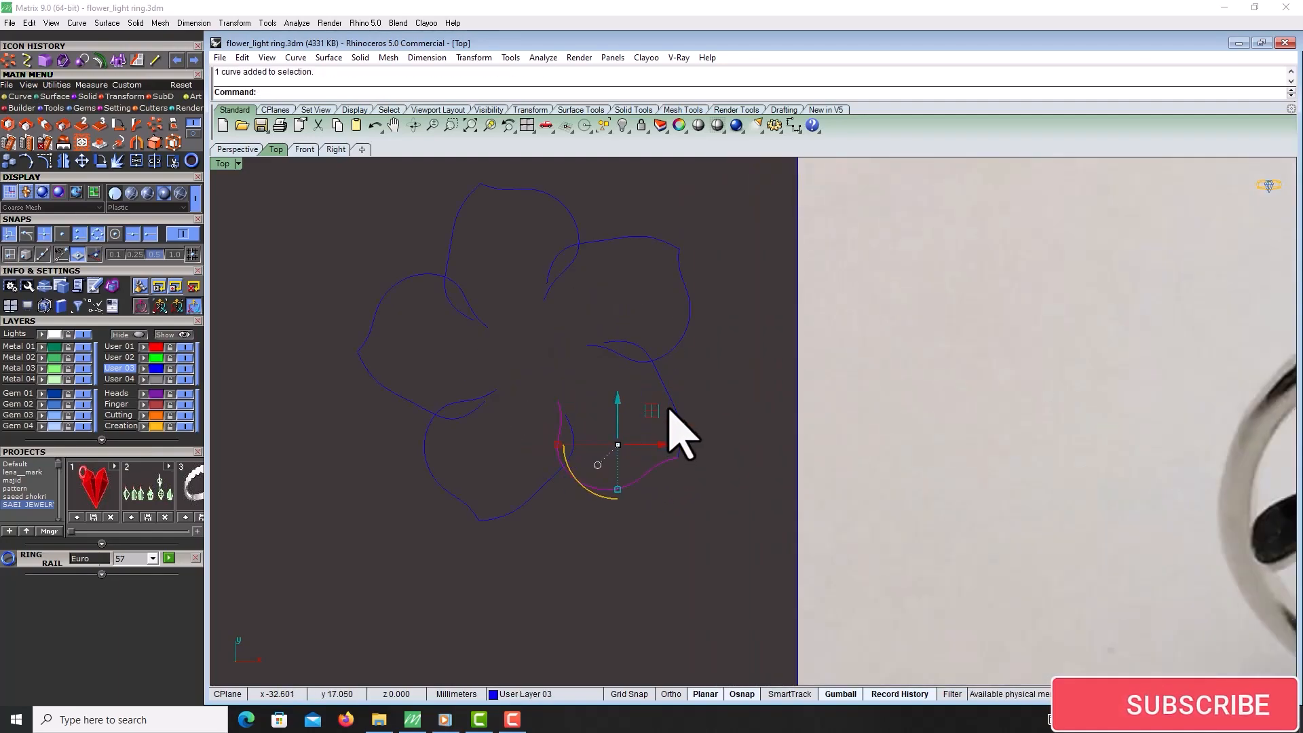
scroll(679, 428, down, 4)
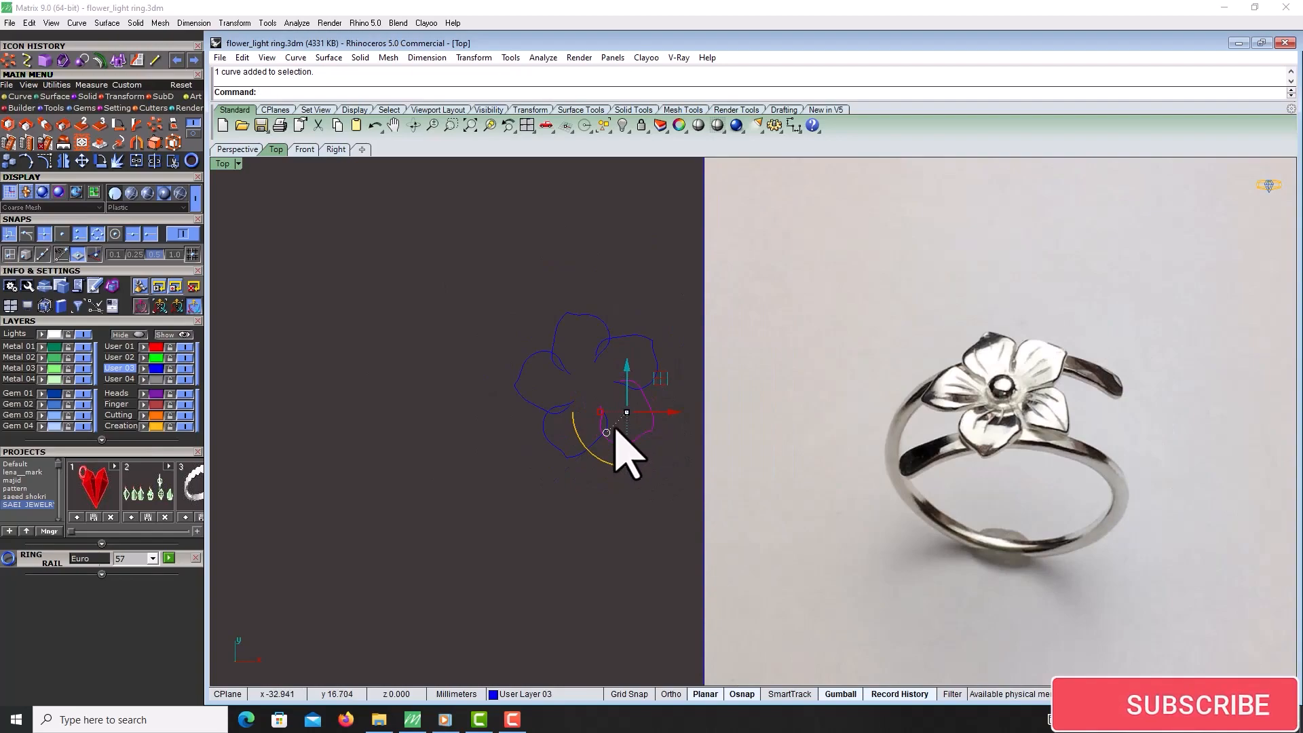
drag(561, 456, 562, 455)
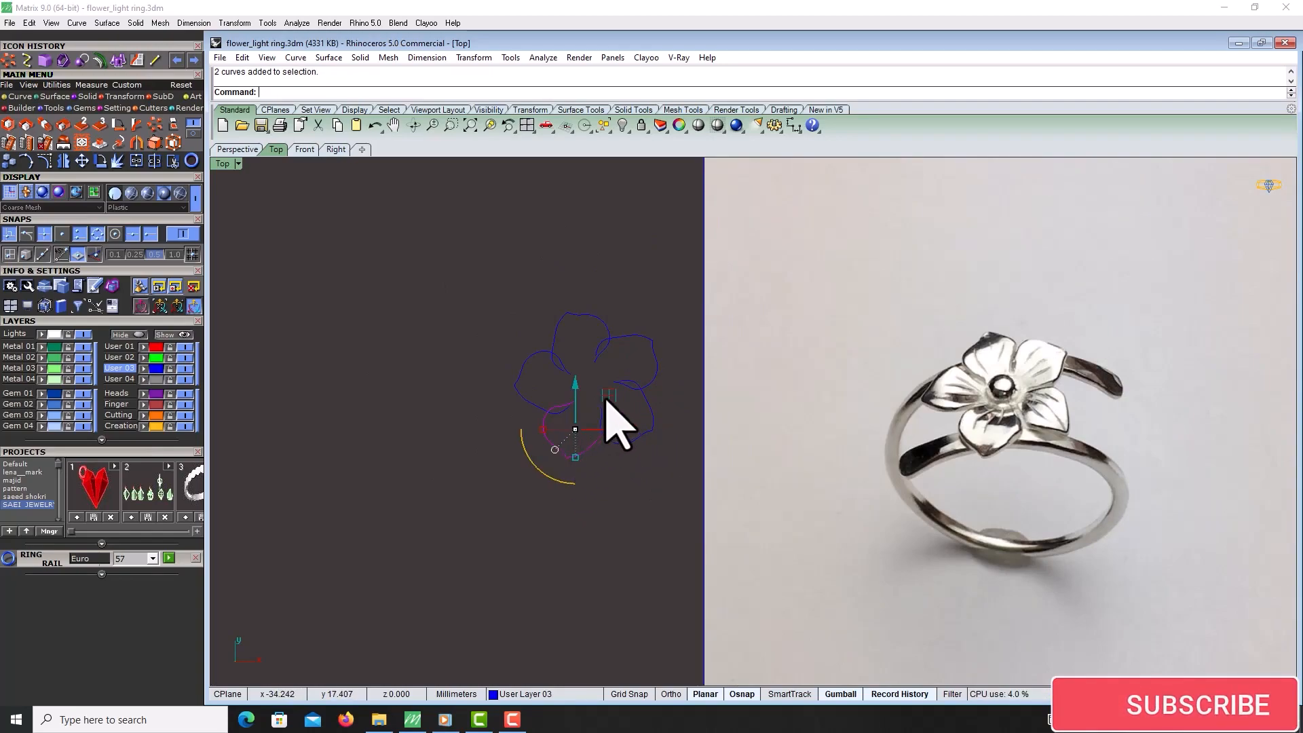
drag(606, 401, 606, 400)
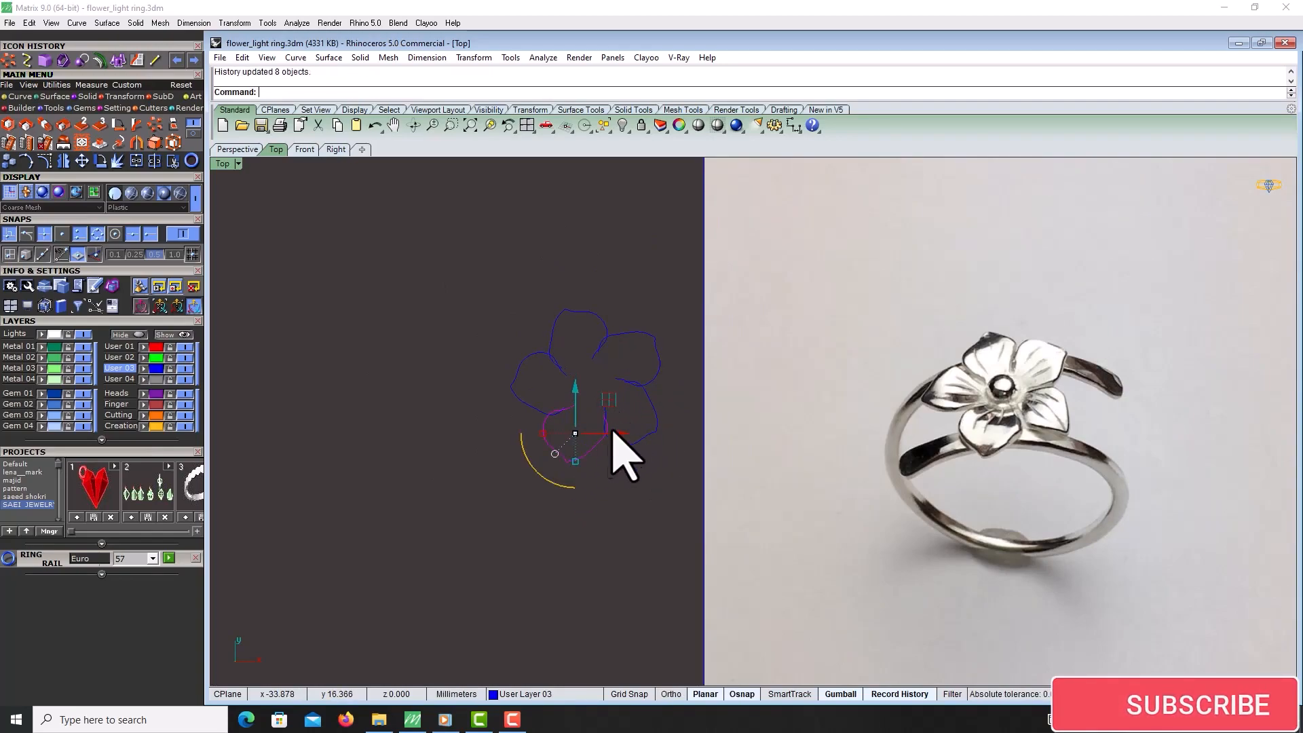
scroll(611, 441, up, 3)
click(44, 160)
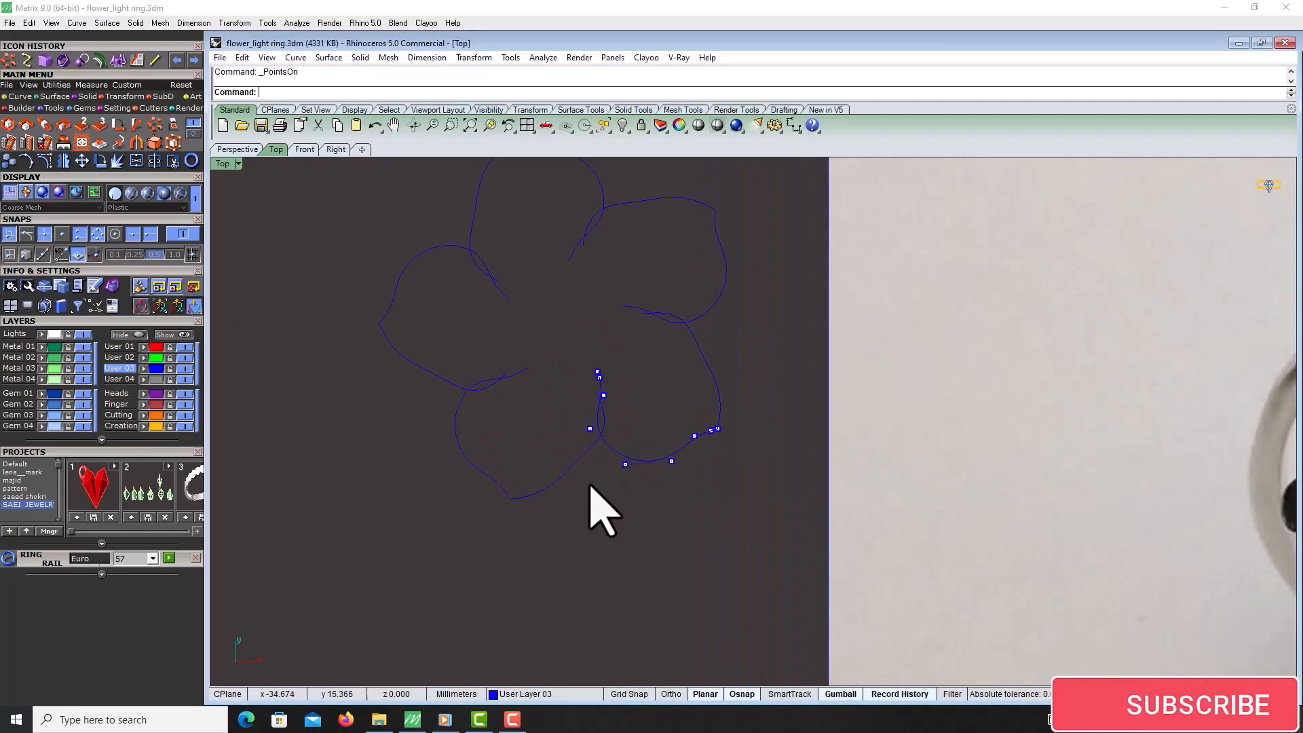
drag(570, 489, 605, 405)
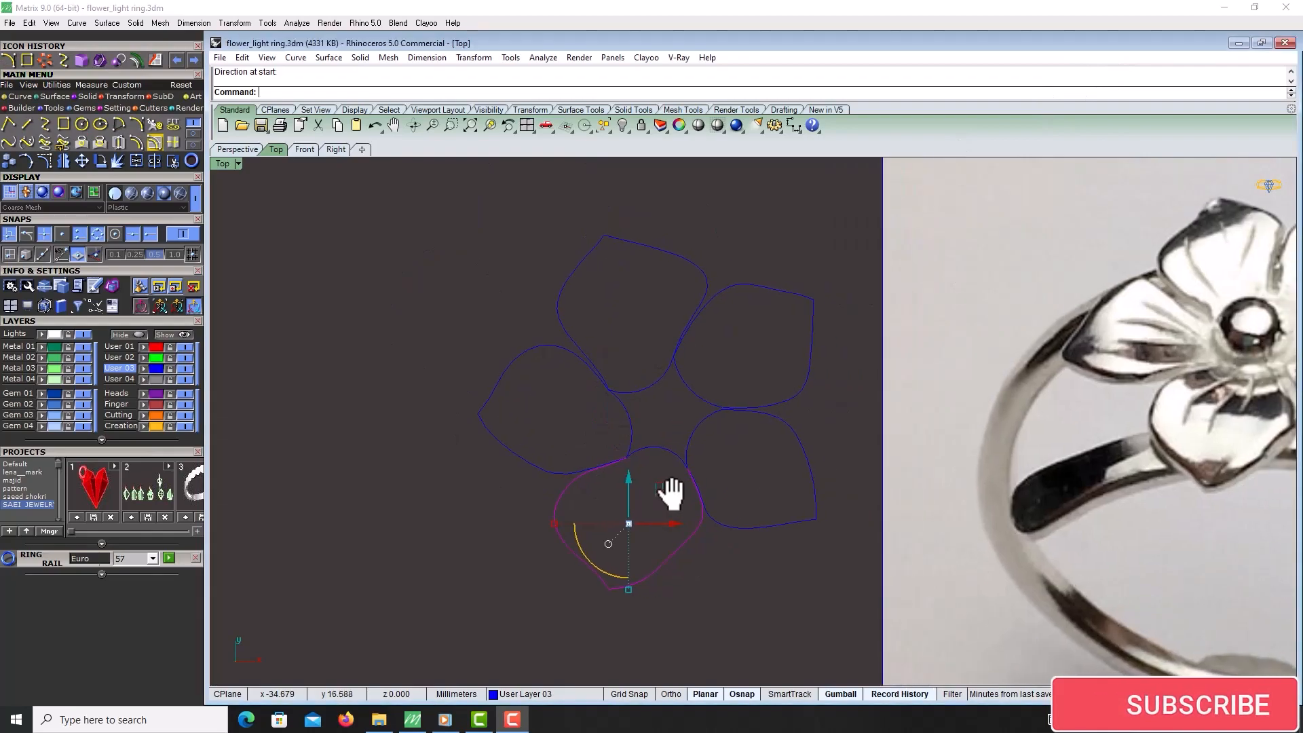
Delete the small leftover arc curve near the flower's centre
scroll(709, 458, up, 4)
click(713, 447)
click(655, 446)
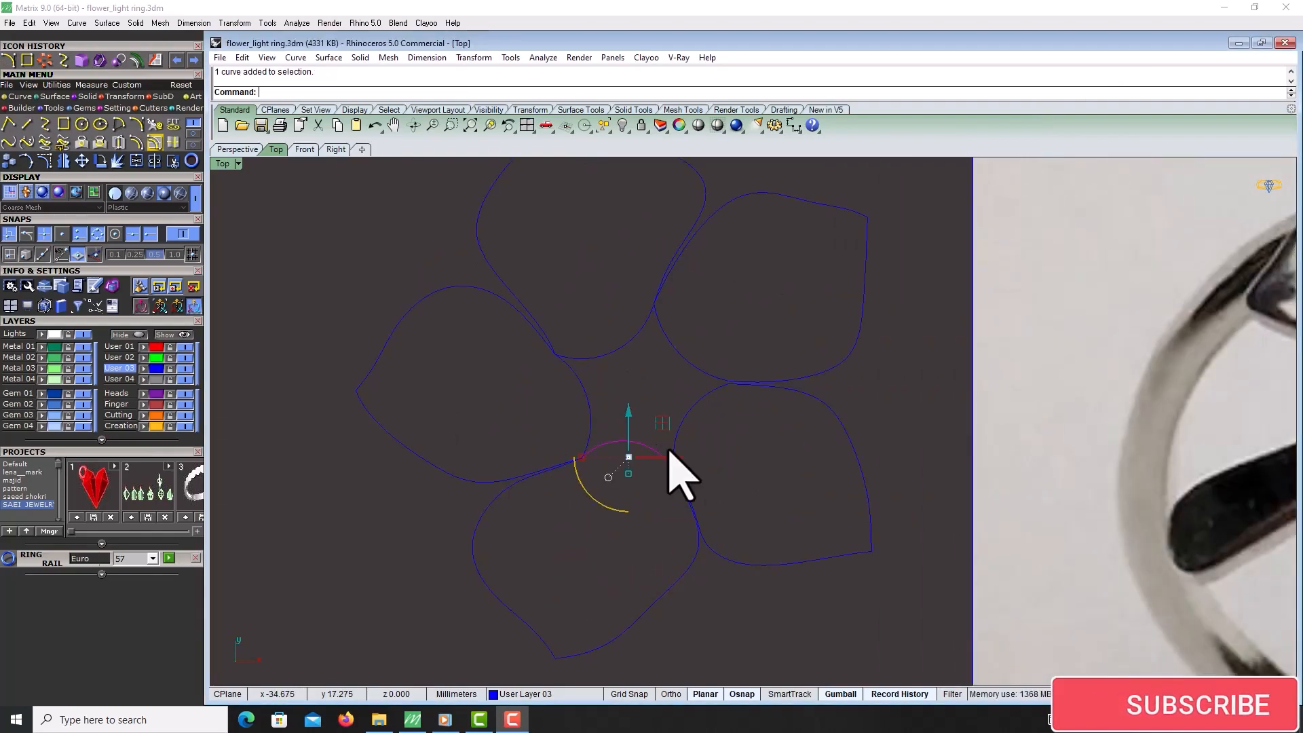
key(Delete)
Inspect the five petal curves in the Perspective view
drag(787, 590, 787, 591)
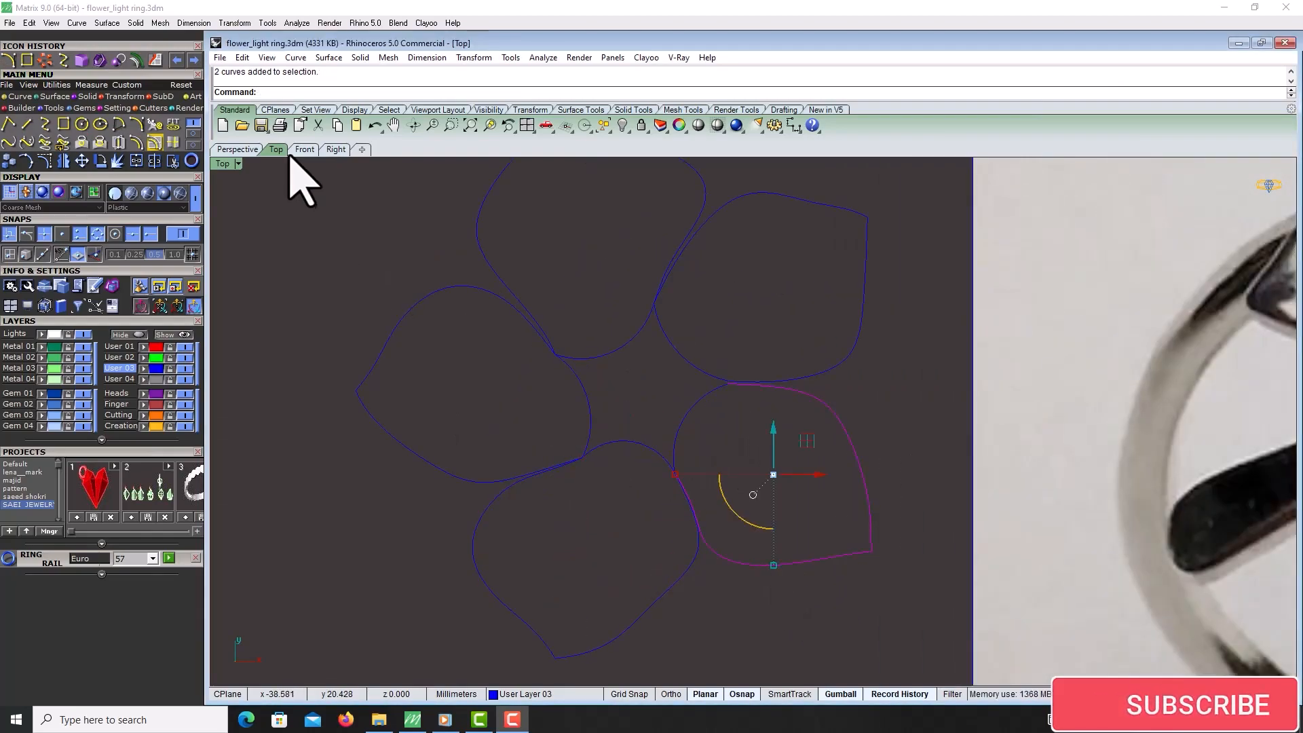
click(245, 150)
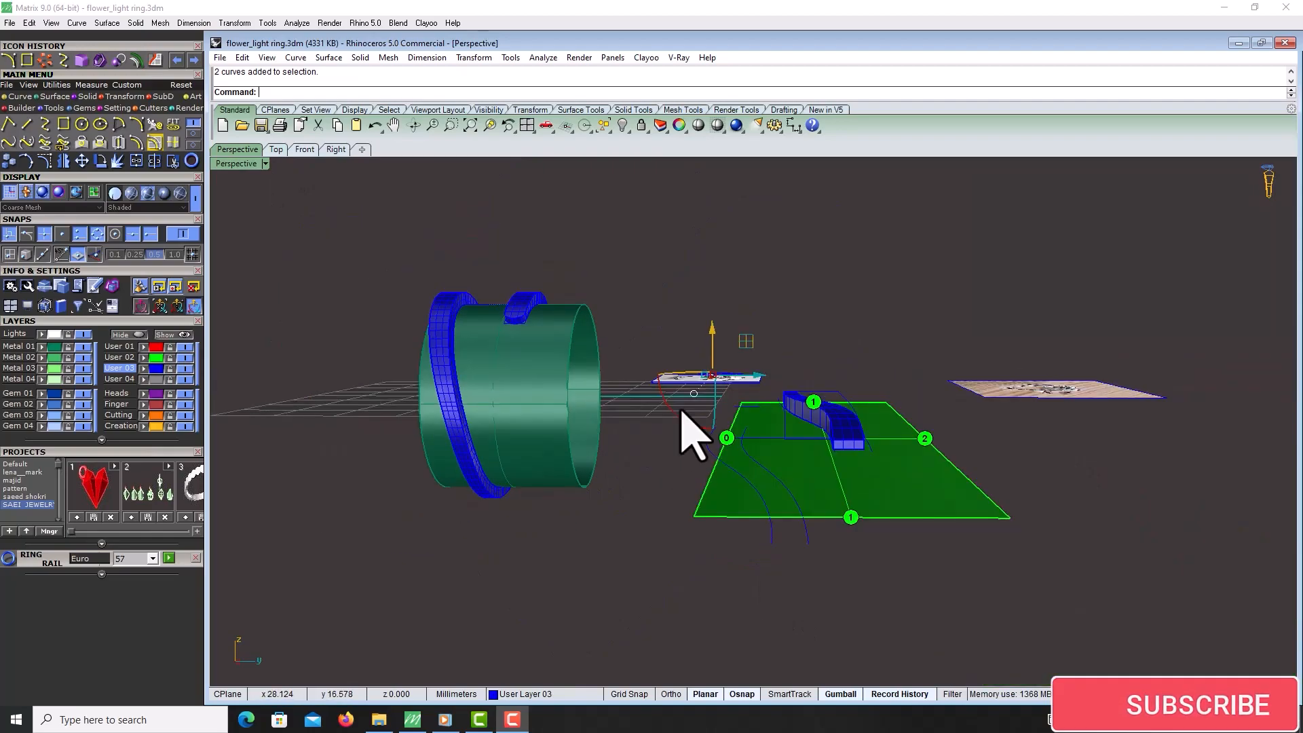
click(490, 126)
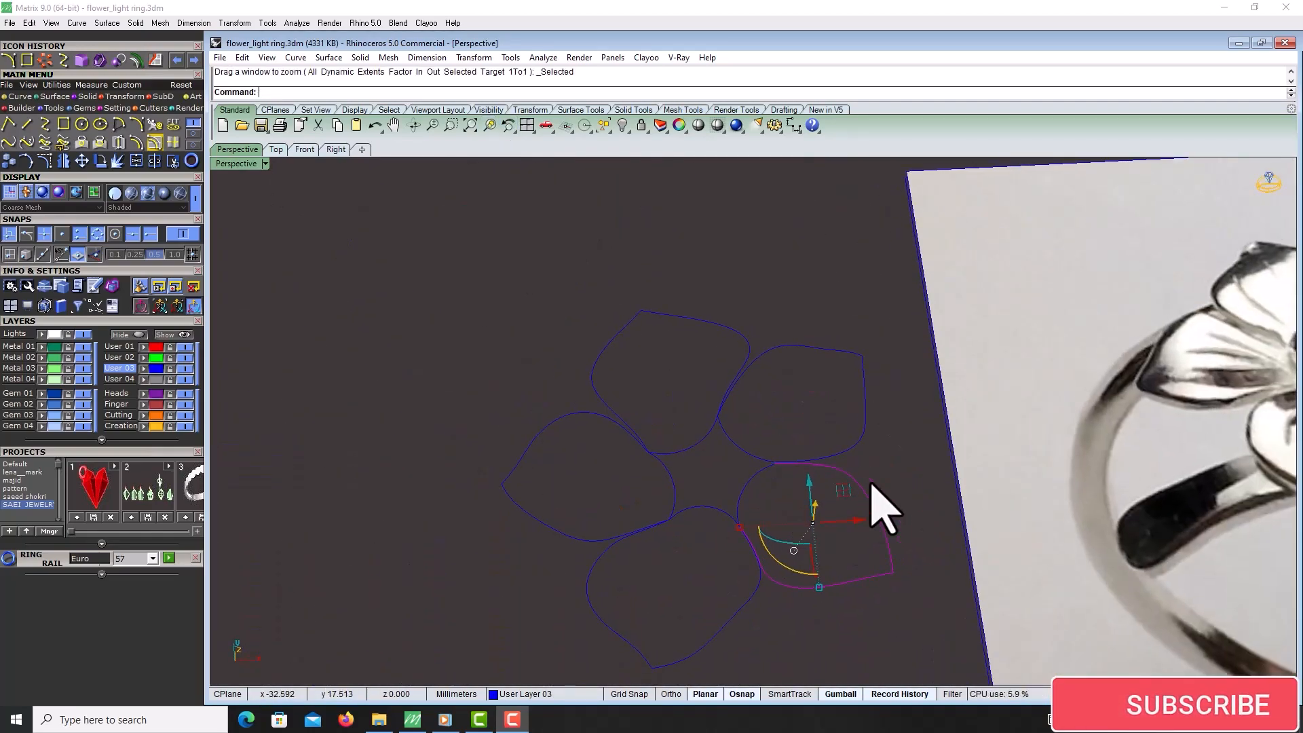
key(Escape)
shift+right_drag(852, 475, 823, 462)
scroll(853, 449, down, 6)
scroll(1135, 409, up, 4)
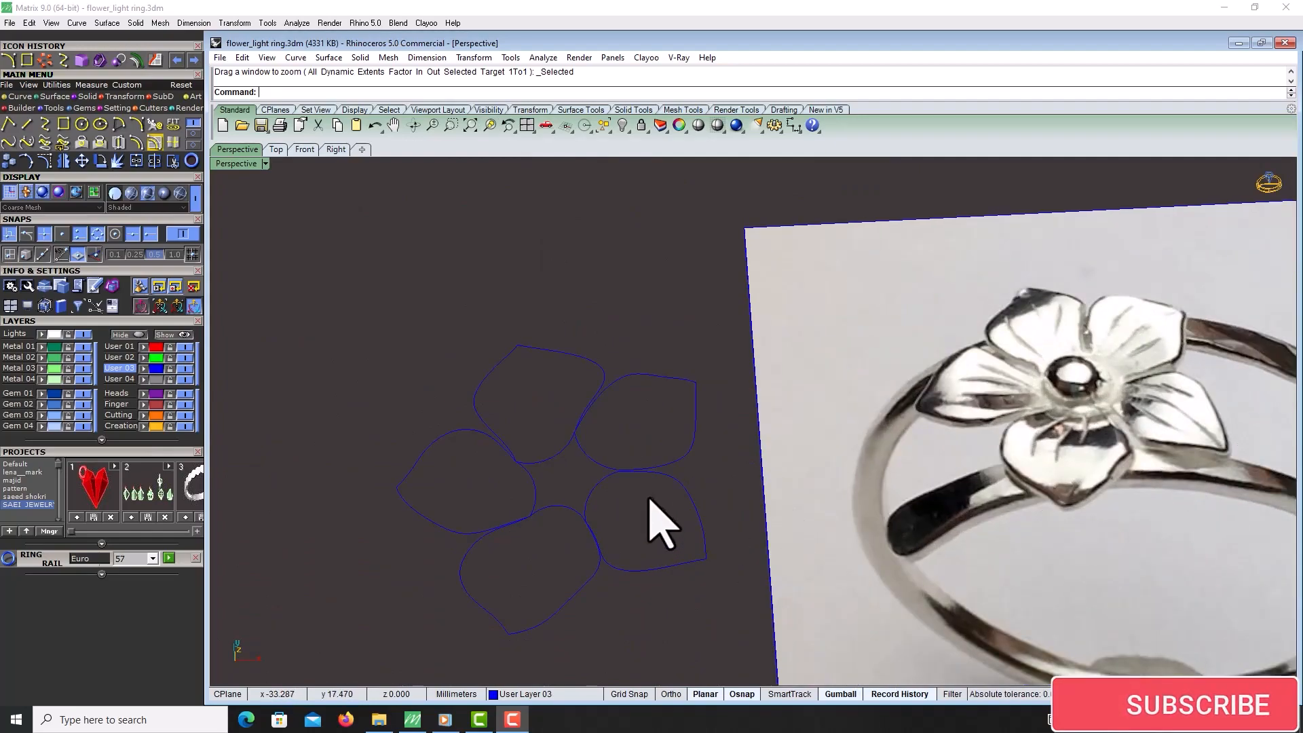
Draw an interpolated vein curve inside the upper petal in Top view, tracing the reference photo
click(274, 150)
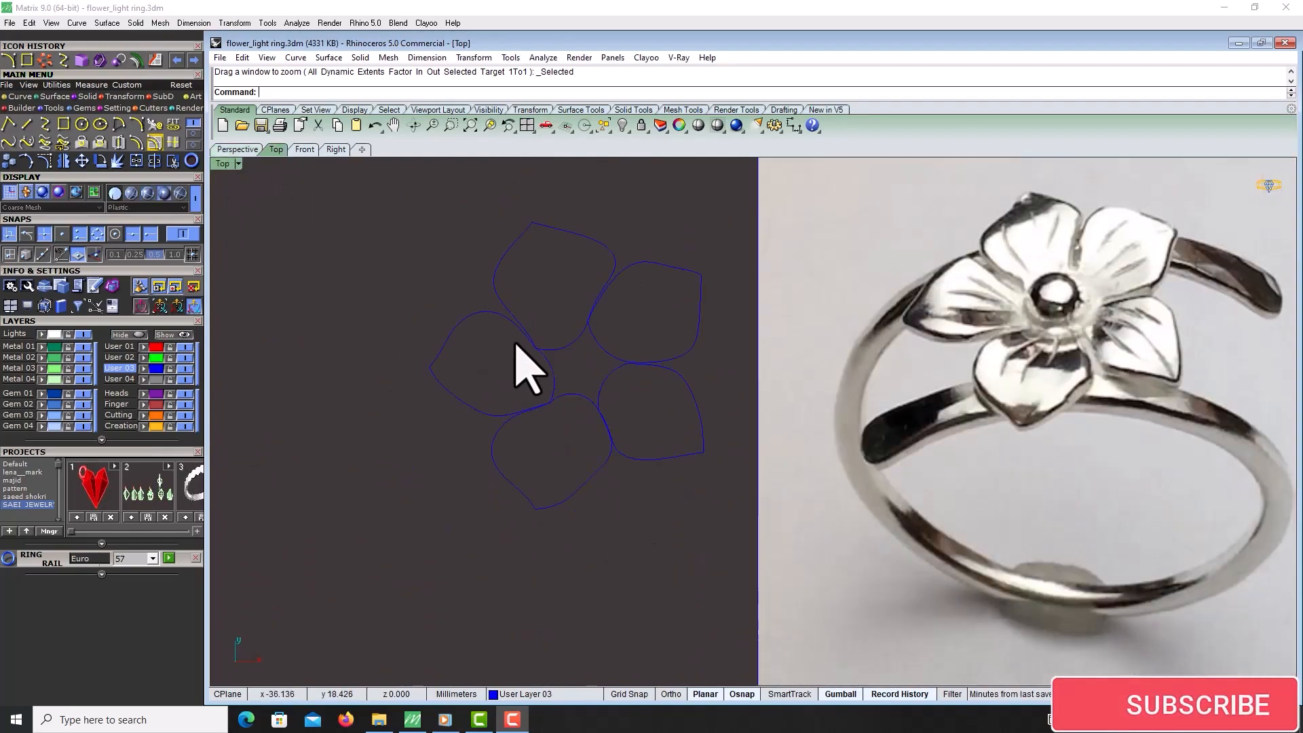
scroll(594, 390, down, 4)
scroll(869, 326, up, 4)
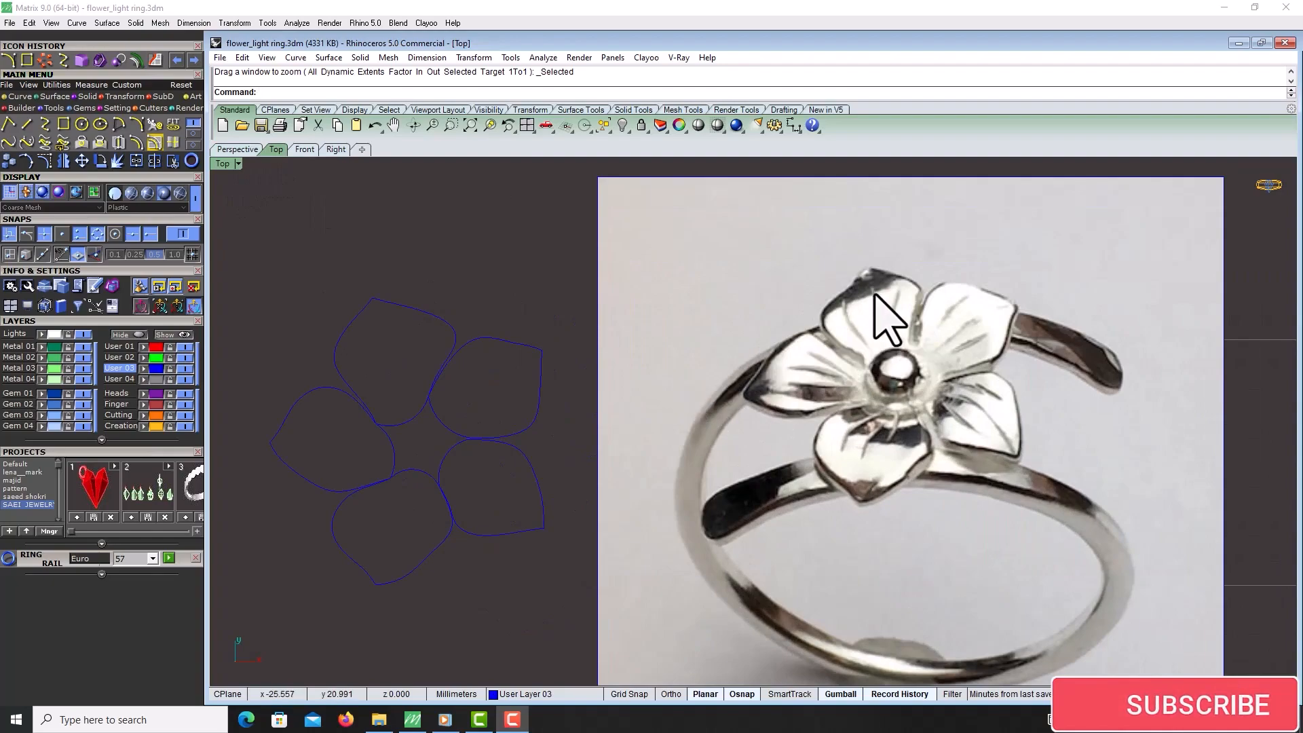
click(43, 127)
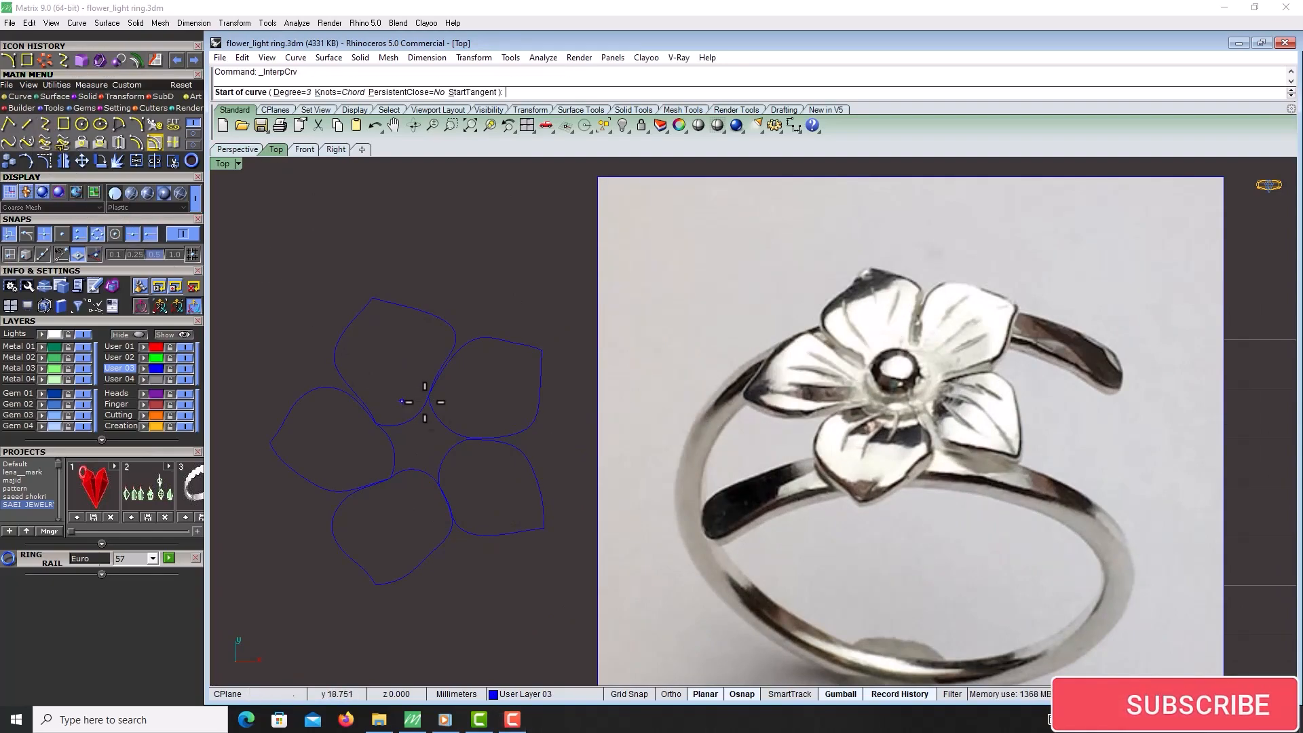
scroll(544, 343, up, 5)
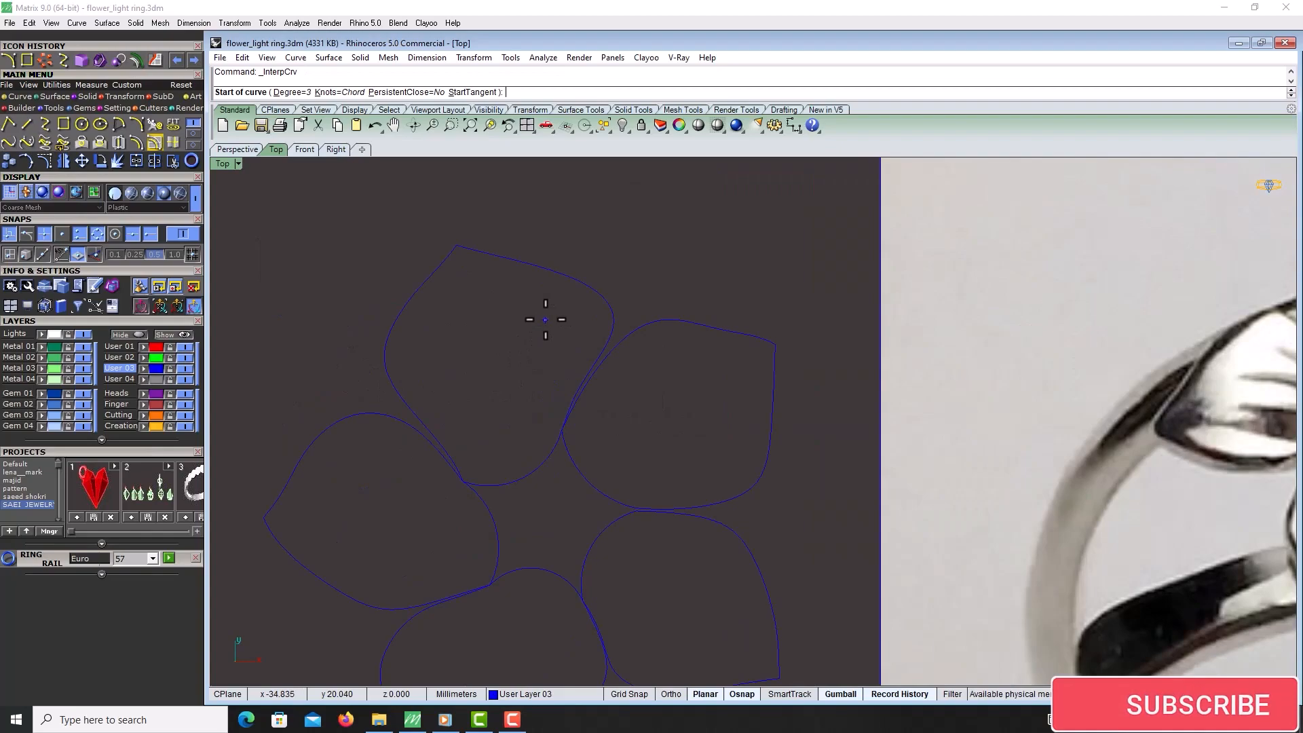
scroll(545, 320, down, 3)
click(550, 318)
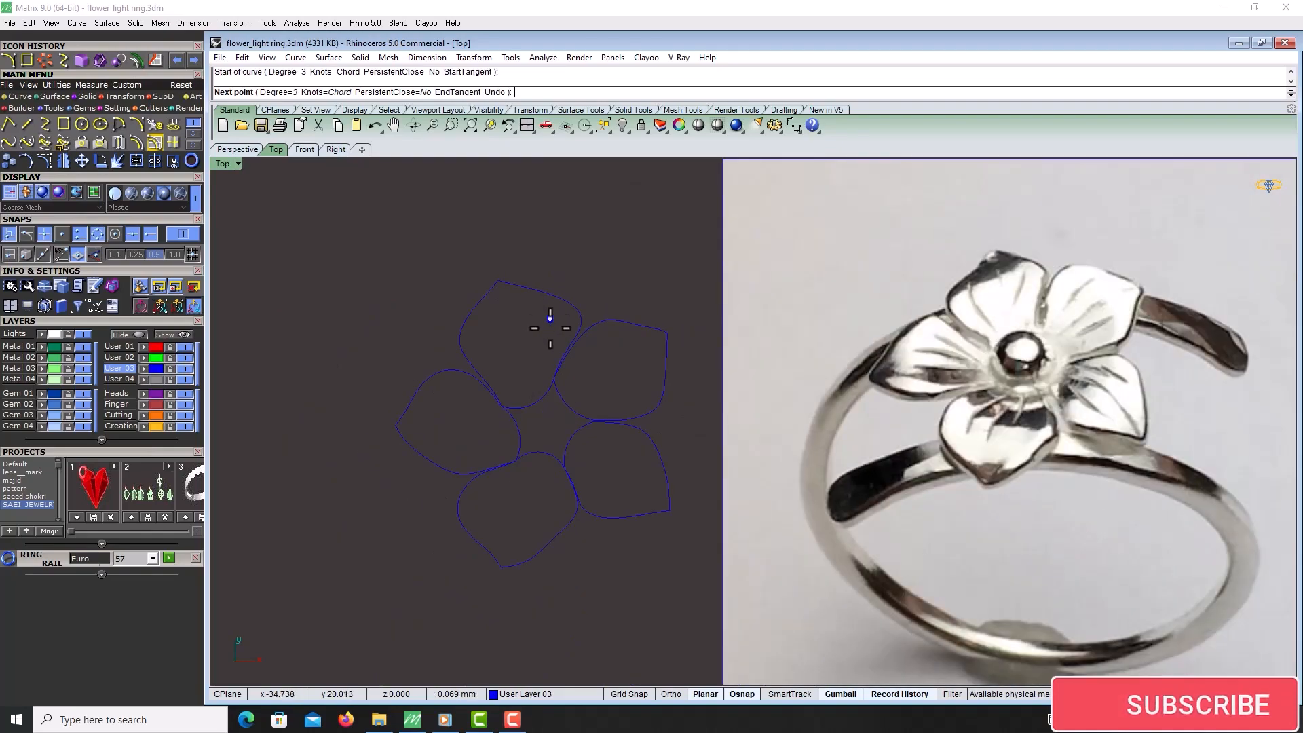
click(547, 339)
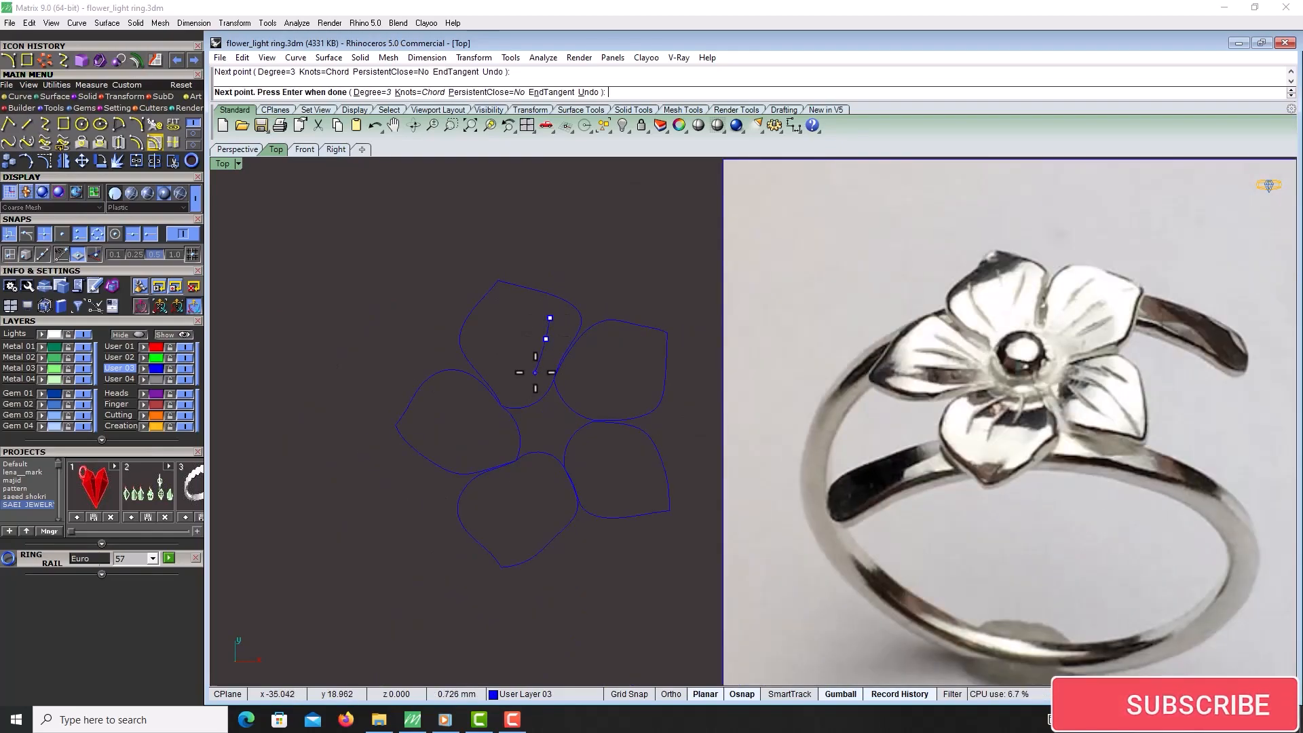
click(539, 369)
right_click(539, 369)
Draw two more interpolated vein curves beside the first one inside the upper petal
right_click(538, 367)
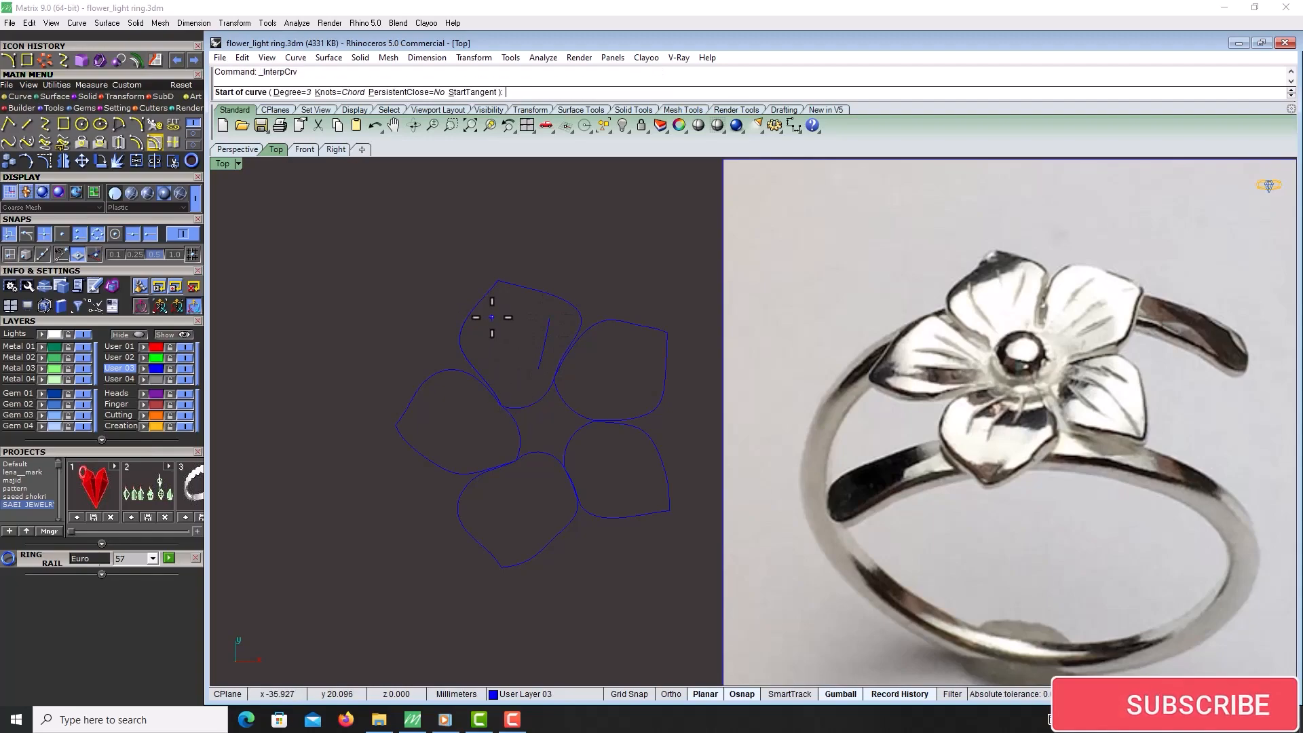
click(490, 317)
click(485, 339)
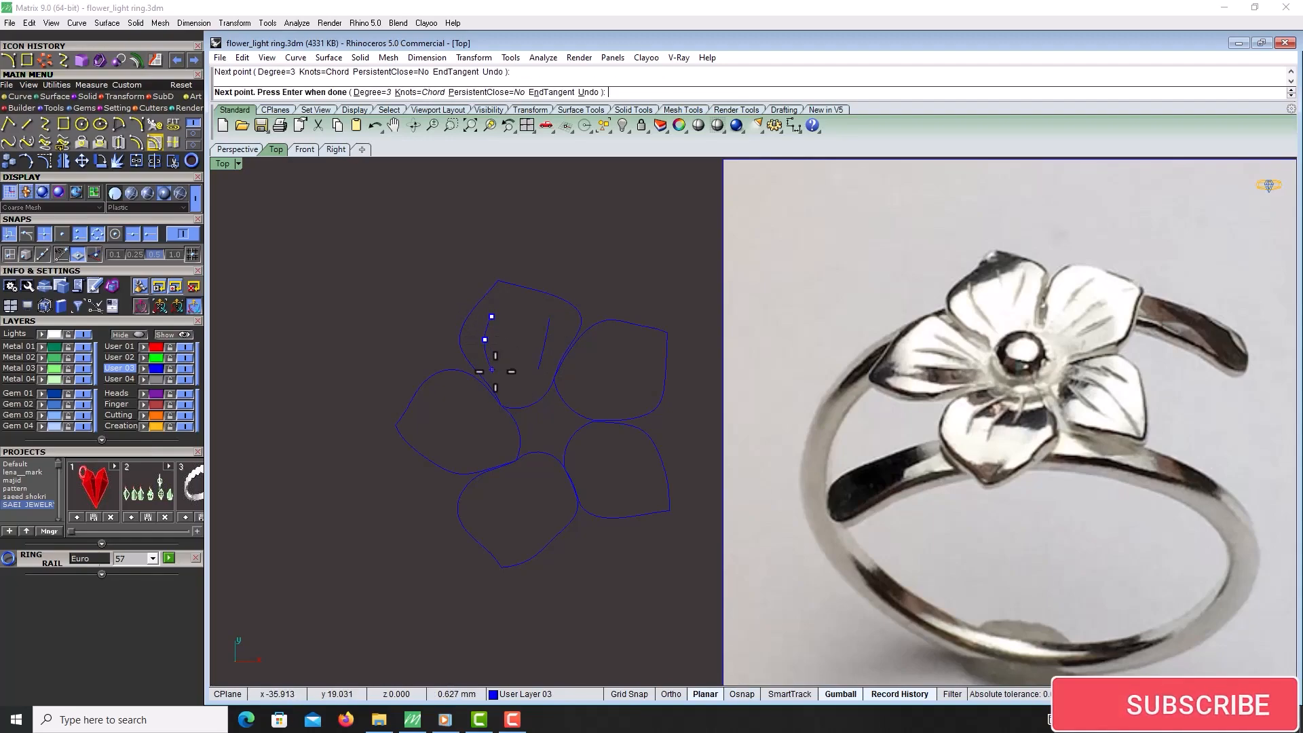
click(504, 374)
right_click(504, 376)
right_click(525, 311)
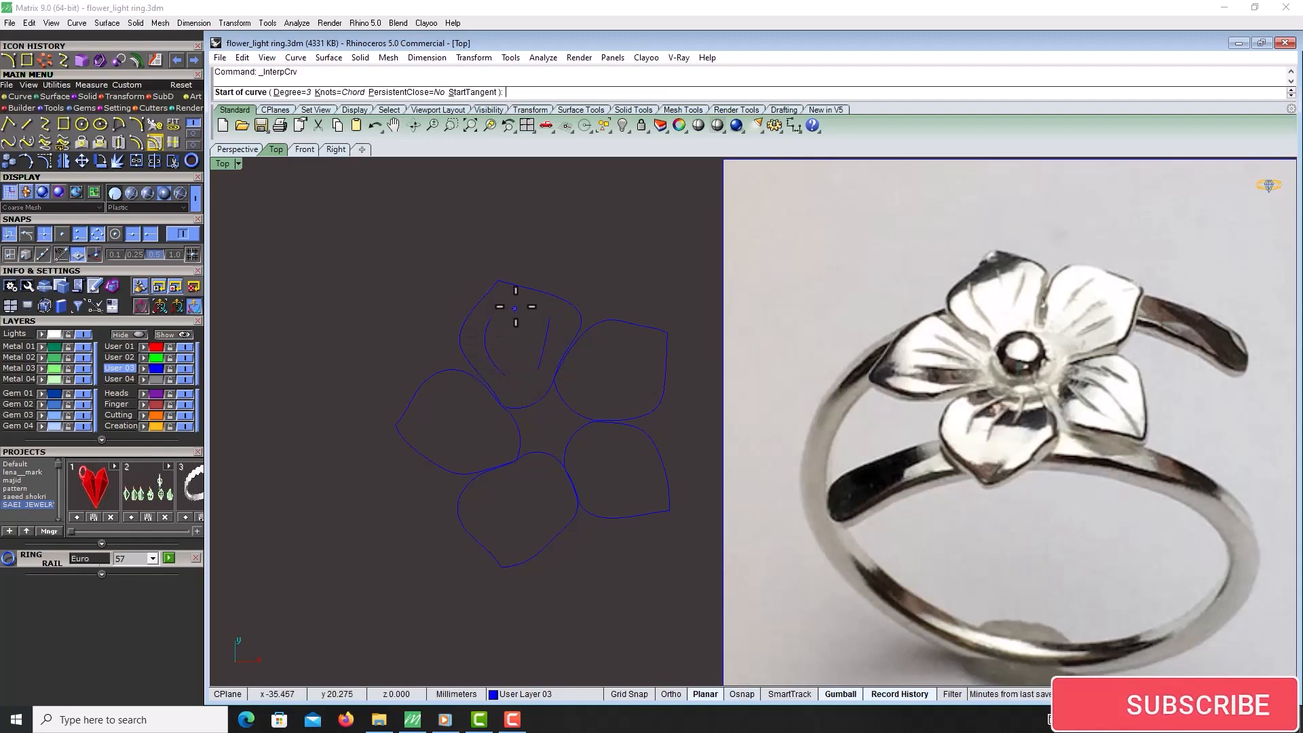
click(520, 309)
click(521, 337)
right_click(521, 338)
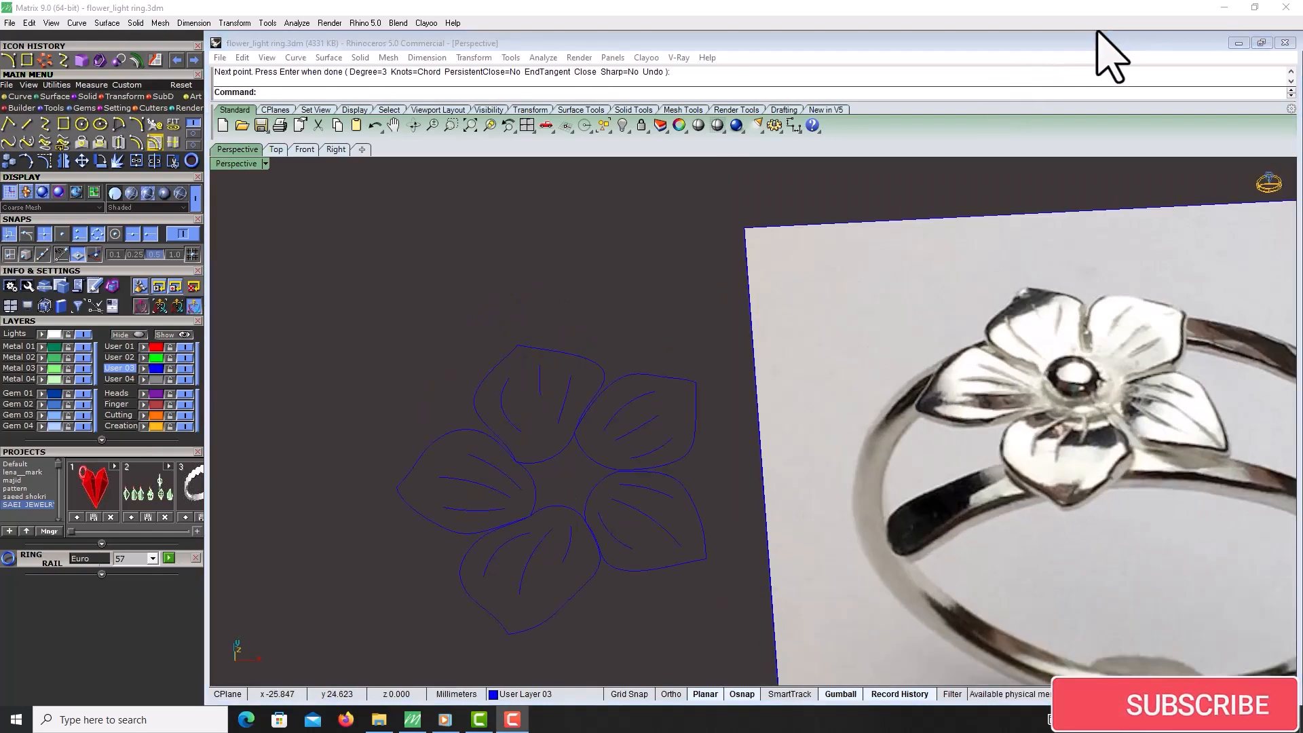
Create a planar surface from the upper petal's outline curve
right_drag(647, 577, 611, 562)
scroll(610, 562, up, 3)
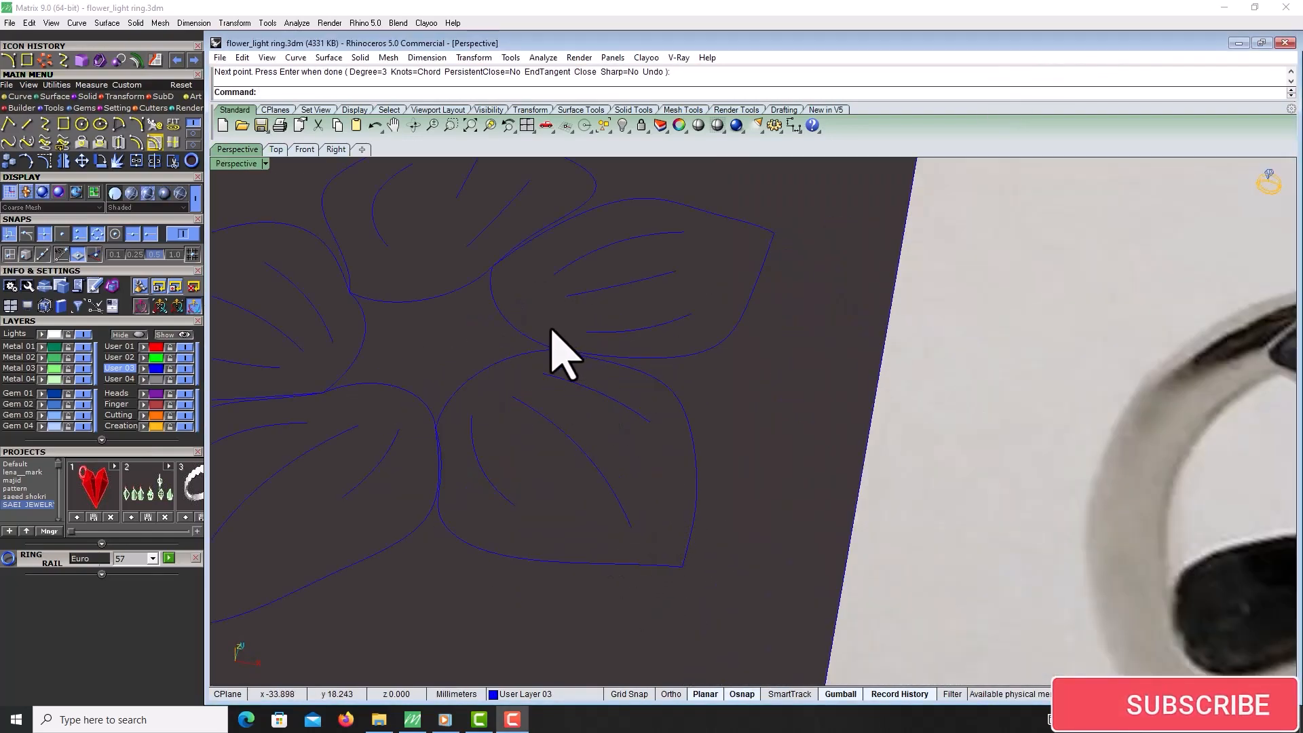
click(522, 330)
scroll(548, 331, down, 4)
right_drag(599, 329, 608, 324)
scroll(570, 291, up, 4)
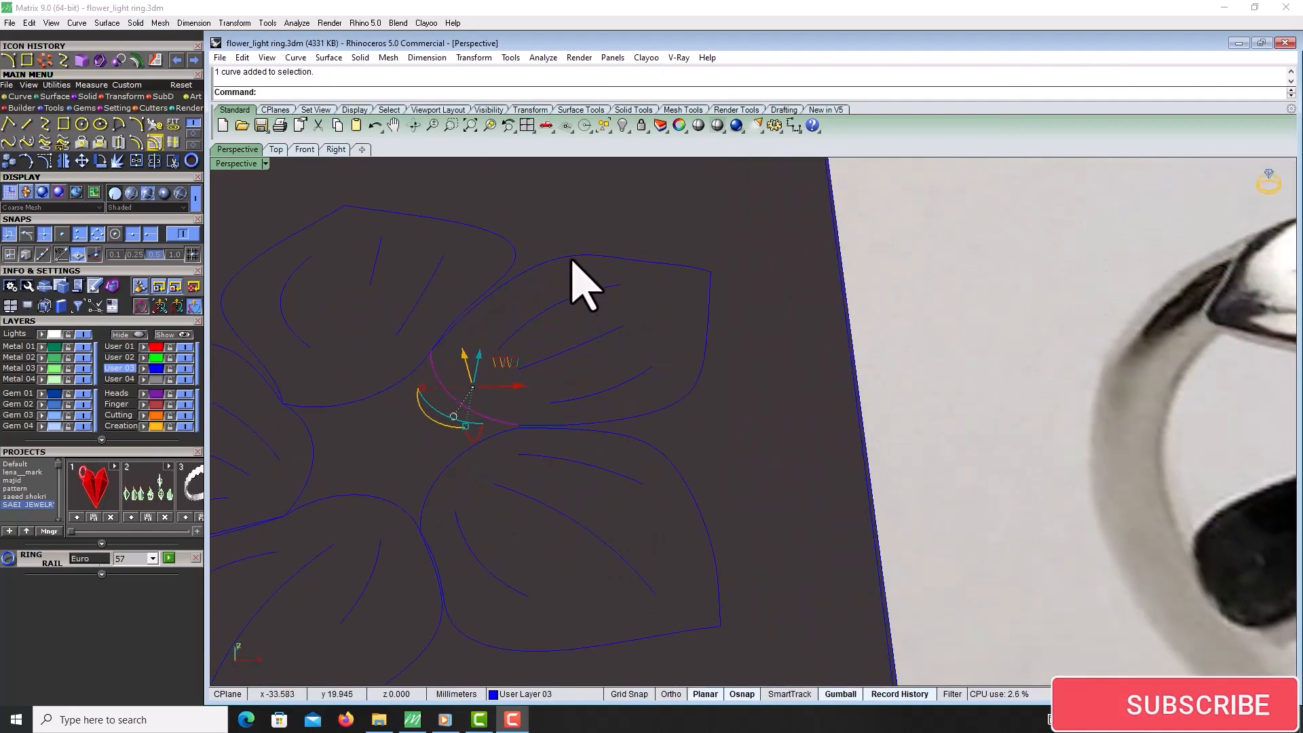
click(572, 259)
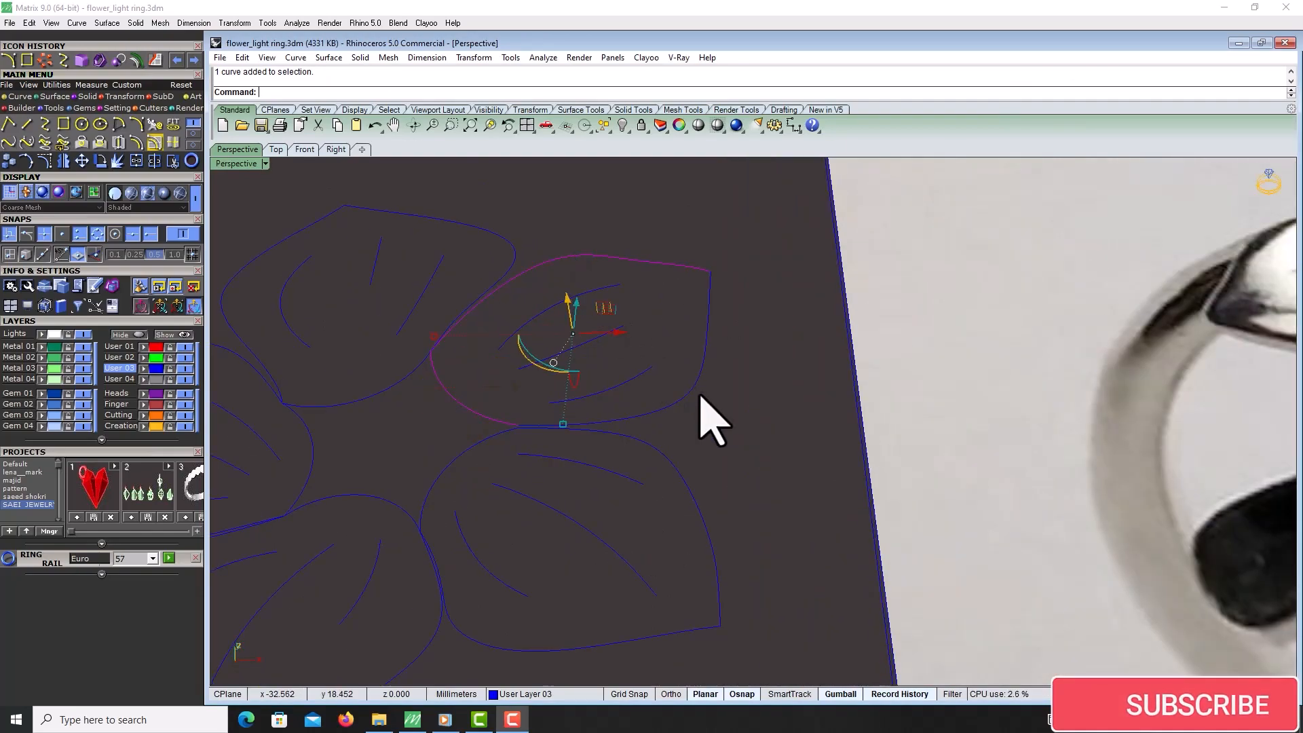
click(53, 97)
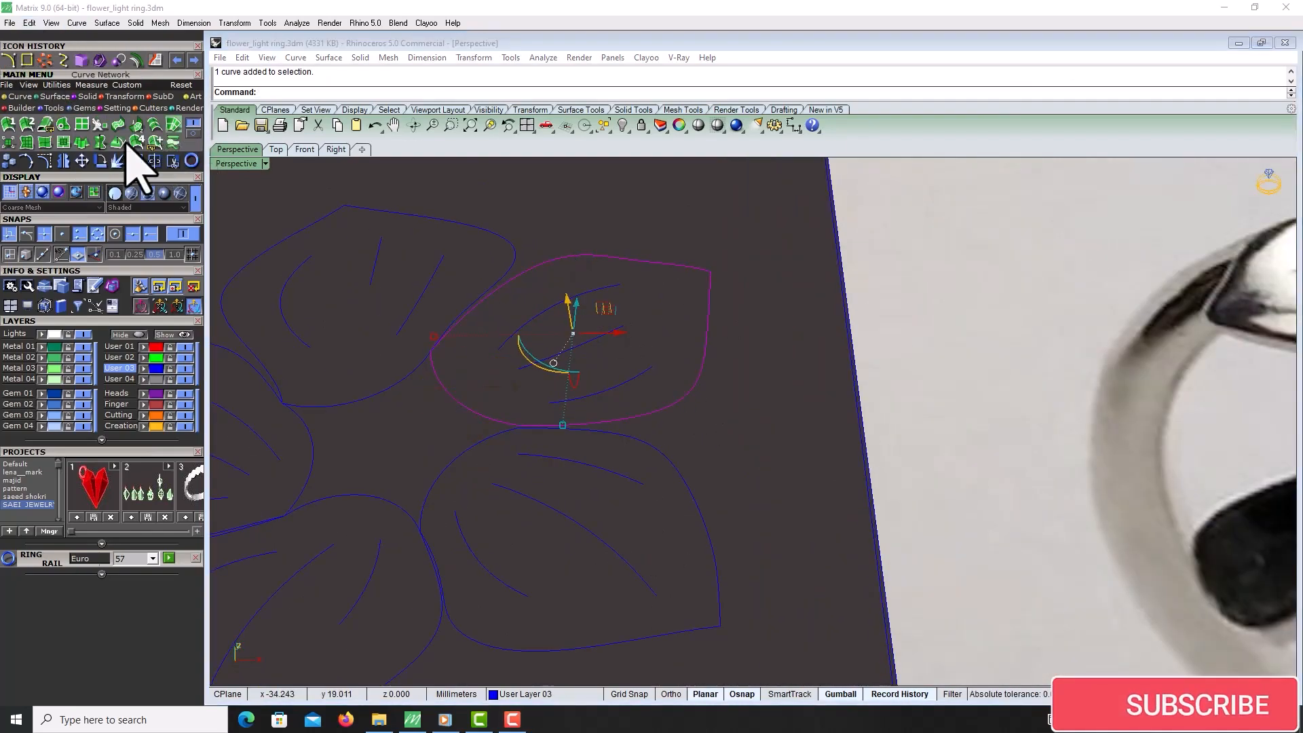
click(64, 124)
scroll(667, 326, down, 6)
right_drag(670, 356, 698, 401)
scroll(699, 404, up, 6)
drag(769, 429, 705, 547)
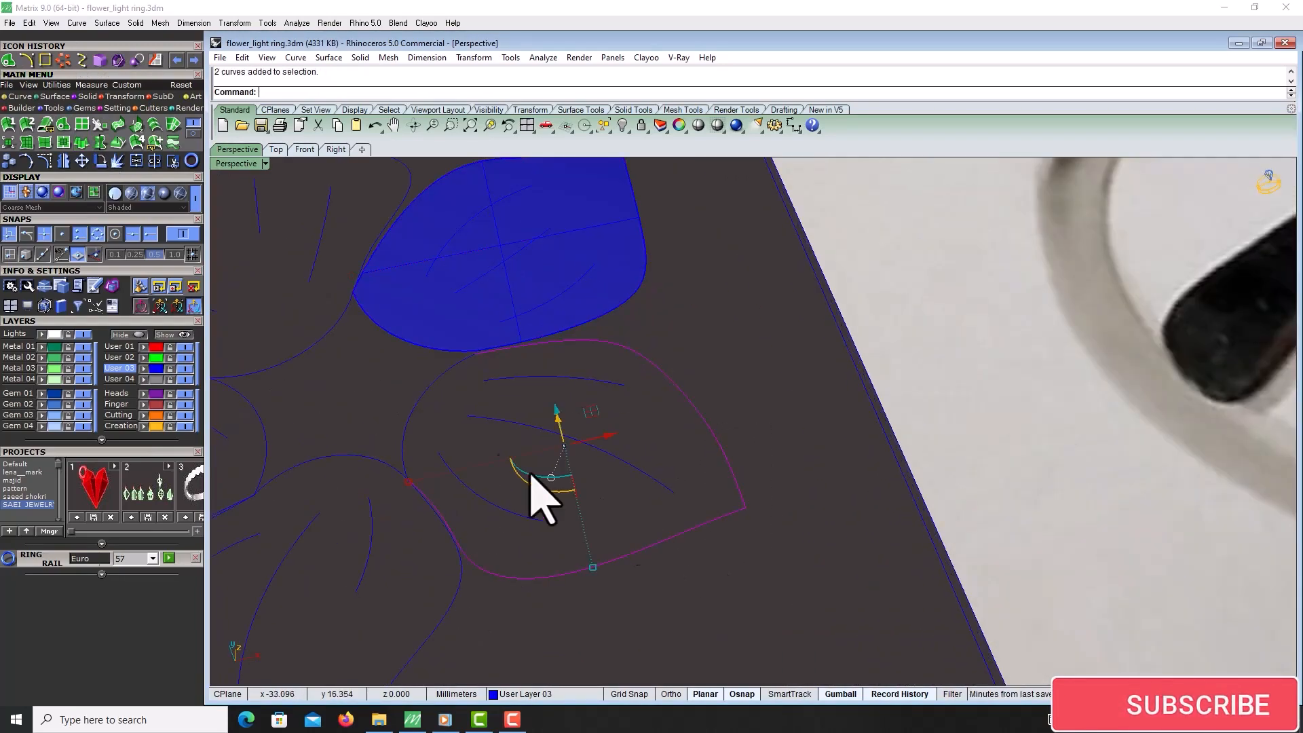
Create planar surfaces from the remaining four petal outline curves
right_click(426, 392)
scroll(698, 325, down, 4)
drag(578, 313, 550, 373)
shift+click(628, 442)
right_click(629, 442)
shift+click(485, 518)
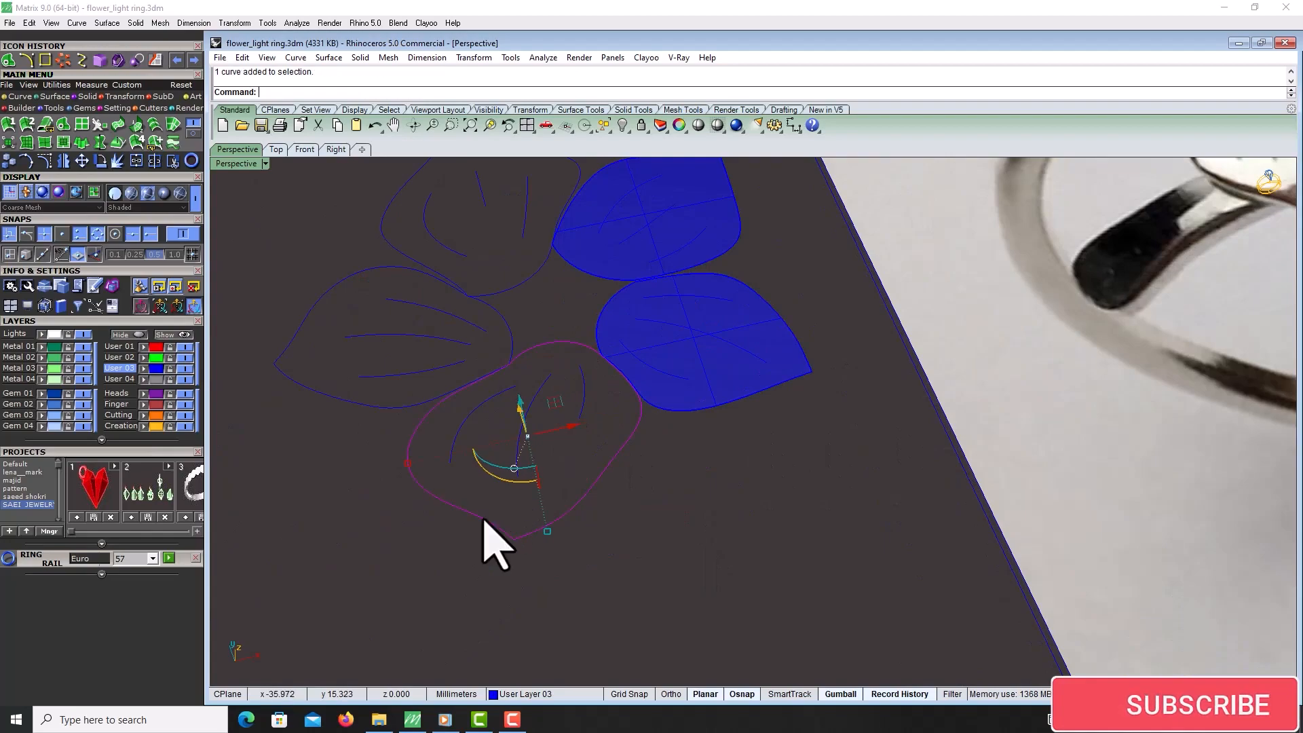
right_click(486, 518)
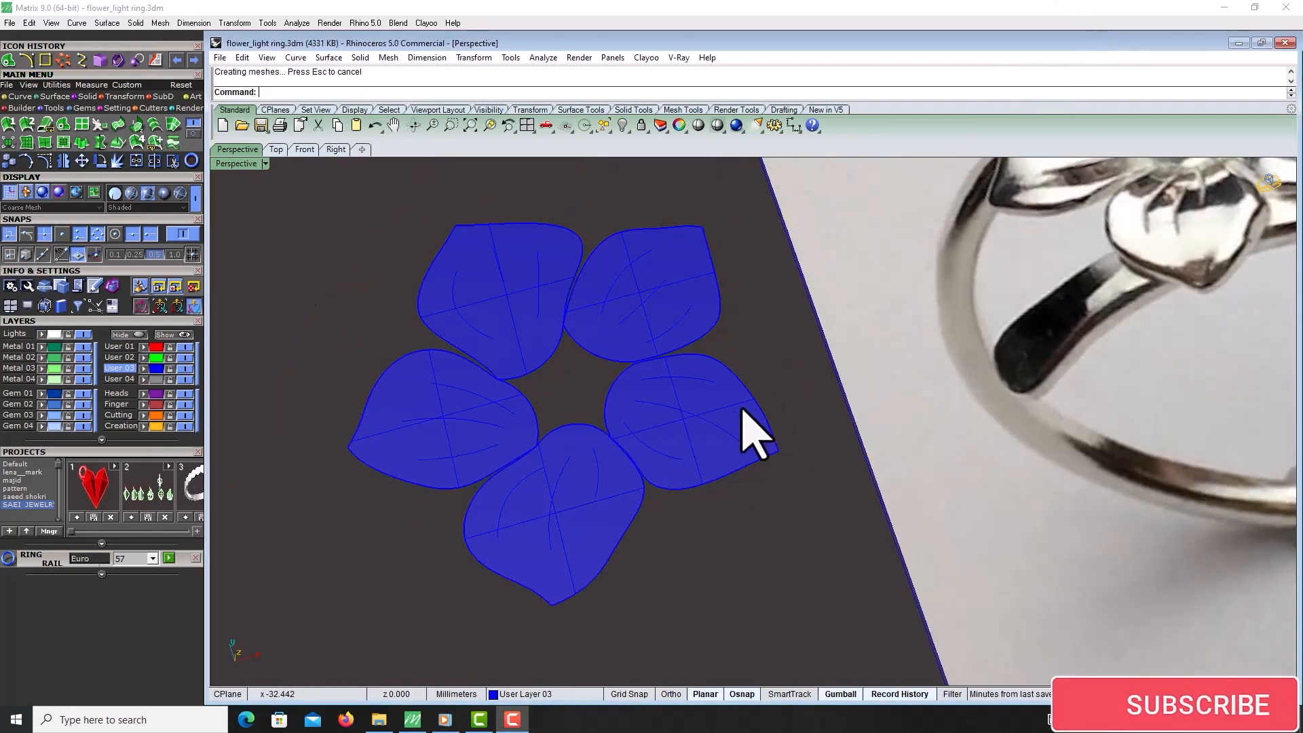
right_click(678, 473)
key(Escape)
Pipe a vein curve on User Layer 02 with round caps, setting radii at both ends and a mid-point radius
click(98, 96)
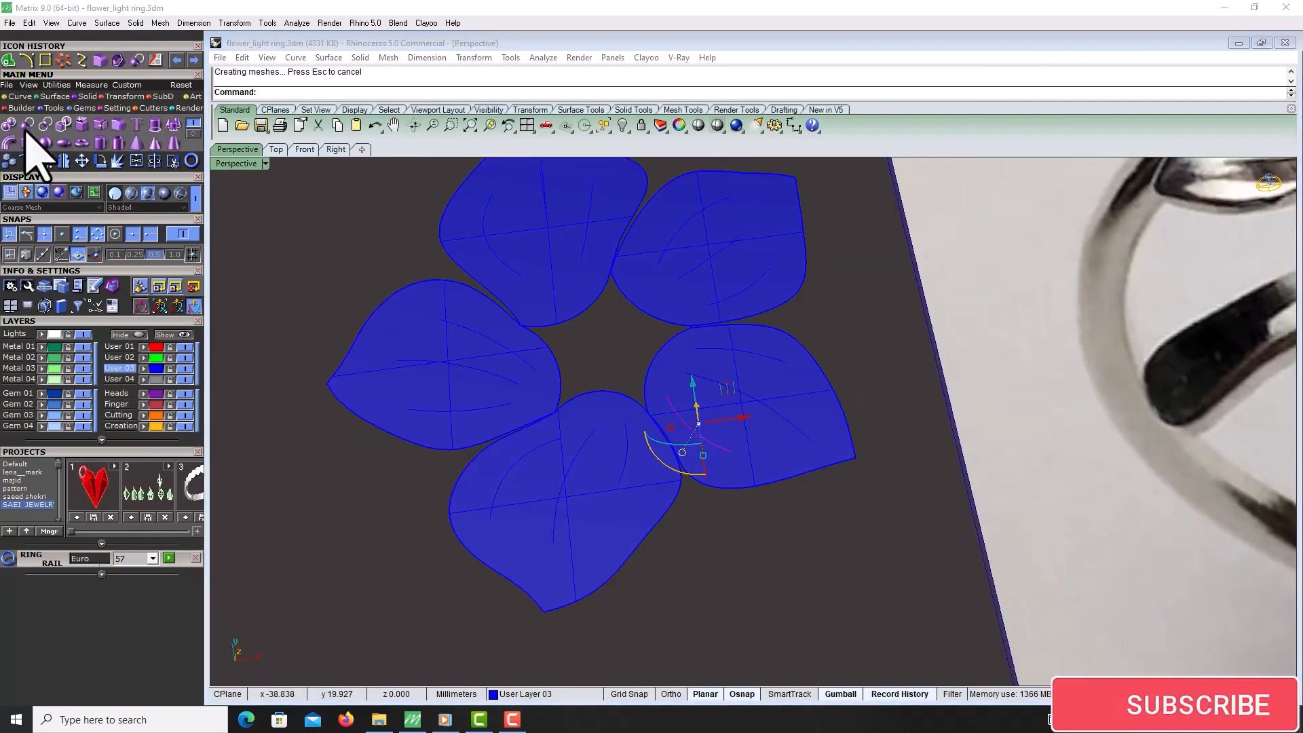
click(9, 142)
scroll(704, 442, up, 5)
right_drag(778, 448, 733, 430)
click(121, 357)
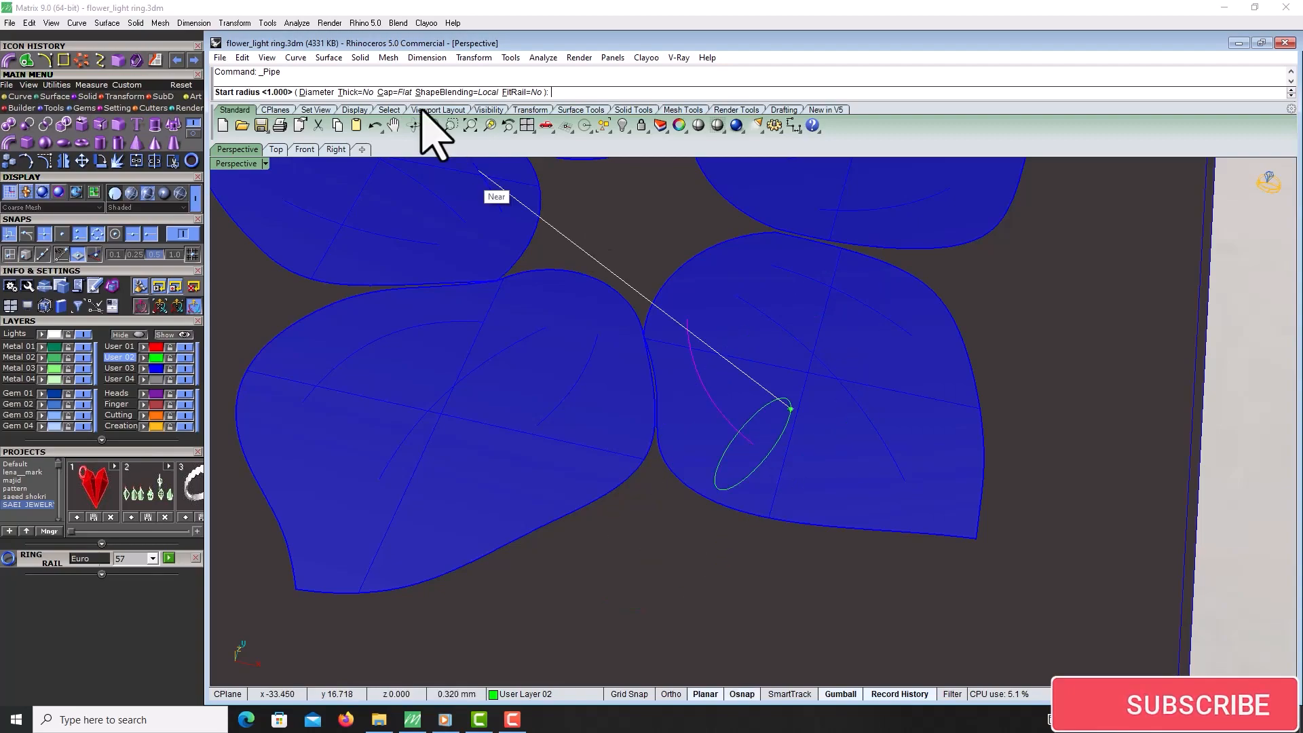
click(403, 92)
click(332, 91)
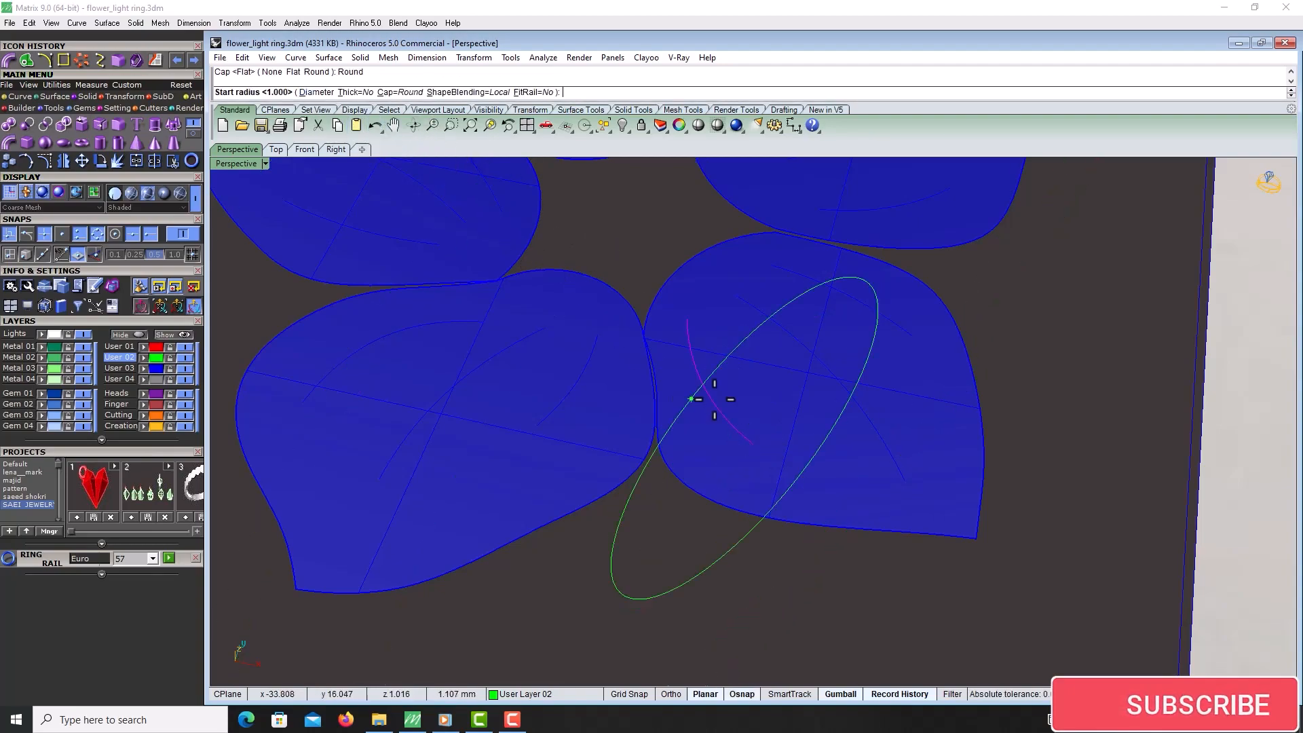
scroll(782, 462, down, 3)
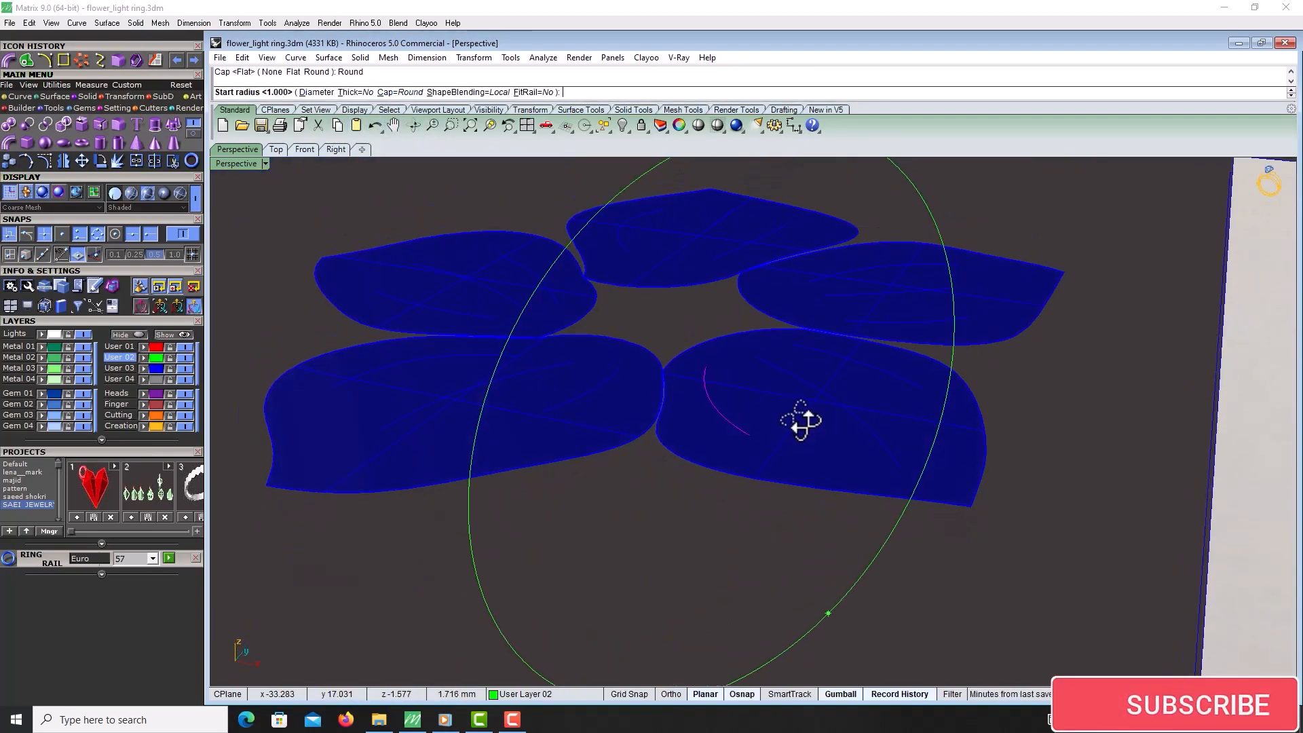
scroll(803, 421, up, 5)
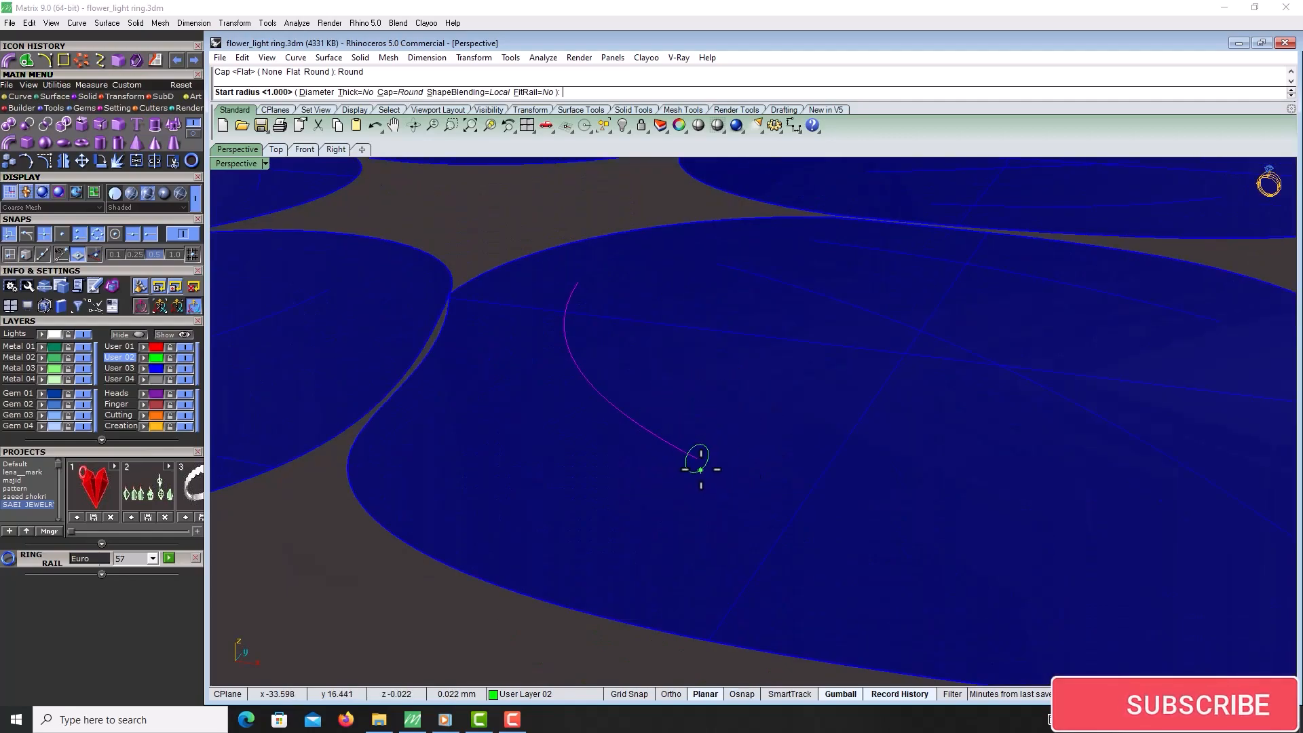
click(701, 469)
scroll(642, 450, down, 6)
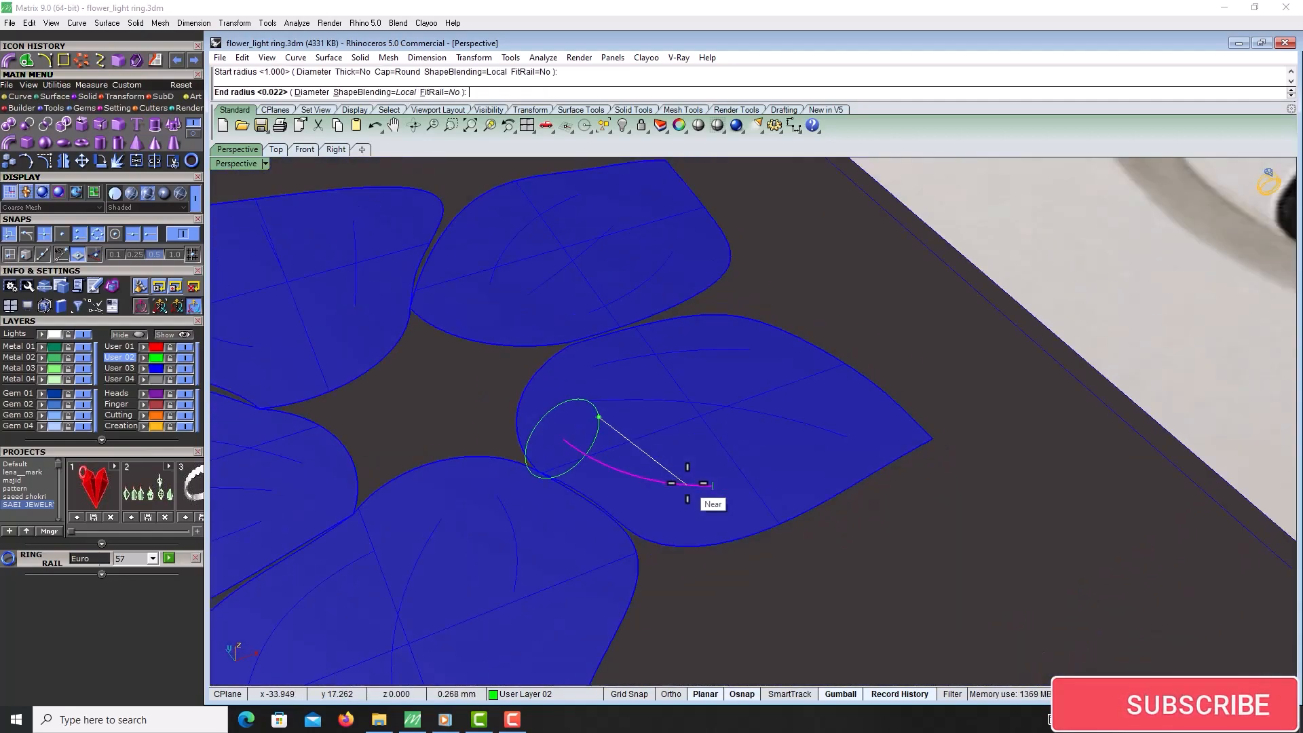
scroll(688, 484, up, 8)
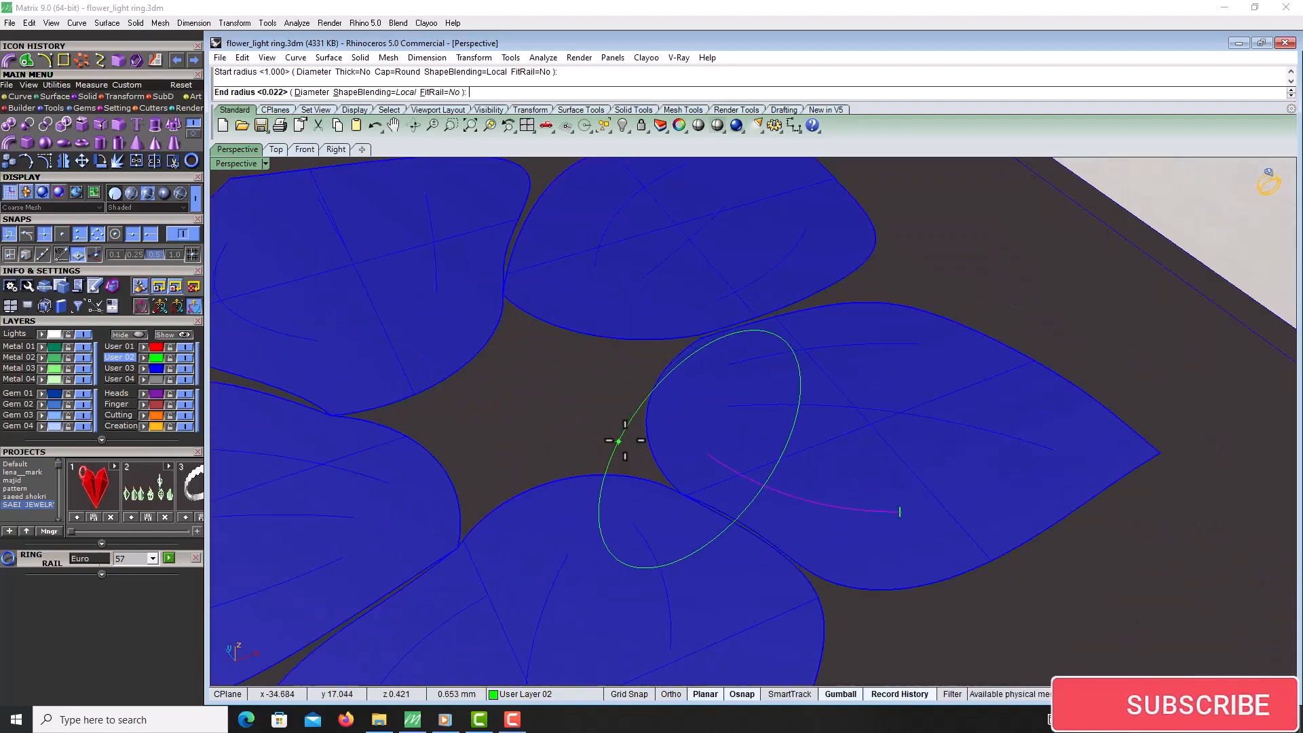
scroll(694, 431, down, 5)
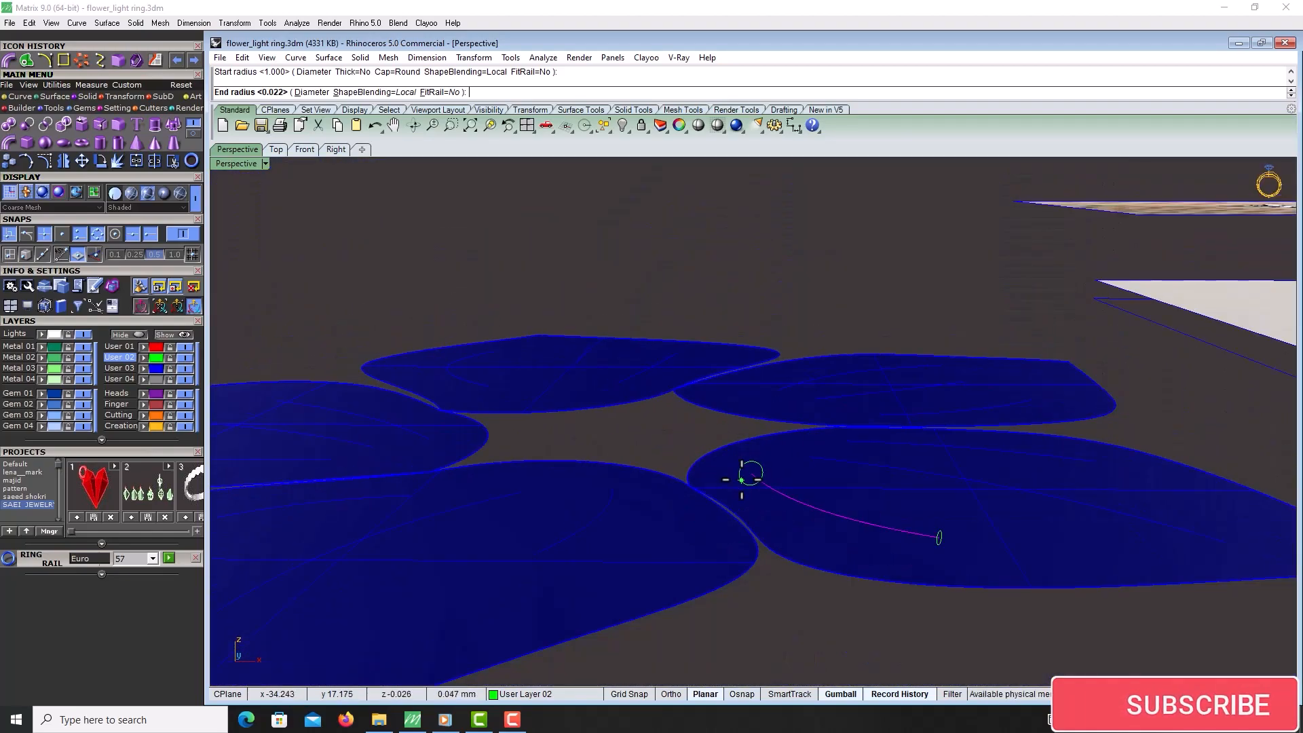
scroll(742, 479, up, 2)
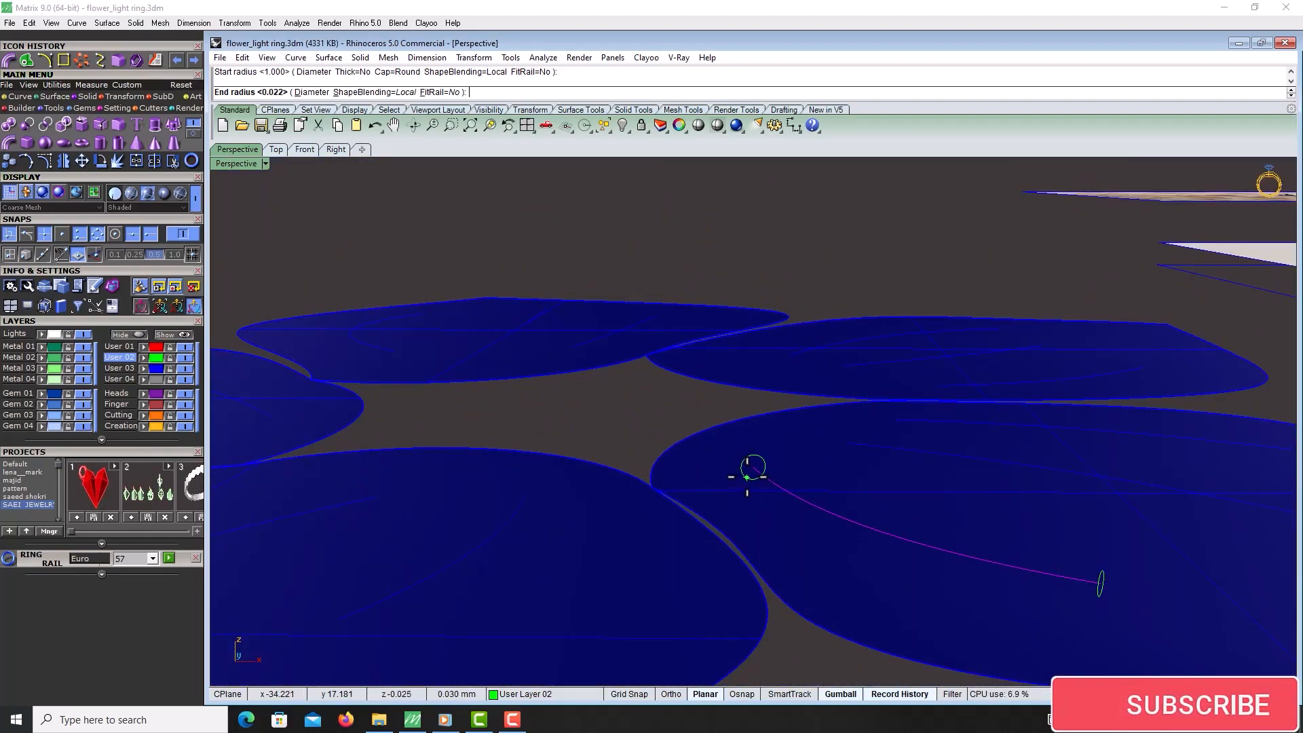
click(746, 478)
click(855, 548)
scroll(853, 543, down, 3)
scroll(858, 602, up, 2)
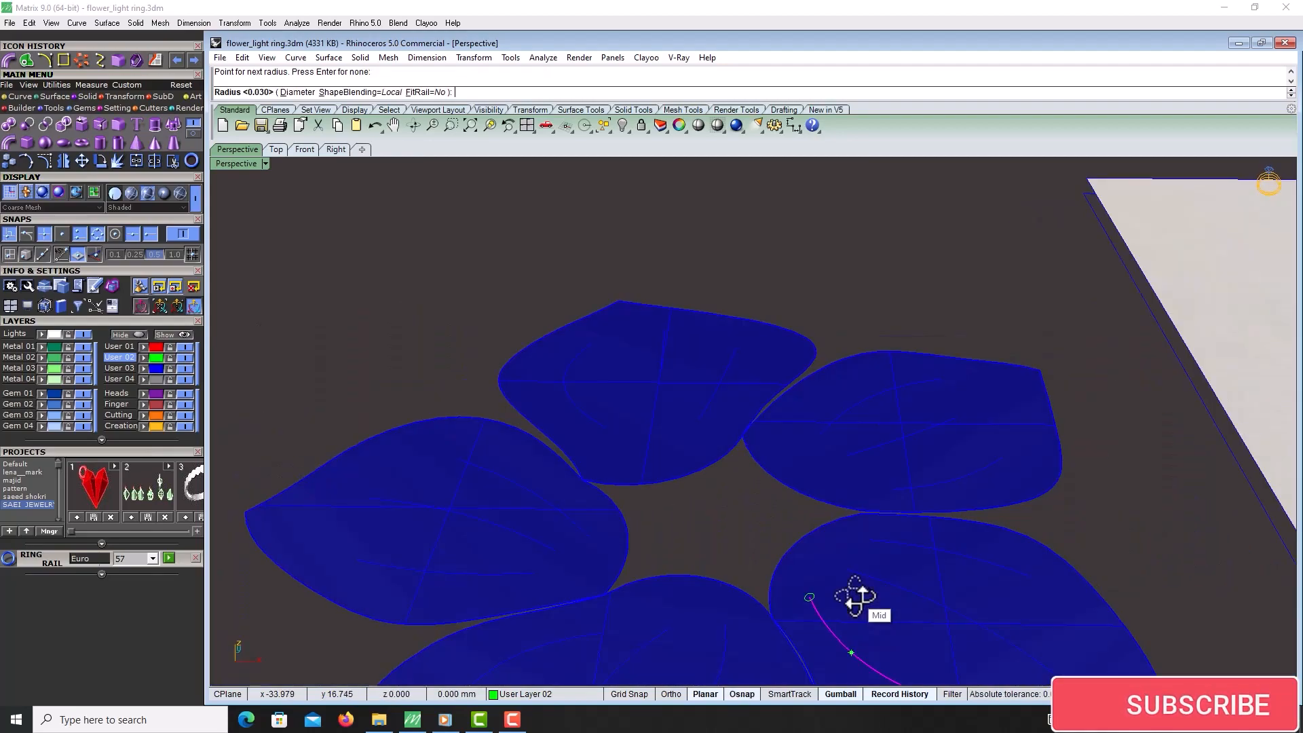
scroll(808, 498, down, 4)
scroll(806, 494, up, 5)
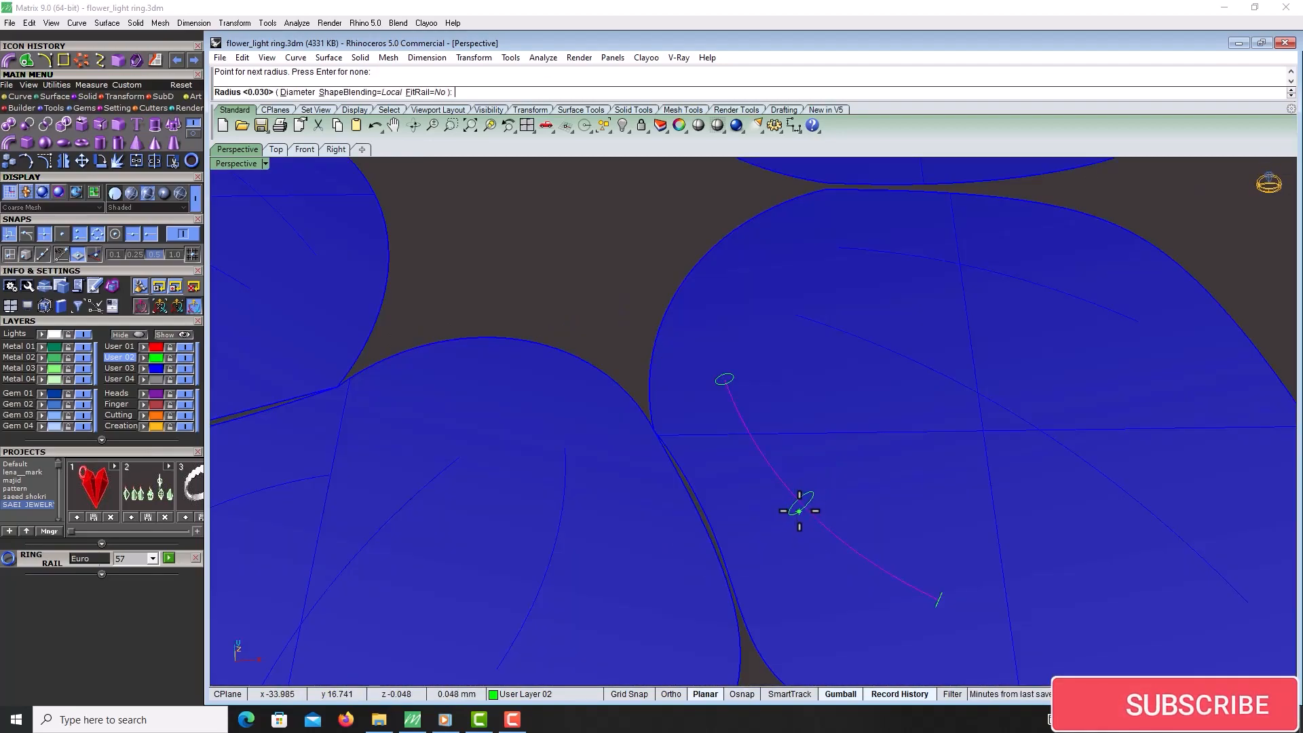
click(801, 522)
key(Return)
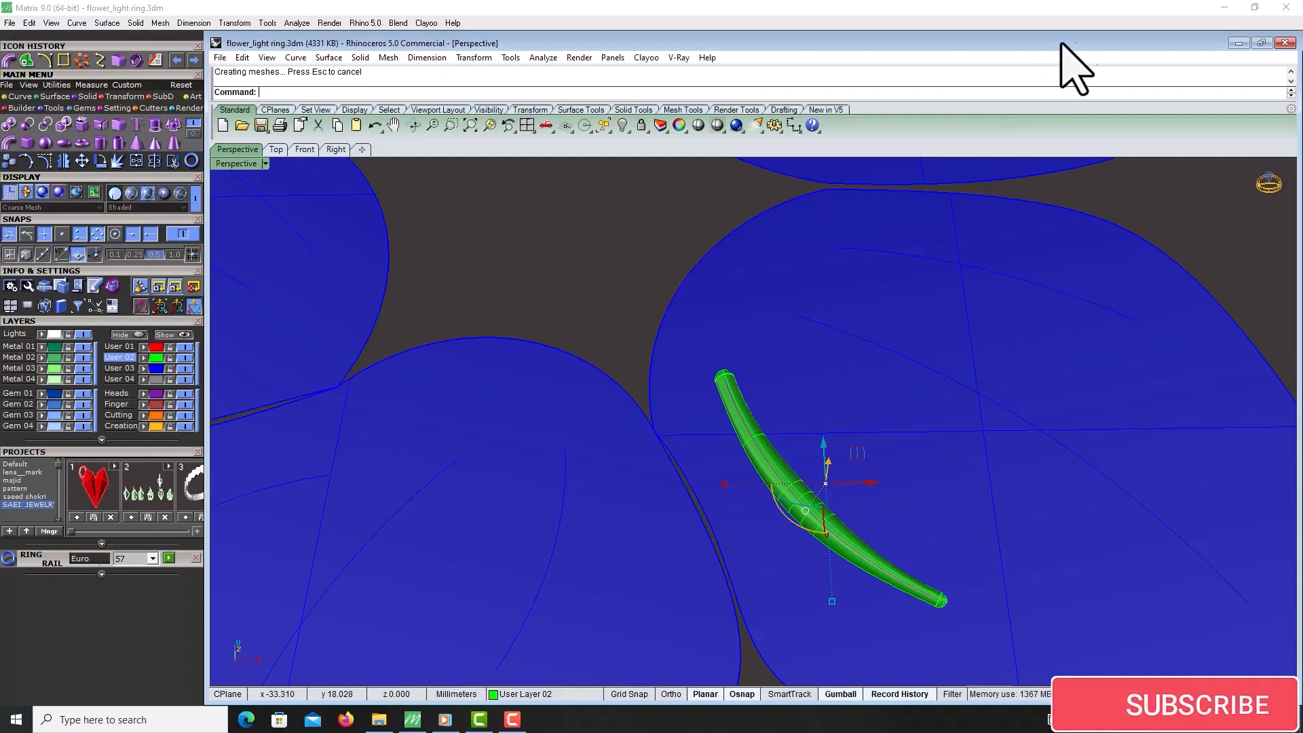
Select the five petal surfaces and try Offset Surface on them, then undo the offset
scroll(1077, 163, down, 8)
scroll(944, 508, up, 4)
click(936, 489)
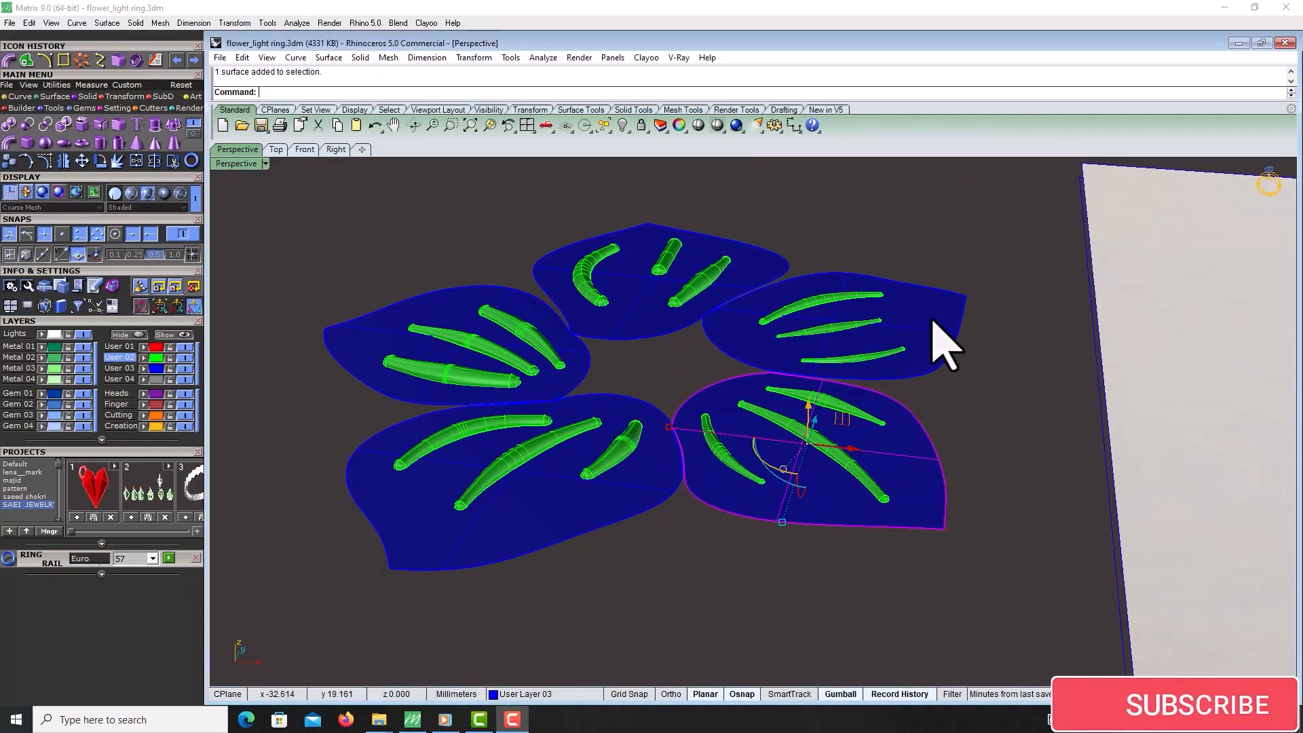
click(945, 343)
click(780, 299)
click(357, 331)
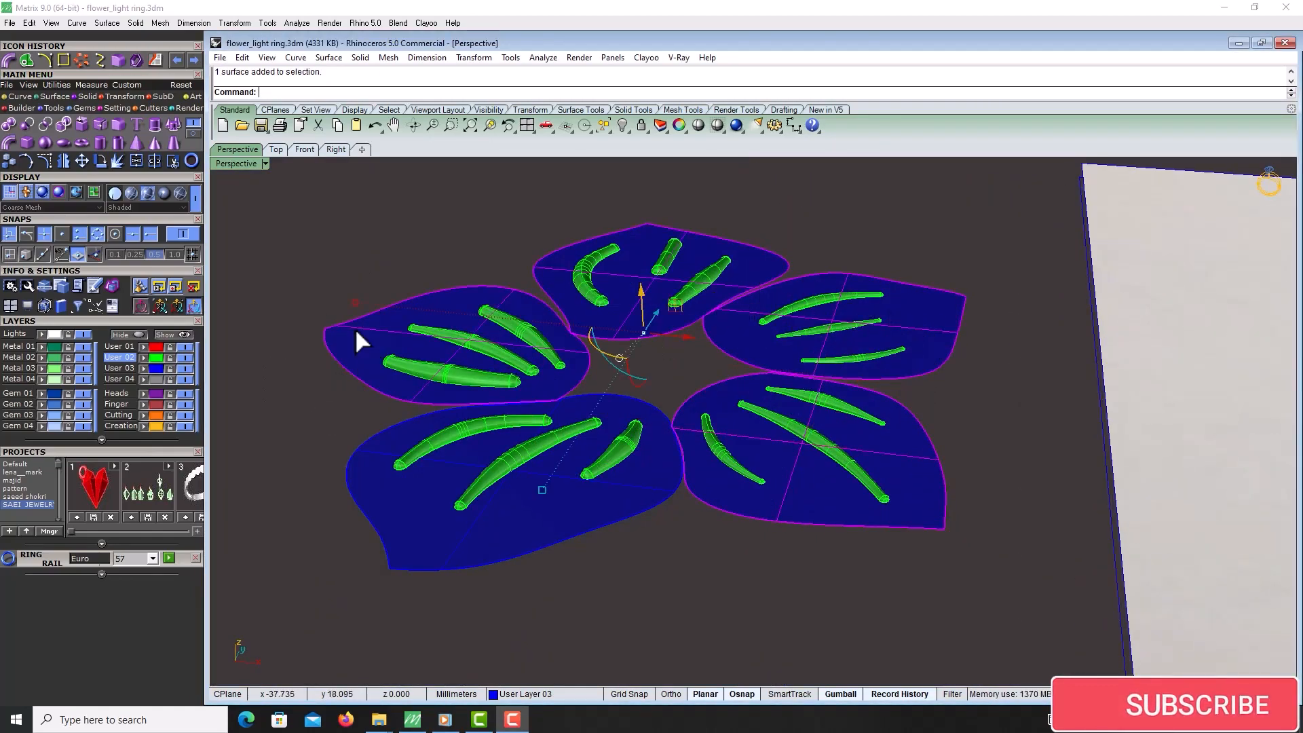
click(438, 549)
right_drag(780, 570, 770, 516)
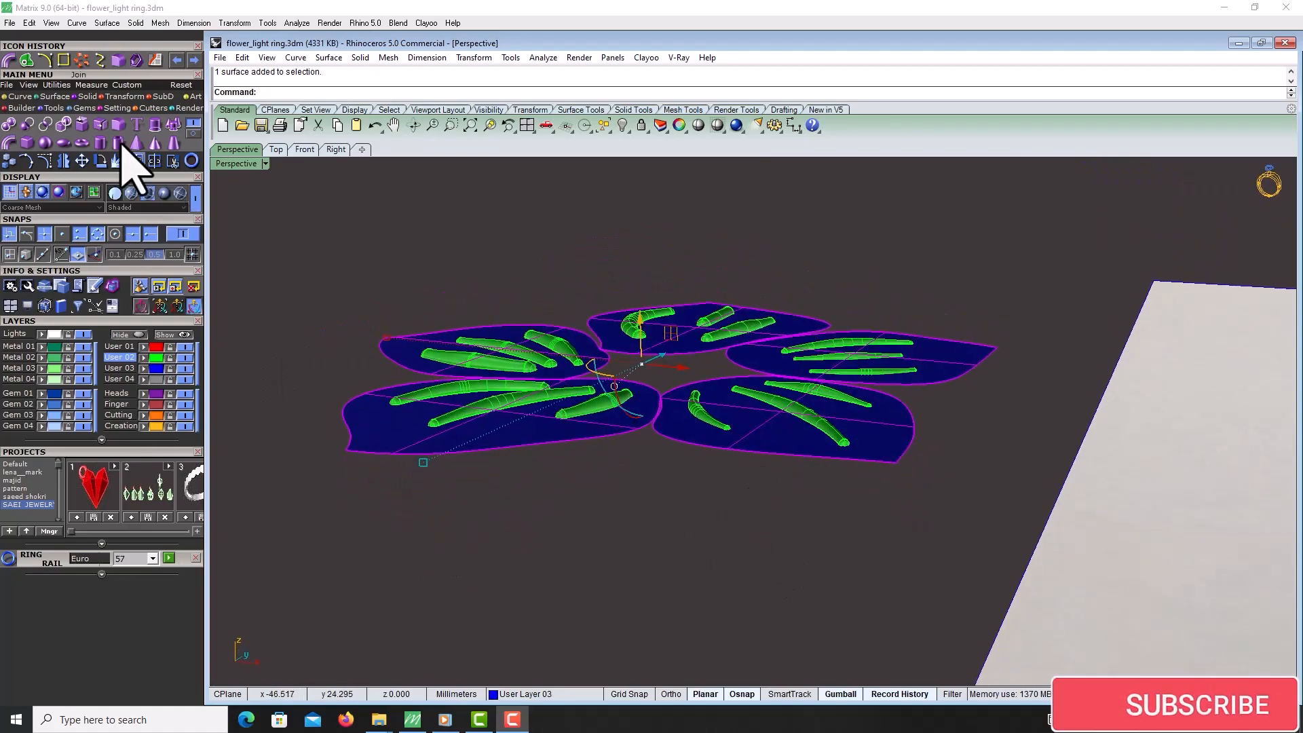
click(37, 98)
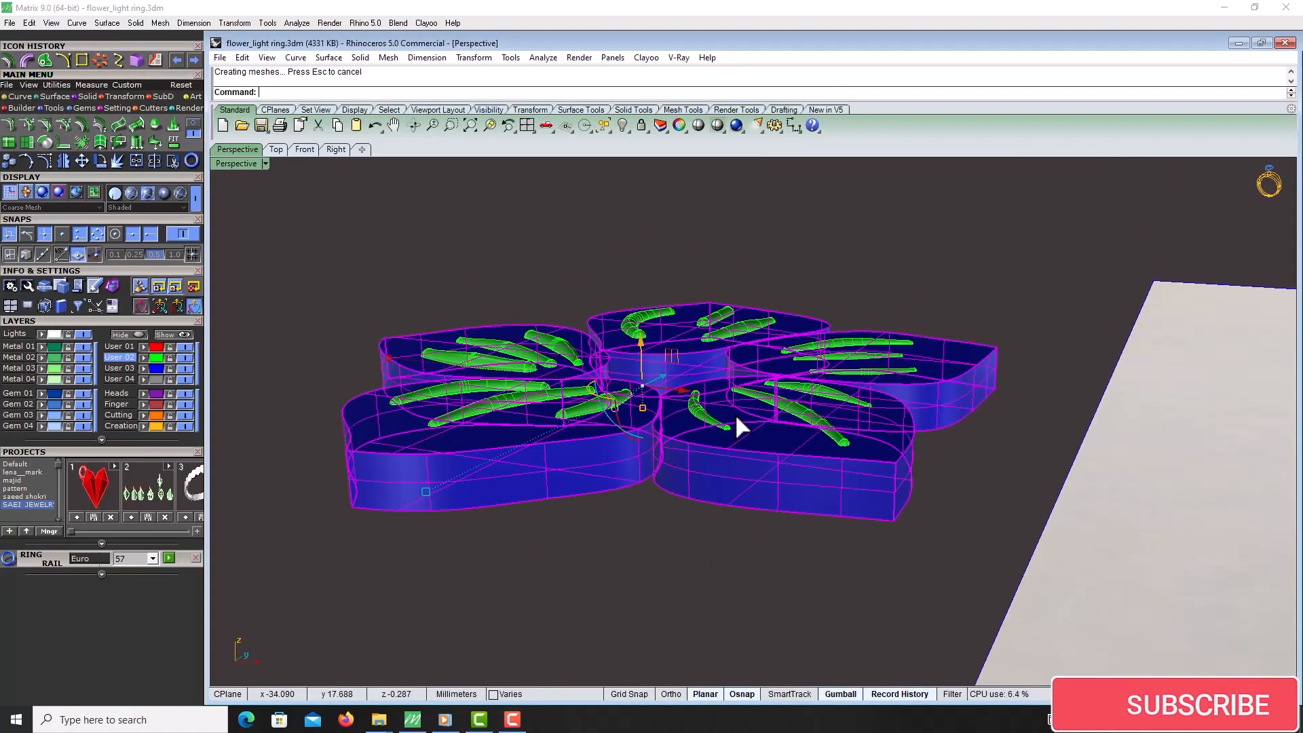
key(ctrl+z)
Select the whole flower with its veins and curves and move it from the reference area onto the ring band
scroll(735, 413, down, 5)
right_drag(713, 271, 761, 359)
drag(842, 211, 821, 241)
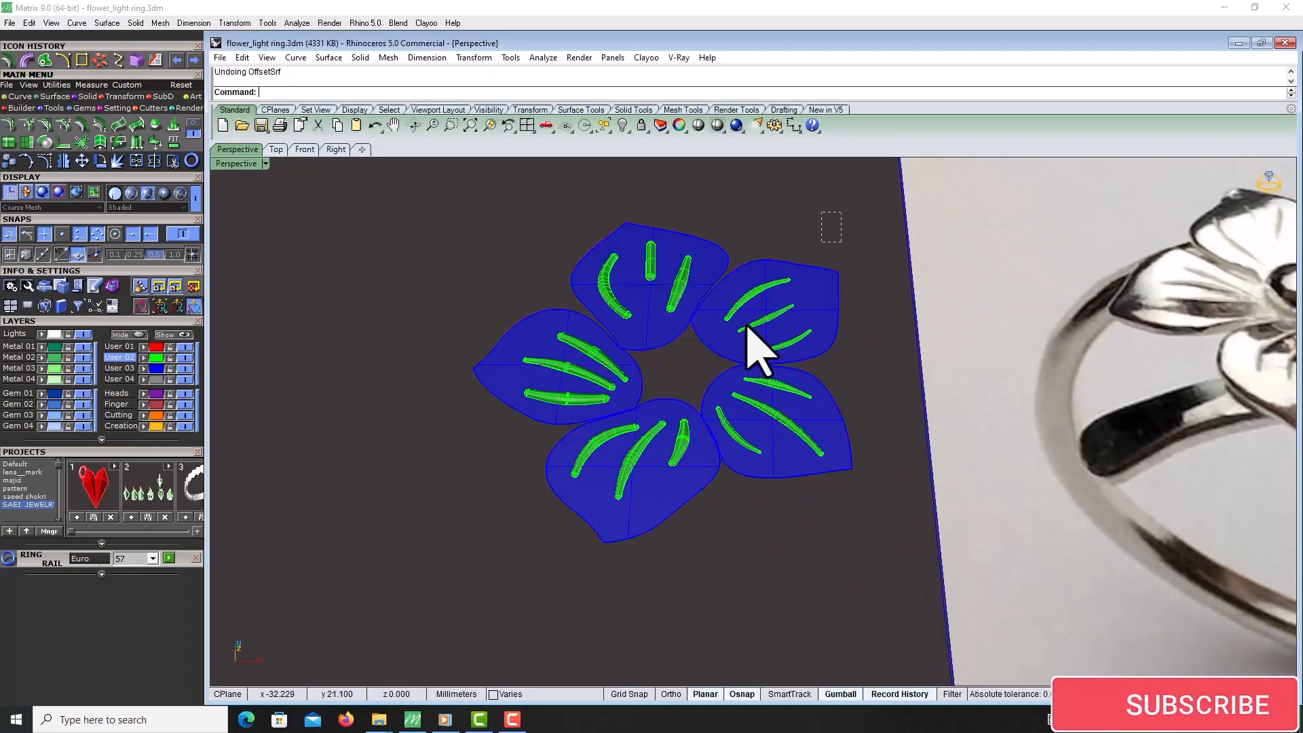
drag(747, 325, 463, 577)
scroll(641, 380, down, 8)
click(272, 149)
scroll(706, 370, down, 8)
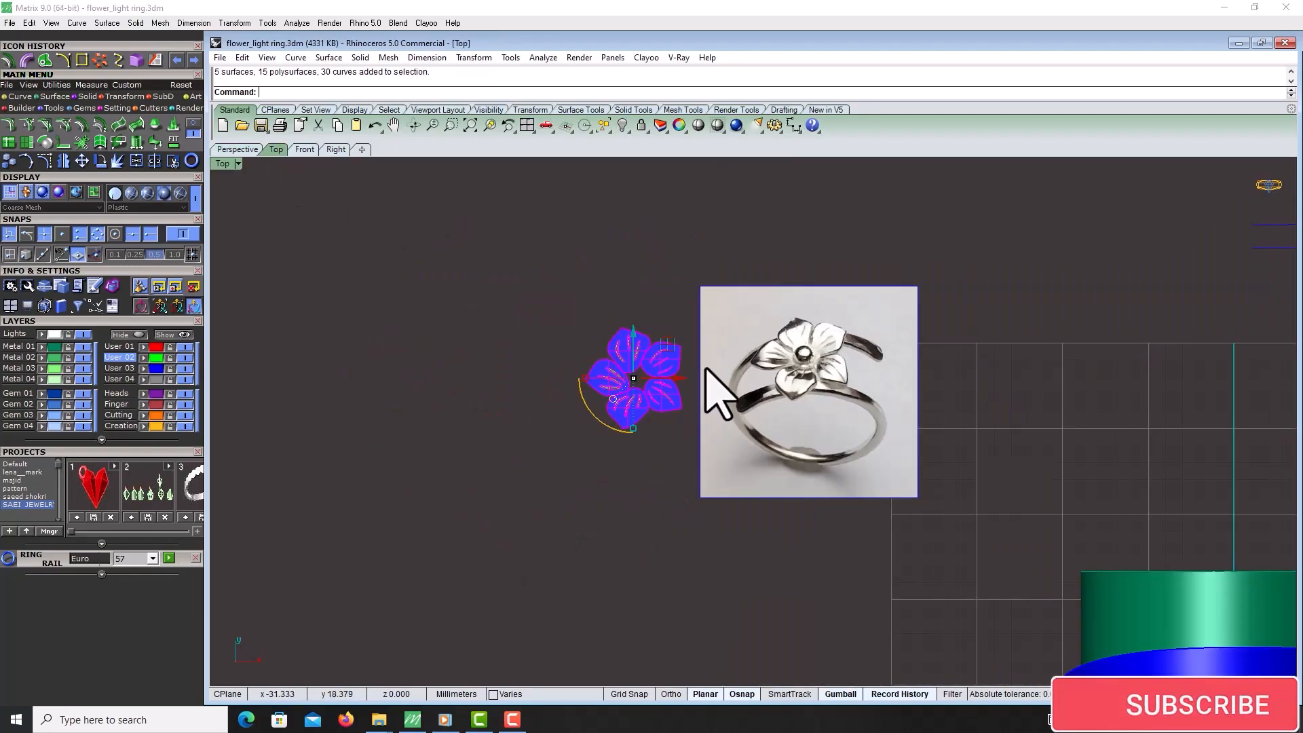
scroll(706, 370, down, 3)
drag(735, 369, 910, 452)
click(237, 149)
scroll(752, 457, down, 5)
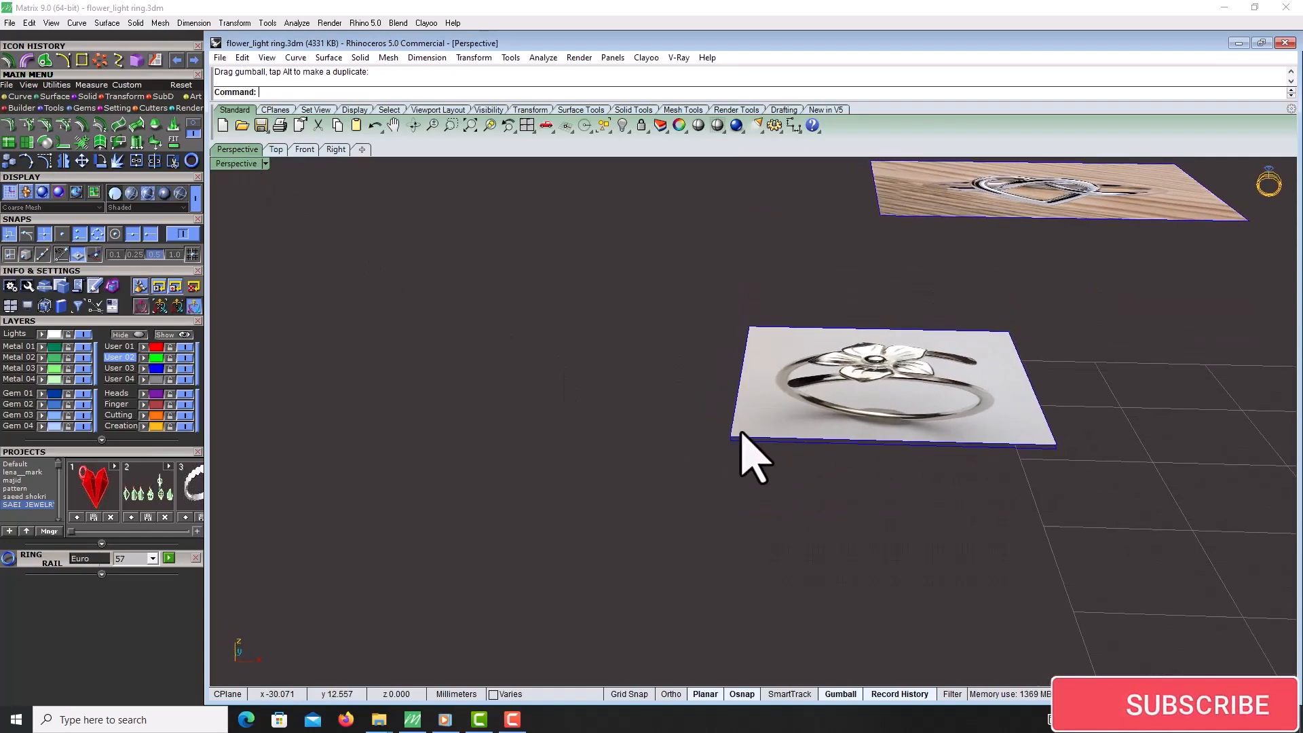
drag(1065, 467, 1079, 311)
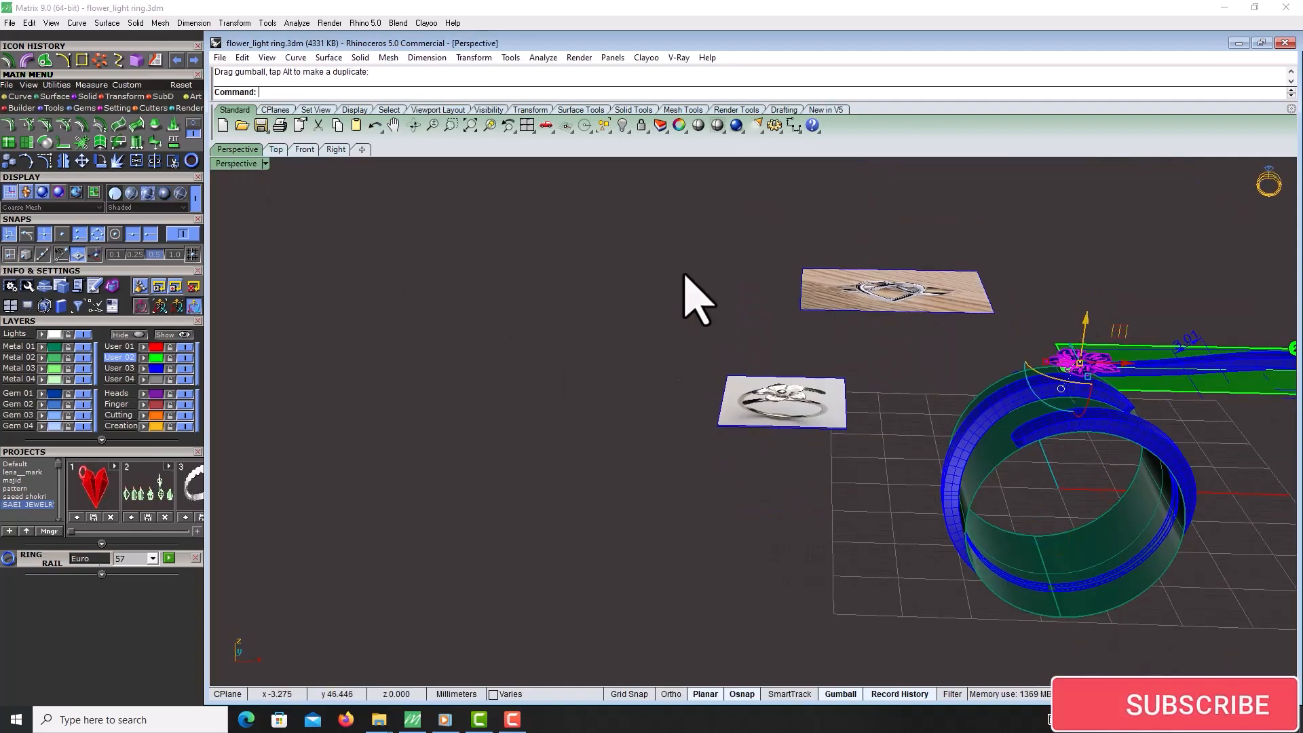
Reposition the flower over the centre of the ring band in the Top view
click(274, 150)
scroll(585, 367, down, 6)
scroll(736, 437, up, 12)
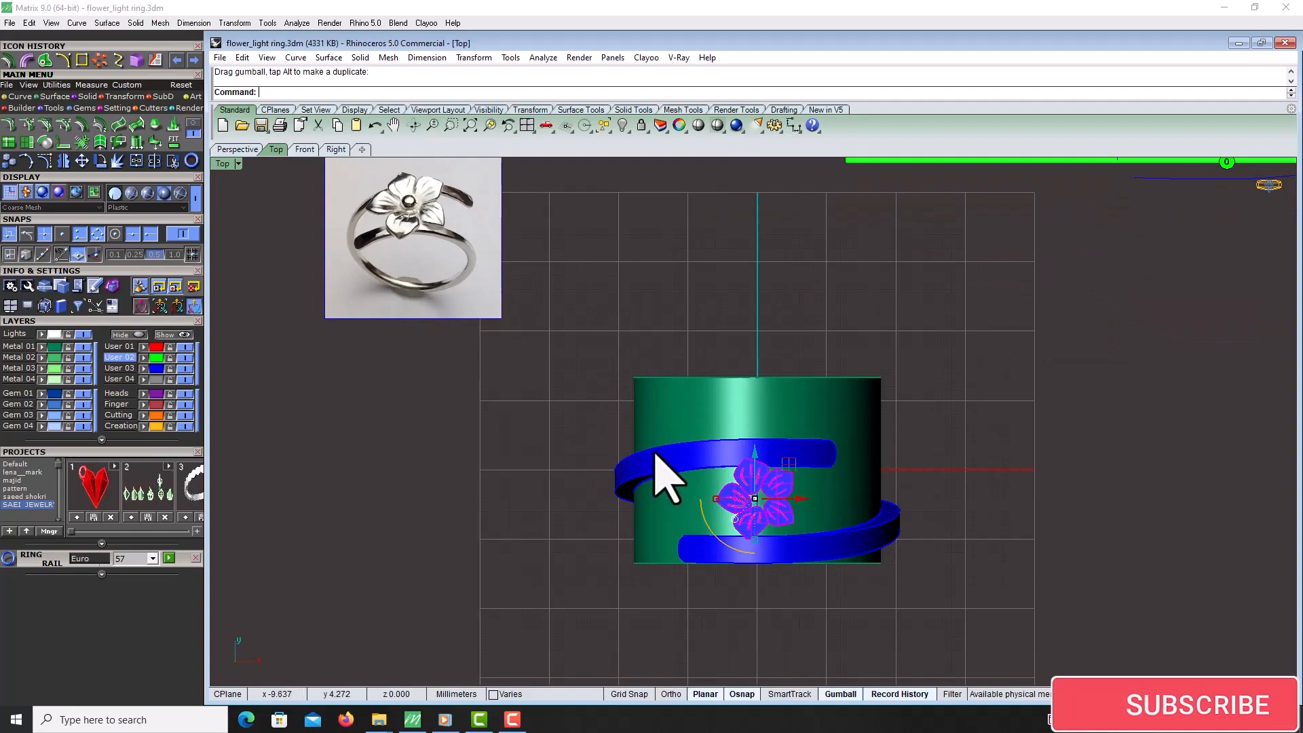
right_drag(761, 455, 810, 470)
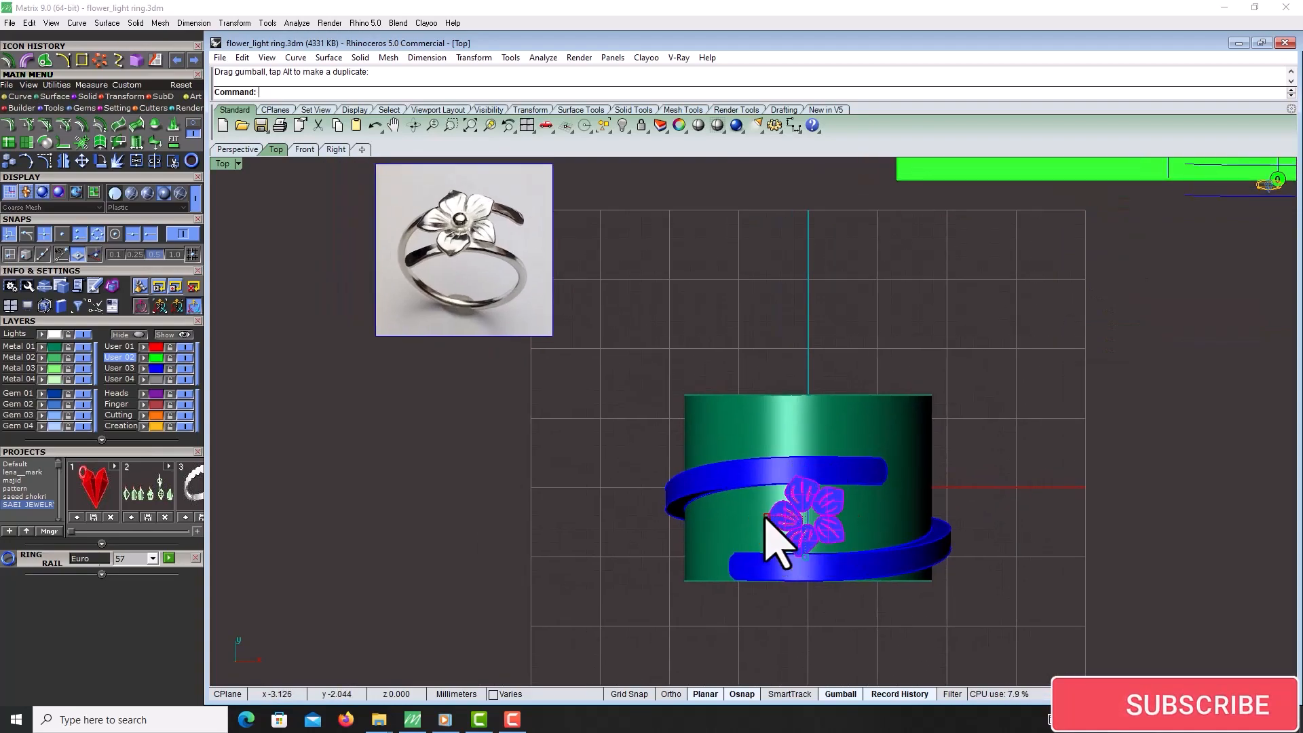
drag(765, 517, 739, 520)
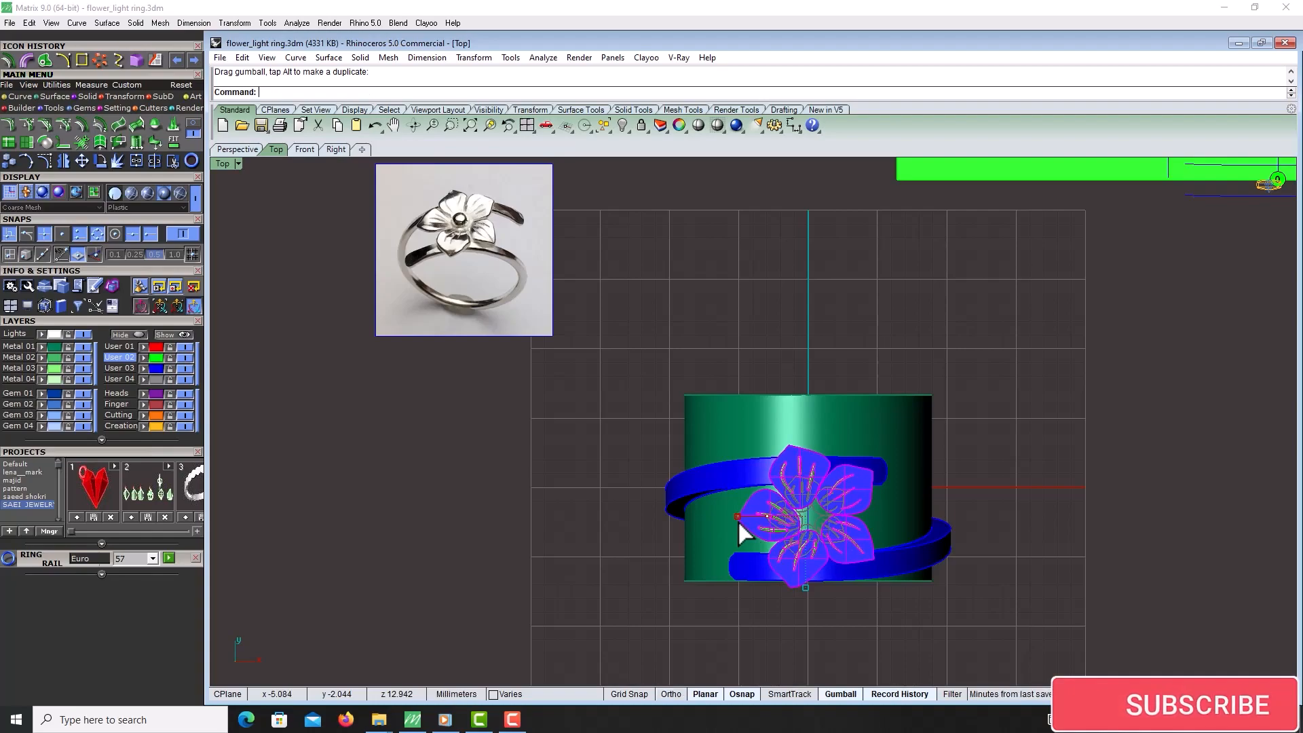
Inspect the flower's placement on the ring from different angles in the Perspective view
click(249, 150)
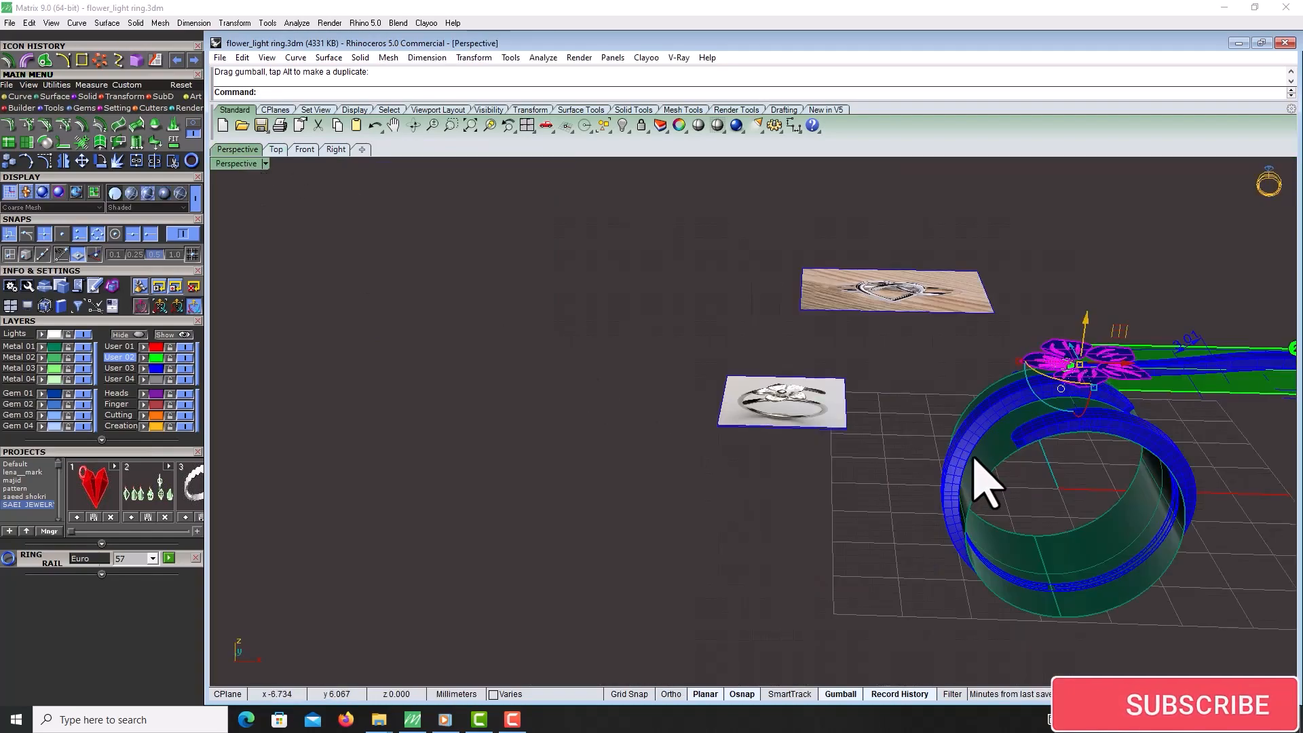
right_drag(984, 482, 933, 322)
right_drag(829, 287, 972, 314)
click(955, 192)
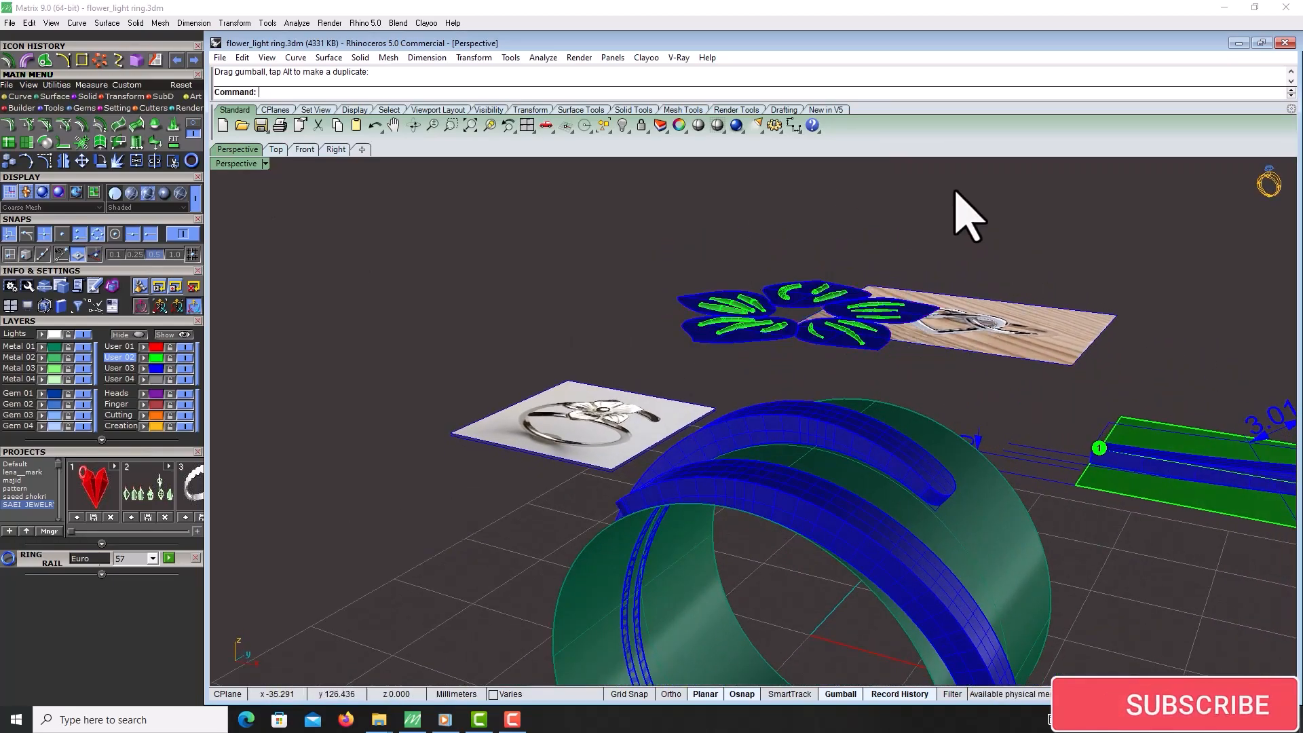
scroll(955, 192, down, 8)
right_drag(956, 192, 889, 295)
click(490, 127)
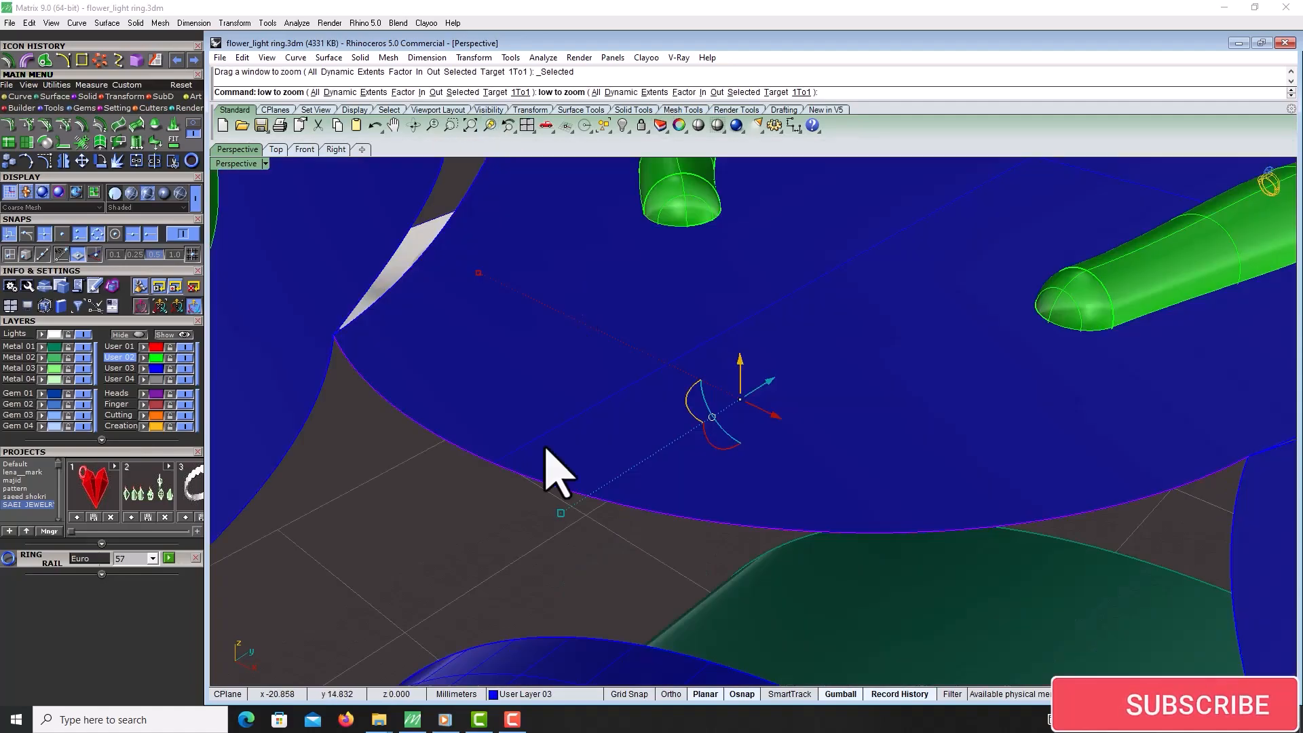
scroll(624, 481, down, 2)
scroll(734, 385, down, 15)
click(557, 310)
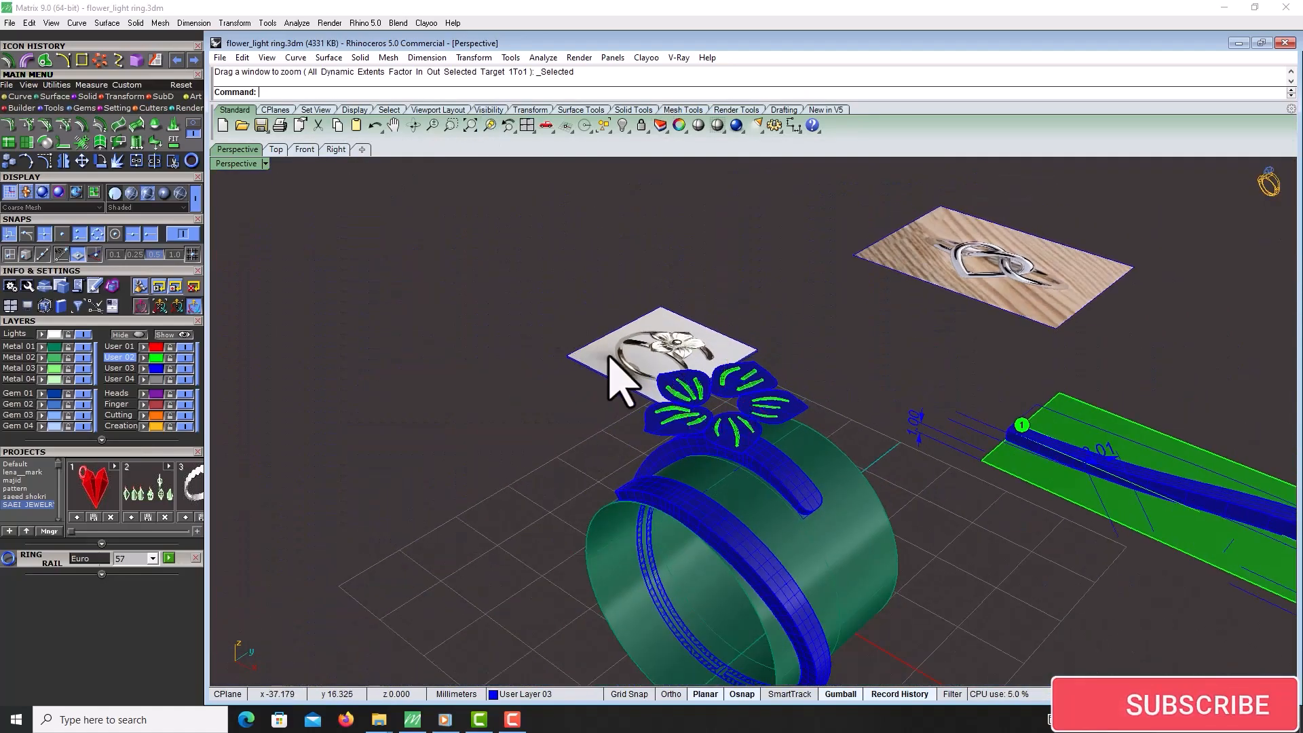
Select the five petal surfaces and offset them 0.5 mm into solid petals
right_drag(651, 397, 752, 432)
scroll(737, 434, up, 7)
click(729, 458)
shift+click(640, 453)
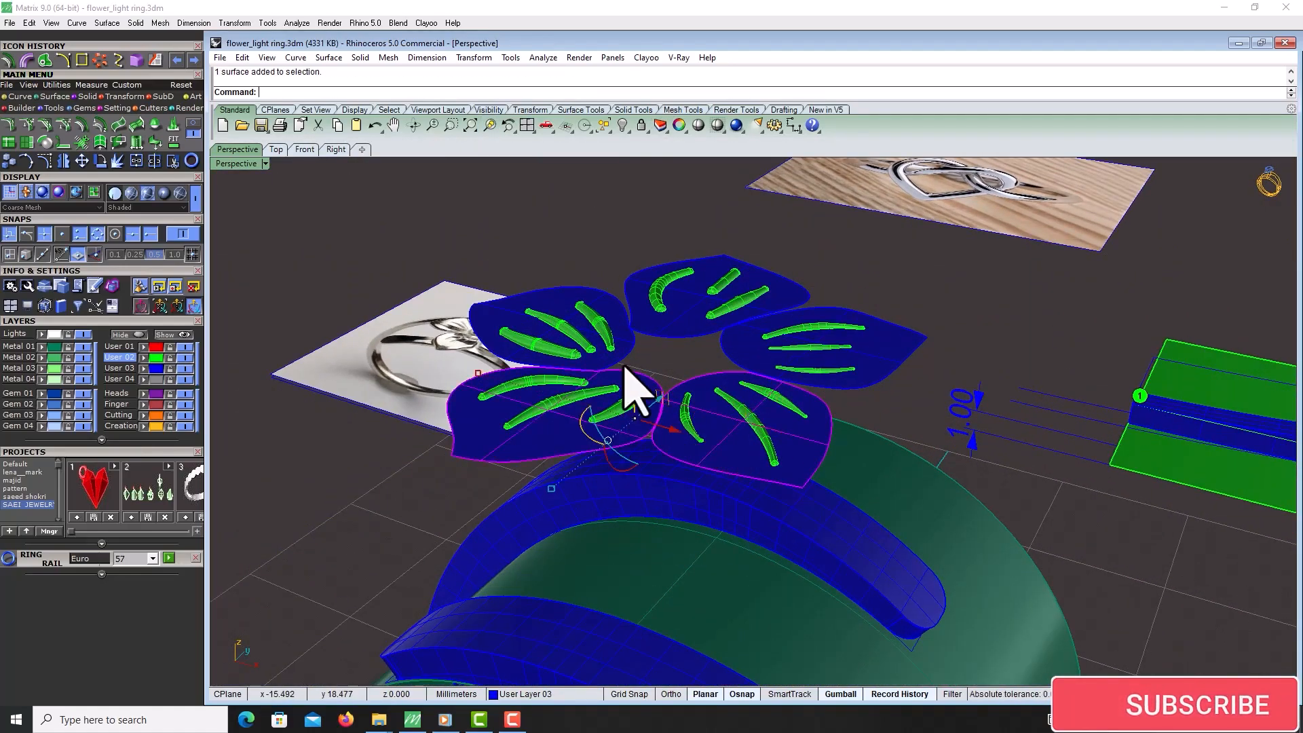
shift+click(524, 311)
shift+click(681, 309)
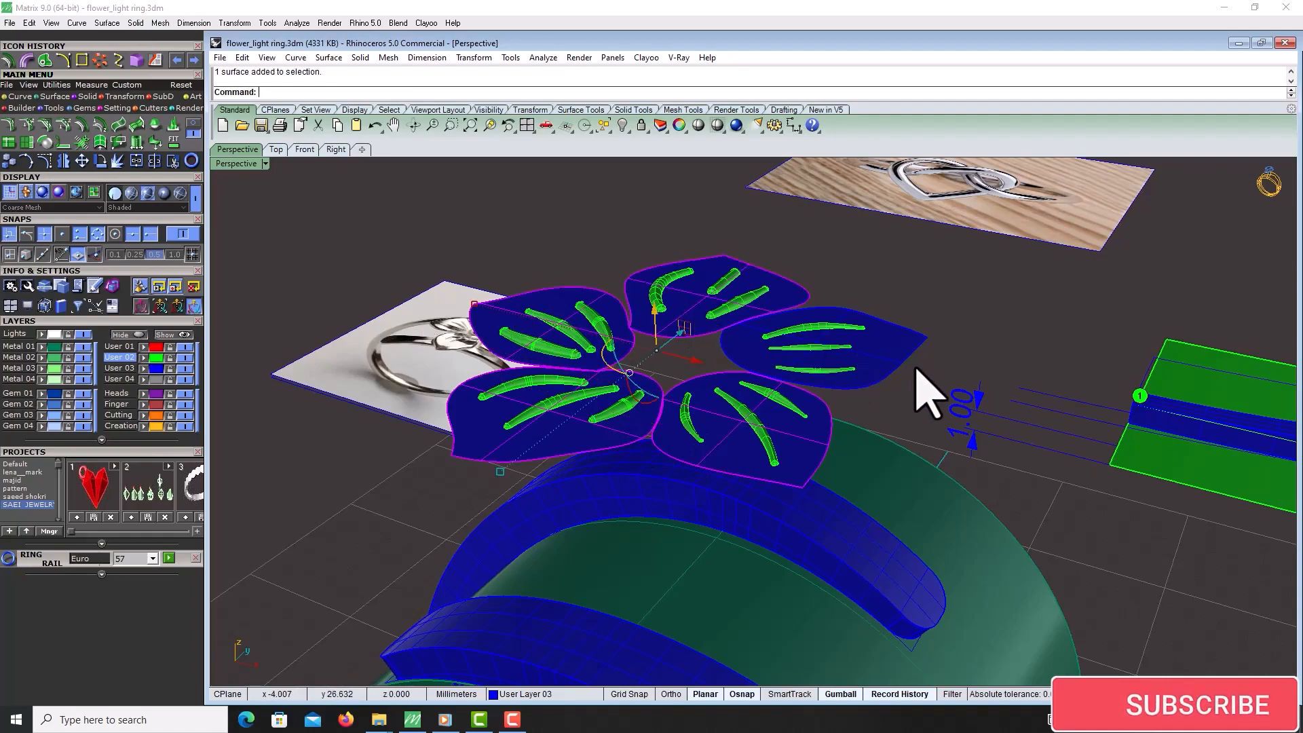
shift+click(875, 370)
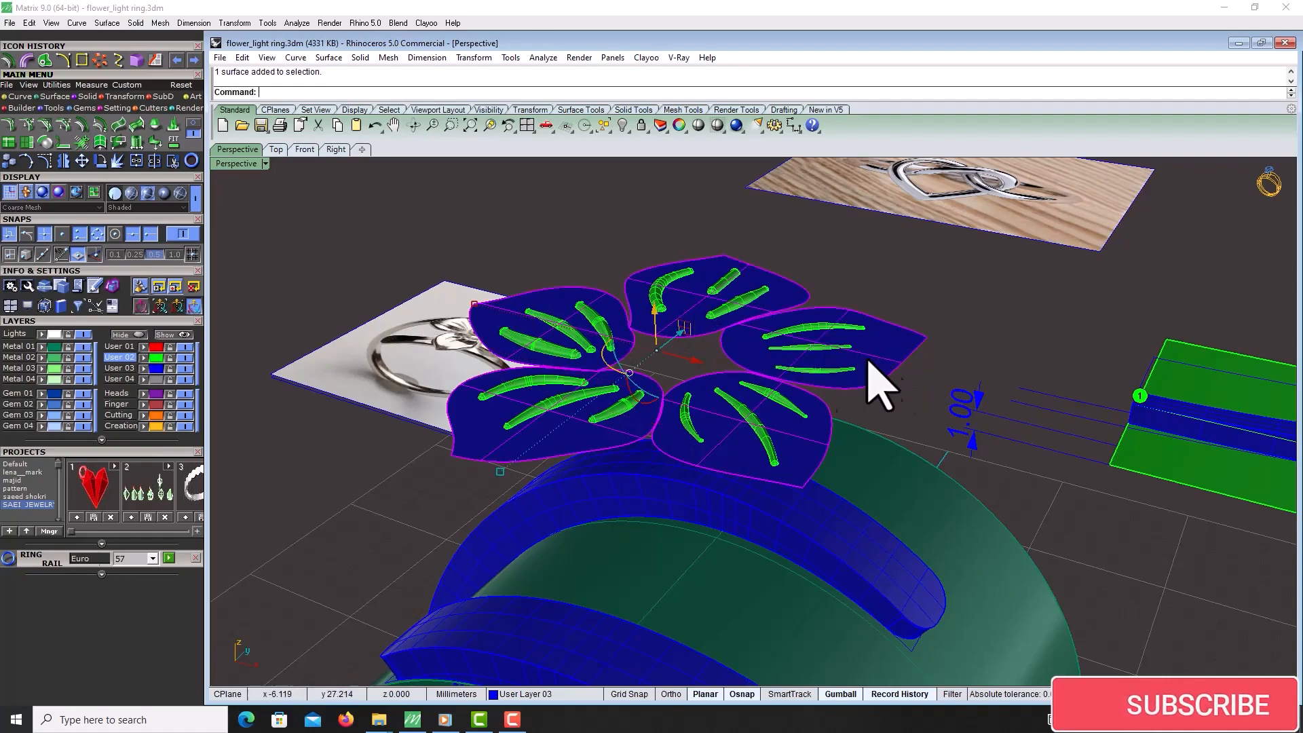
click(82, 124)
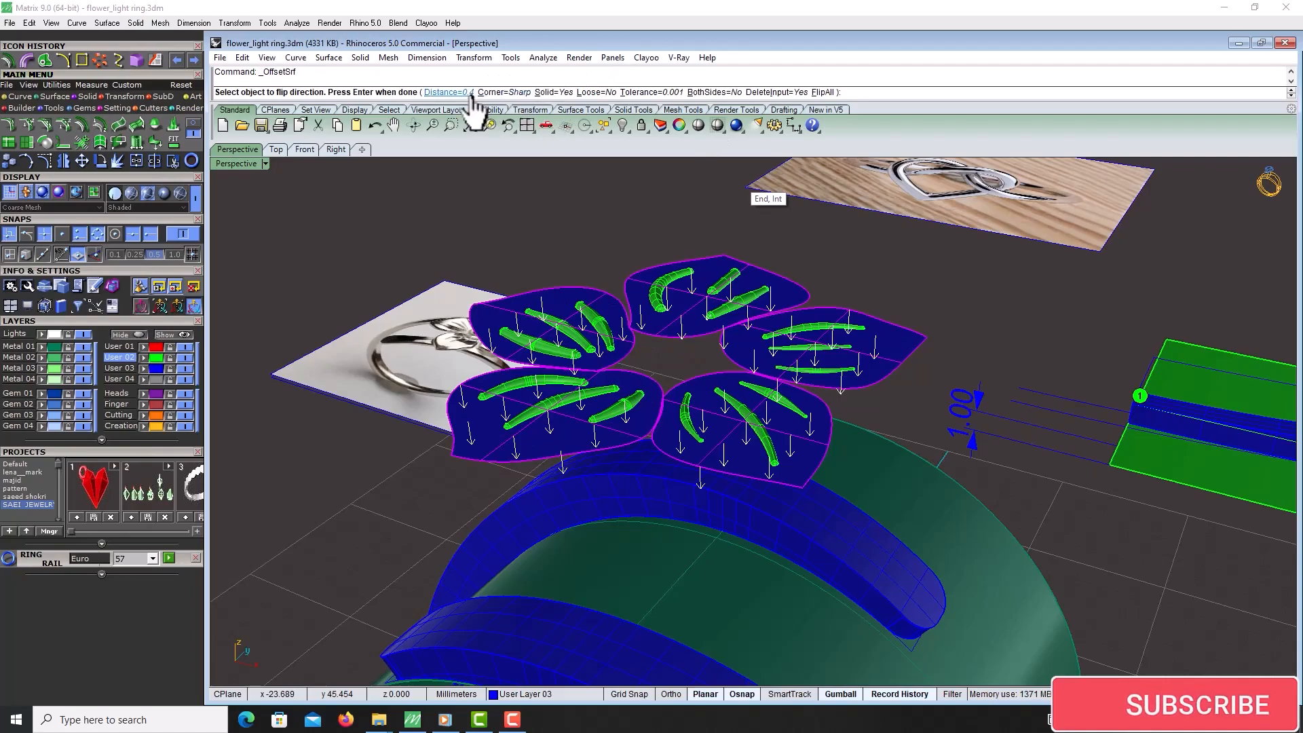
click(448, 92)
text(0.)
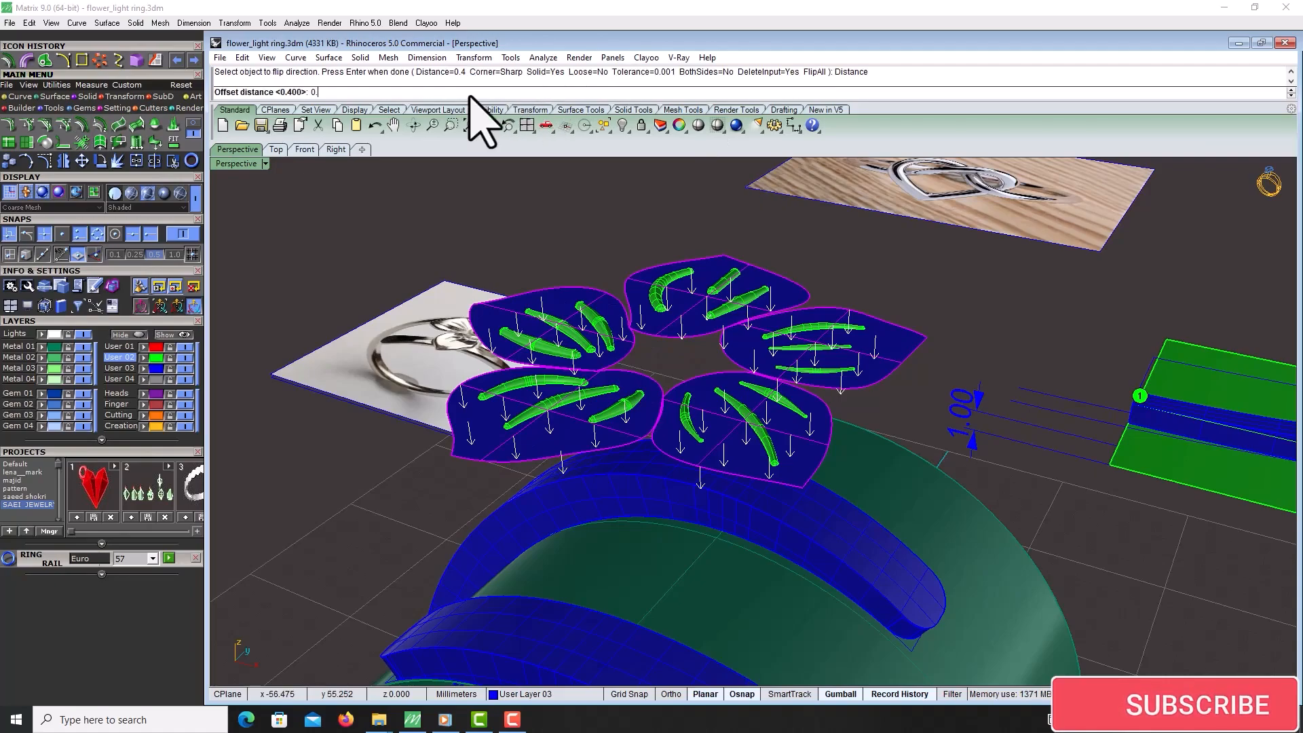
text(5)
key(Return)
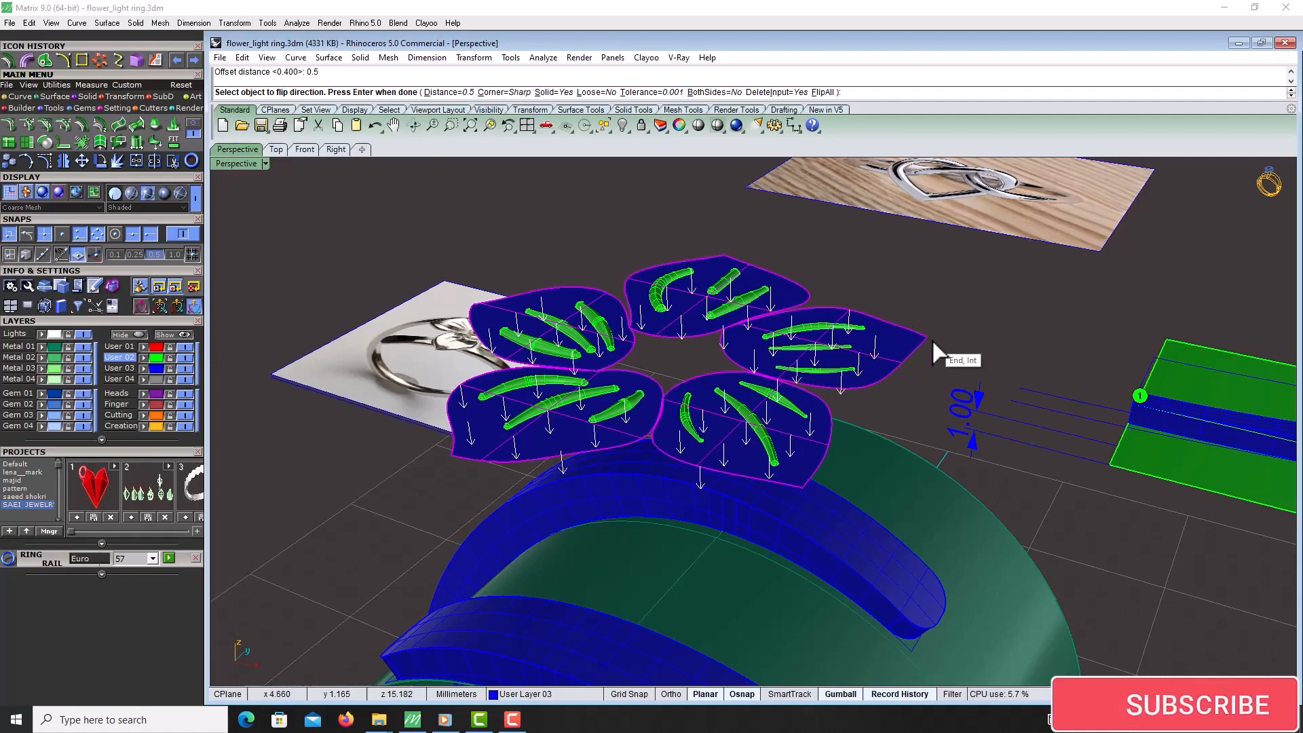
key(Return)
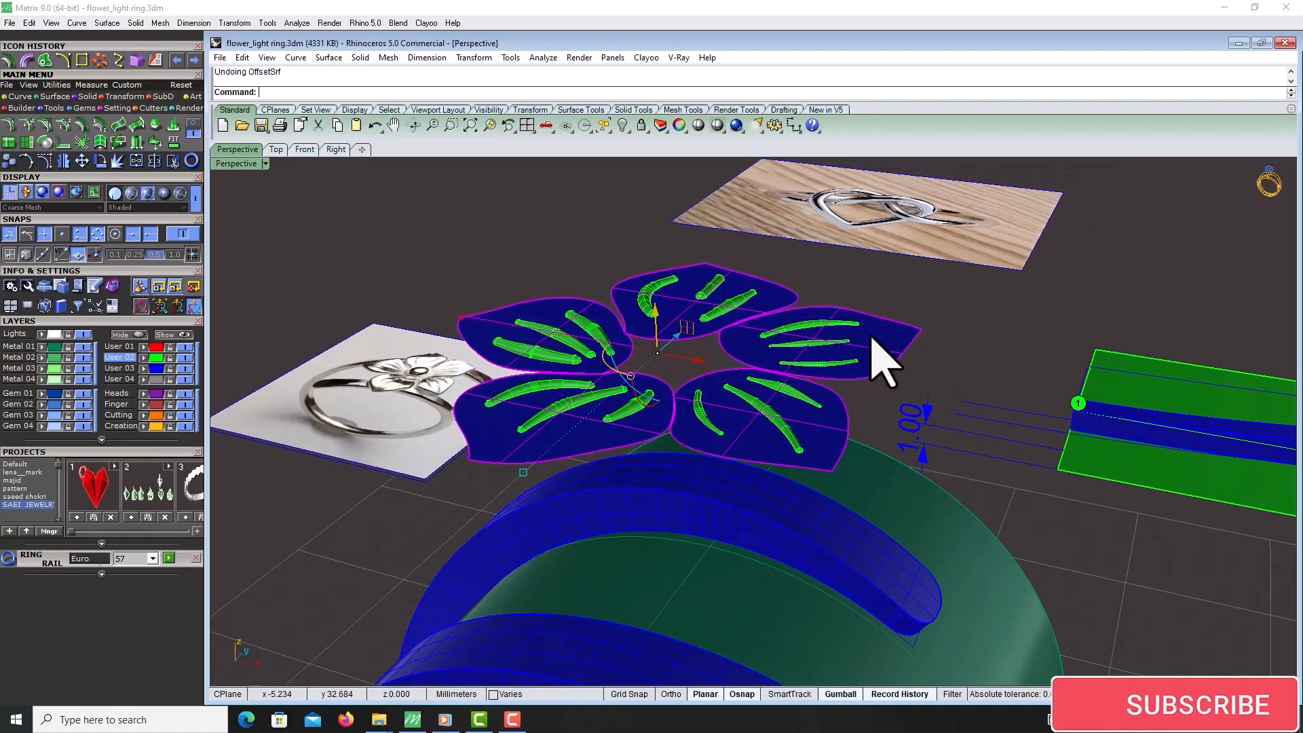
right_drag(855, 289, 770, 271)
right_drag(808, 314, 855, 269)
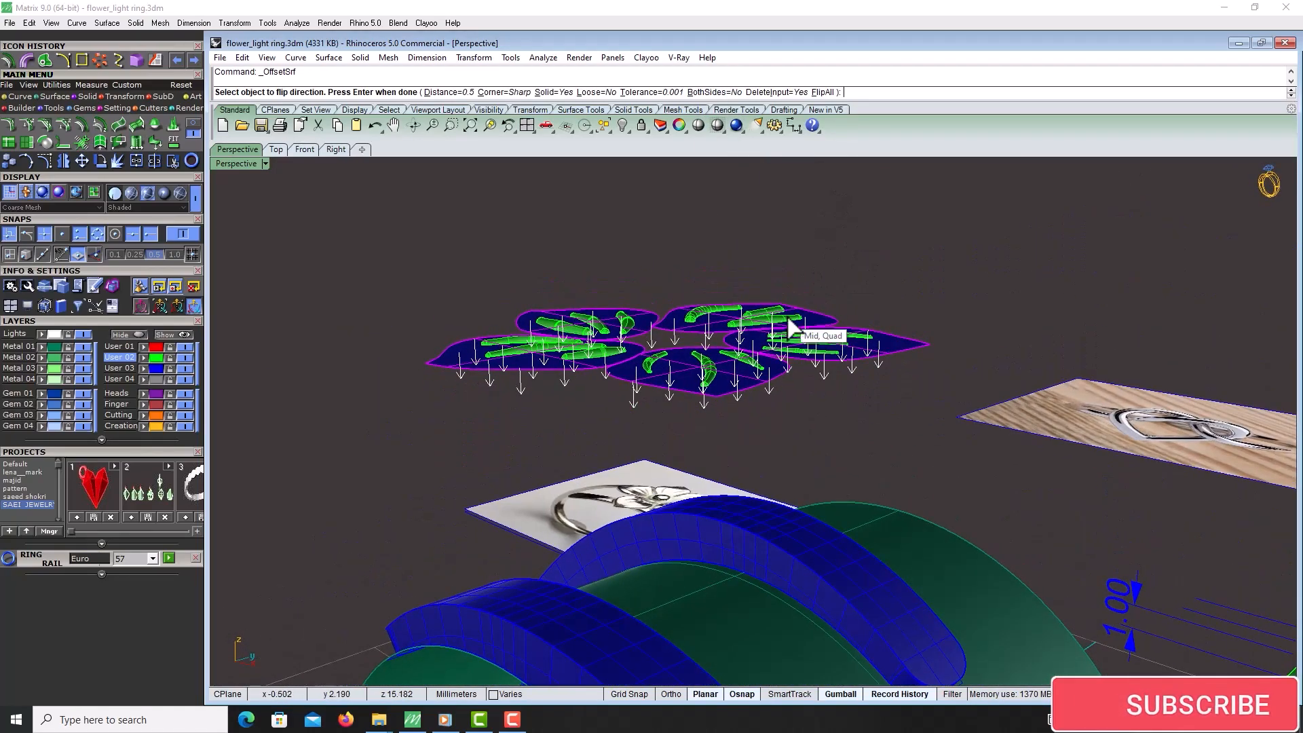
key(Return)
scroll(787, 317, down, 6)
right_drag(787, 317, 787, 277)
scroll(840, 341, up, 6)
key(Escape)
Select all the vein pipes on the petals, leaving out the curves, and group them
scroll(829, 351, down, 7)
drag(585, 223, 928, 376)
right_drag(889, 317, 930, 393)
scroll(916, 344, up, 5)
ctrl+click(875, 293)
ctrl+click(834, 279)
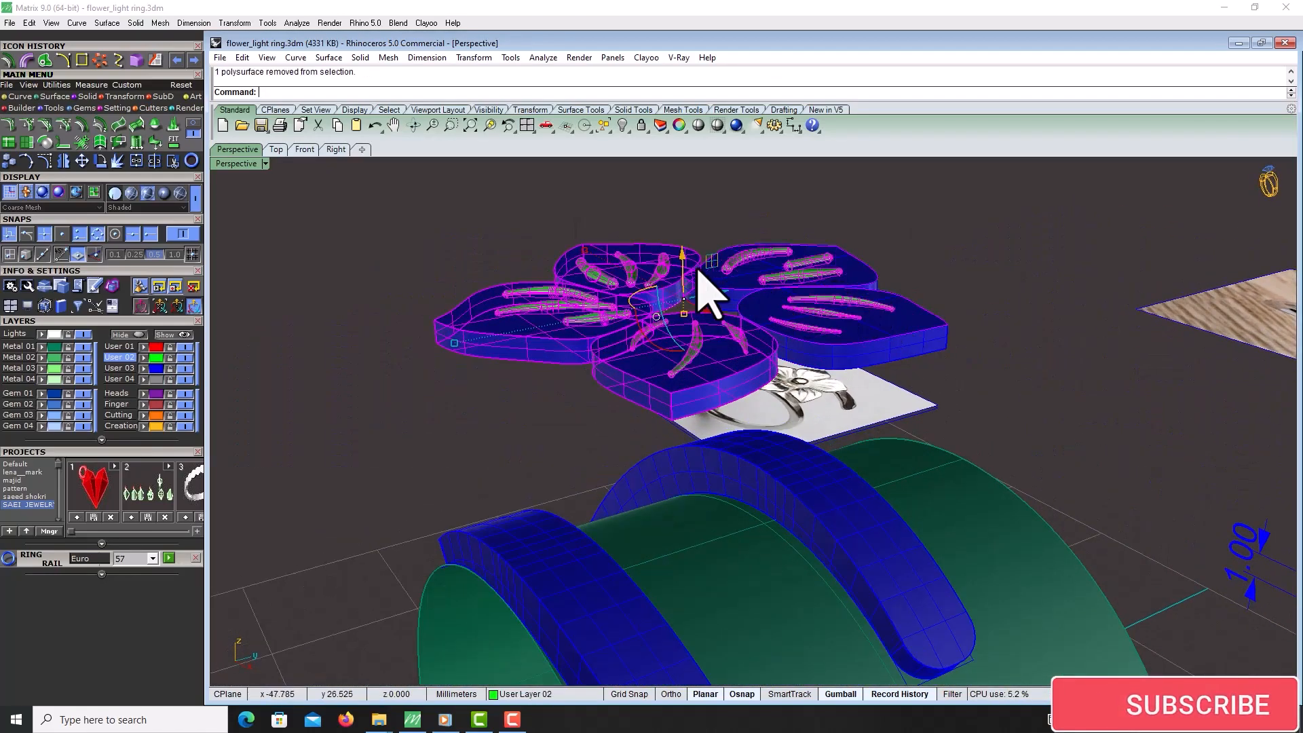
ctrl+click(695, 261)
ctrl+drag(941, 324, 938, 328)
ctrl+drag(902, 218, 845, 263)
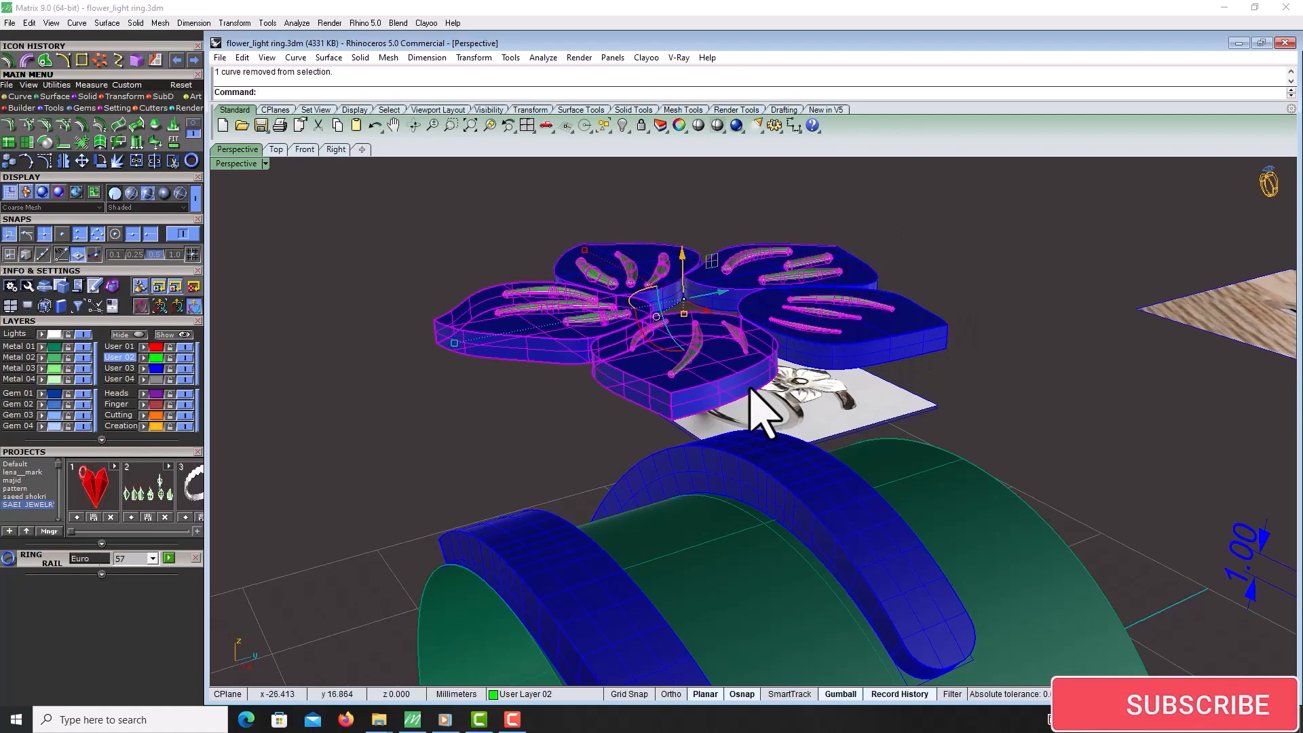
ctrl+click(741, 383)
ctrl+click(727, 373)
ctrl+click(660, 392)
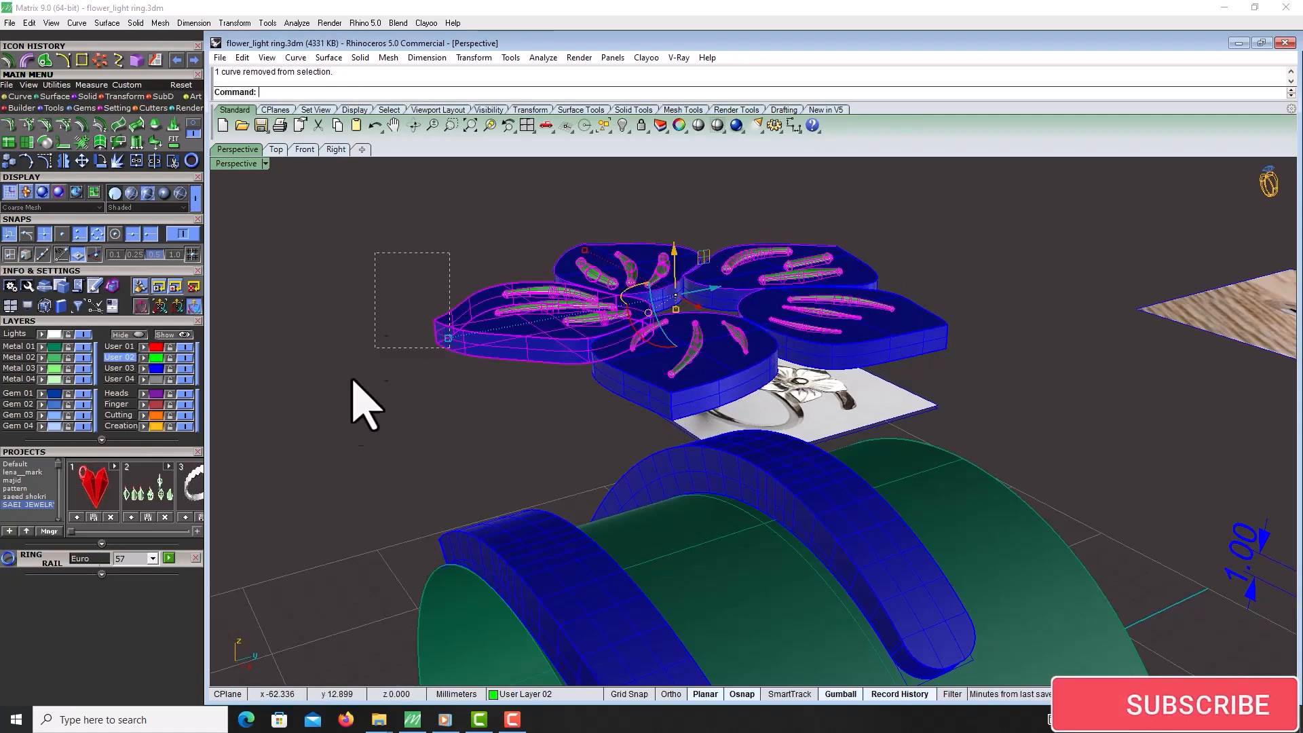
ctrl+drag(353, 381, 295, 420)
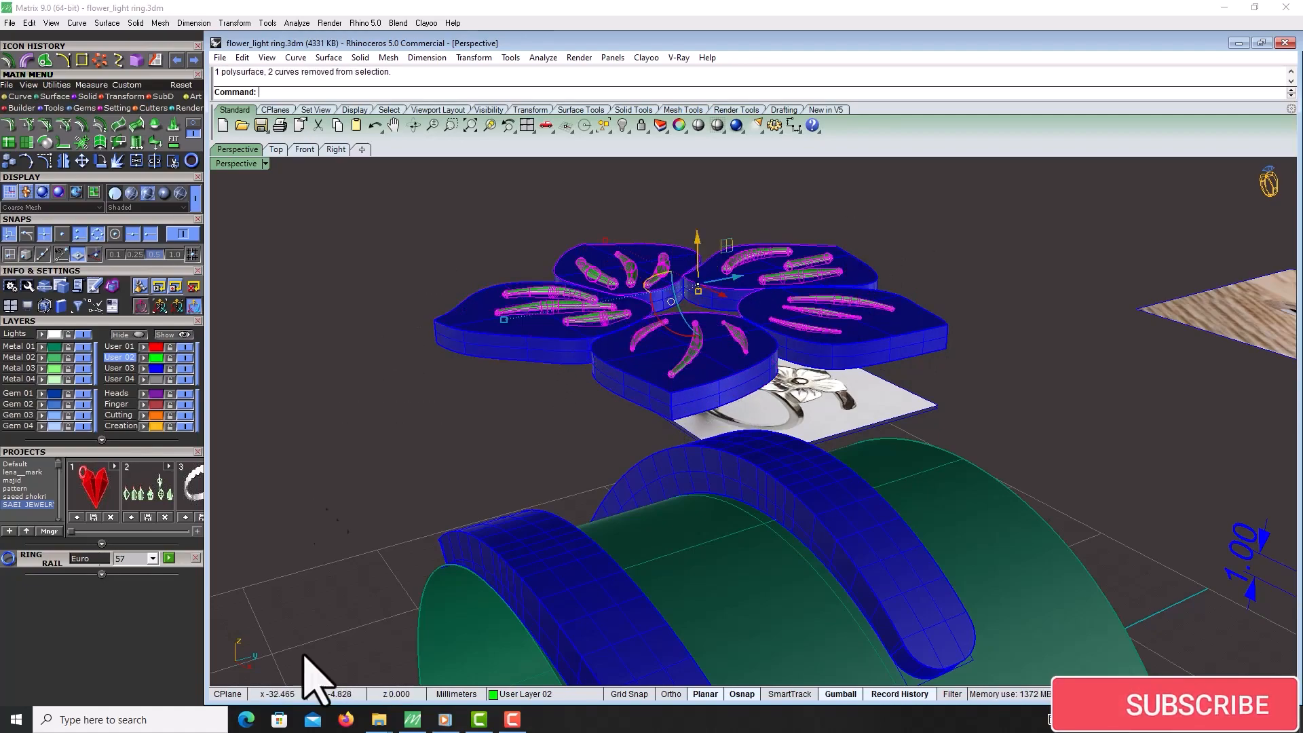
scroll(643, 331, down, 6)
right_drag(651, 254, 693, 305)
scroll(635, 208, up, 6)
ctrl+drag(541, 263, 540, 263)
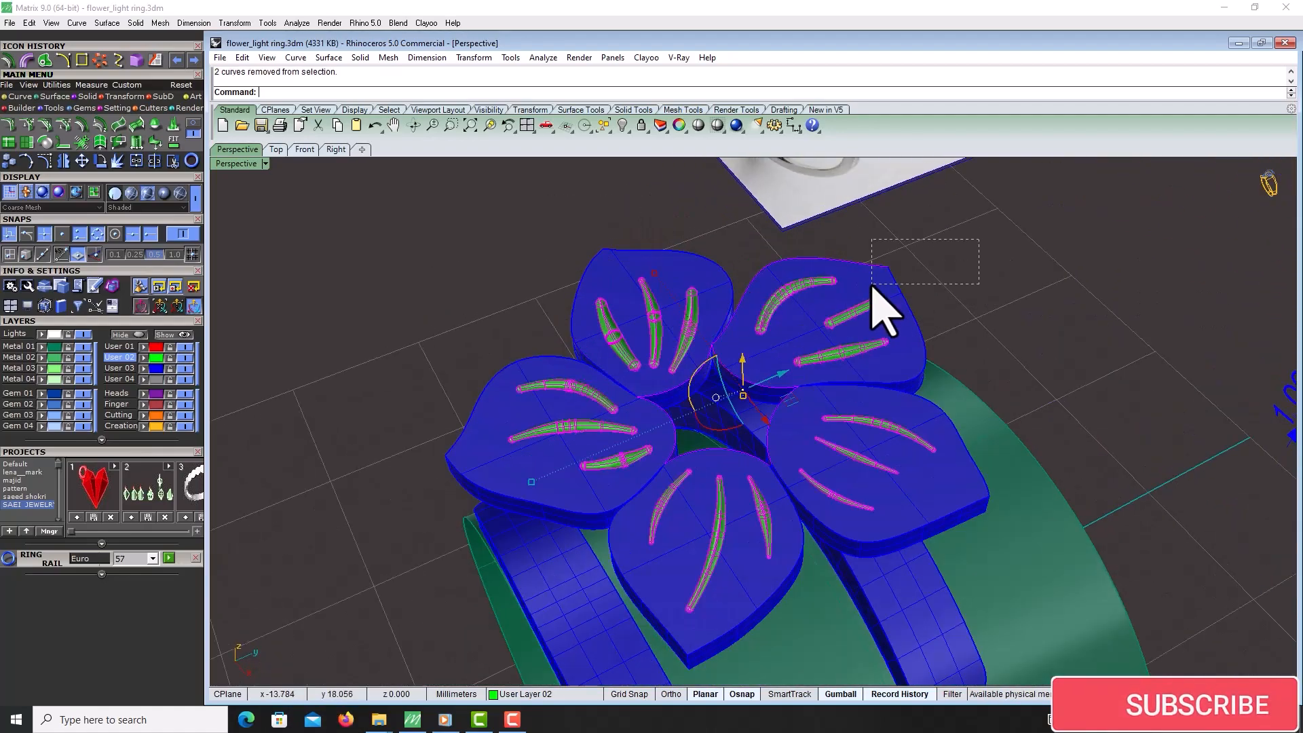
ctrl+drag(872, 285, 853, 267)
scroll(785, 437, up, 4)
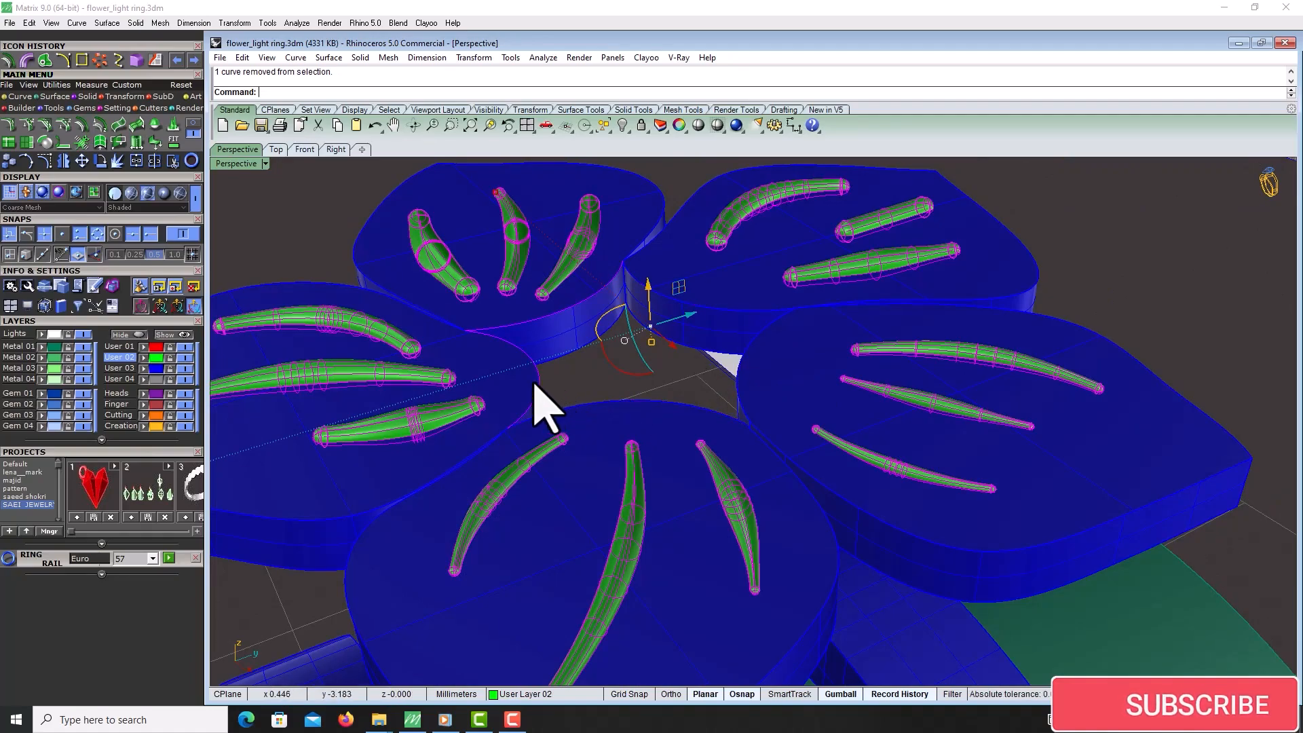
key(ctrl+g)
Orbit and zoom around the flower to check how the vein pipes sit on the thickened petals
right_drag(543, 373, 661, 333)
drag(656, 299, 654, 298)
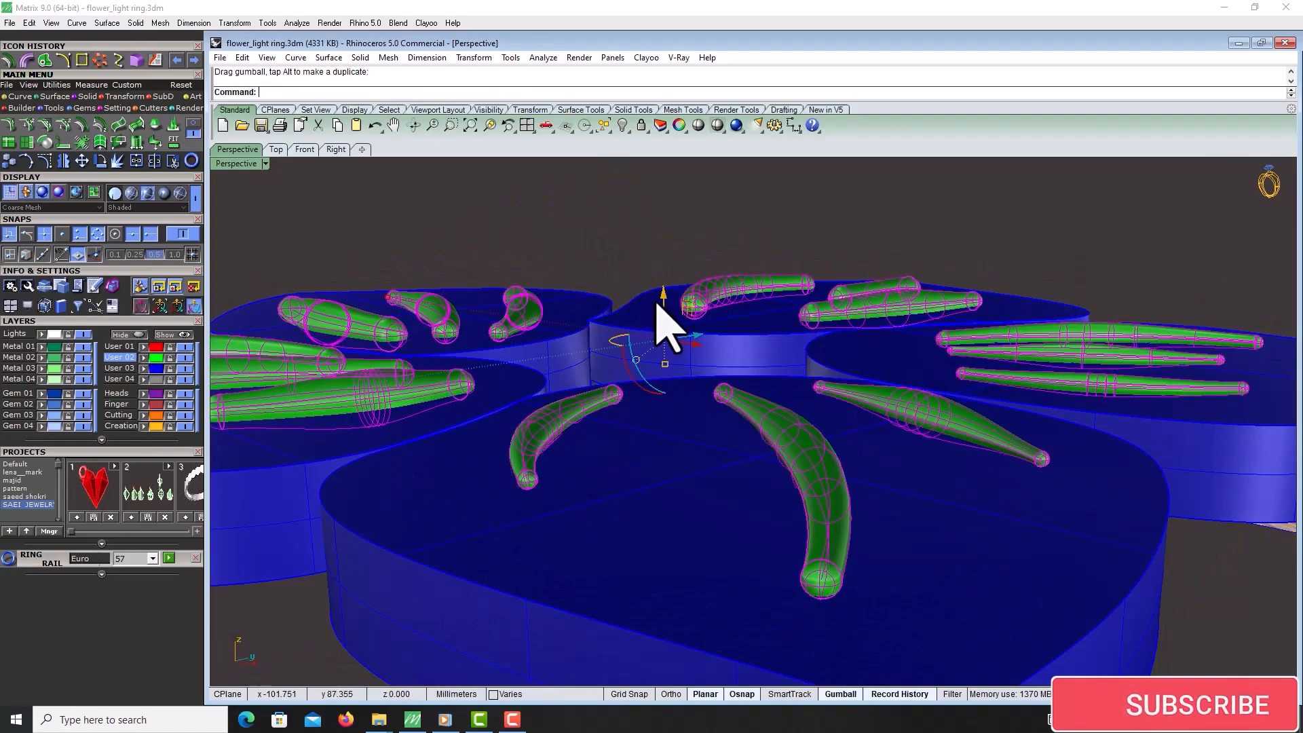
scroll(845, 342, down, 7)
right_drag(845, 342, 871, 378)
scroll(842, 357, down, 6)
scroll(873, 394, up, 4)
right_drag(901, 435, 843, 378)
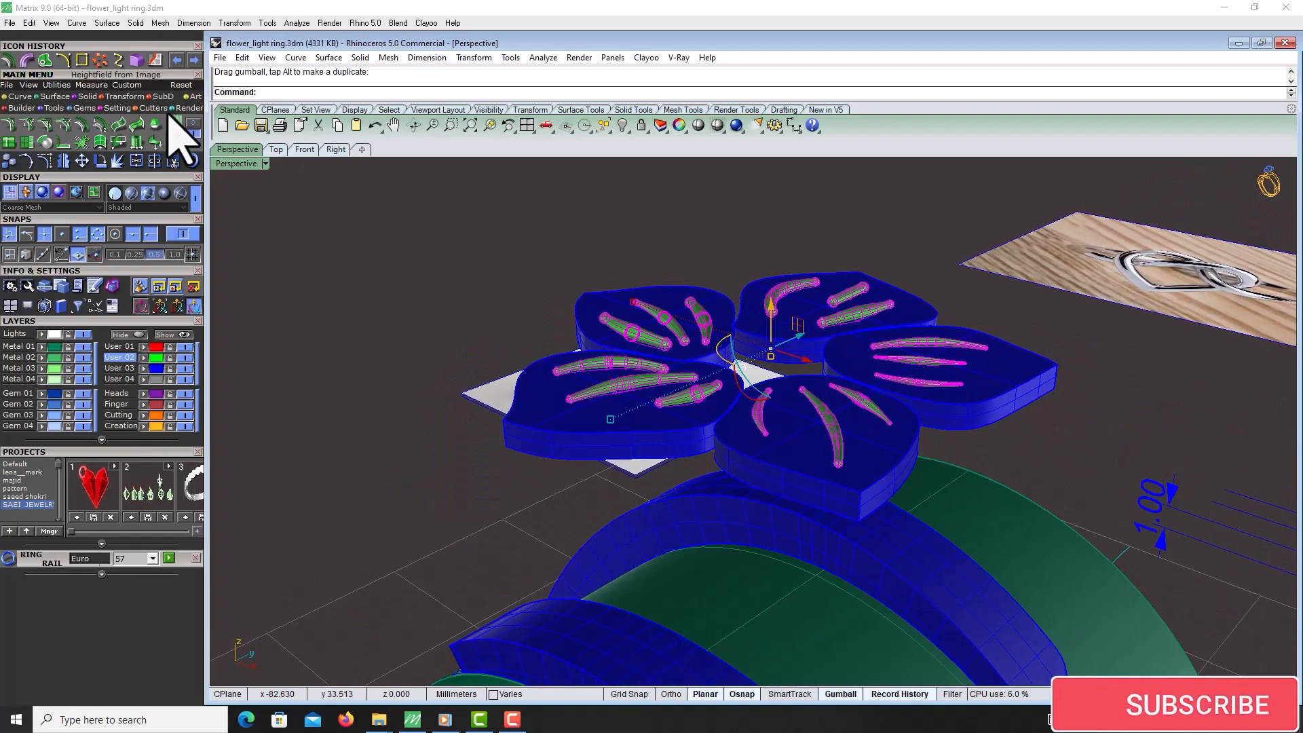
Subtract the vein pipes from the right-hand petal with Boolean Difference
click(907, 314)
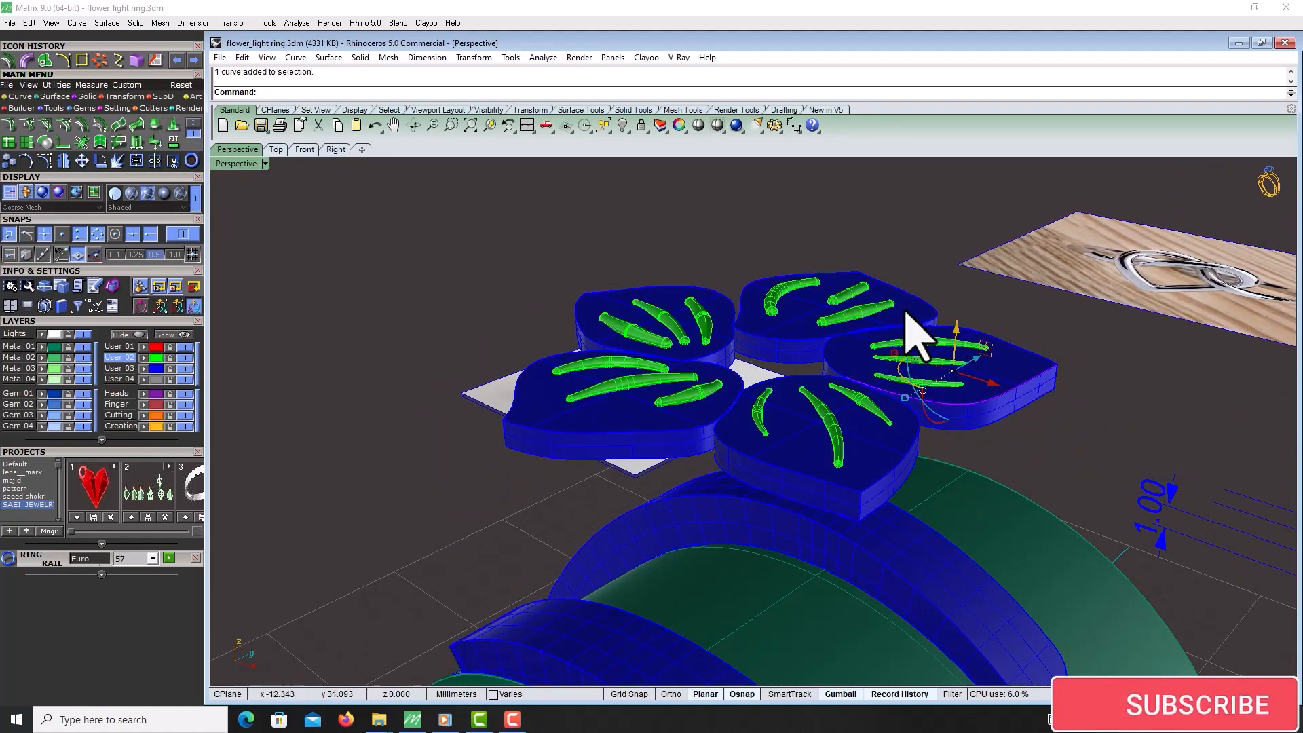
click(1011, 364)
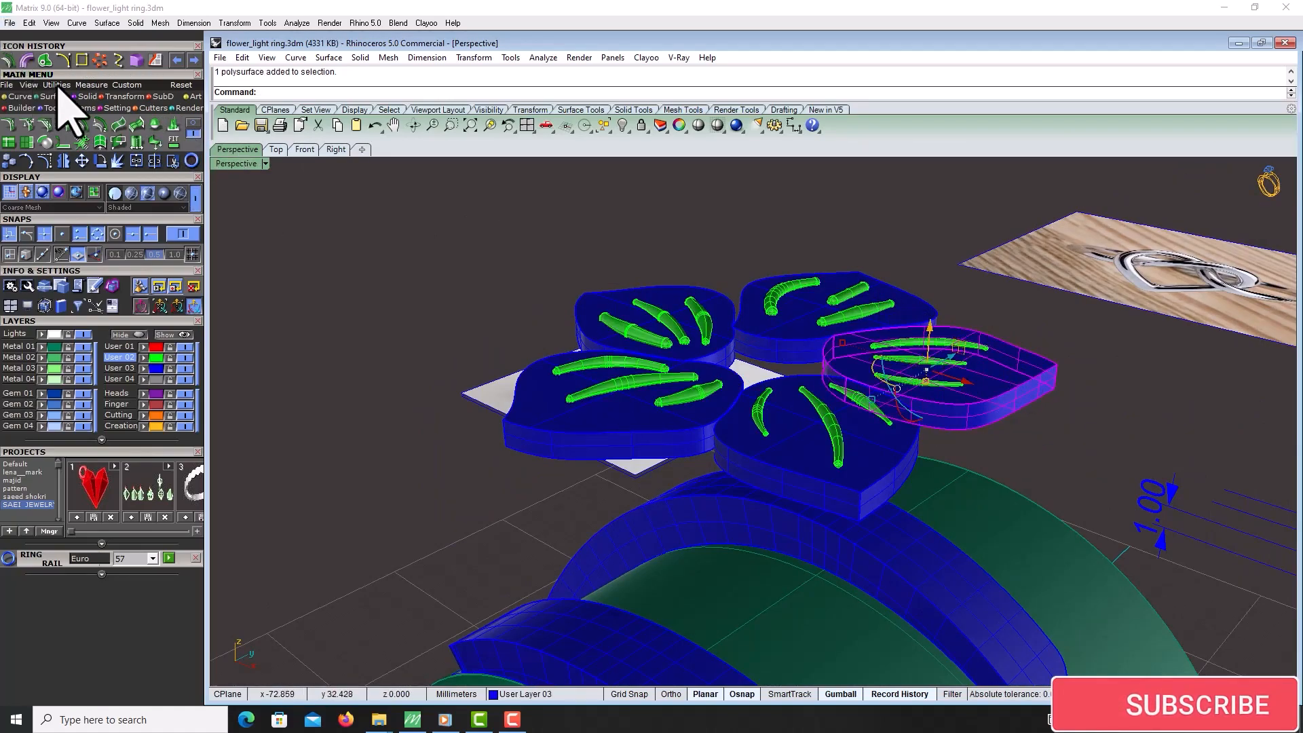
click(46, 124)
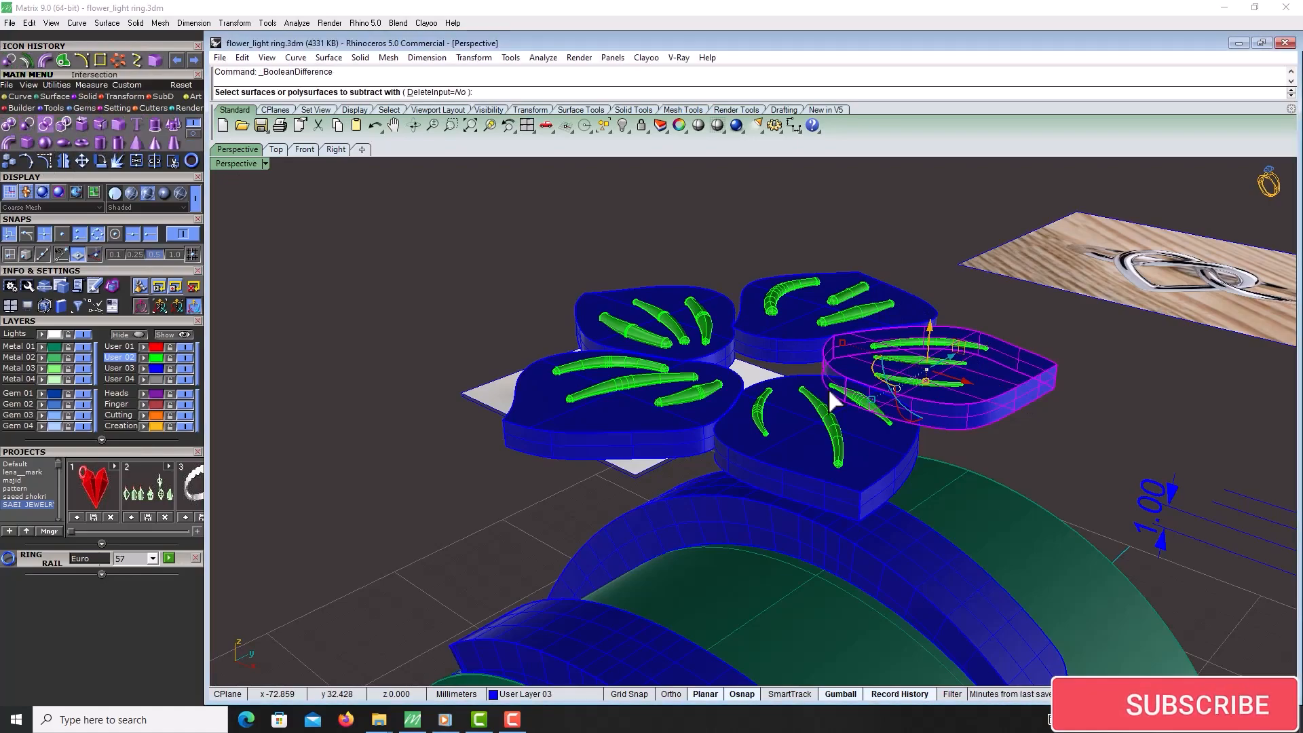
click(930, 381)
key(Return)
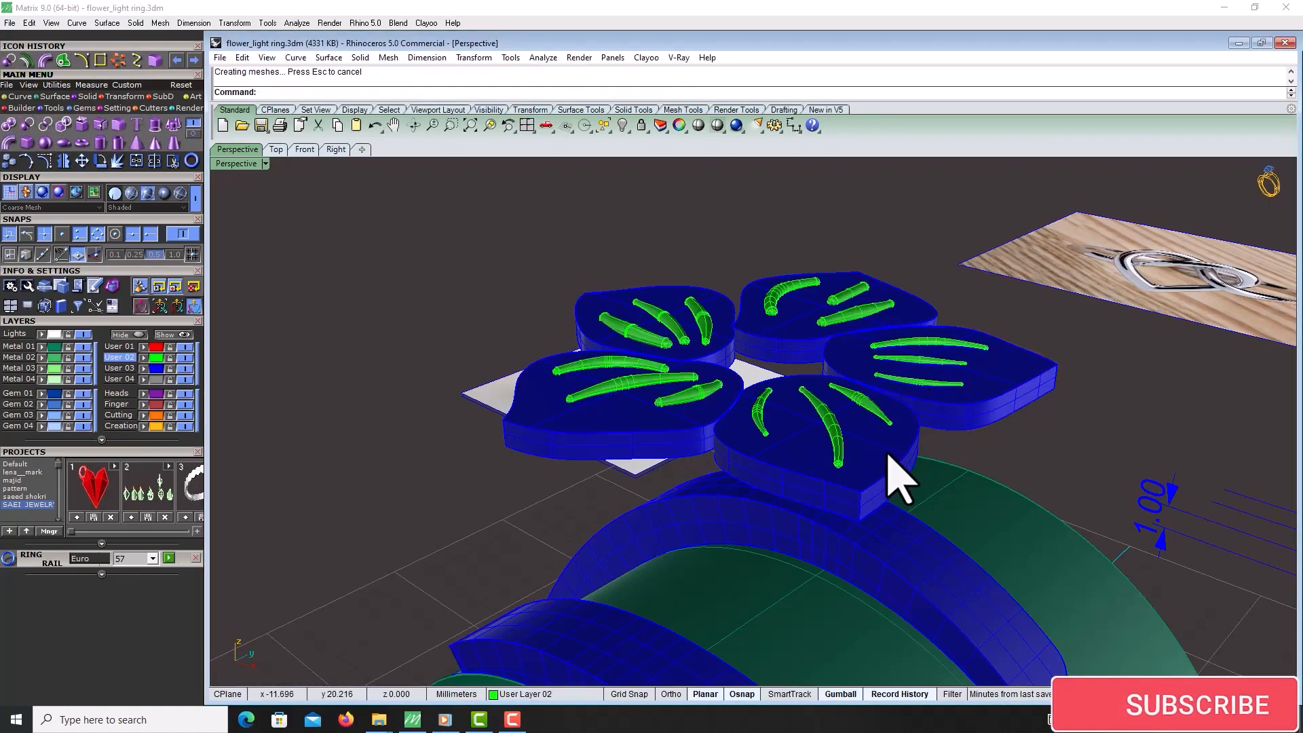
Subtract the vein pipes from the remaining four petals with Boolean Difference
click(899, 475)
shift+click(619, 314)
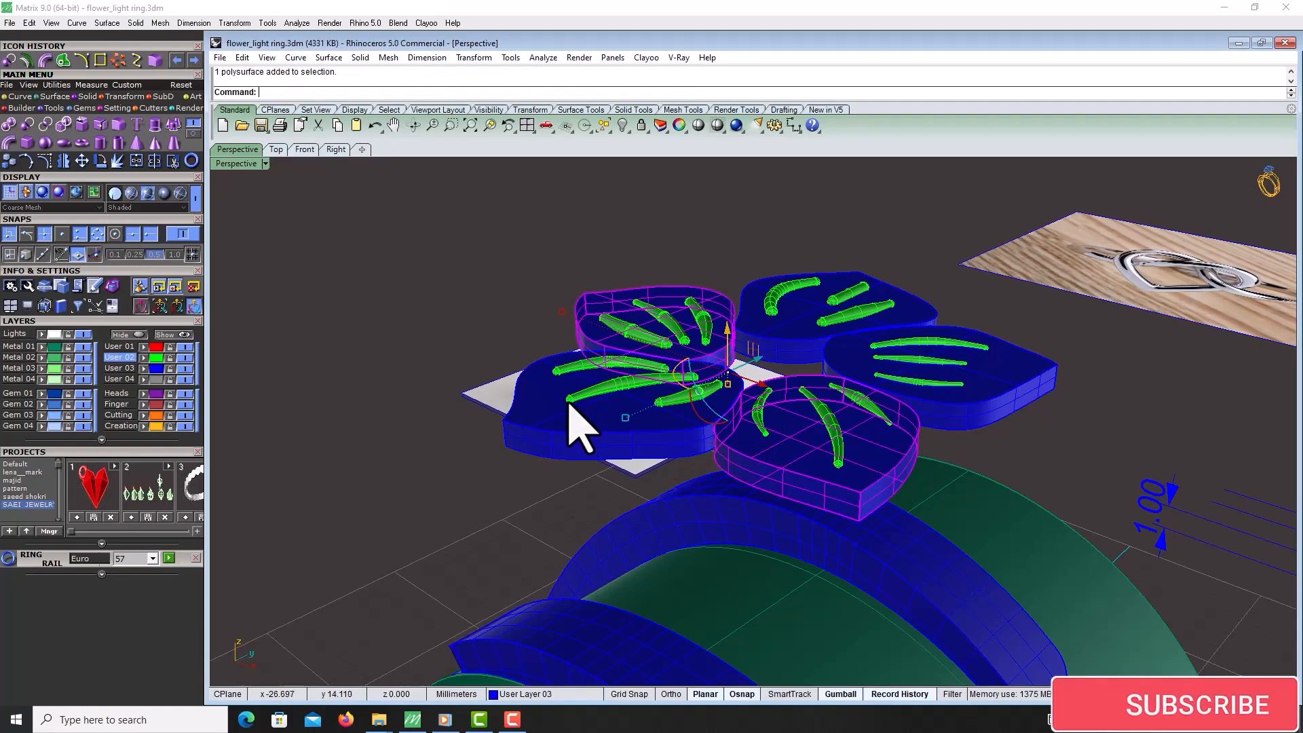
shift+click(577, 414)
shift+click(787, 334)
key(Return)
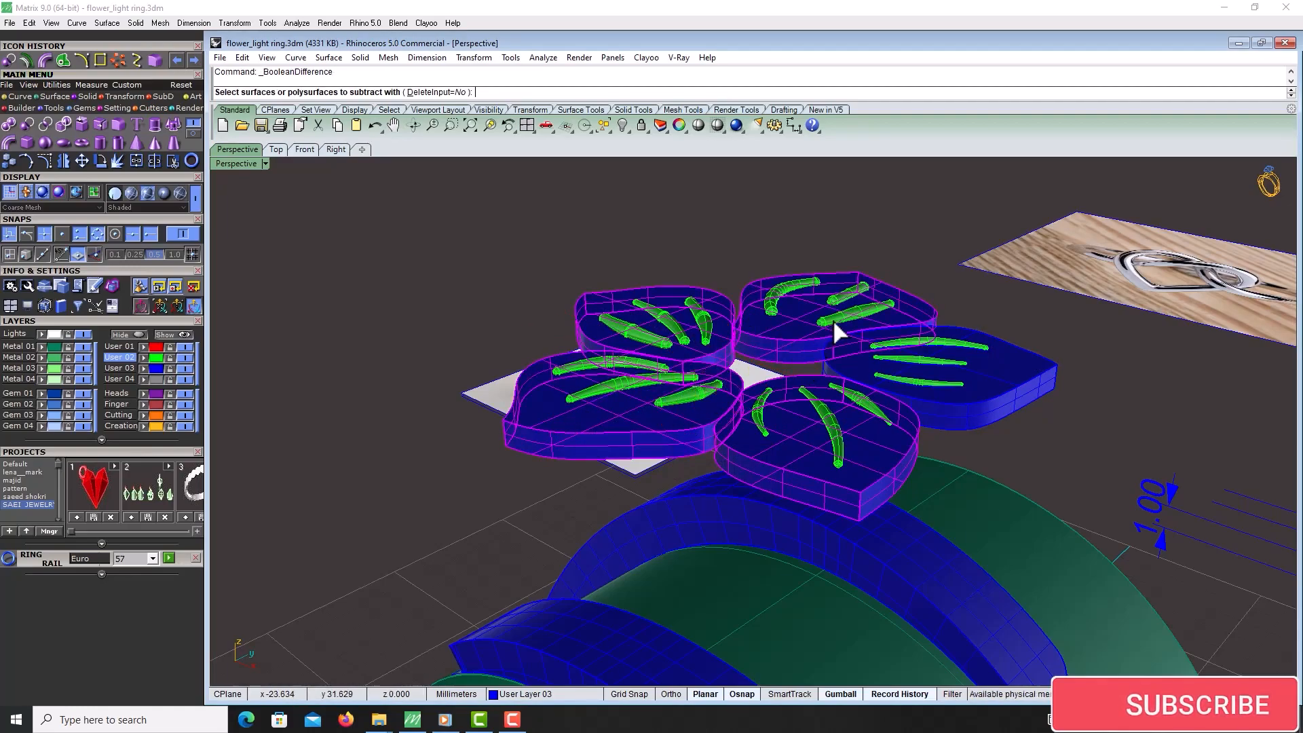
click(832, 319)
key(Return)
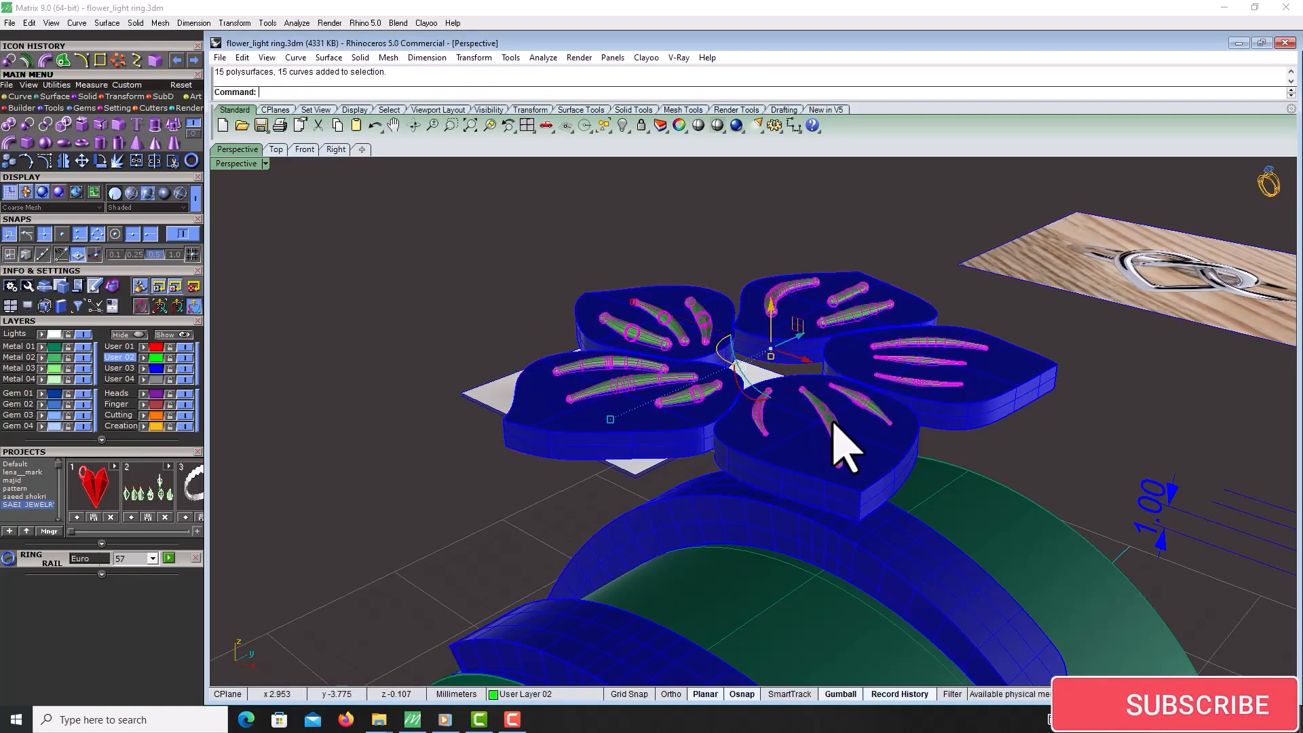
Hide the selected vein pipes and curves
key(ctrl+h)
right_drag(838, 423, 807, 441)
scroll(674, 357, down, 5)
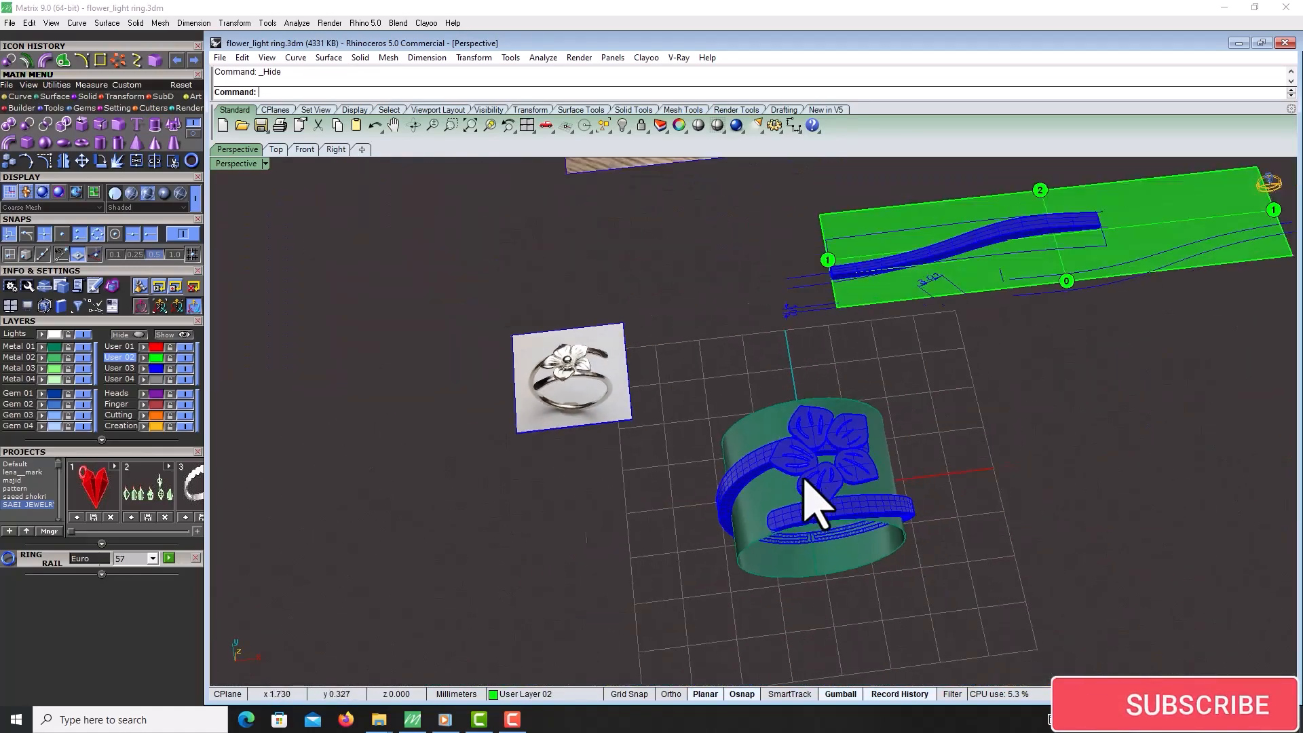
Try cage-editing the five petals with a bounding-box cage
scroll(683, 401, up, 6)
scroll(640, 400, down, 3)
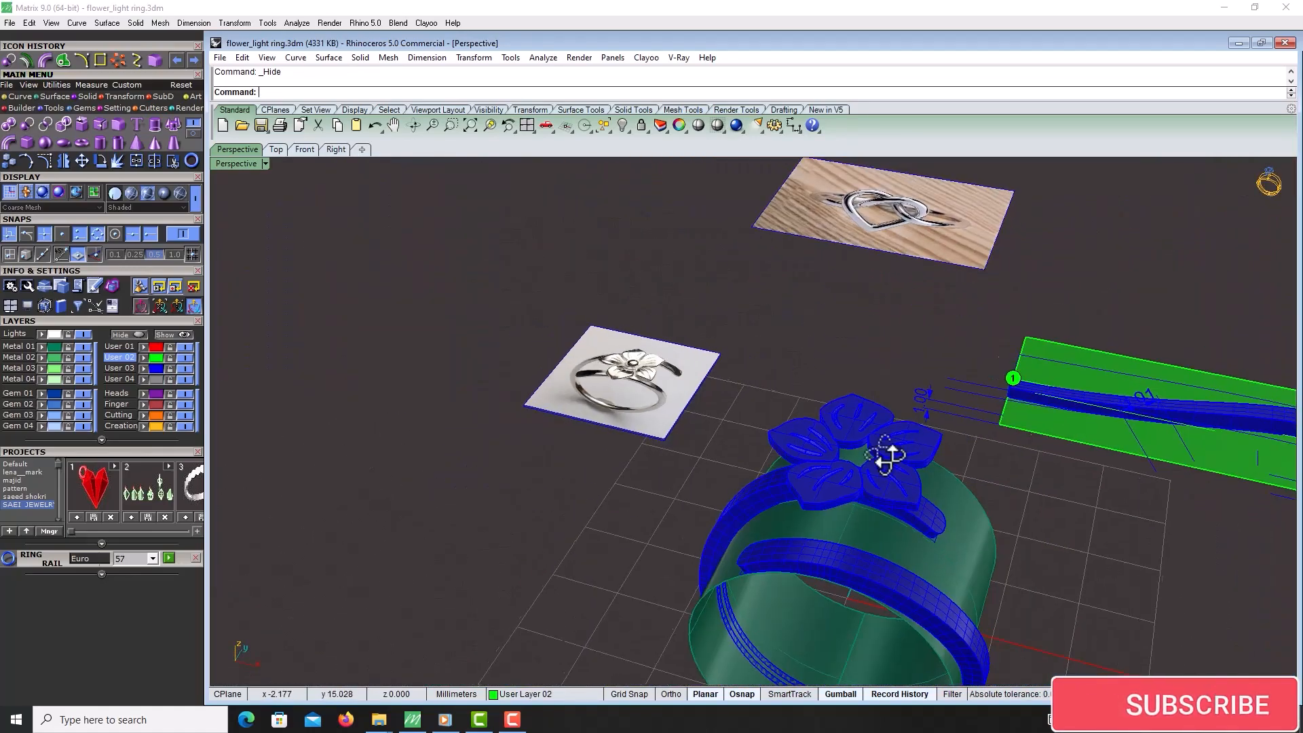
scroll(881, 457, up, 4)
click(880, 440)
click(867, 403)
scroll(843, 455, up, 6)
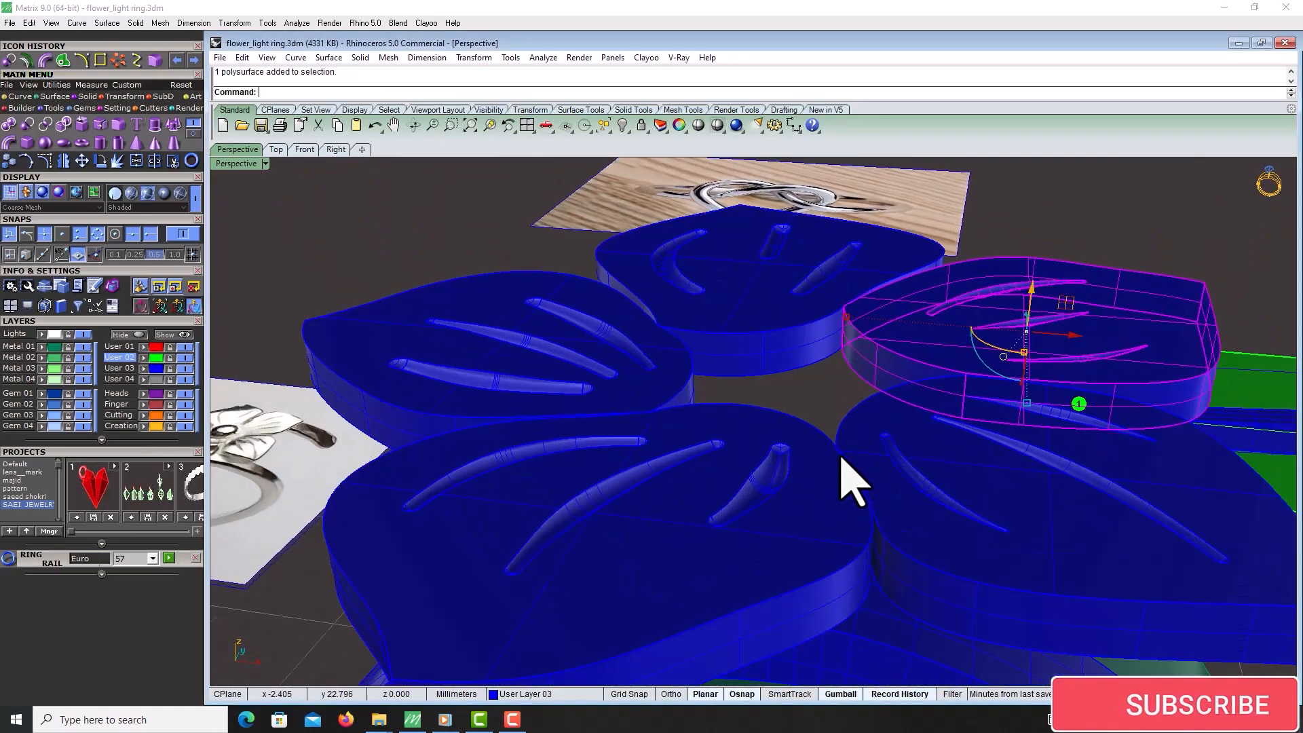
shift+click(848, 439)
shift+click(784, 430)
shift+click(673, 380)
shift+click(699, 318)
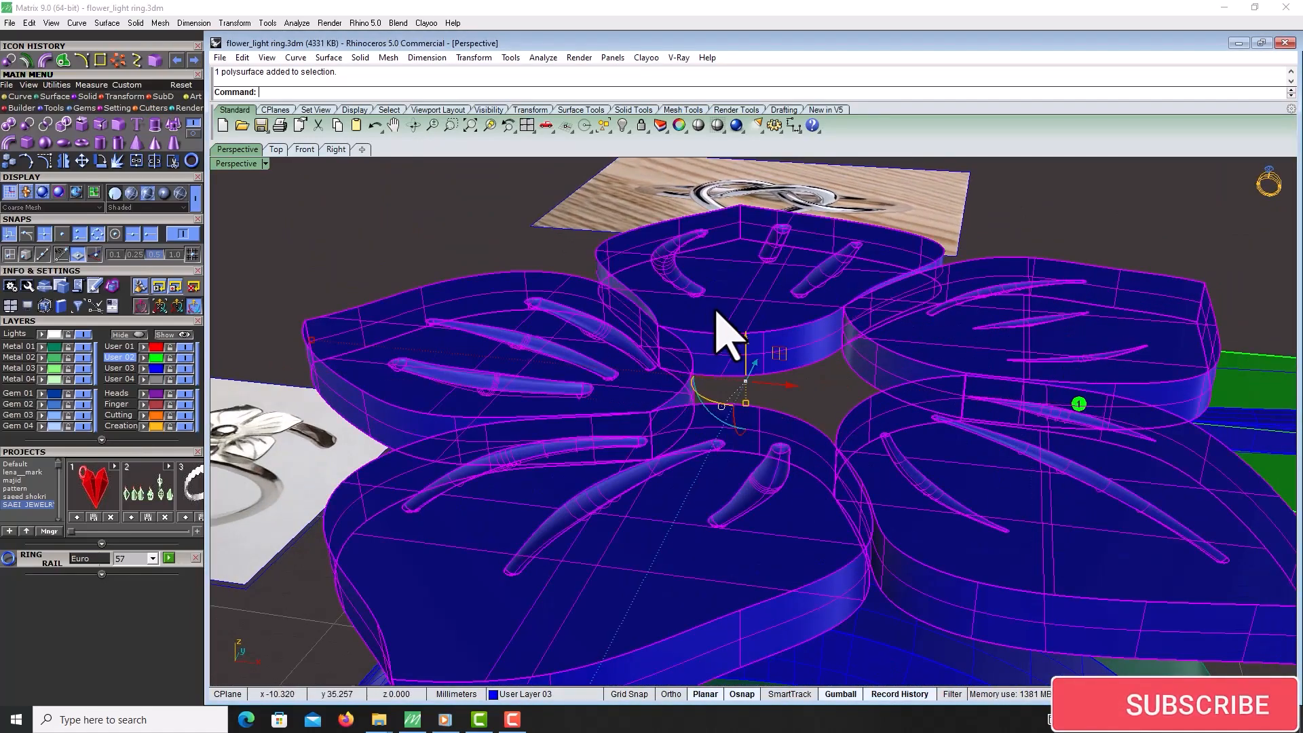
scroll(698, 318, down, 5)
click(111, 99)
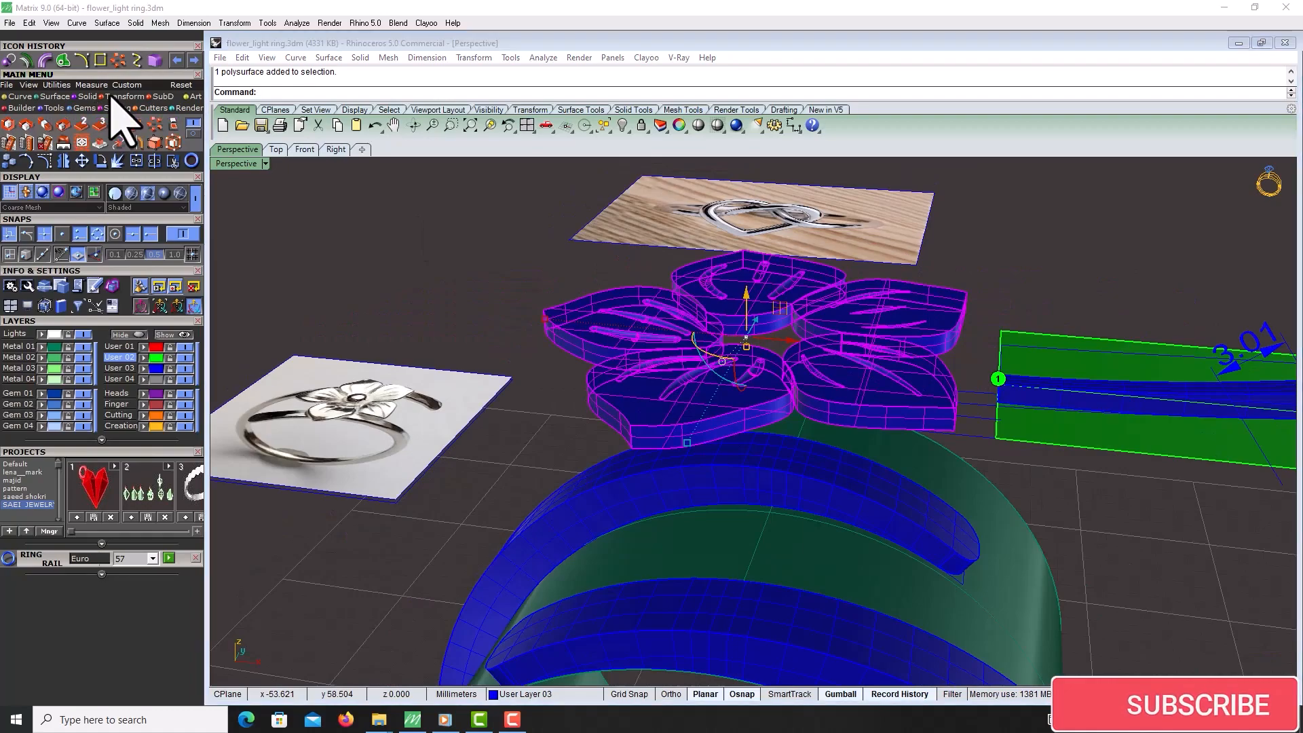
click(176, 145)
click(323, 93)
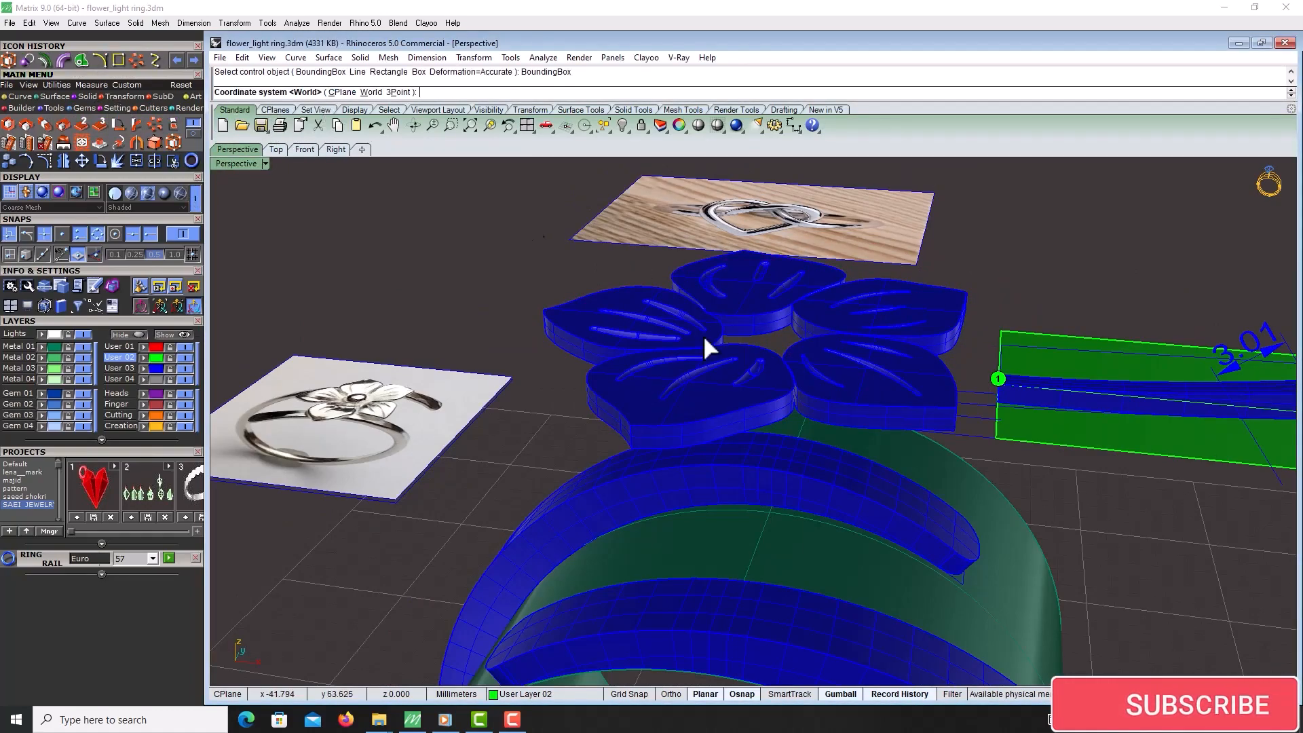
Try bending the flower by moving cage points, undoing the last drag
right_click(706, 335)
right_click(756, 351)
right_click(758, 351)
scroll(773, 332, down, 5)
right_drag(772, 334, 808, 438)
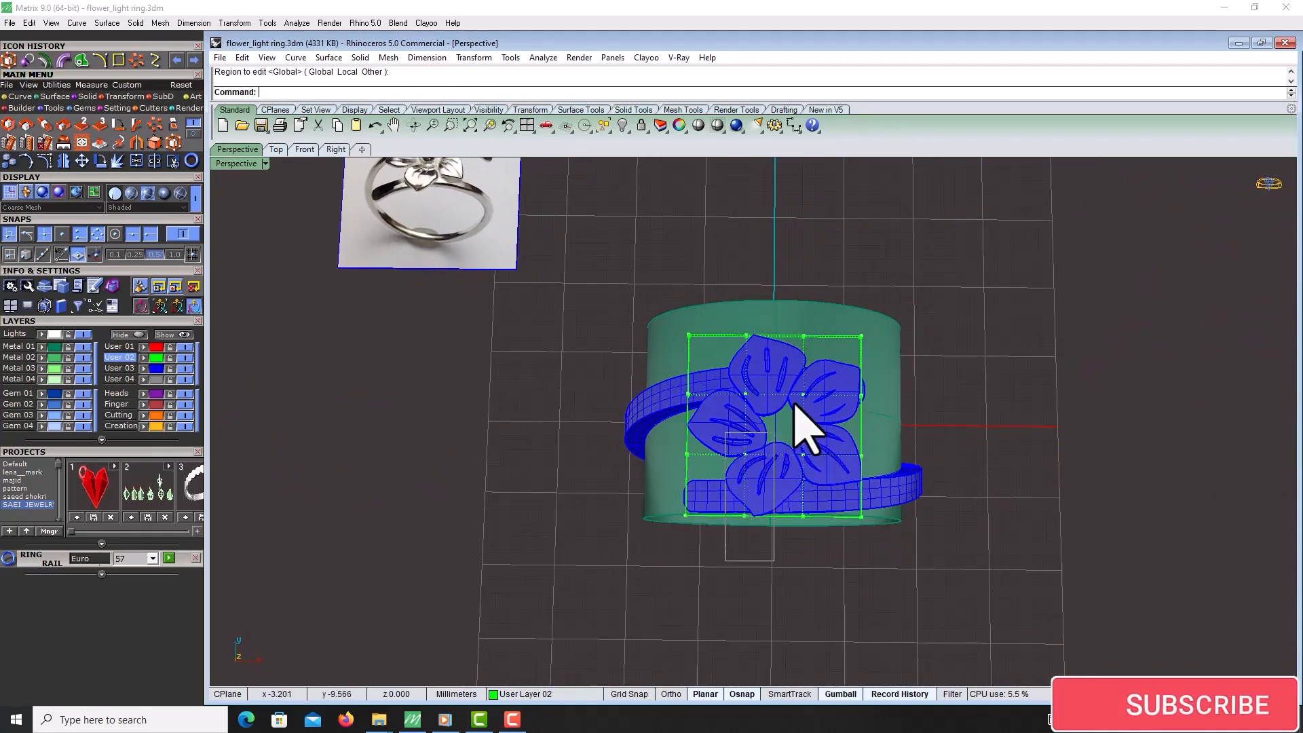
drag(794, 404, 824, 373)
ctrl+drag(698, 617, 848, 479)
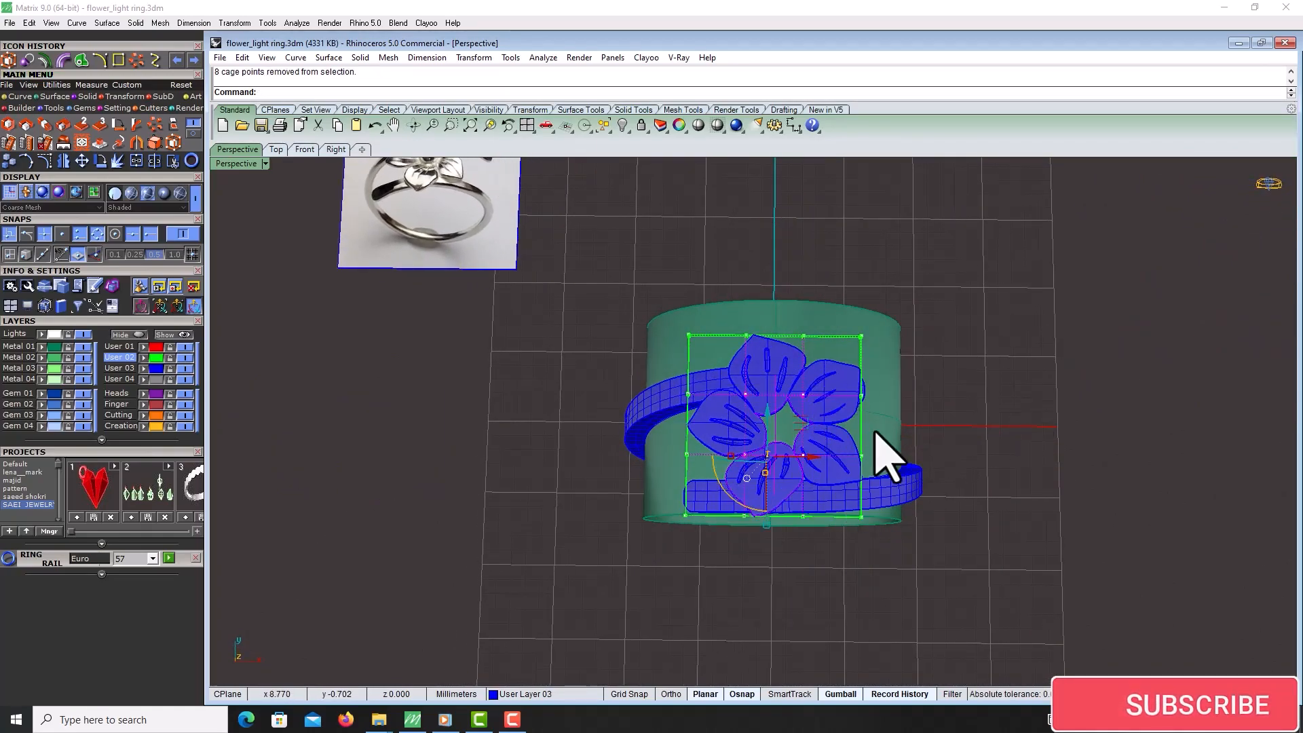
scroll(882, 451, up, 2)
ctrl+drag(661, 436, 627, 428)
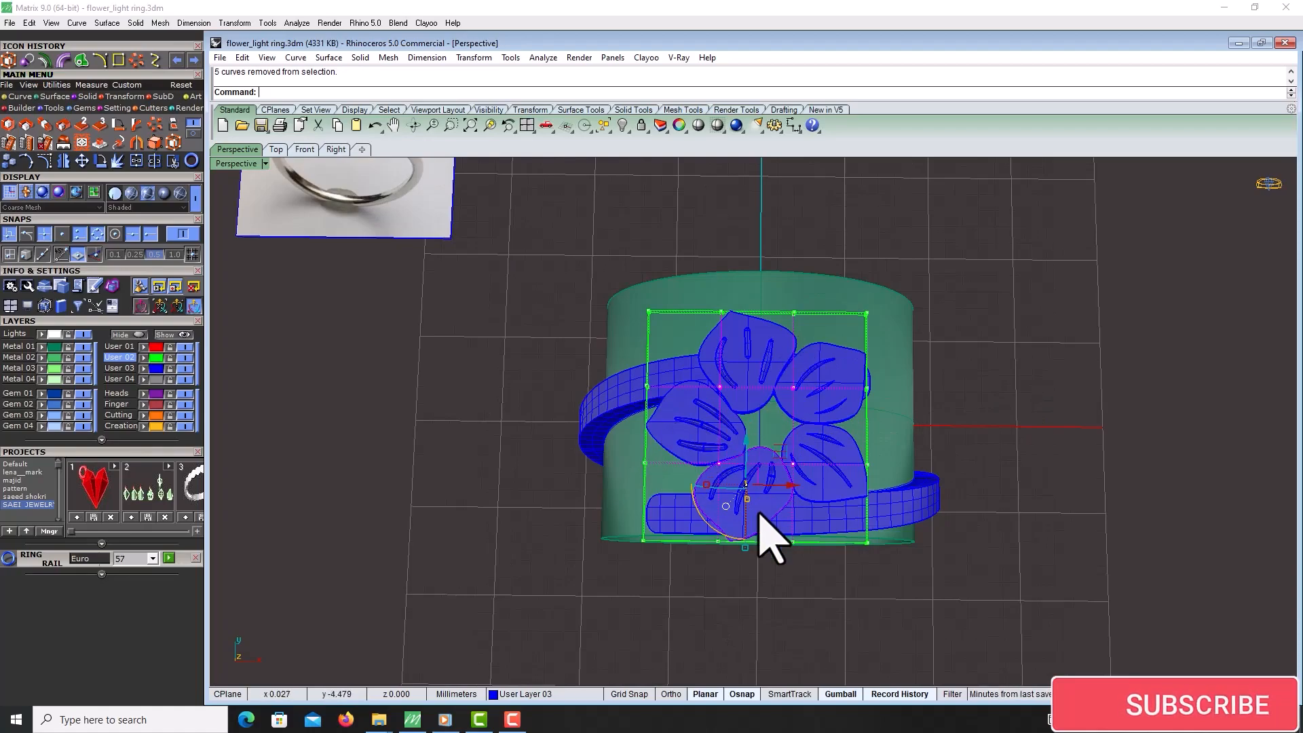
mouse_move(782, 572)
right_down()
mouse_move(801, 547)
mouse_move(773, 559)
right_up()
ctrl+drag(766, 433, 749, 399)
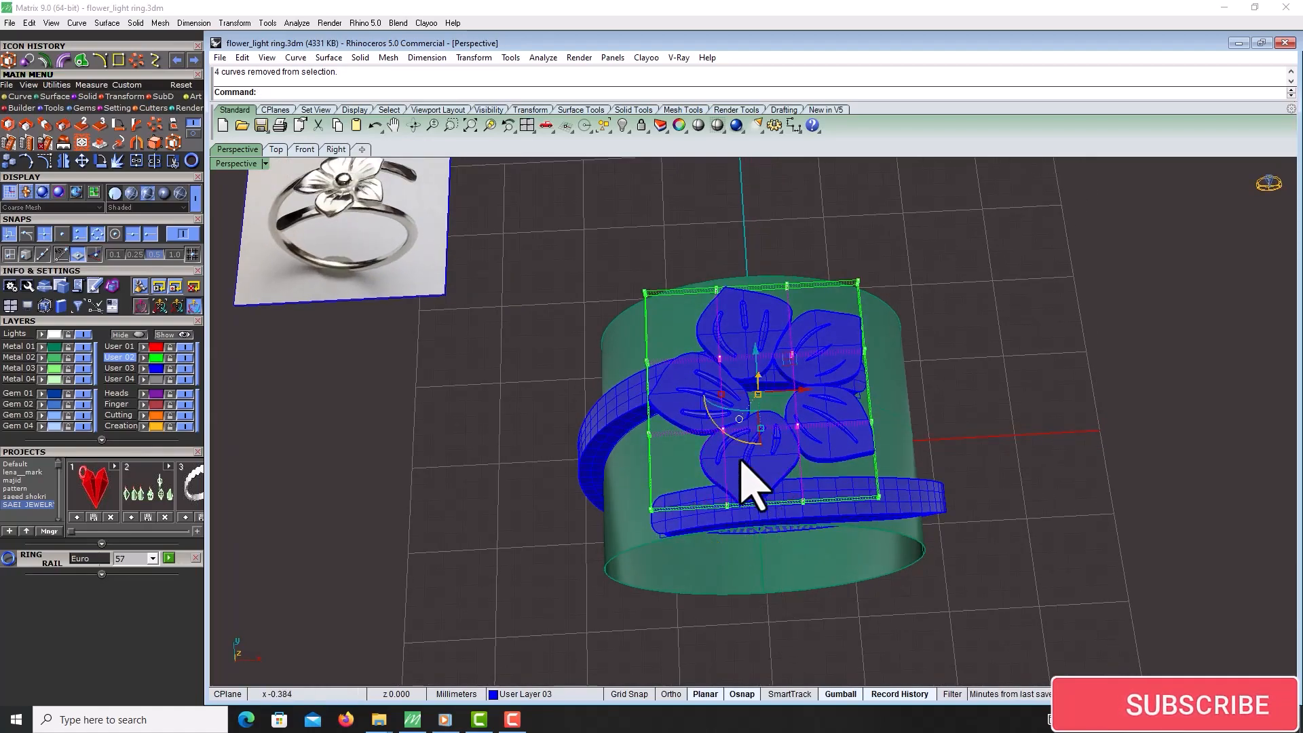
right_drag(785, 426, 770, 312)
scroll(771, 312, up, 5)
drag(739, 262, 740, 346)
right_drag(828, 393, 817, 270)
key(ctrl+z)
Delete the first cage around the flower
scroll(826, 326, down, 6)
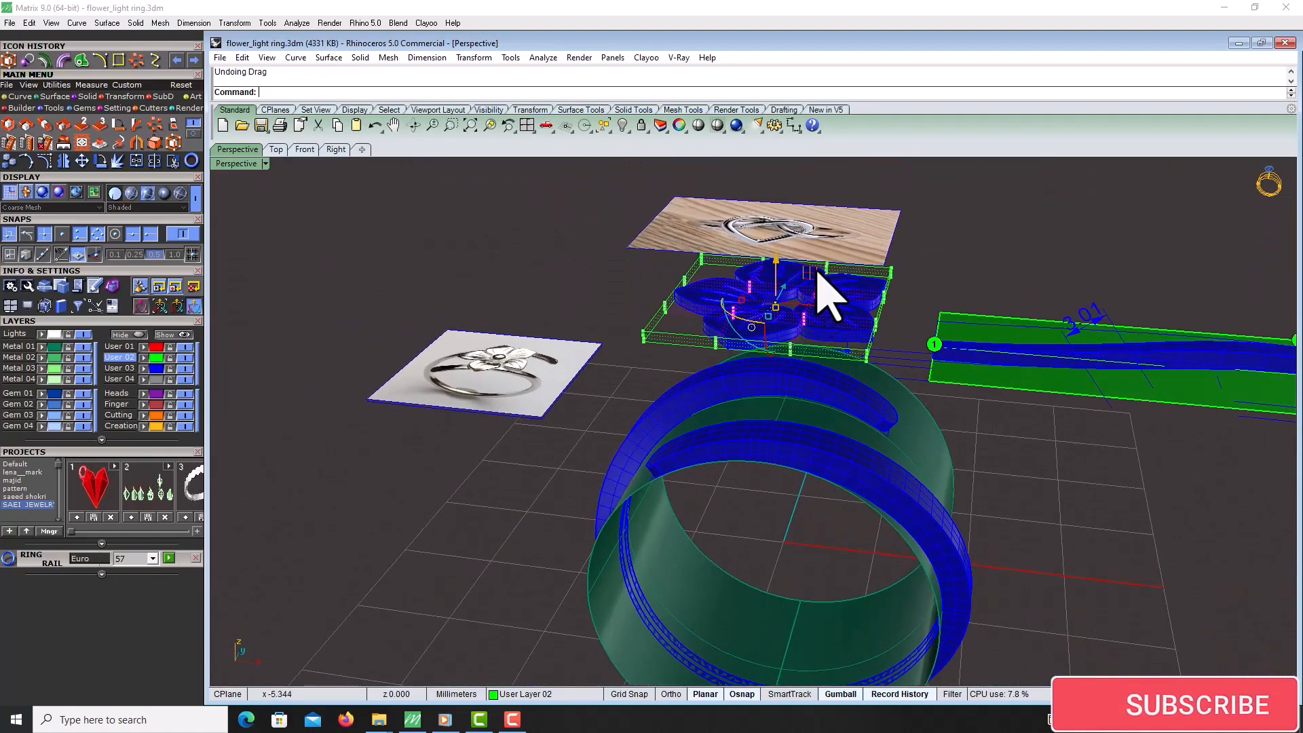
scroll(825, 268, up, 5)
key(Escape)
key(Escape)
click(904, 272)
key(Delete)
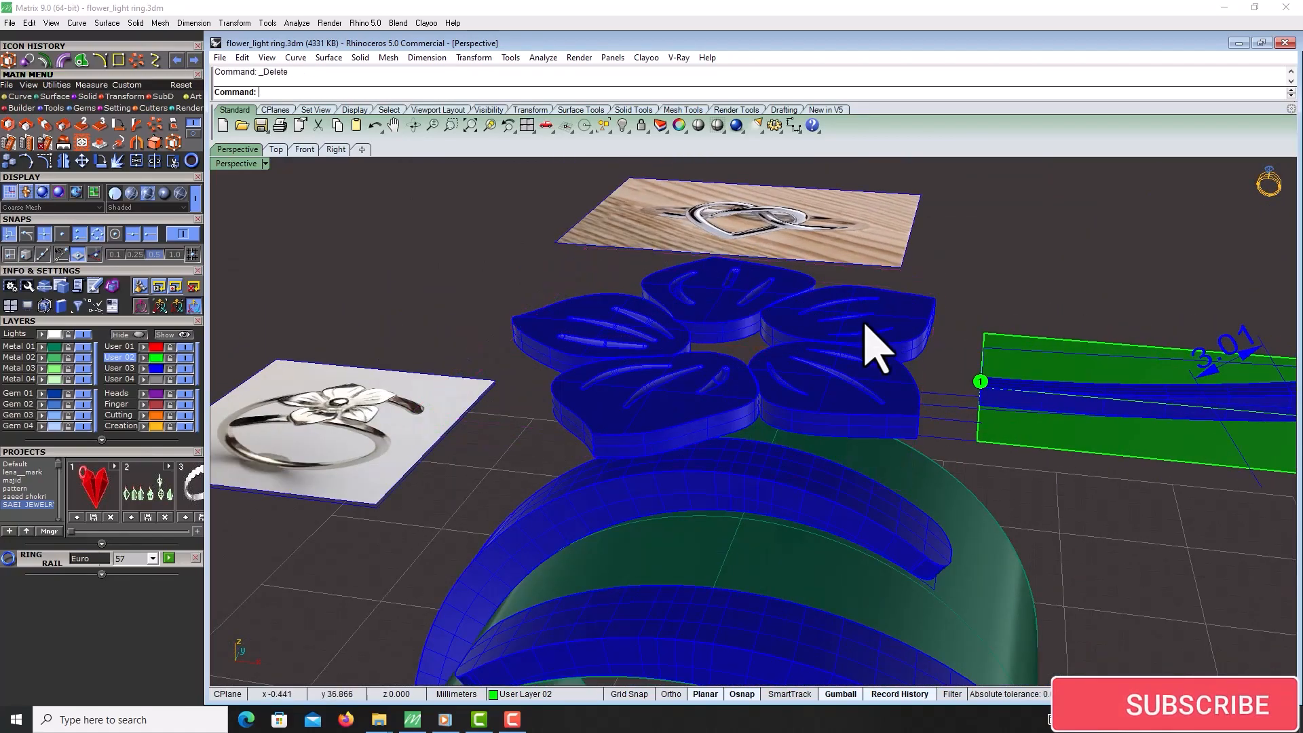
Cage-edit the five petals with a bounding-box cage, setting its Y point count to 7
right_drag(863, 321, 880, 328)
click(881, 329)
shift+click(735, 309)
shift+click(824, 387)
shift+click(741, 419)
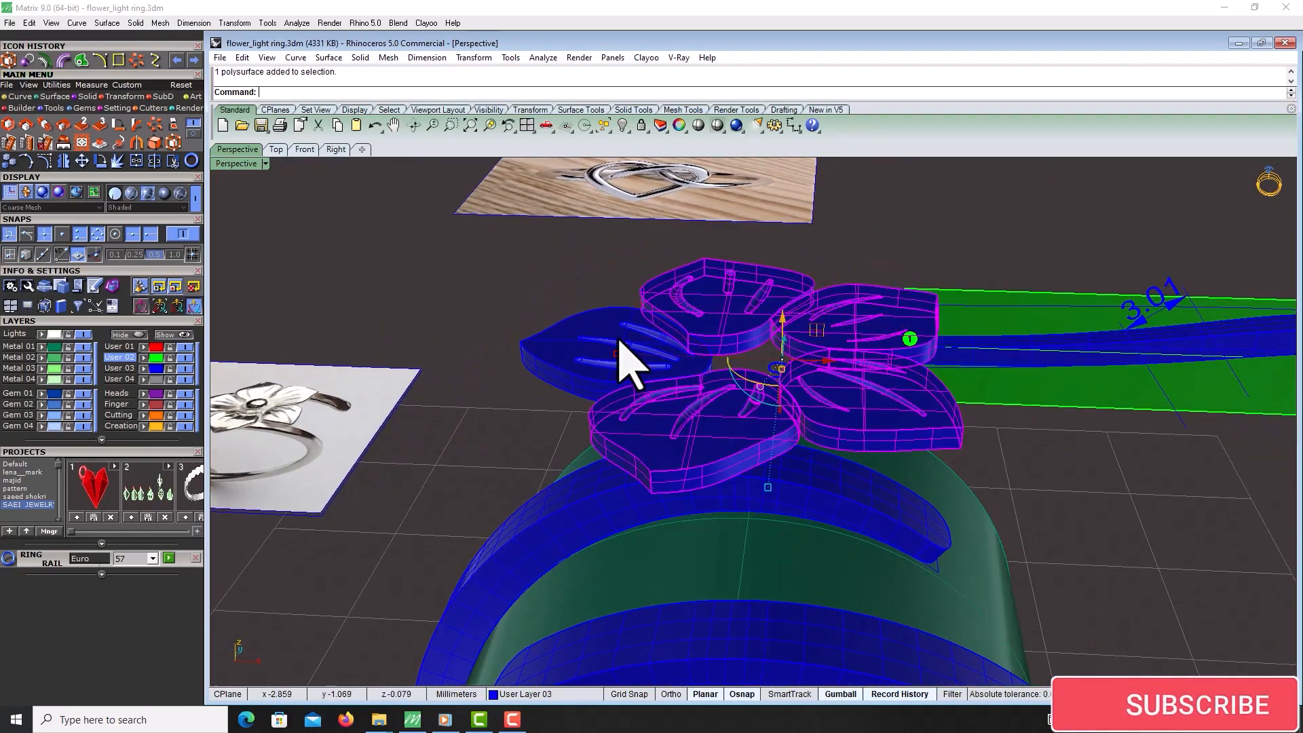
shift+click(630, 363)
click(190, 145)
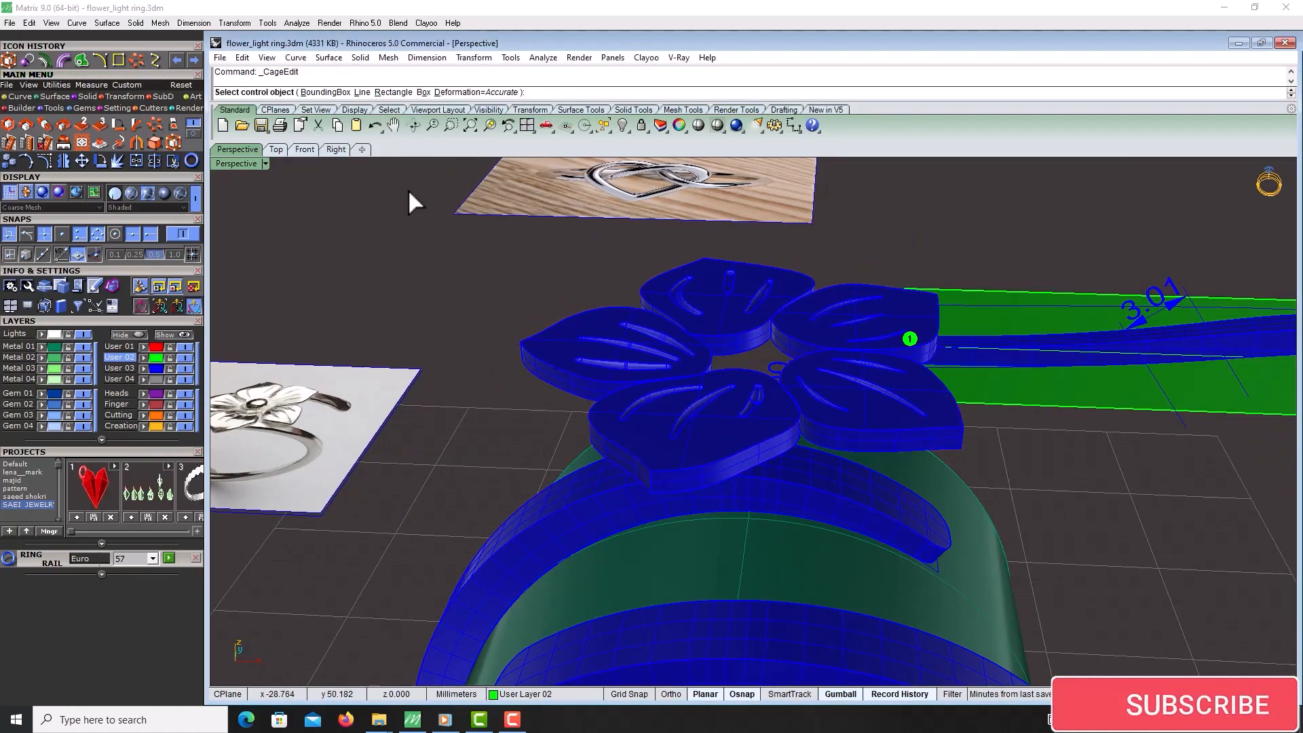
click(319, 93)
right_drag(507, 301, 534, 282)
key(Return)
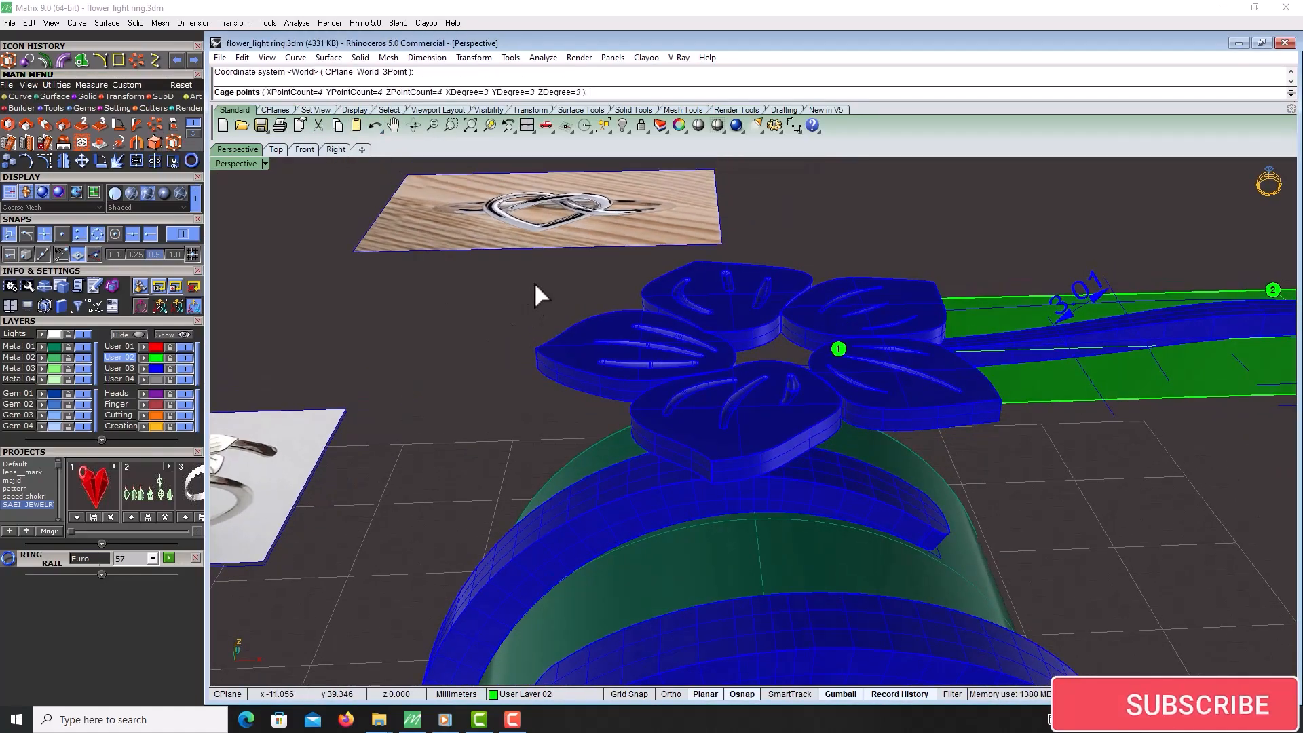
click(365, 94)
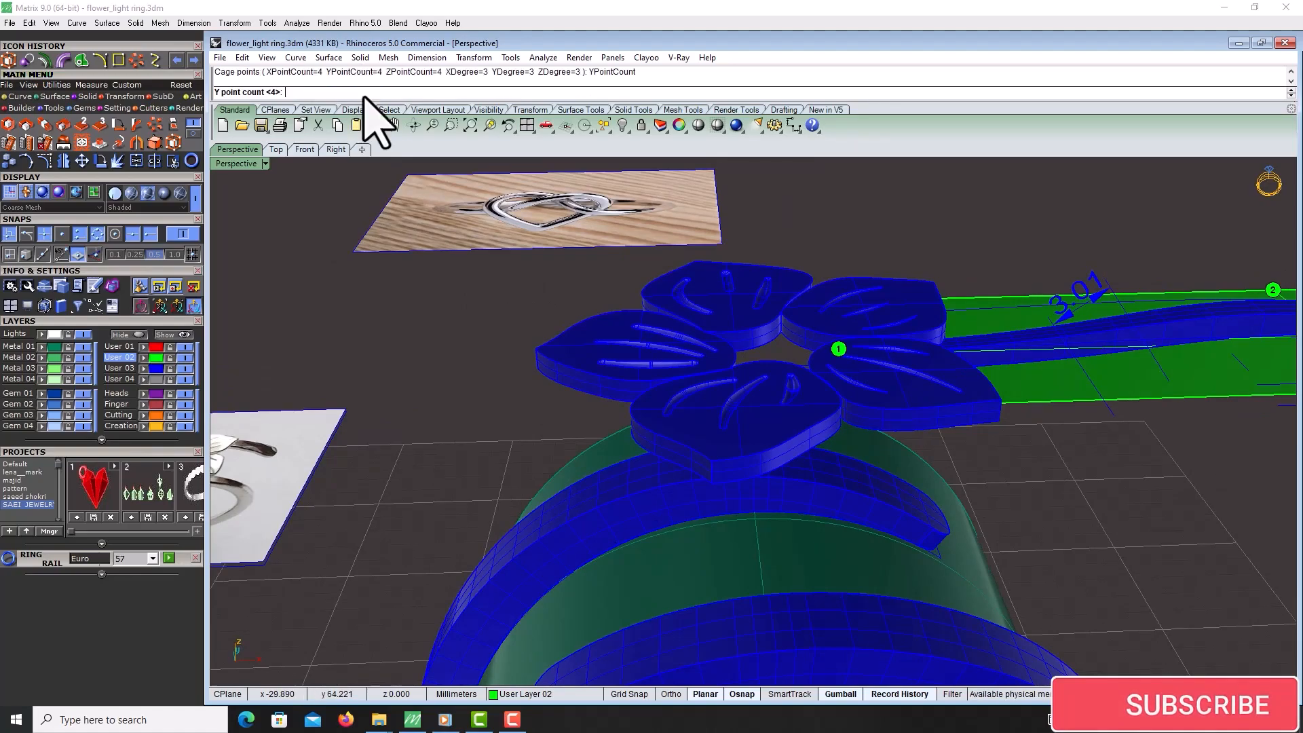
text(7)
key(Return)
Set the cage's X point count to 7 and create the cage
right_drag(458, 285, 541, 405)
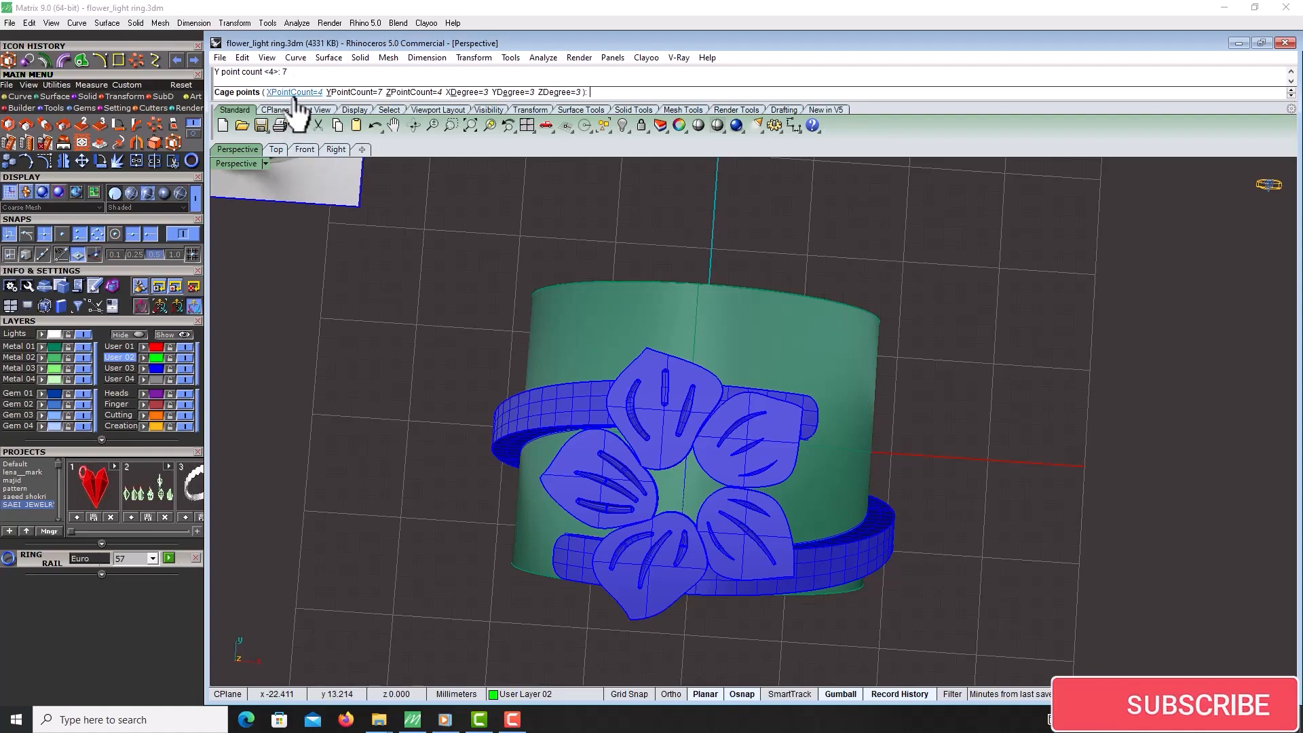
click(304, 92)
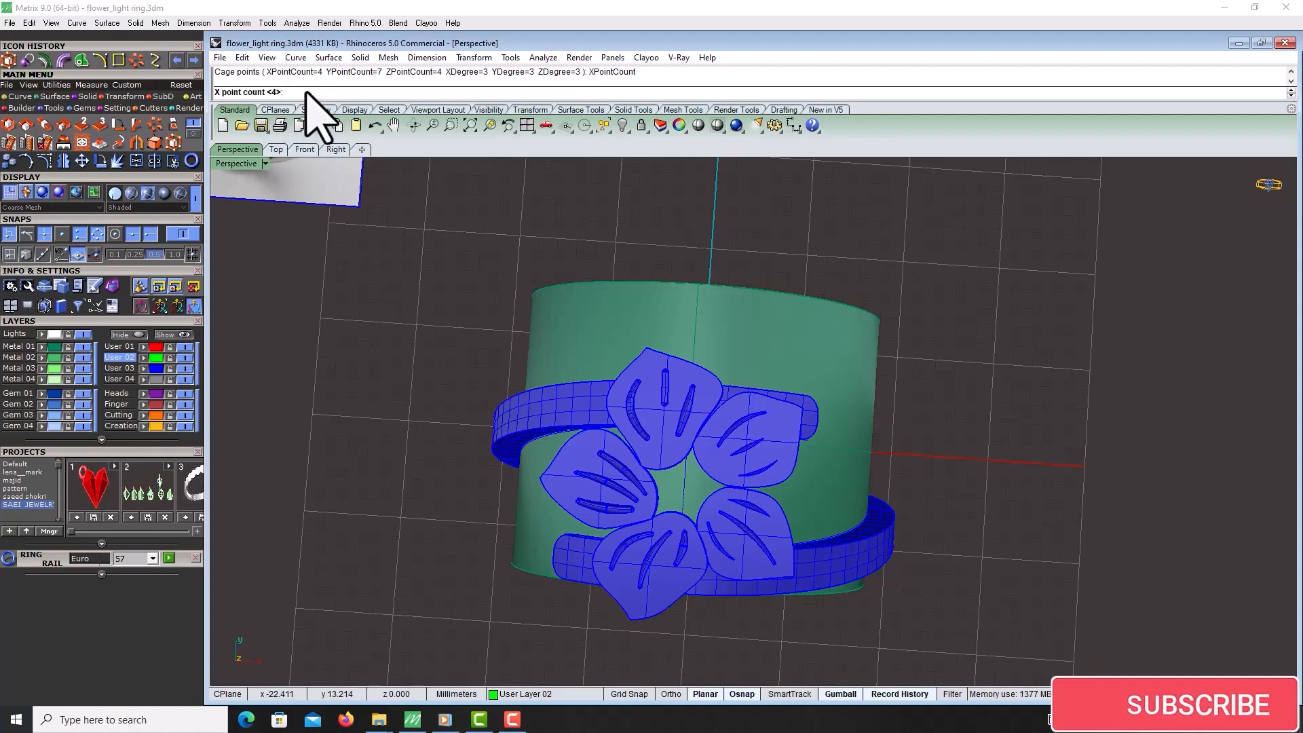
text(7)
key(Return)
key(Return)
key(Return)
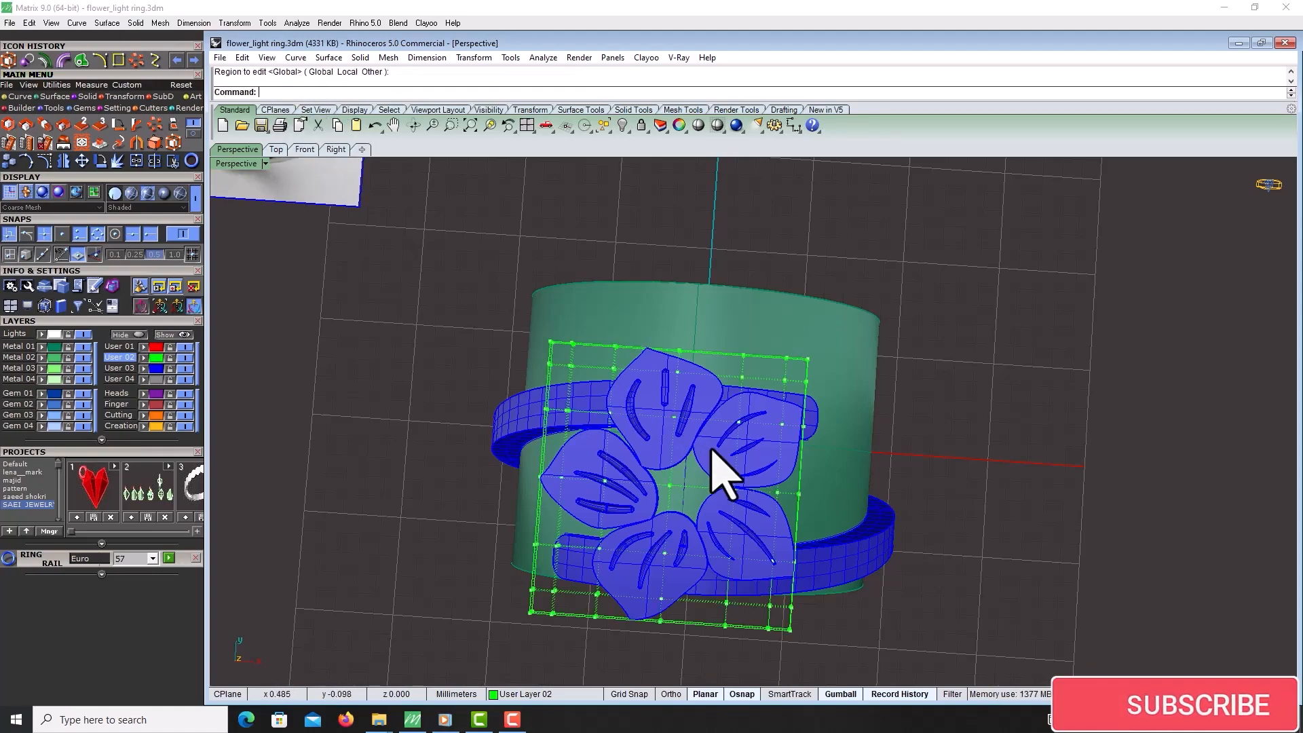
Select the cage's middle control points, removing the vein curves from the selection
scroll(726, 472, up, 4)
scroll(698, 466, down, 2)
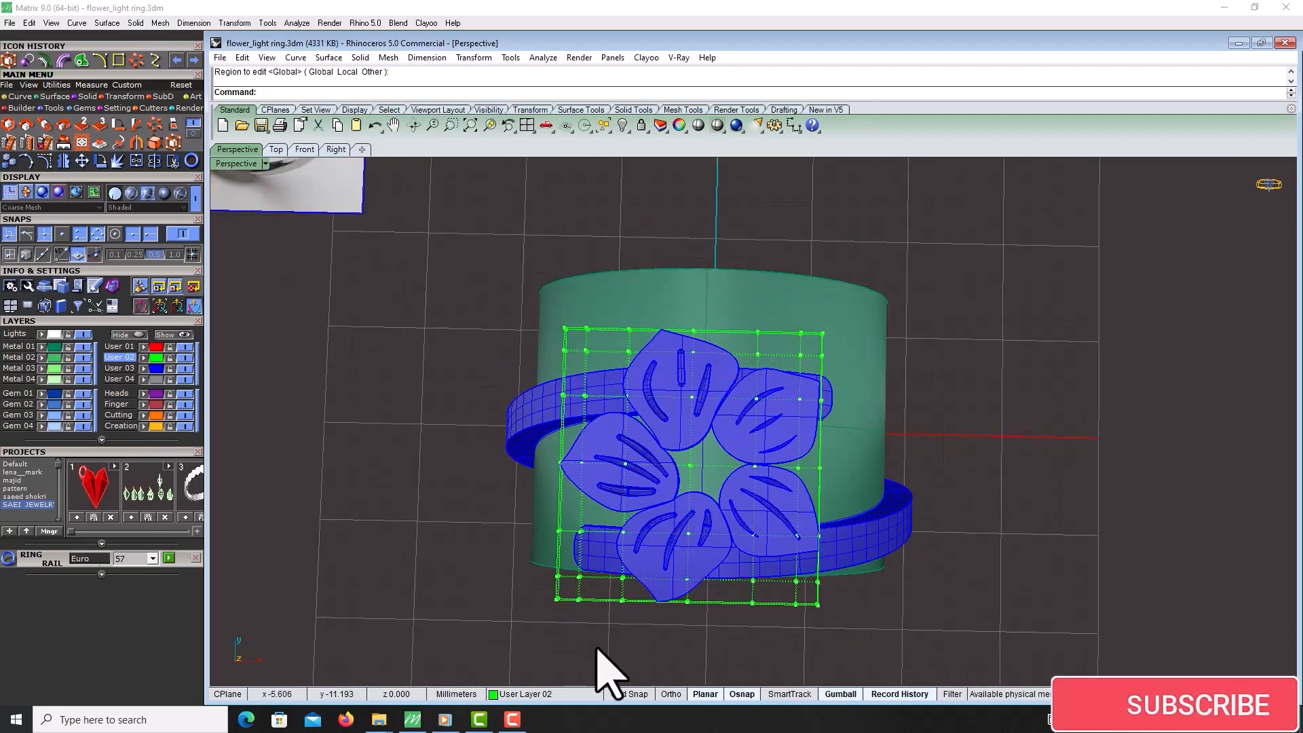
drag(601, 643, 785, 373)
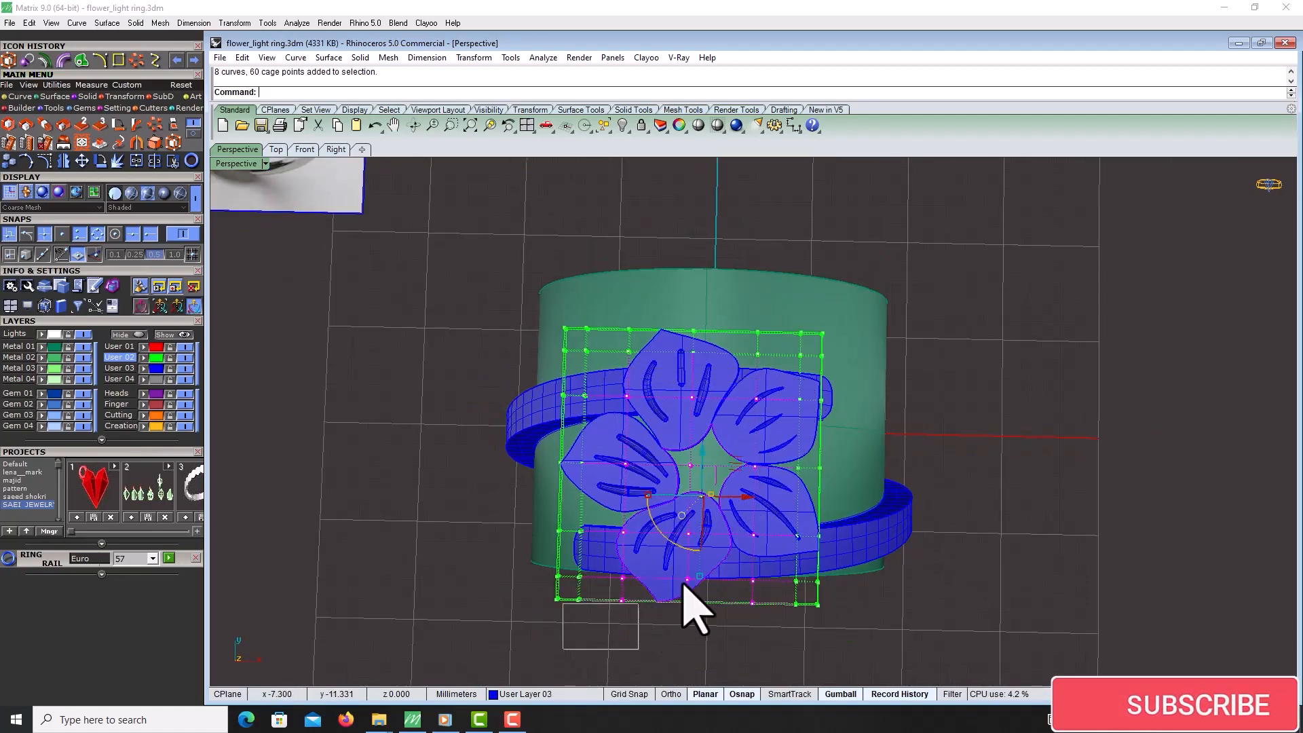
right_drag(786, 549, 806, 518)
right_drag(743, 533, 729, 349)
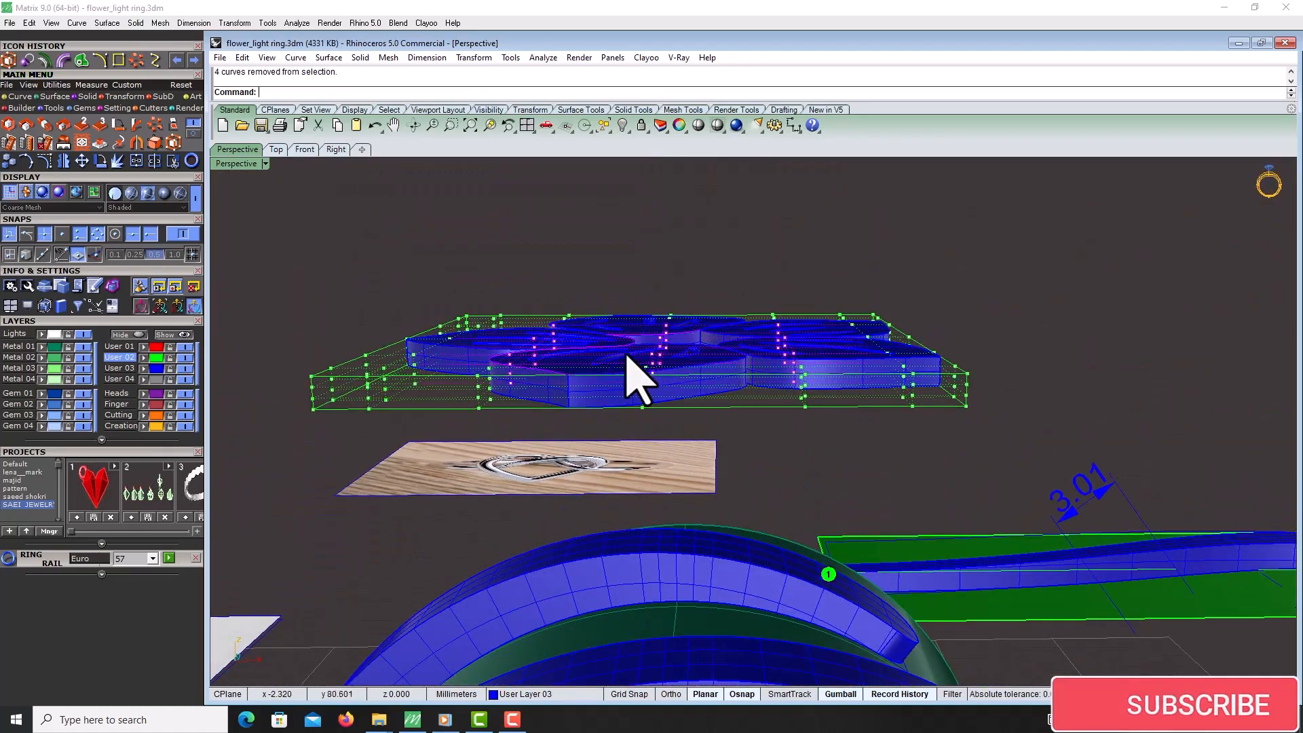
right_drag(638, 380, 710, 373)
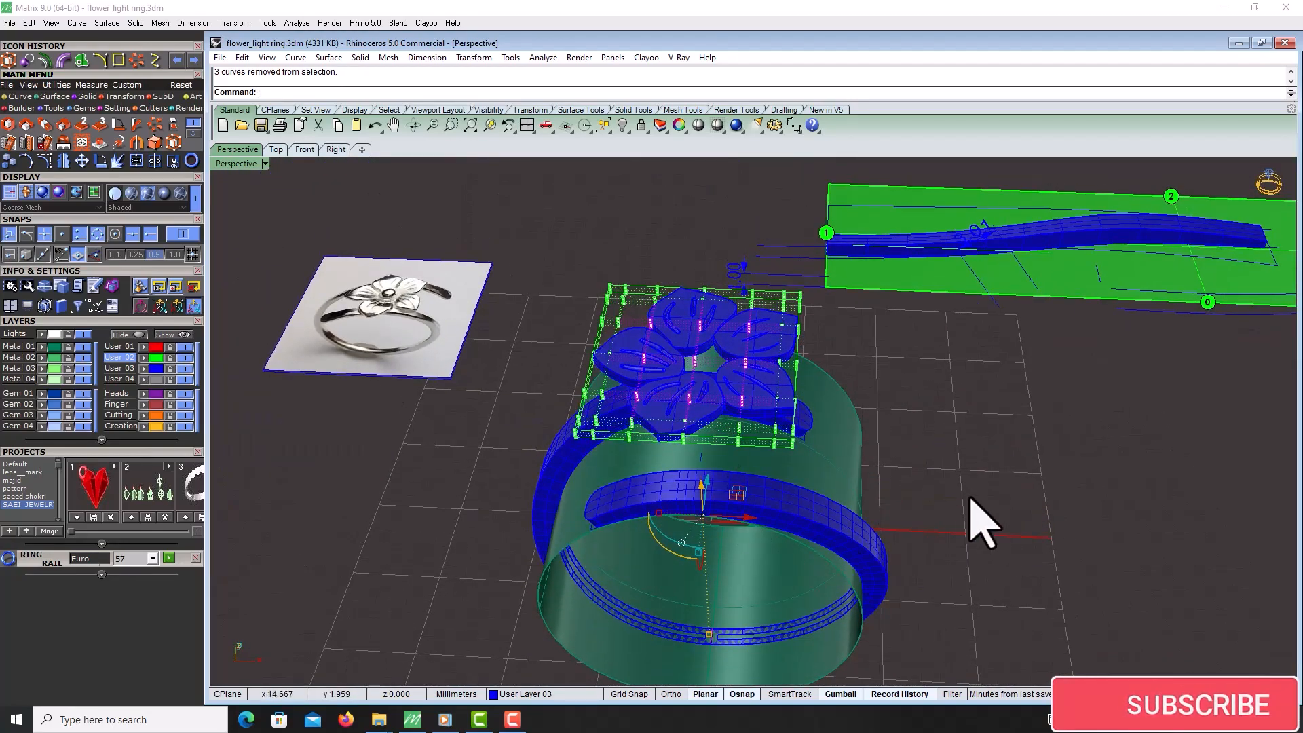
ctrl+drag(564, 641, 567, 639)
Move the selected cage points vertically to bend the petals along the band's curve
scroll(694, 363, up, 7)
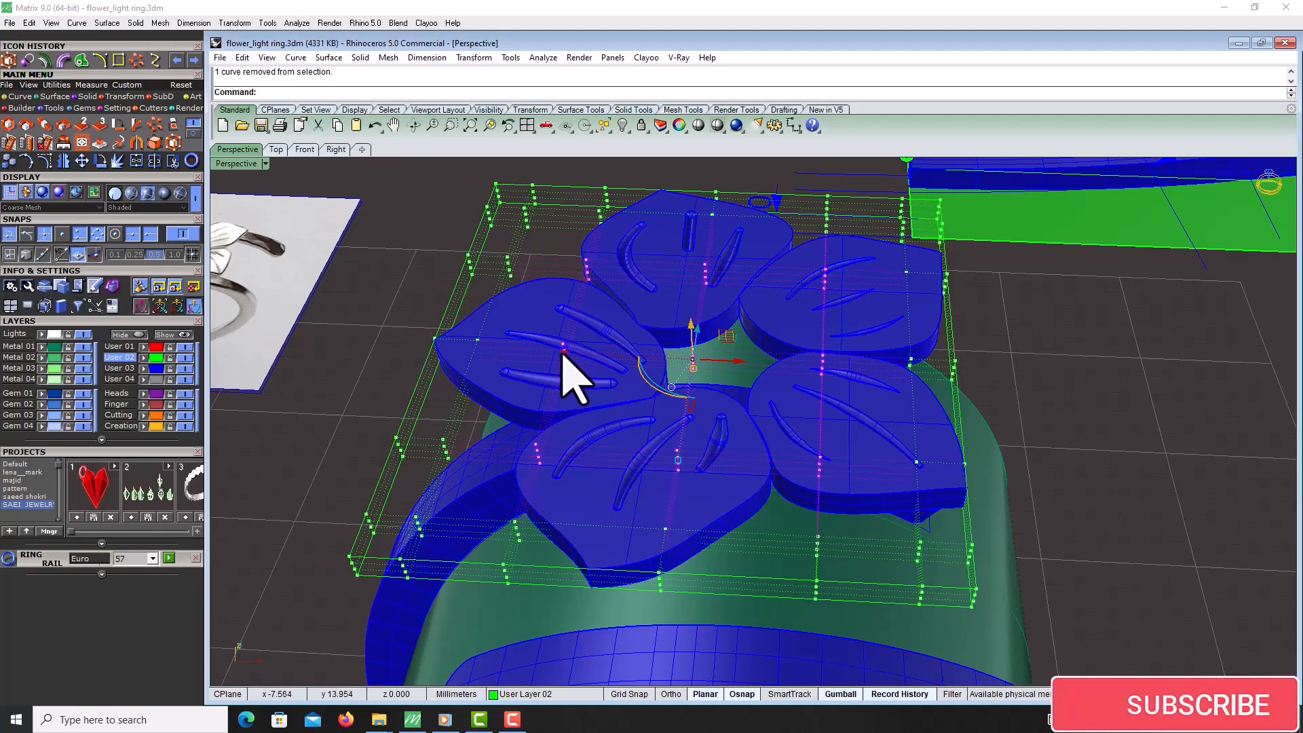
shift+drag(562, 351, 588, 351)
right_drag(708, 362, 715, 295)
drag(697, 263, 698, 278)
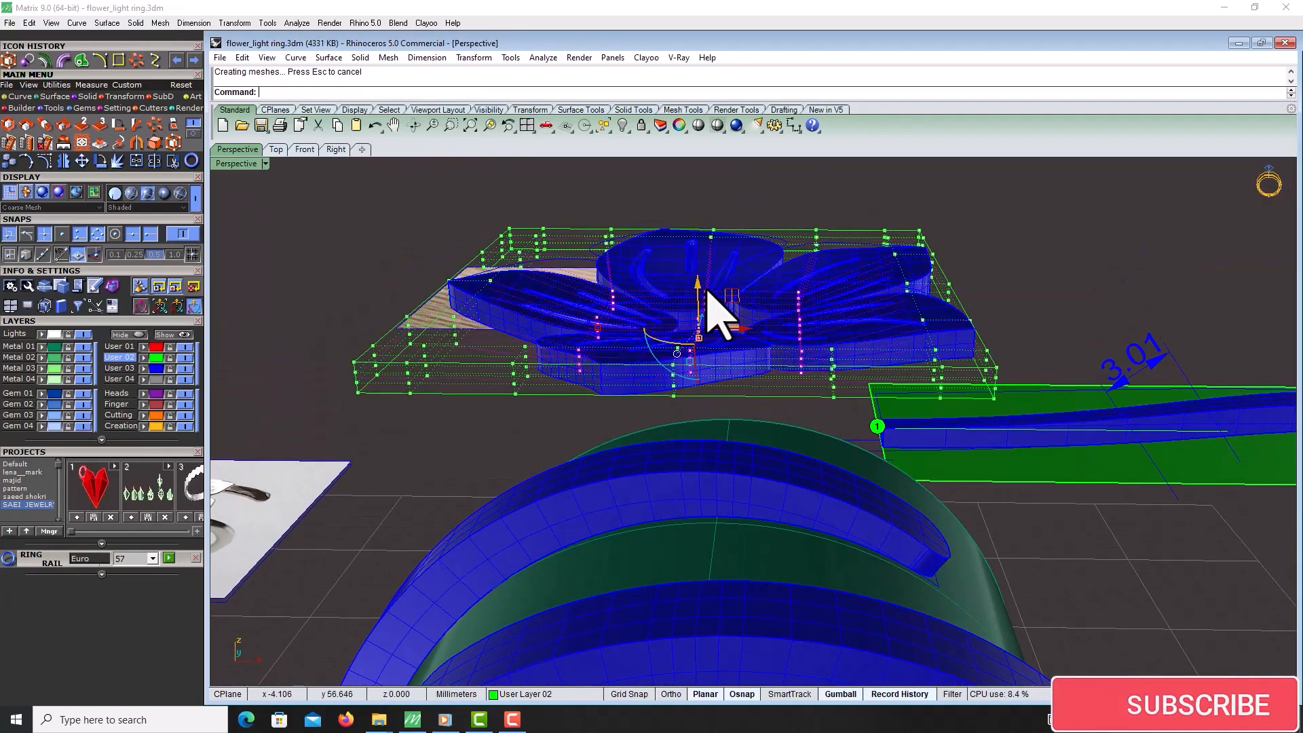
right_drag(701, 288, 703, 397)
scroll(808, 342, down, 3)
scroll(815, 356, down, 3)
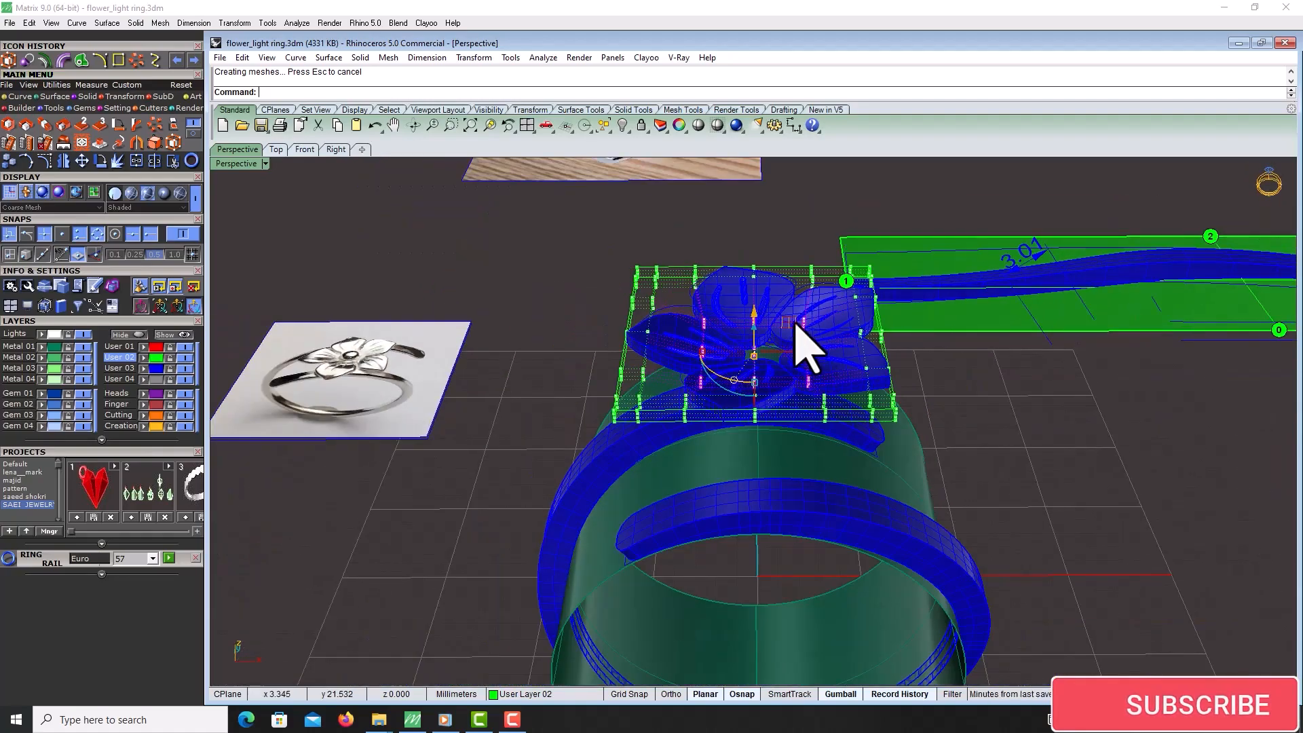
right_drag(806, 340, 781, 373)
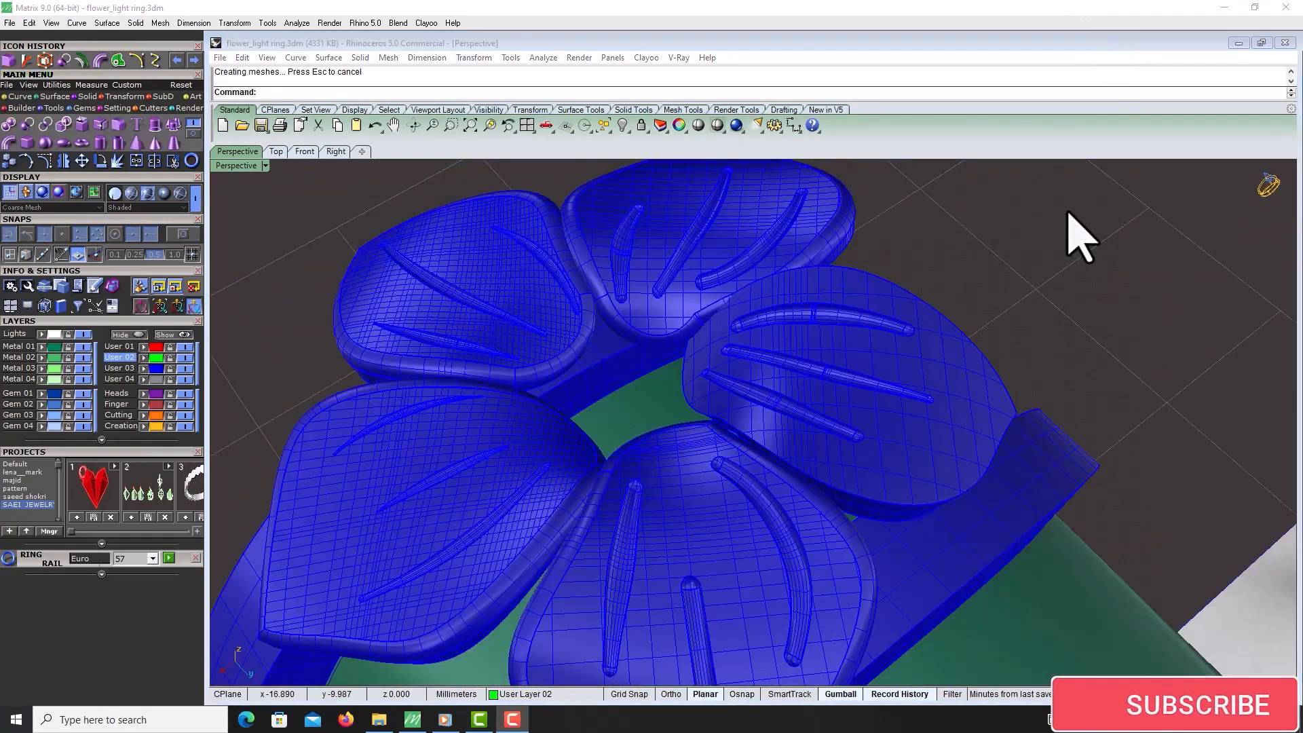
Fillet the top edge of the right-hand petal with a 0.2 radius
scroll(959, 480, up, 5)
right_click(845, 492)
click(844, 492)
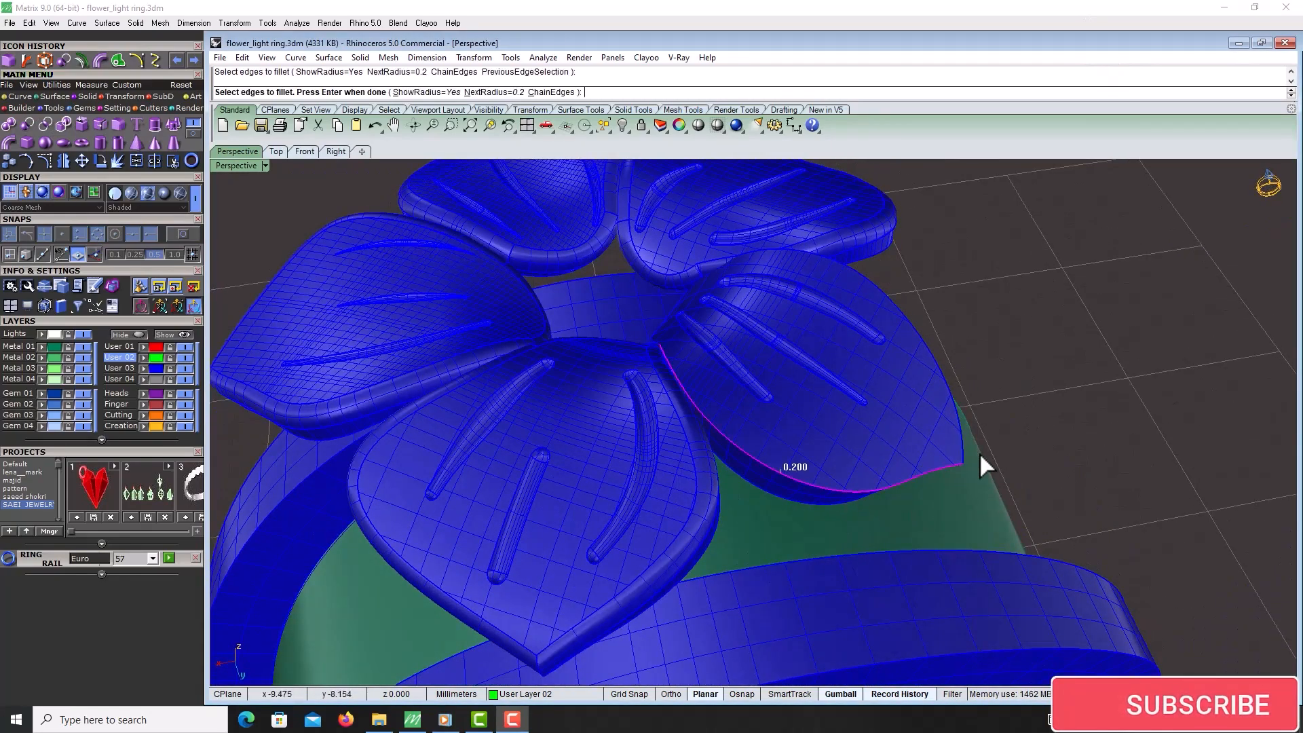
click(962, 446)
right_drag(638, 326, 675, 356)
click(675, 356)
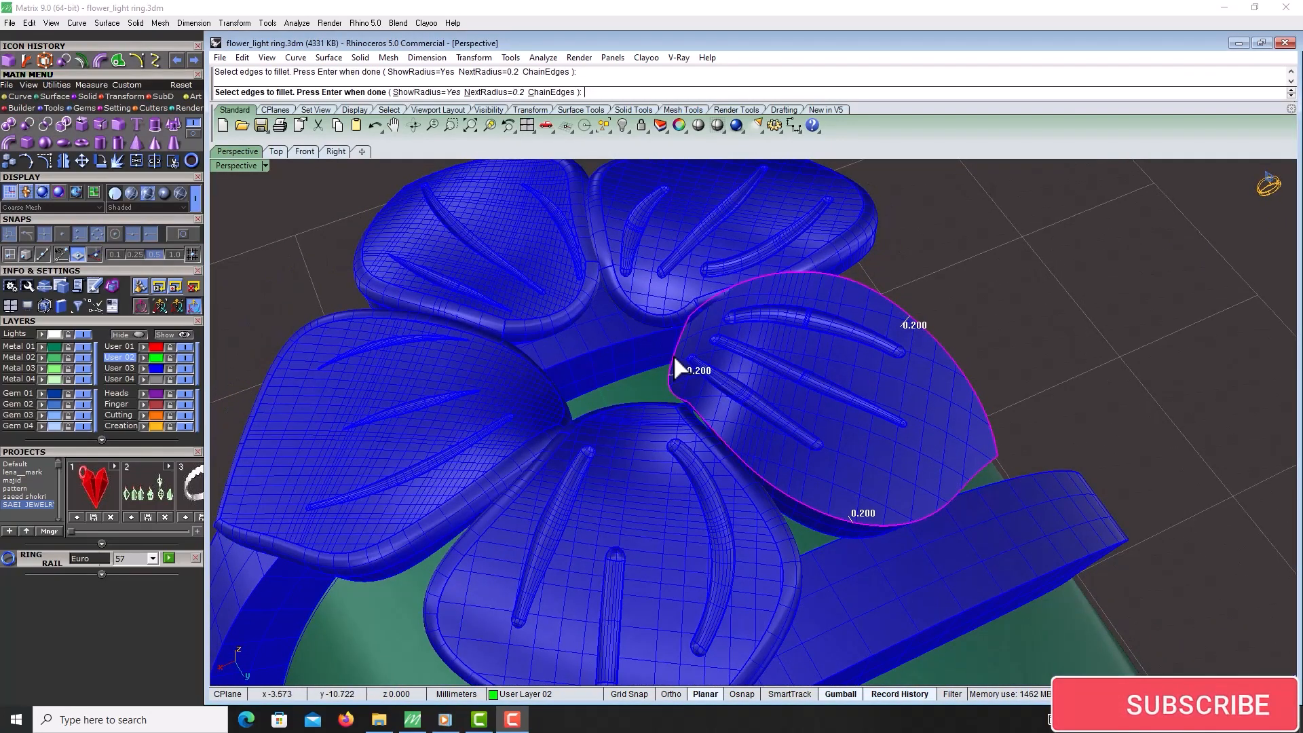
right_click(673, 354)
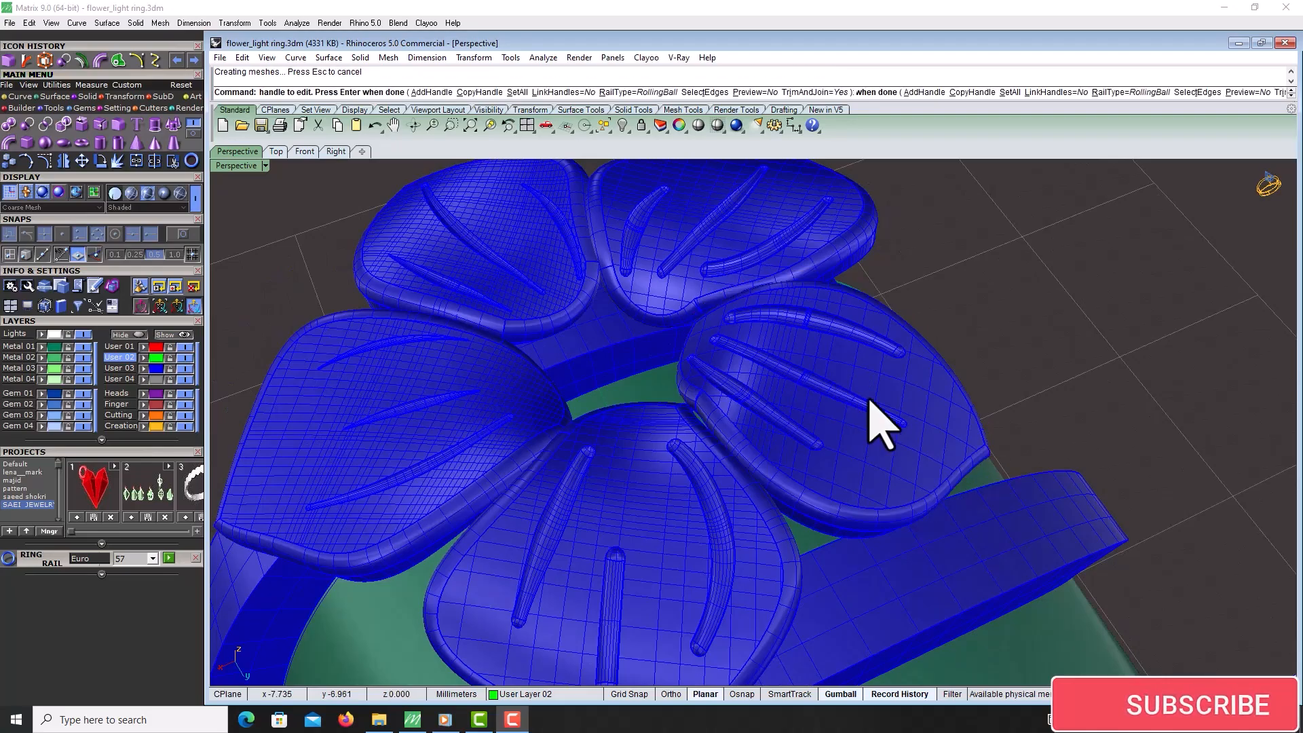
Select the flower with its centre and move it down onto the ring band
scroll(893, 333, down, 7)
right_drag(885, 339, 427, 392)
scroll(771, 465, down, 9)
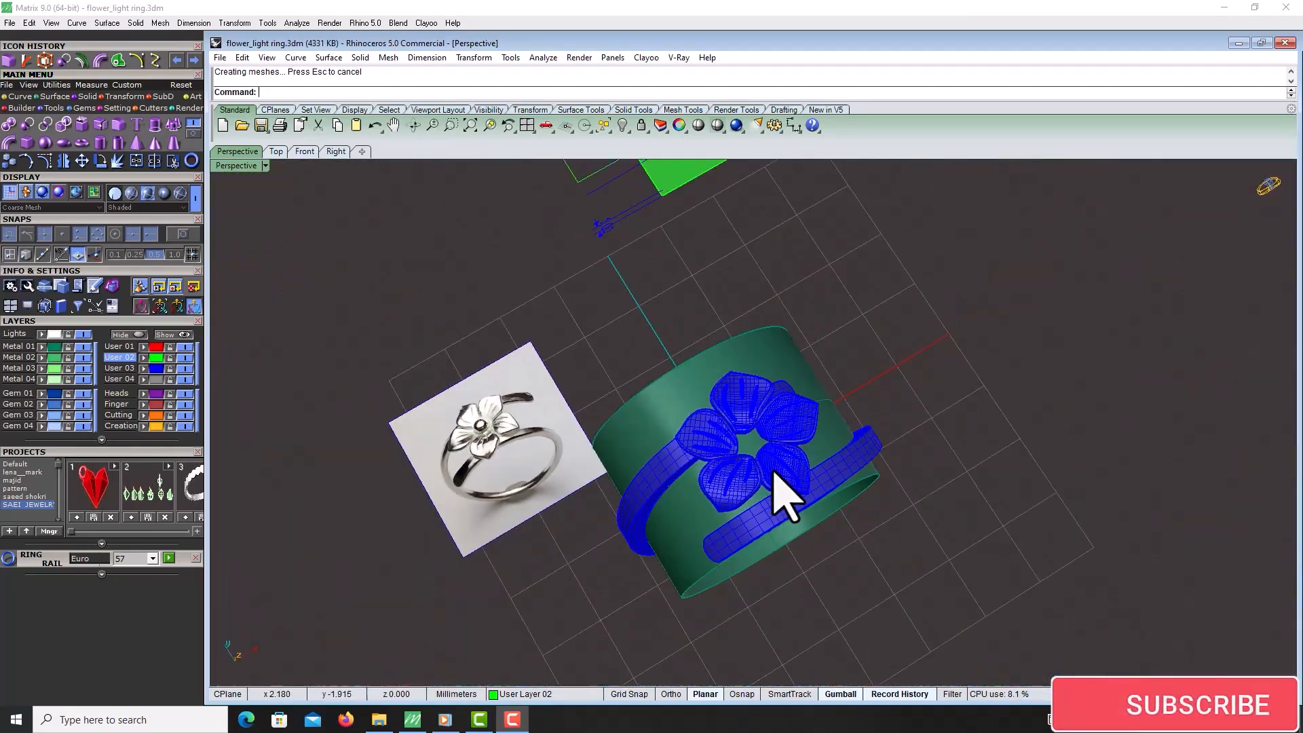
right_drag(771, 465, 694, 403)
scroll(695, 403, up, 4)
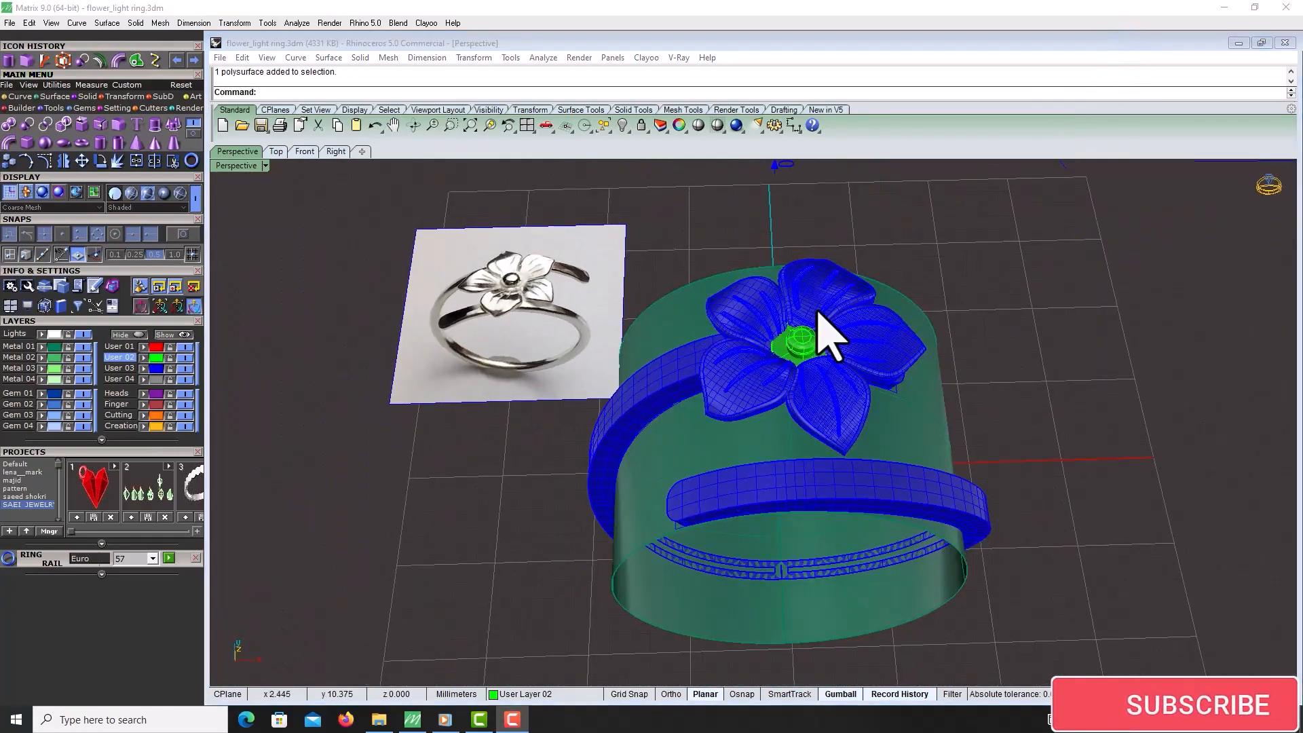
scroll(780, 326, up, 8)
right_drag(817, 311, 937, 460)
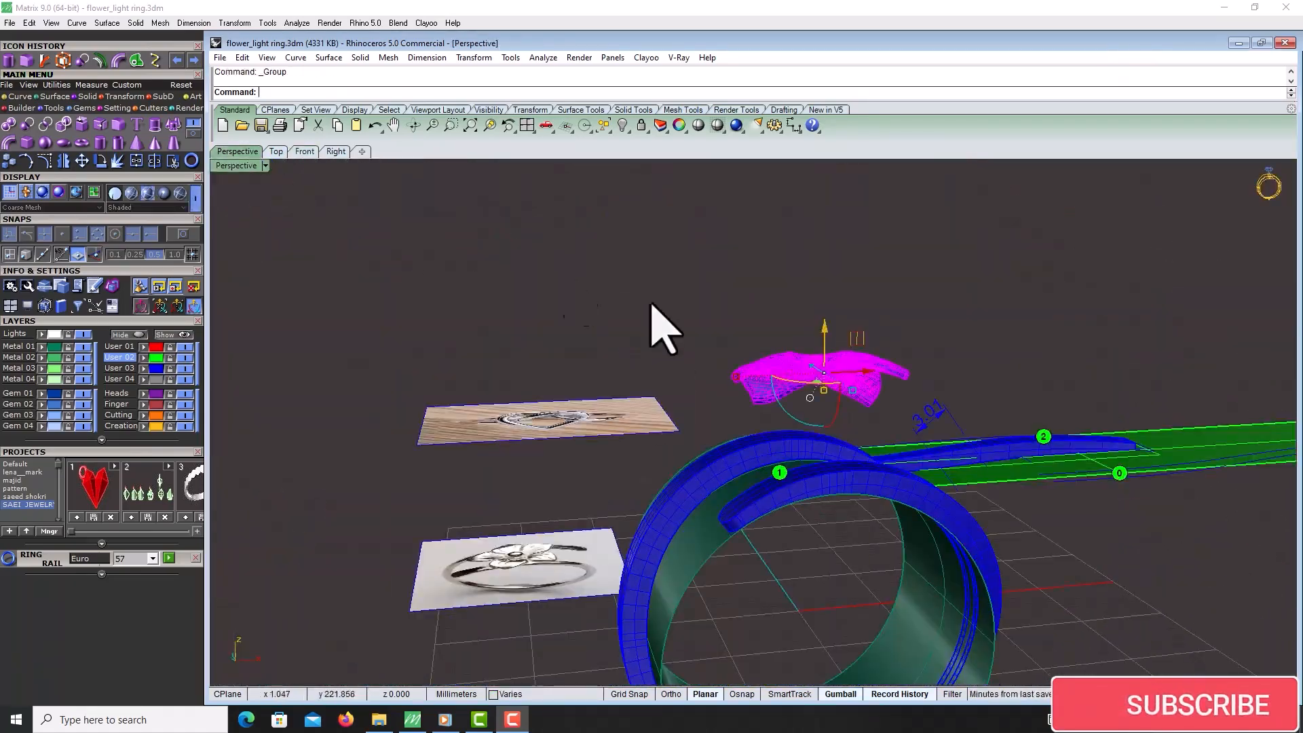
right_drag(663, 325, 740, 317)
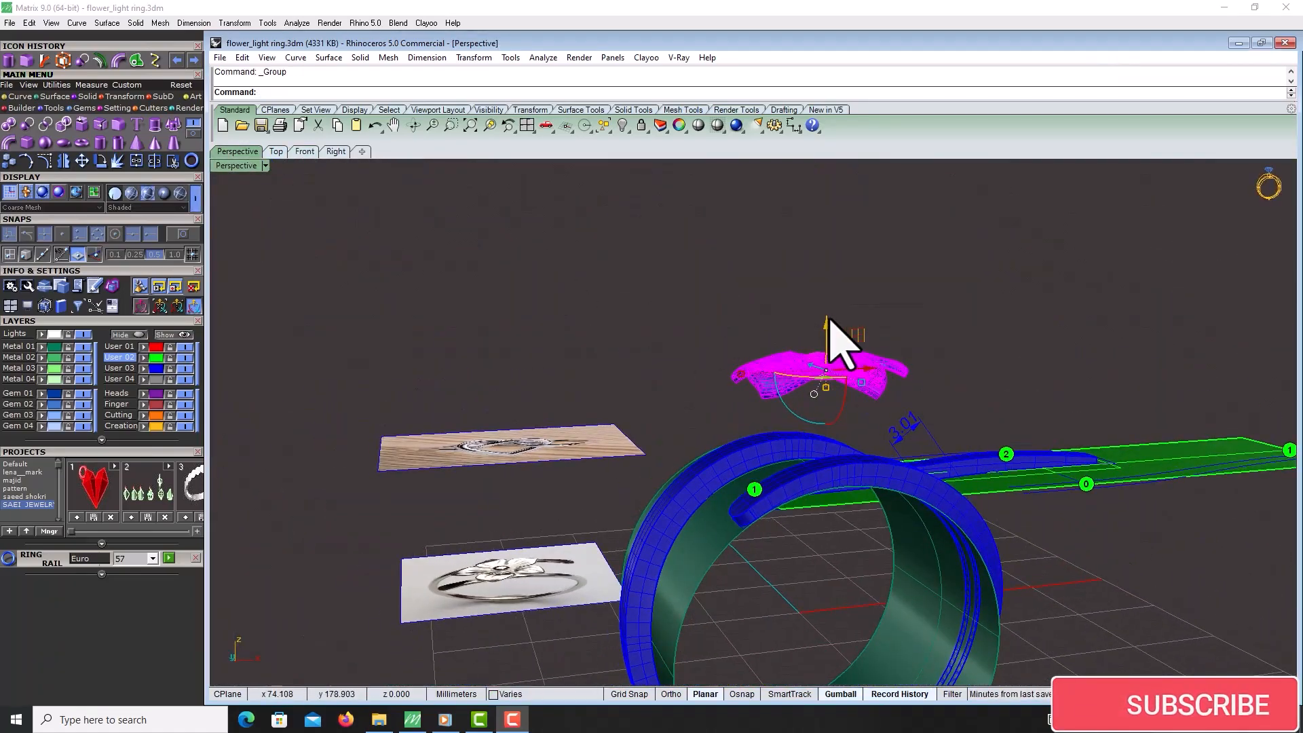
drag(841, 356, 841, 504)
Group the petals and the flower centre together
scroll(841, 503, up, 5)
right_drag(842, 504, 886, 475)
right_drag(771, 303, 818, 406)
key(ctrl+g)
key(Escape)
scroll(672, 326, down, 5)
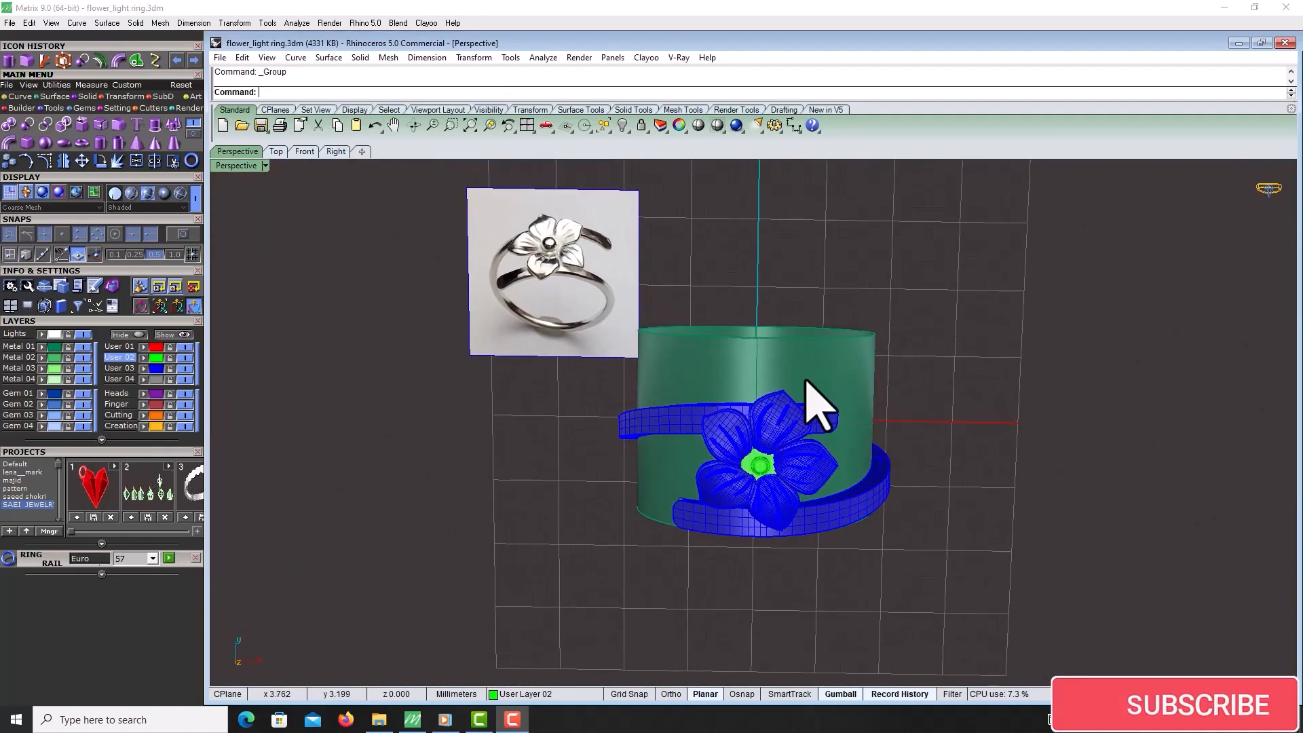
Select the flower group and shift it to sit centred on the band
click(792, 436)
scroll(787, 461, up, 3)
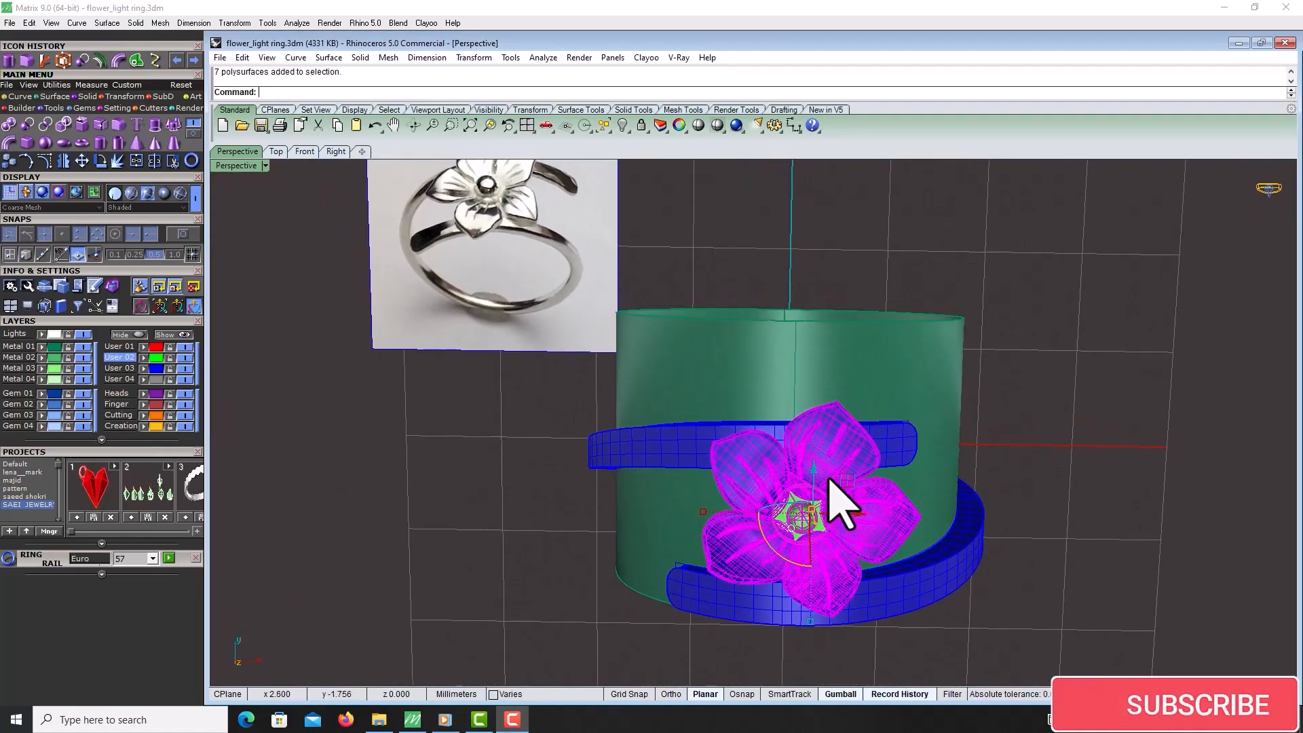
right_drag(813, 490, 841, 427)
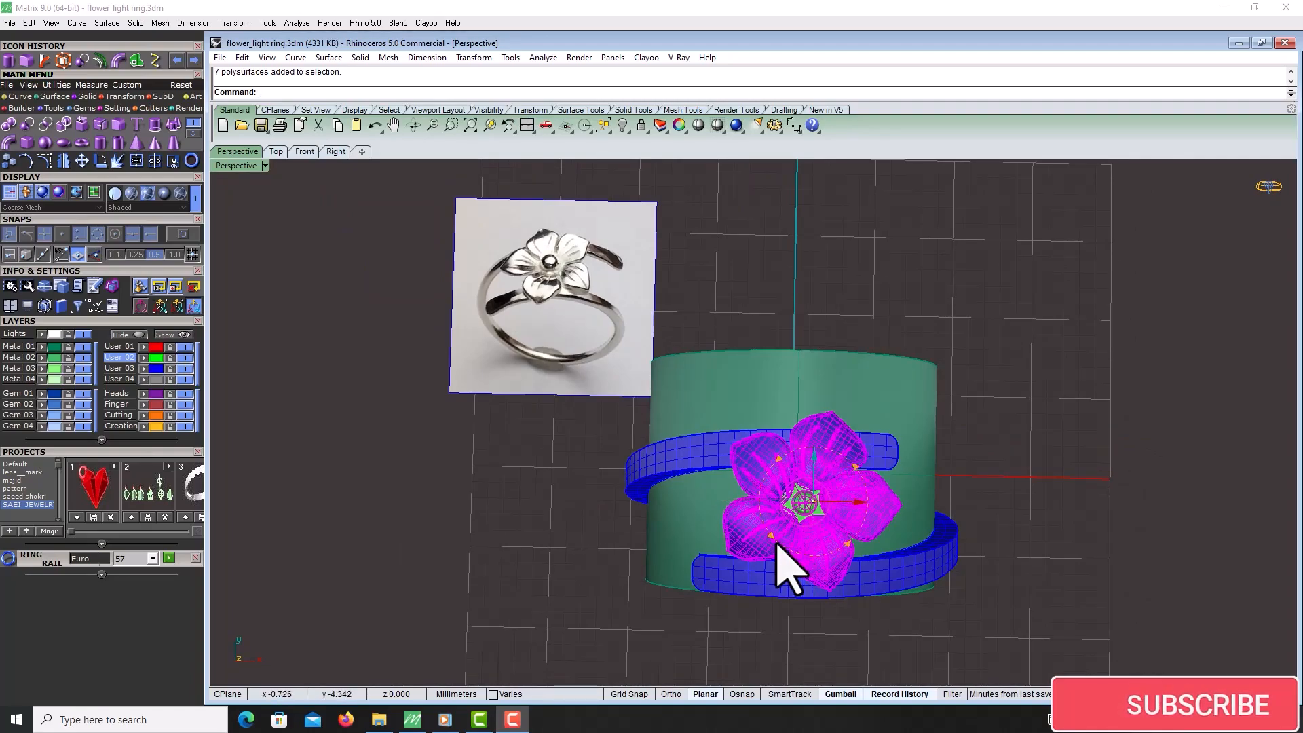
Nudge the flower group slightly along the band into place
drag(774, 539, 728, 517)
click(998, 342)
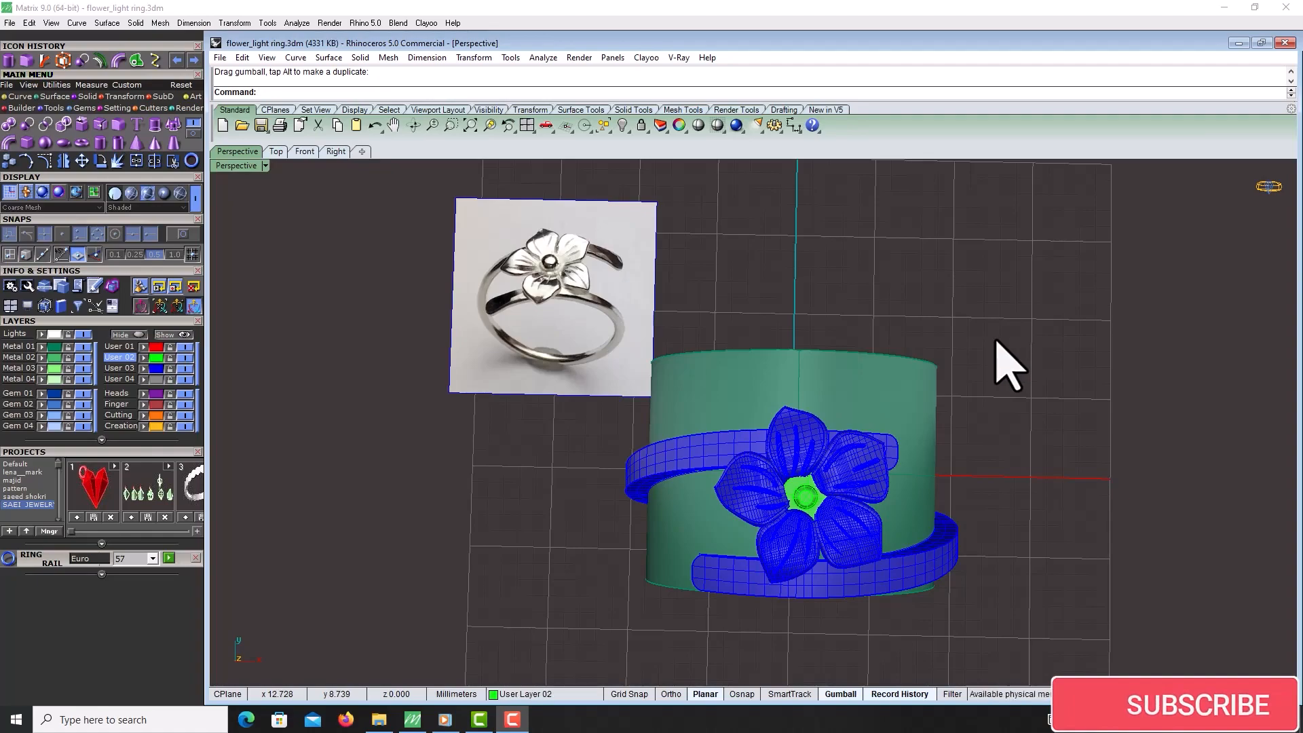
Select the flower group and rotate it with the gumball so it follows the band's angle
click(853, 481)
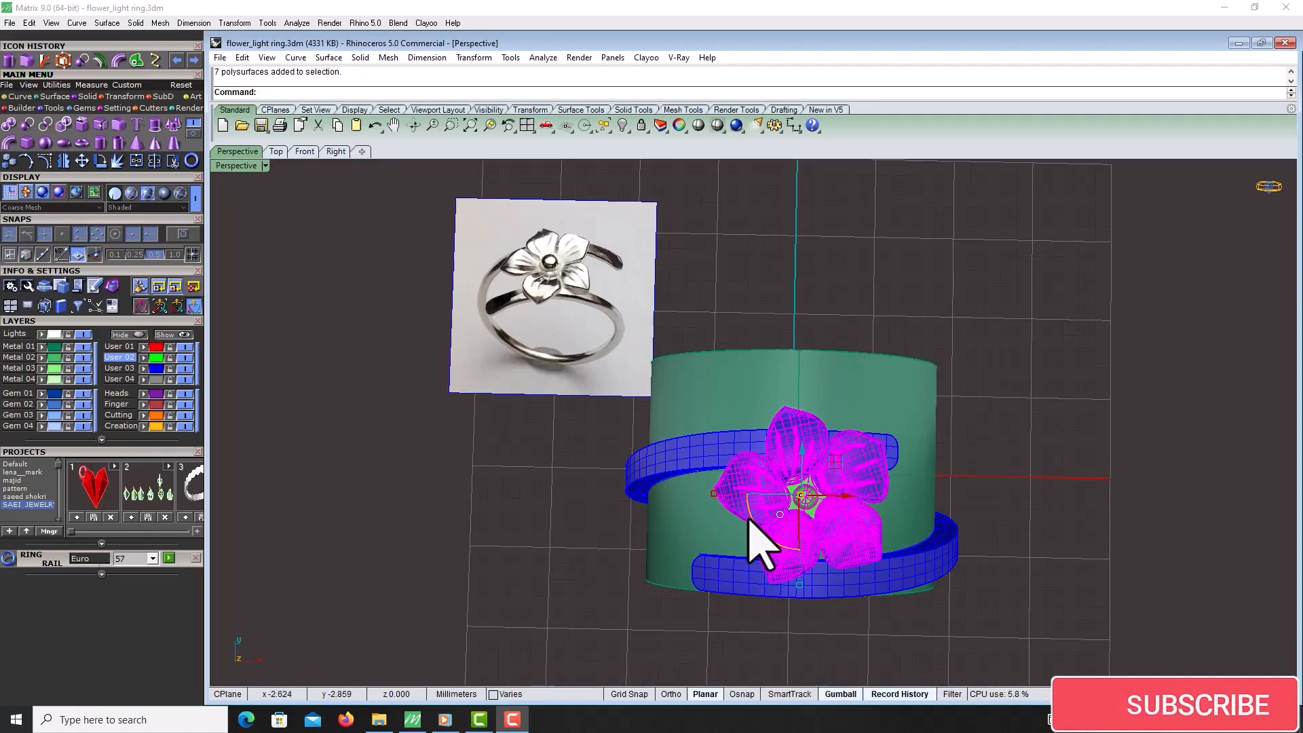
ctrl+drag(749, 522, 821, 572)
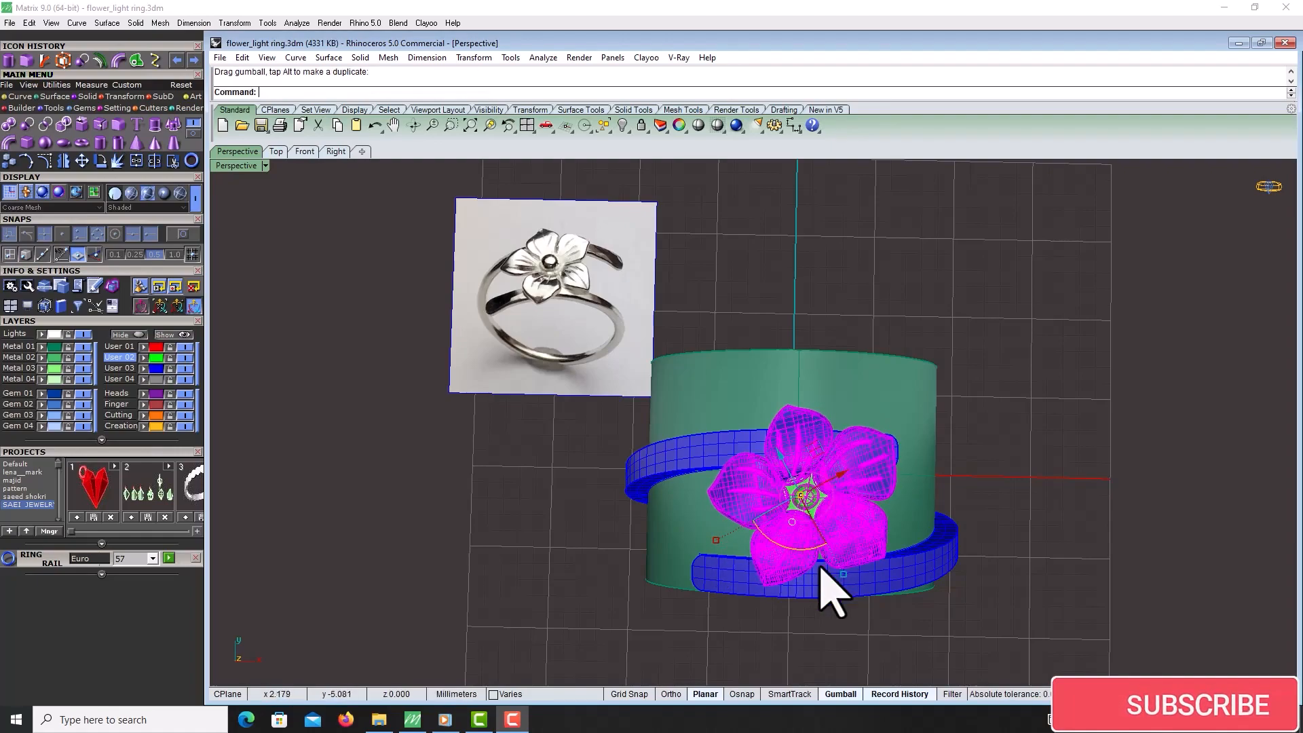
drag(818, 449, 816, 458)
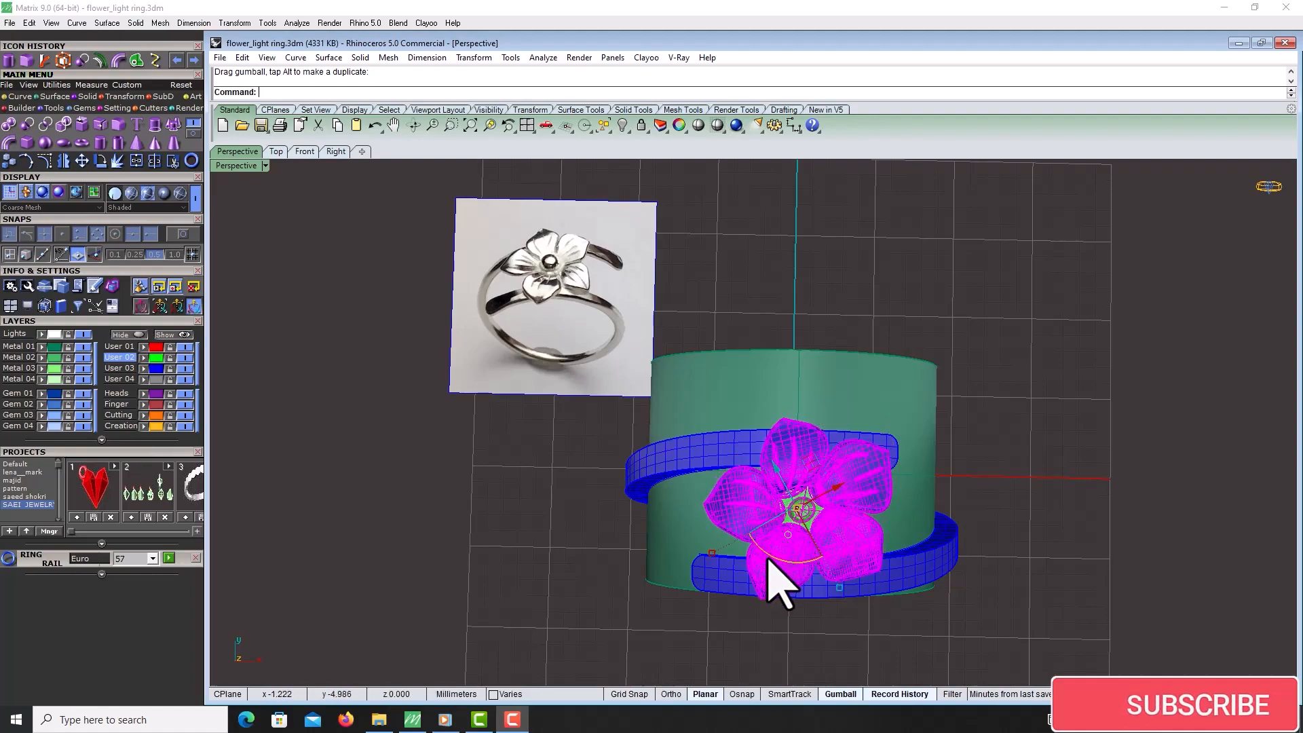
drag(768, 552, 795, 572)
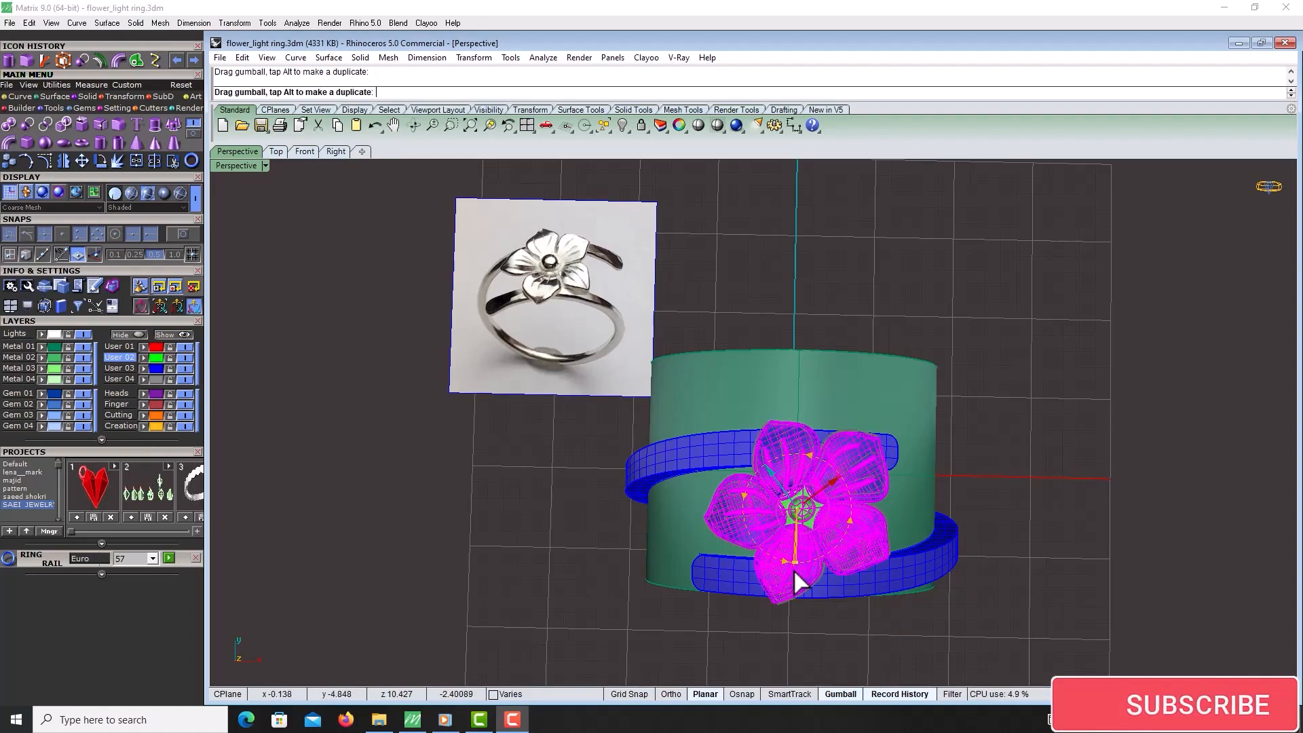
drag(793, 574, 793, 574)
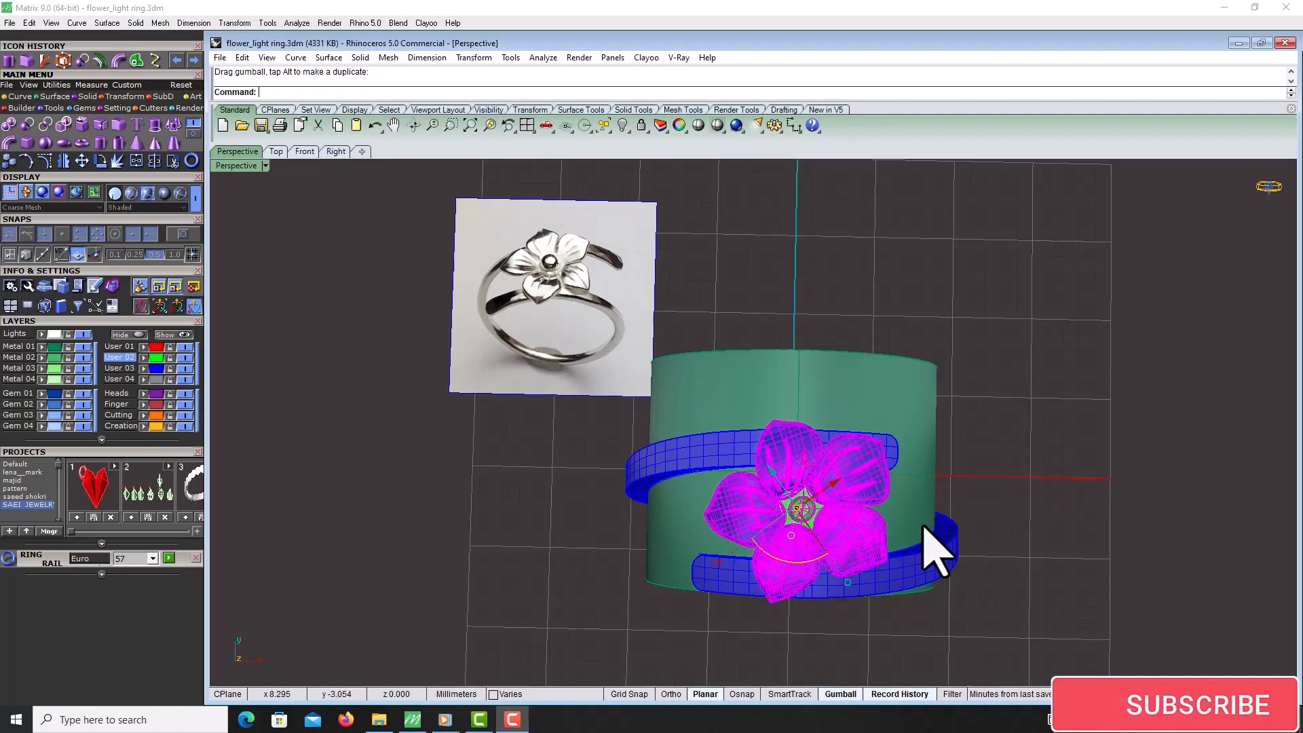
Lower the flower group with the gumball so it rests on top of the band
right_drag(370, 251, 789, 358)
scroll(789, 359, up, 3)
click(788, 402)
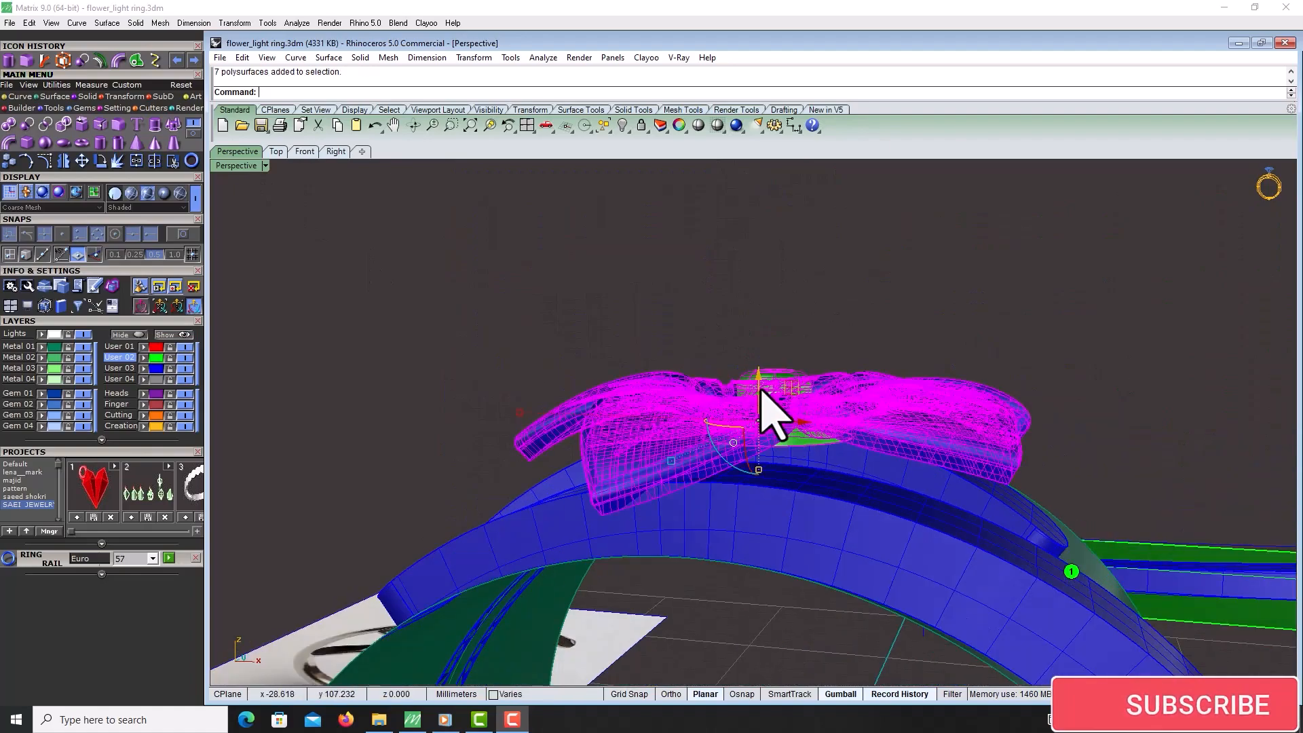
click(849, 292)
right_drag(849, 291, 794, 506)
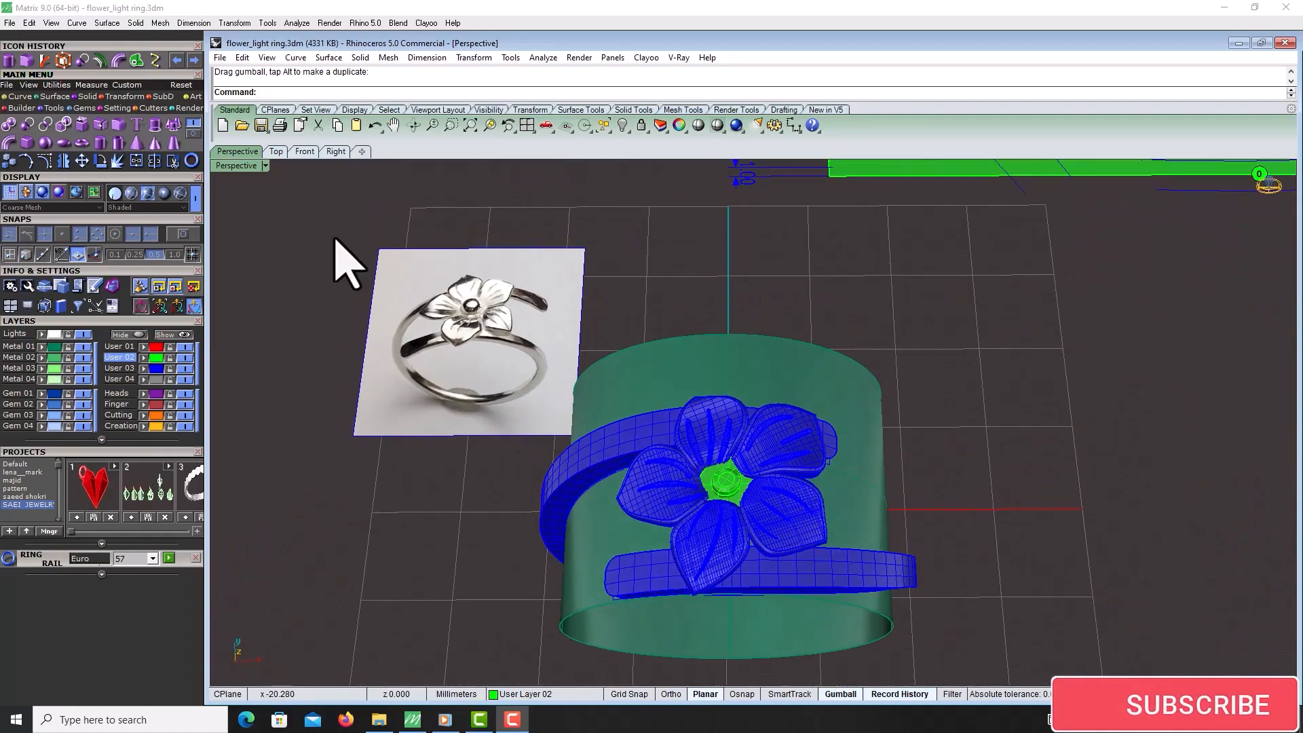
Switch the perspective viewport to the Plastic display mode
click(245, 167)
click(337, 326)
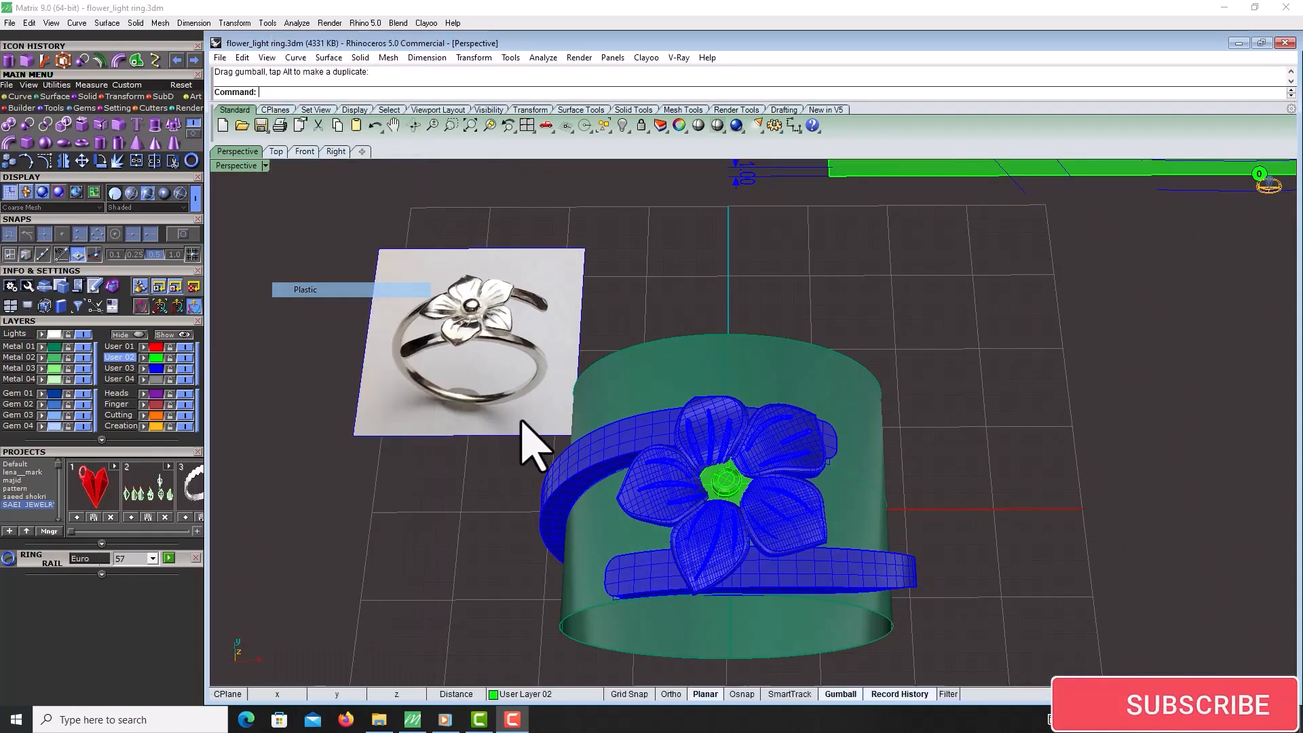
right_drag(536, 442, 812, 547)
scroll(810, 545, down, 5)
scroll(731, 474, up, 3)
right_drag(730, 475, 776, 514)
scroll(789, 427, down, 3)
Select the reference image plane and rotate it upright with the gumball
click(675, 441)
right_drag(676, 441, 906, 597)
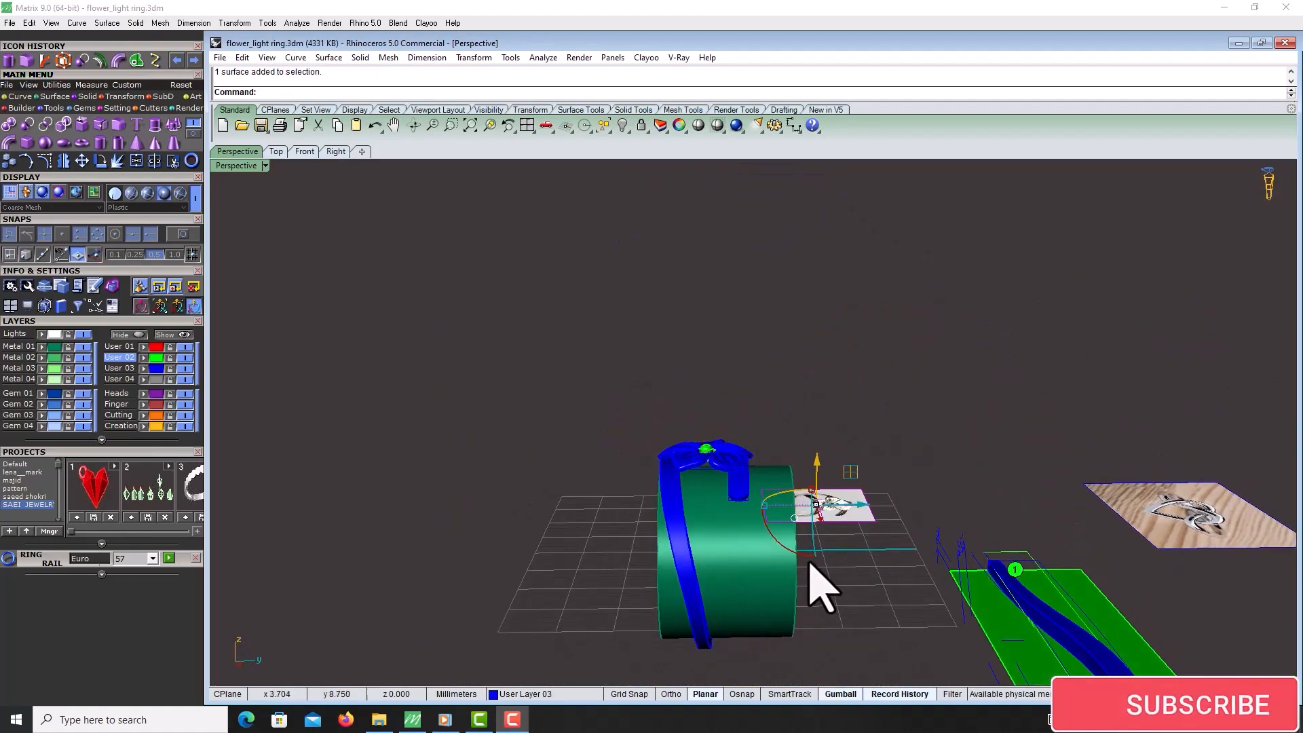
drag(807, 556, 936, 515)
right_drag(970, 543, 852, 553)
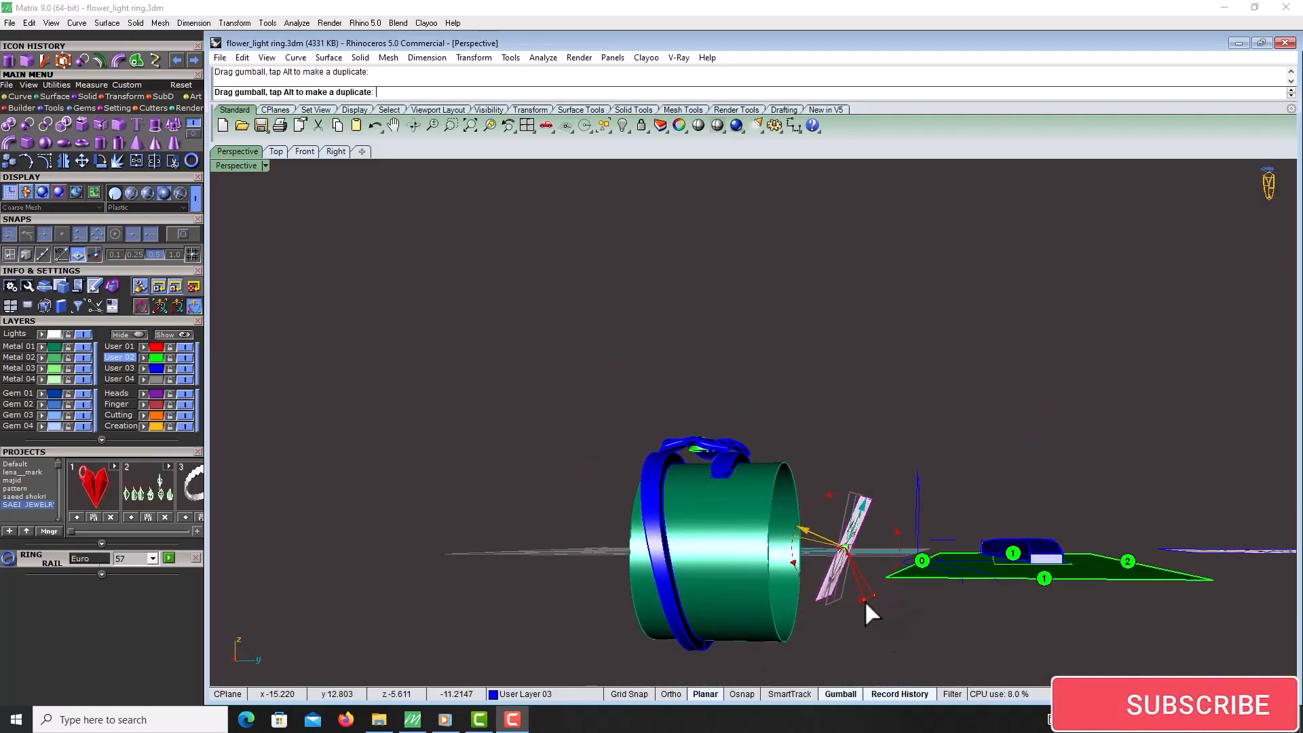
drag(865, 600, 868, 600)
Orbit around the ring to inspect the flower on the band, and save the file
click(486, 513)
right_drag(495, 517, 699, 567)
scroll(708, 551, up, 5)
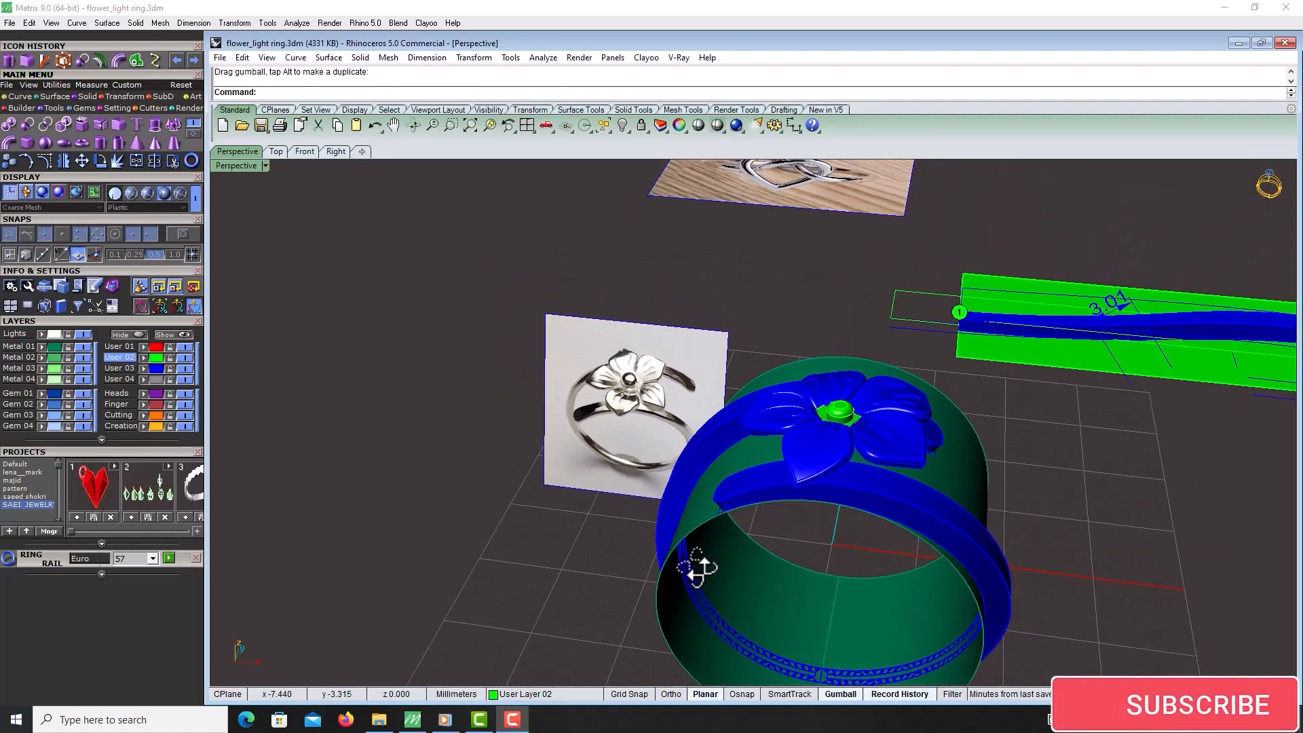
right_drag(827, 469, 844, 459)
click(845, 427)
drag(874, 416, 870, 469)
click(1093, 463)
right_drag(1103, 489, 445, 230)
click(260, 125)
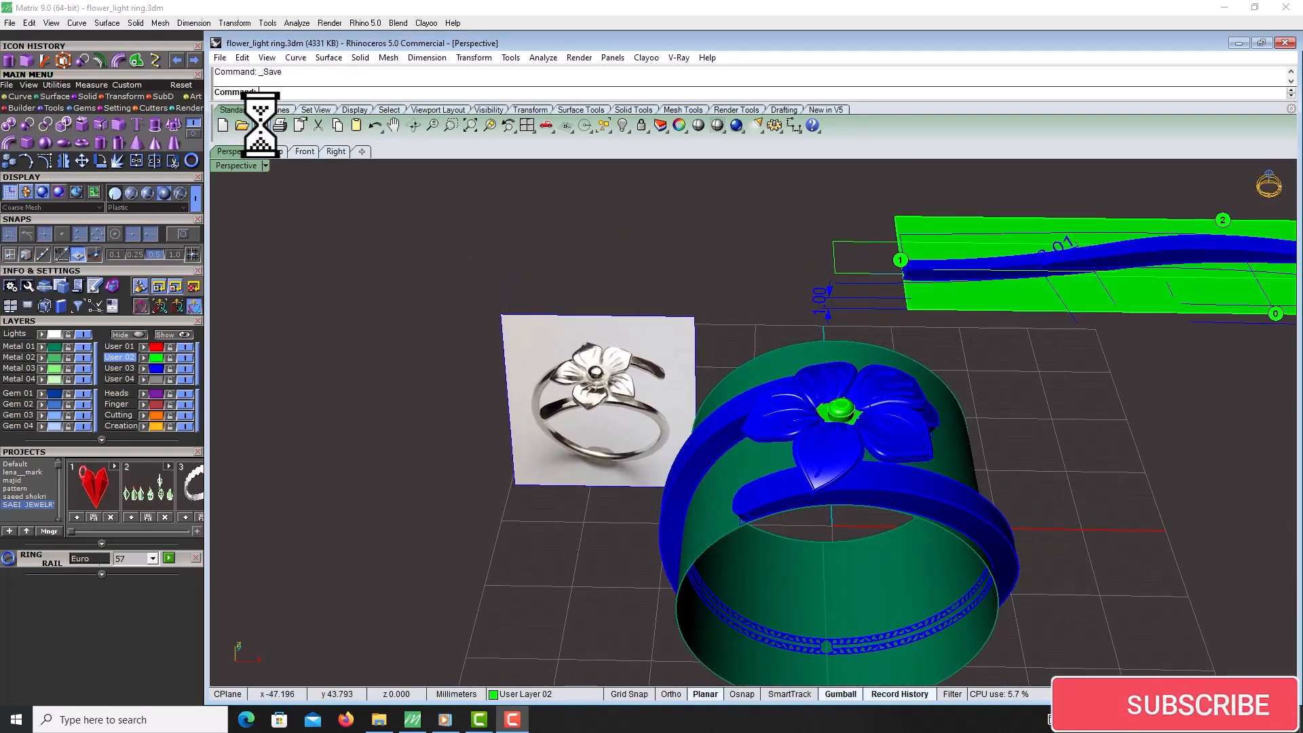
Select the ring-size cylinder and hide it
right_drag(800, 437, 760, 441)
click(734, 502)
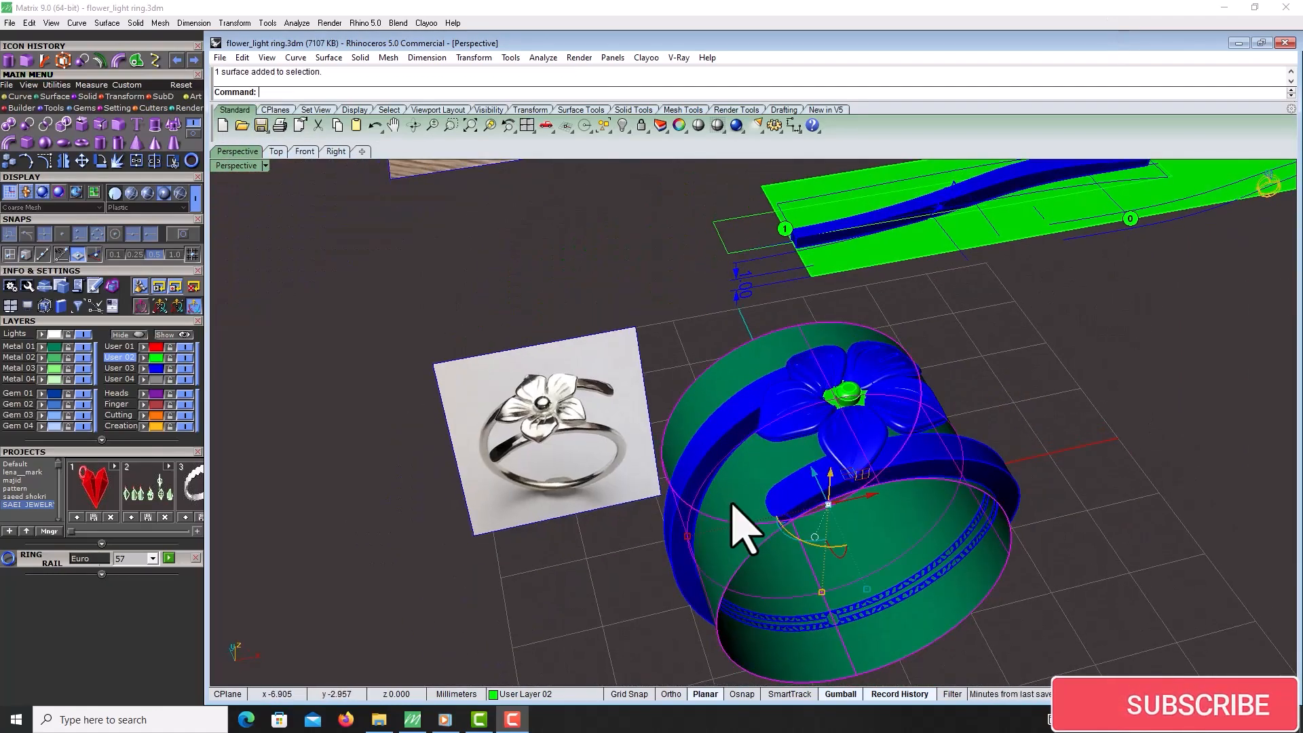
key(ctrl+h)
right_drag(734, 502, 785, 500)
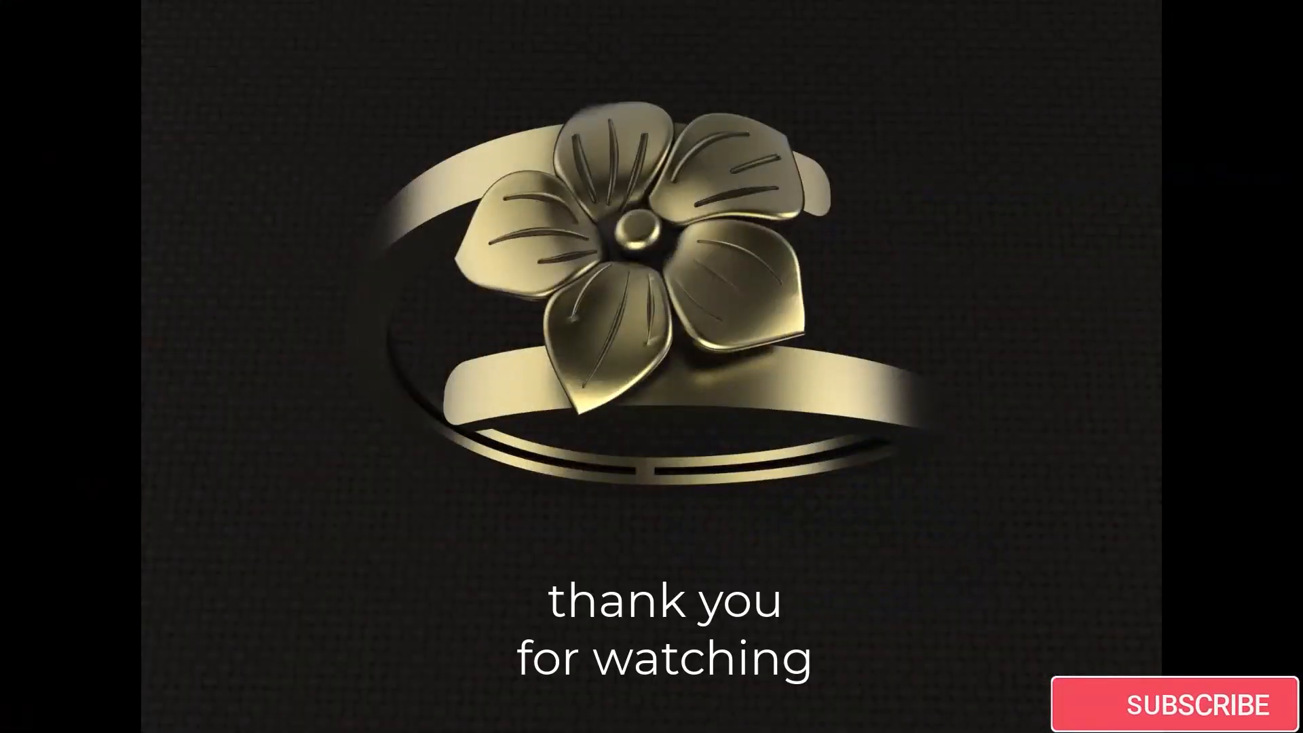